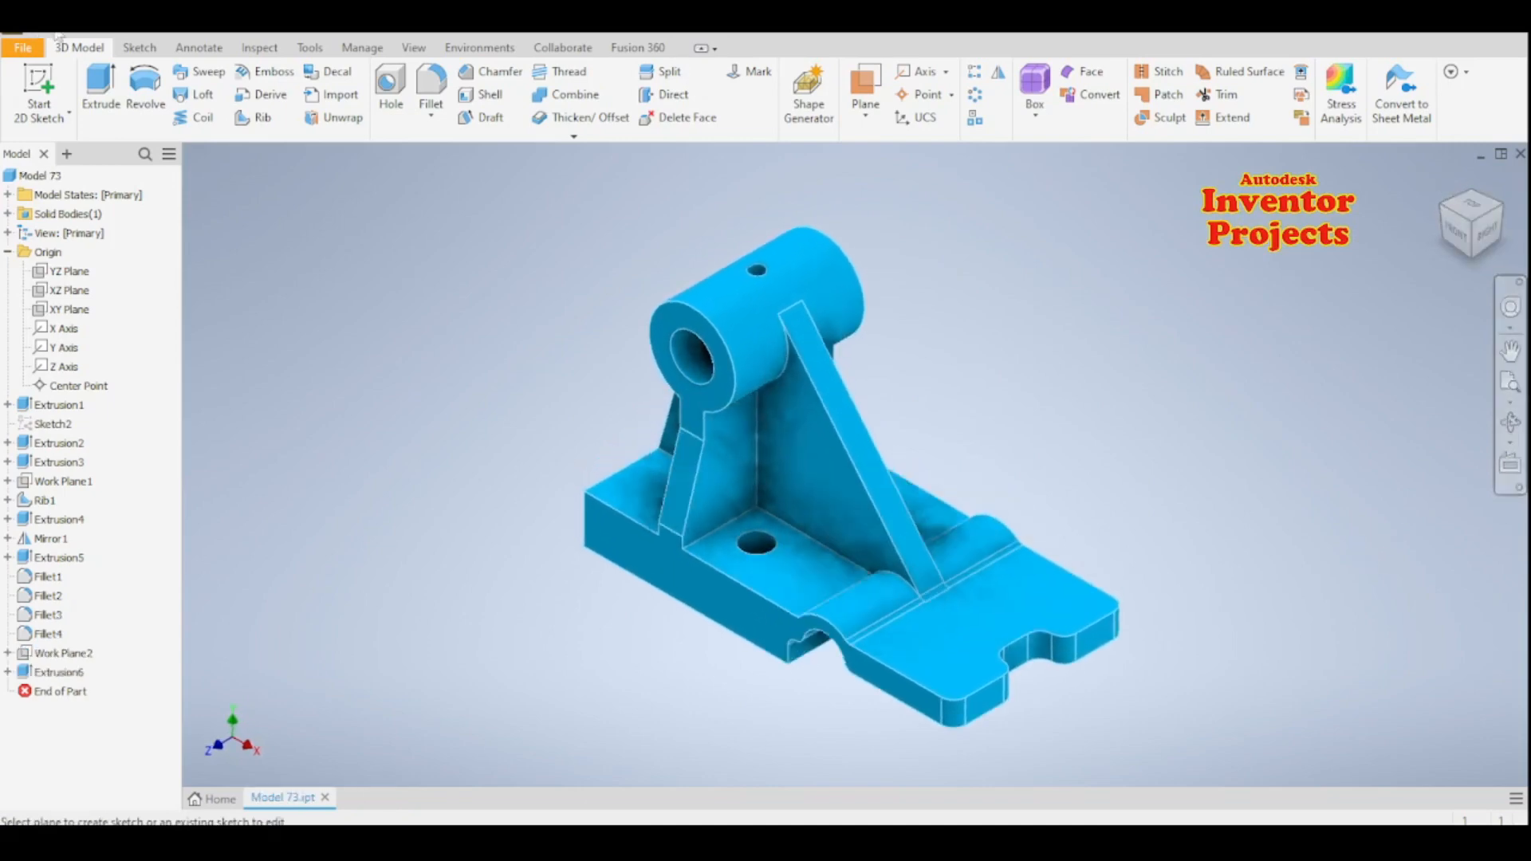
- Create a new metric part from the Standard (mm).ipt template and start a 2D sketch on the front XY plane
{"action": "key", "text": "ctrl+n"}
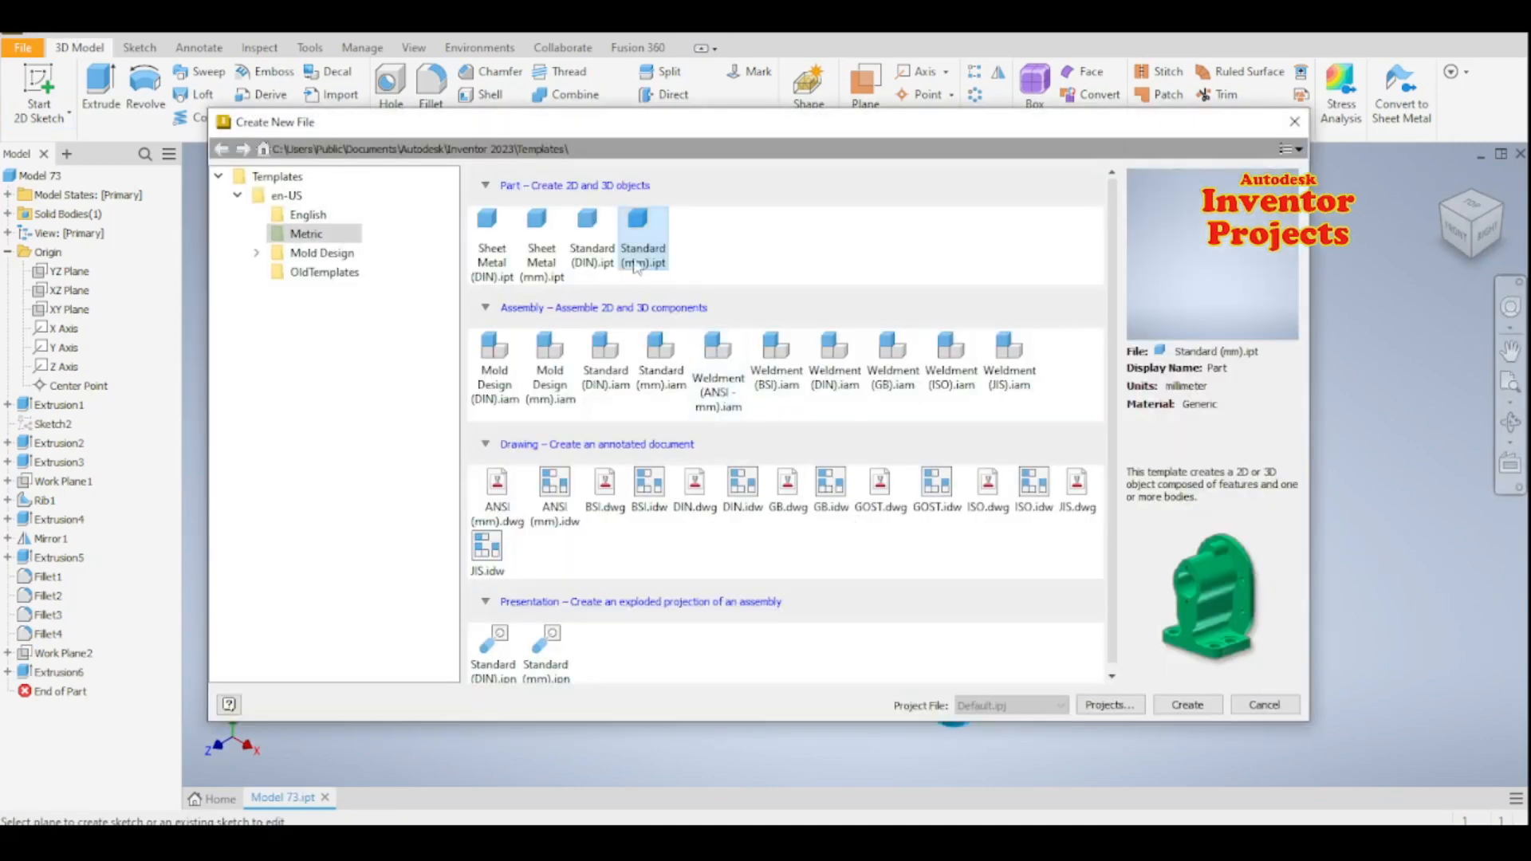
{"action": "left_click", "coordinate": [1167, 706]}
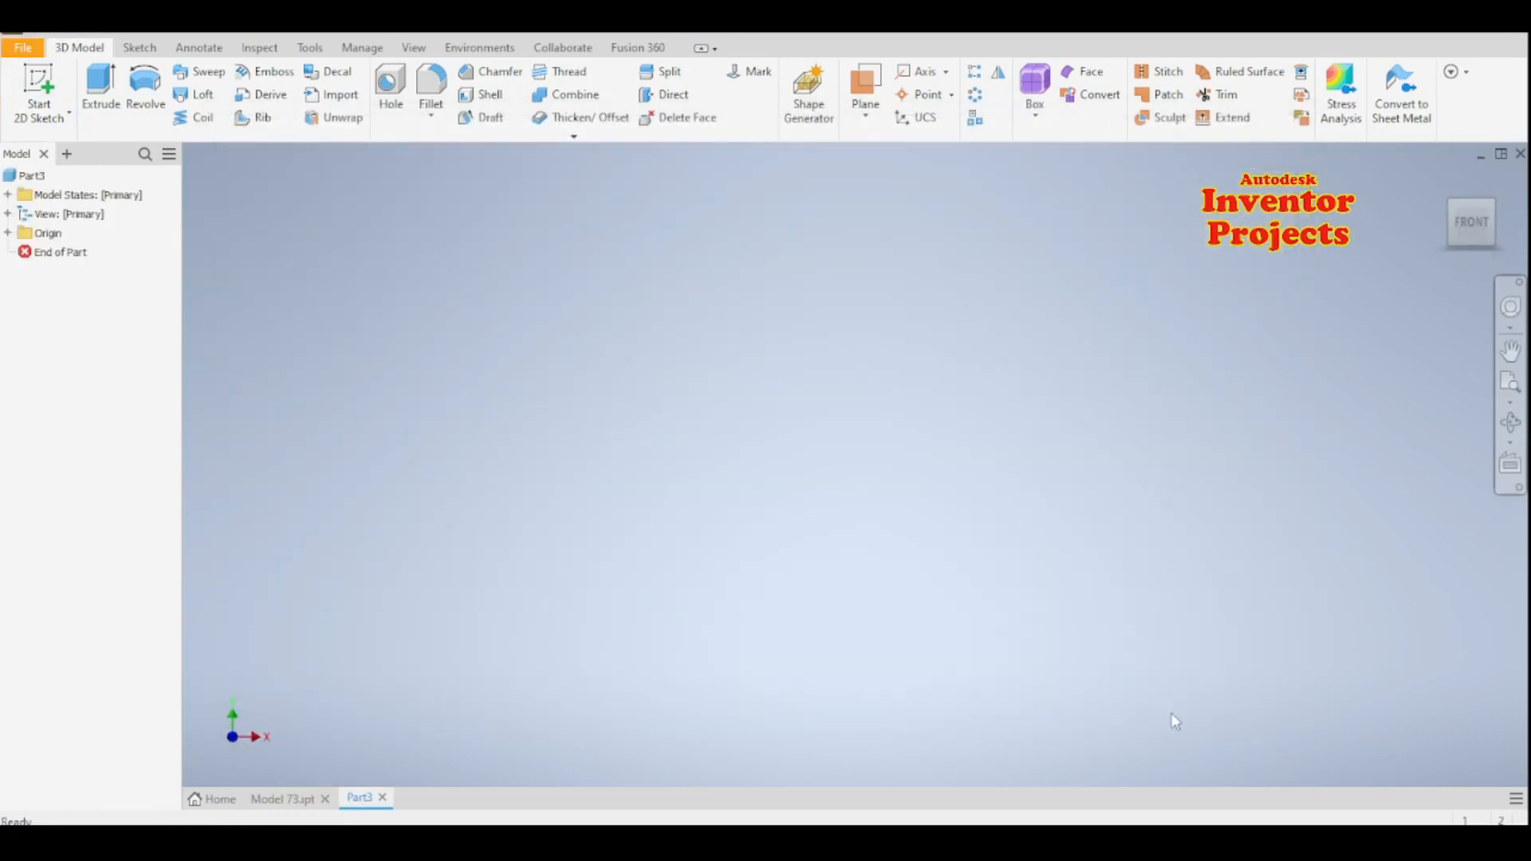
{"action": "left_click", "coordinate": [39, 89]}
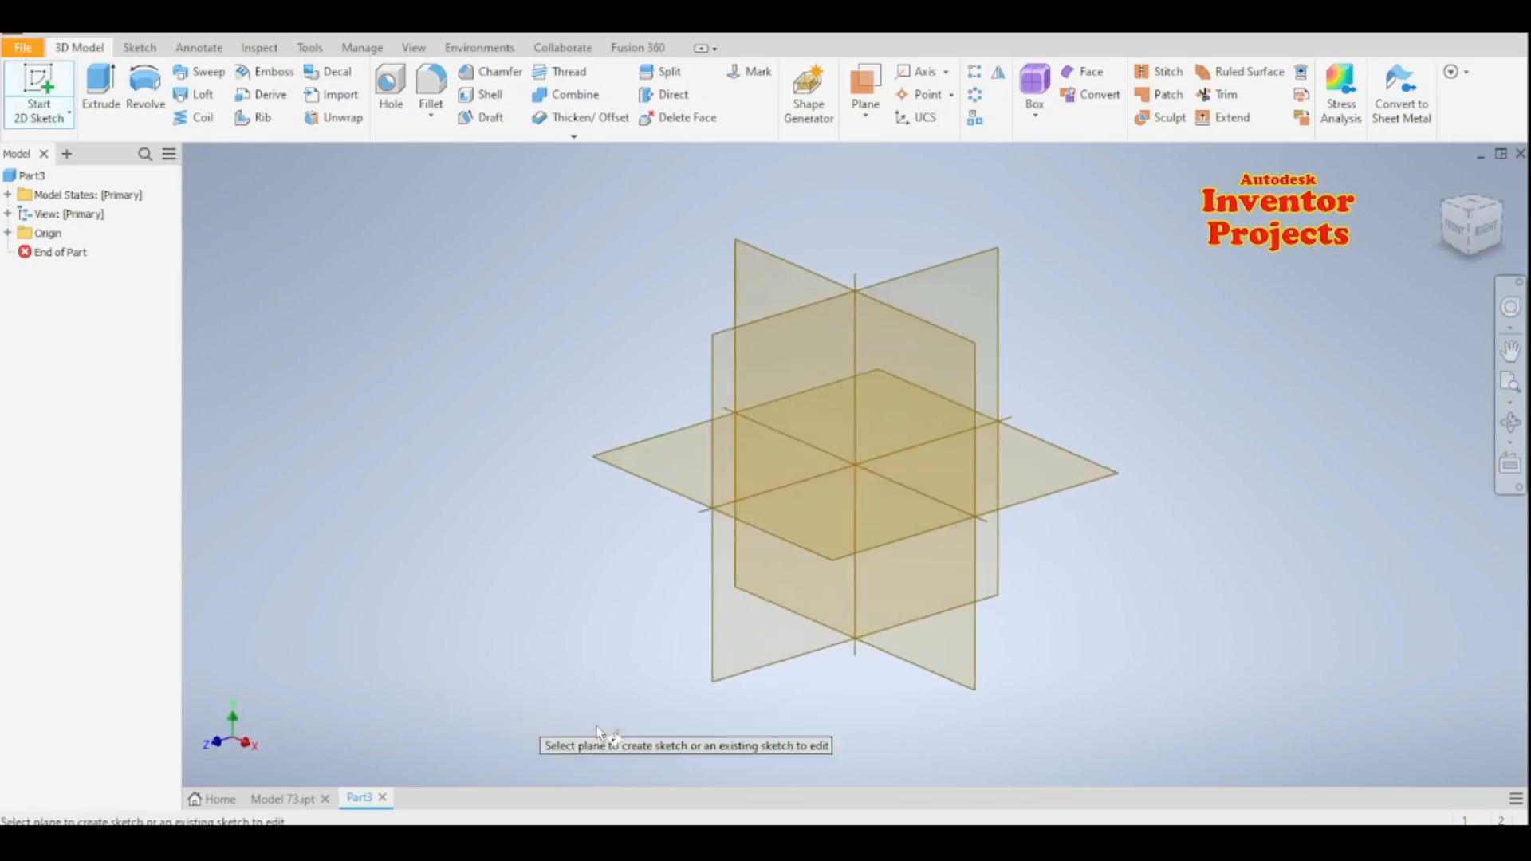
{"action": "left_click", "coordinate": [955, 684]}
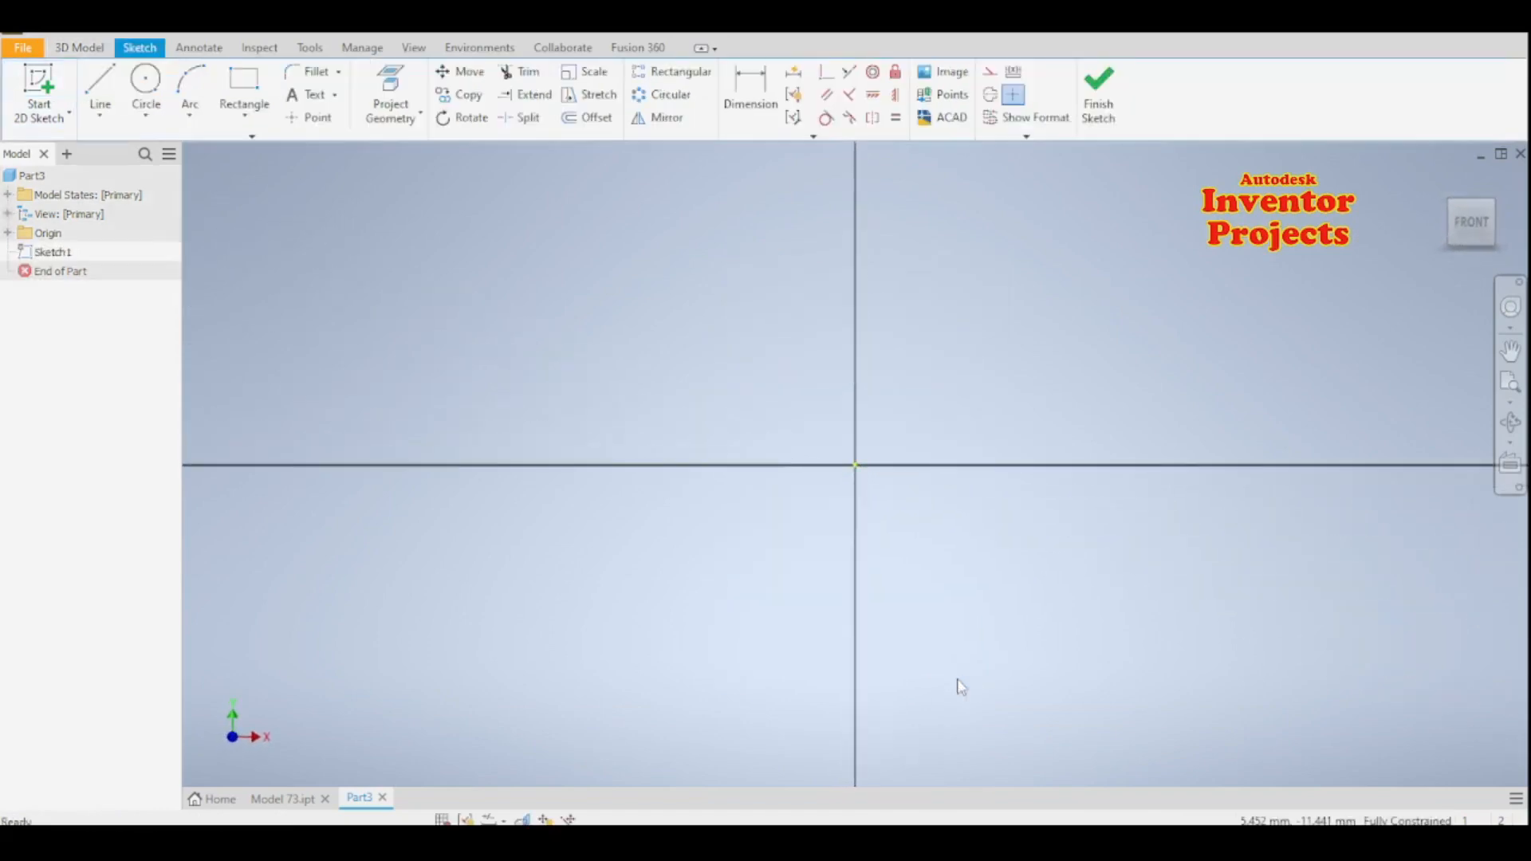
- Draw two concentric circles centred on the origin with diameters of 18 mm and 28 mm
{"action": "left_click", "coordinate": [146, 84]}
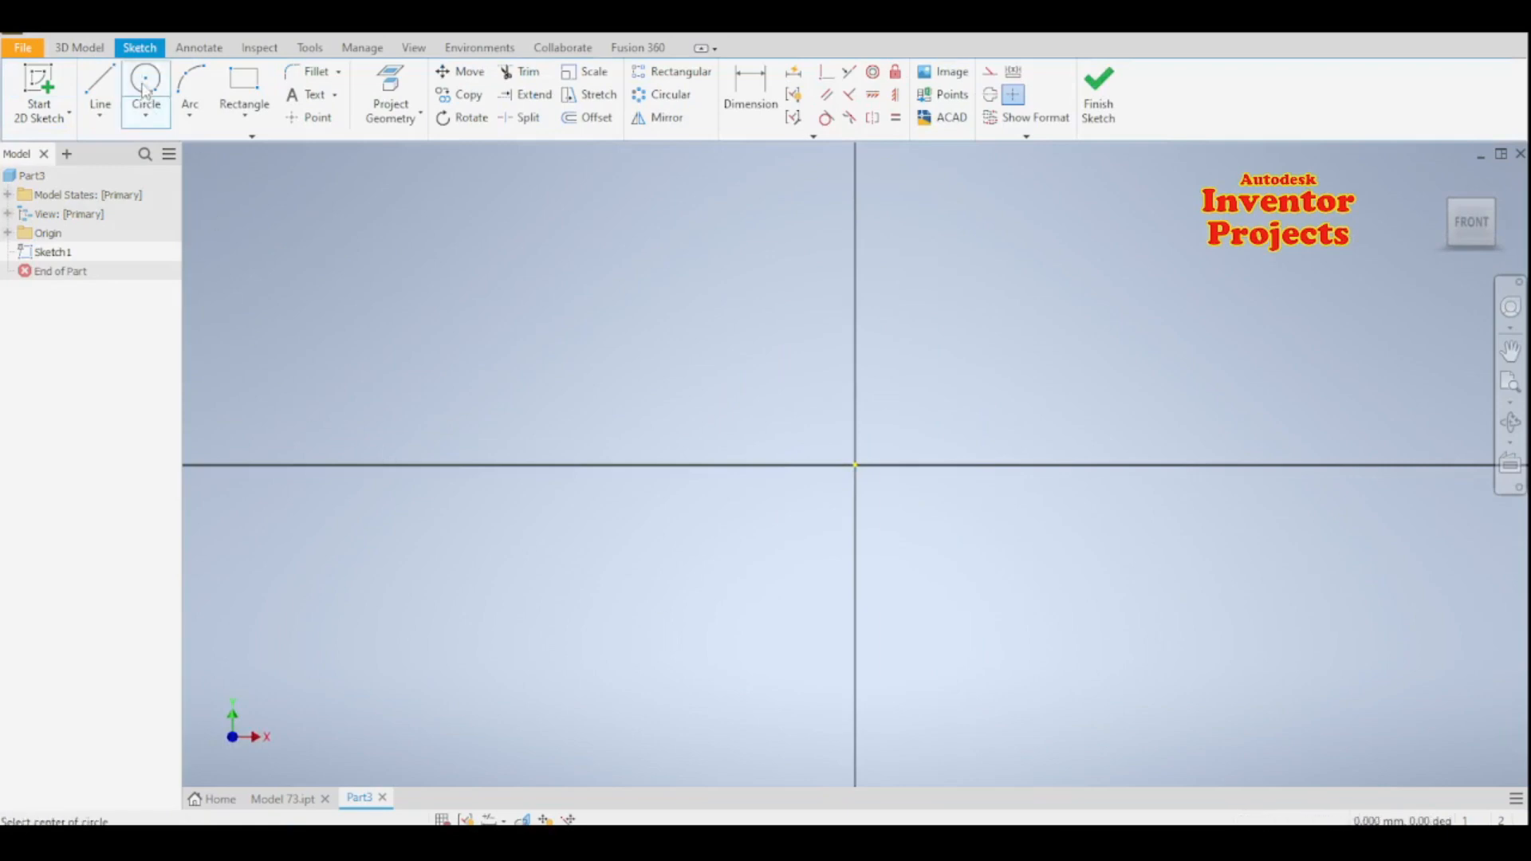
{"action": "left_click", "coordinate": [855, 465]}
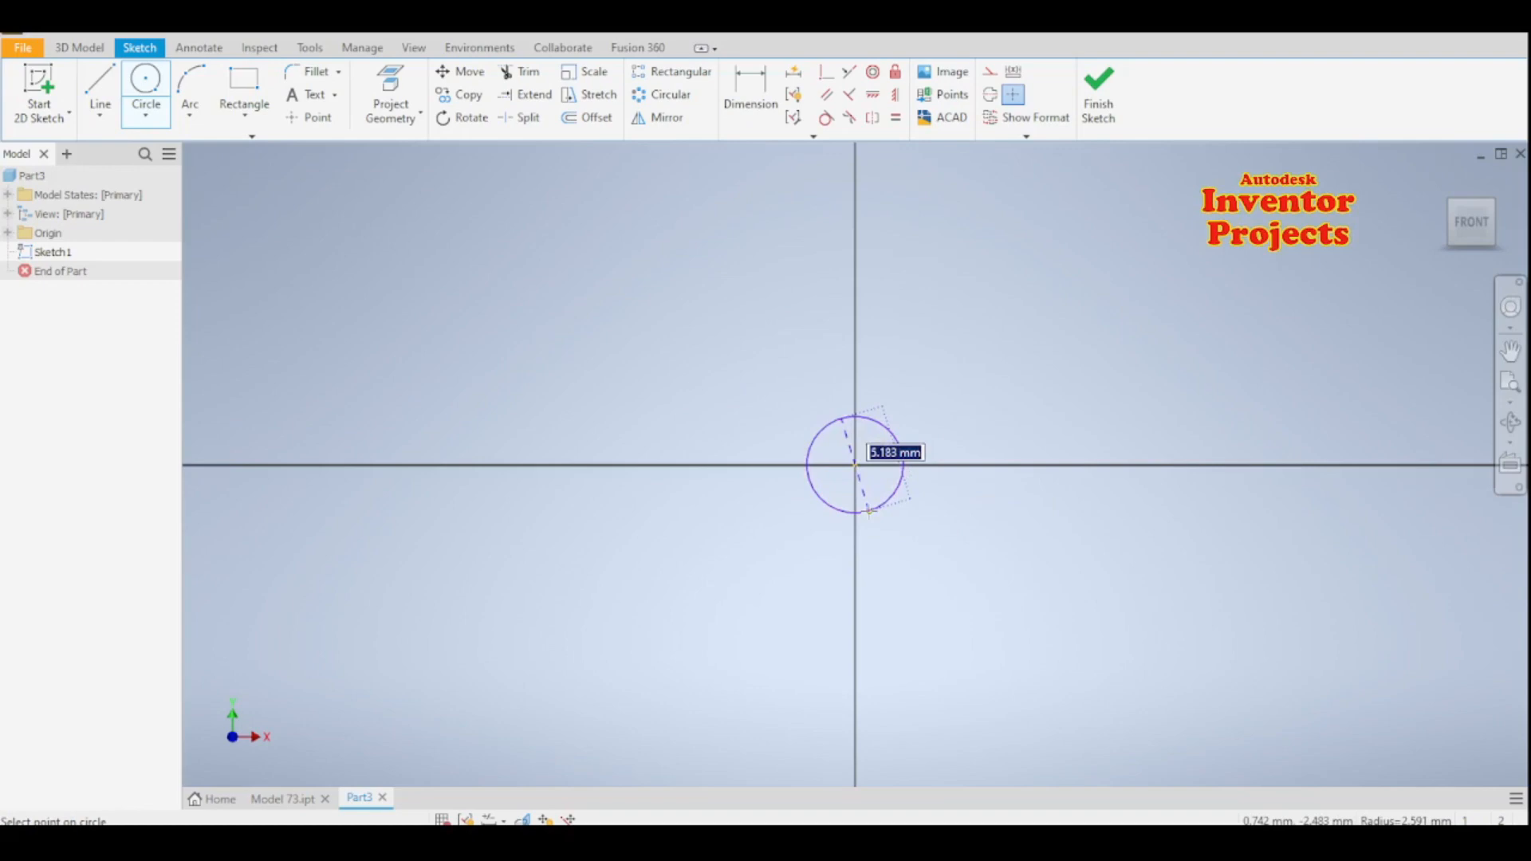
{"action": "type", "text": "18"}
{"action": "key", "text": "Return"}
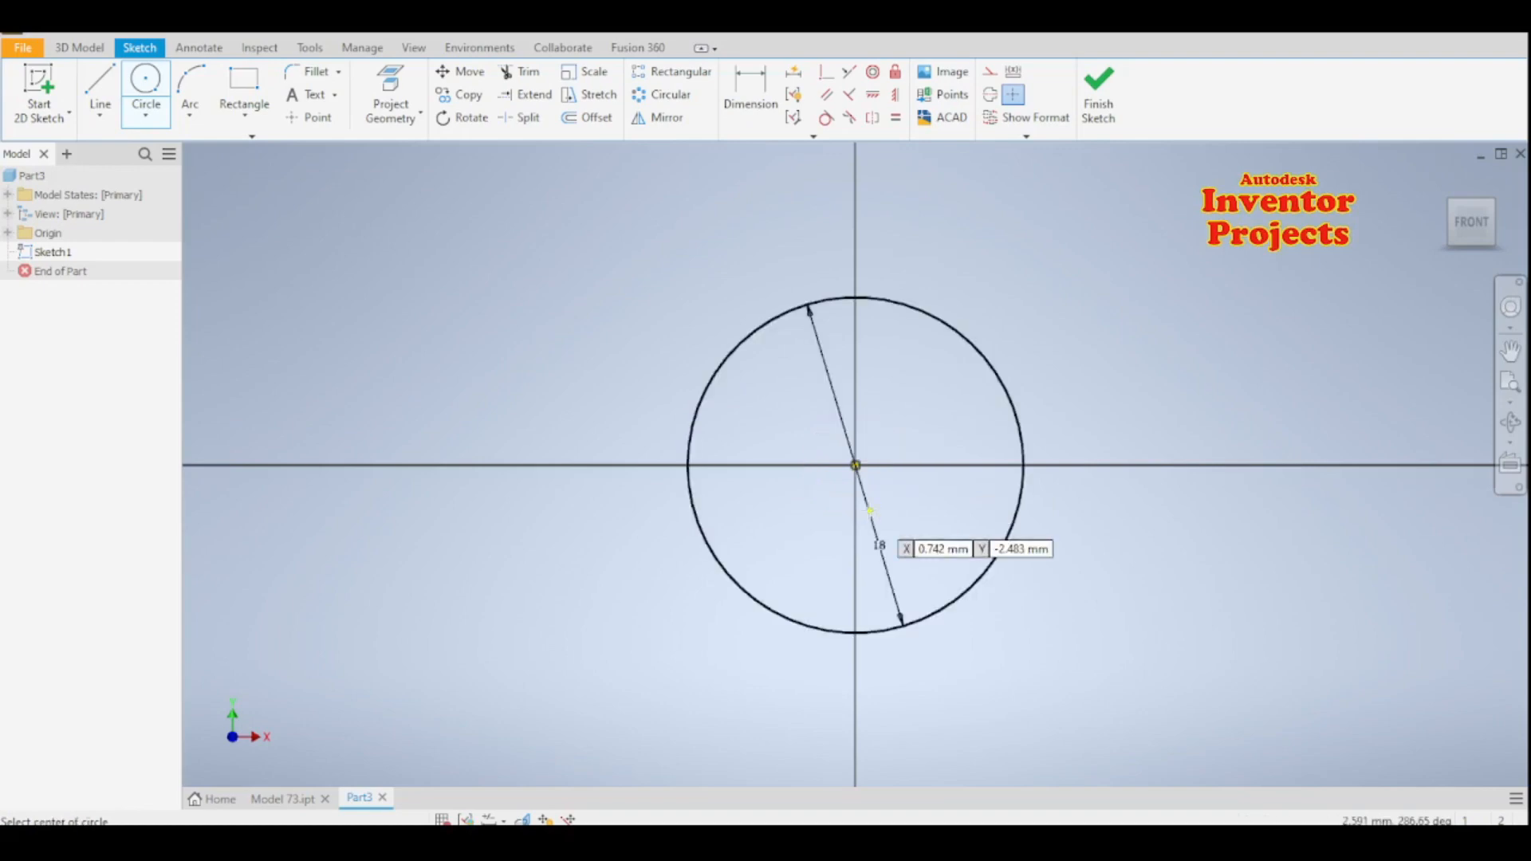
{"action": "left_click", "coordinate": [855, 465]}
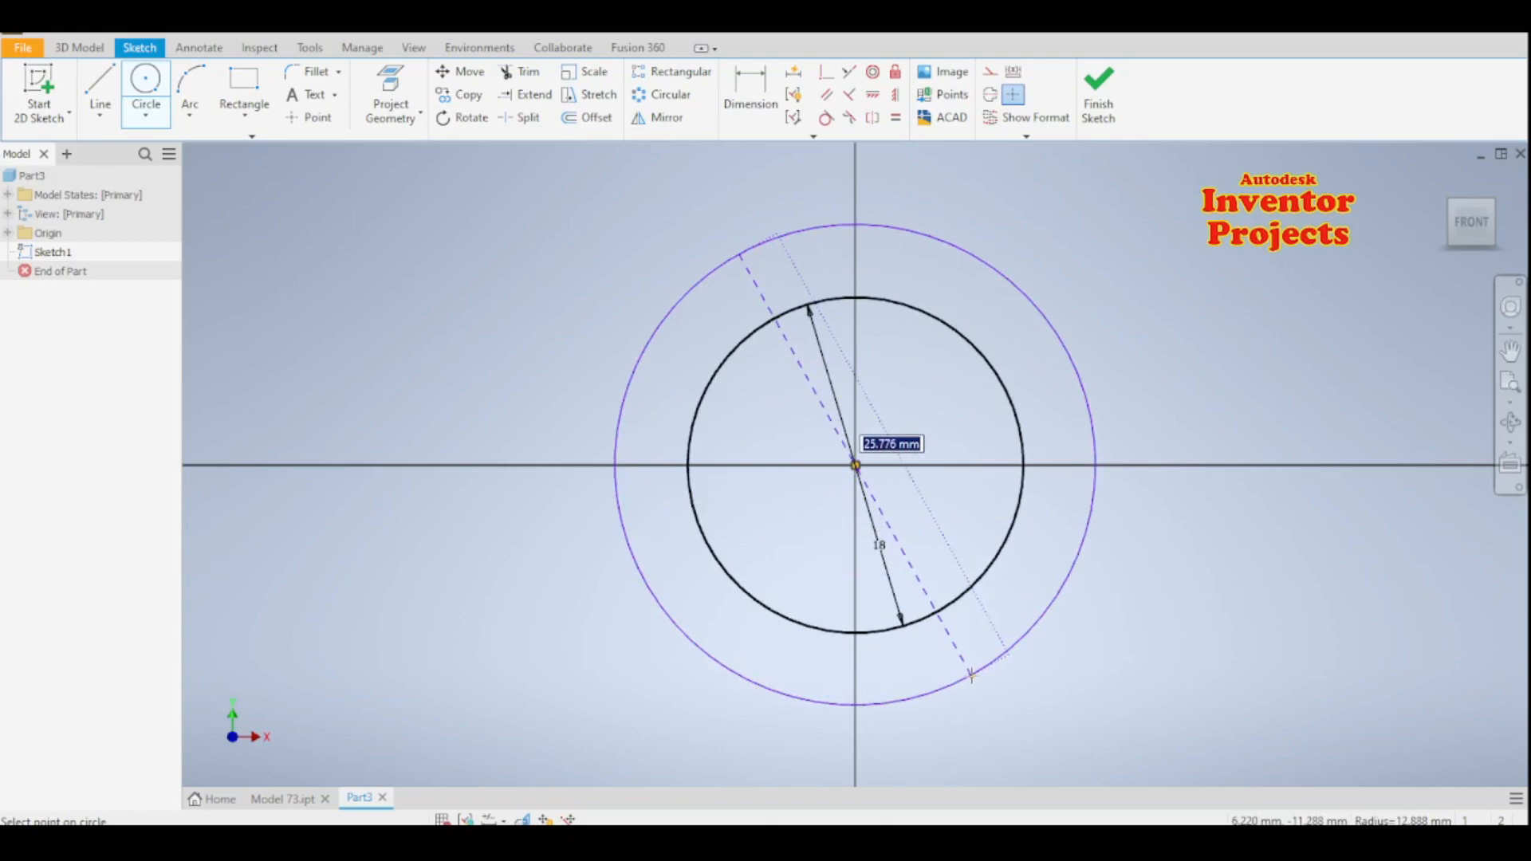
{"action": "type", "text": "28"}
{"action": "key", "text": "Return"}
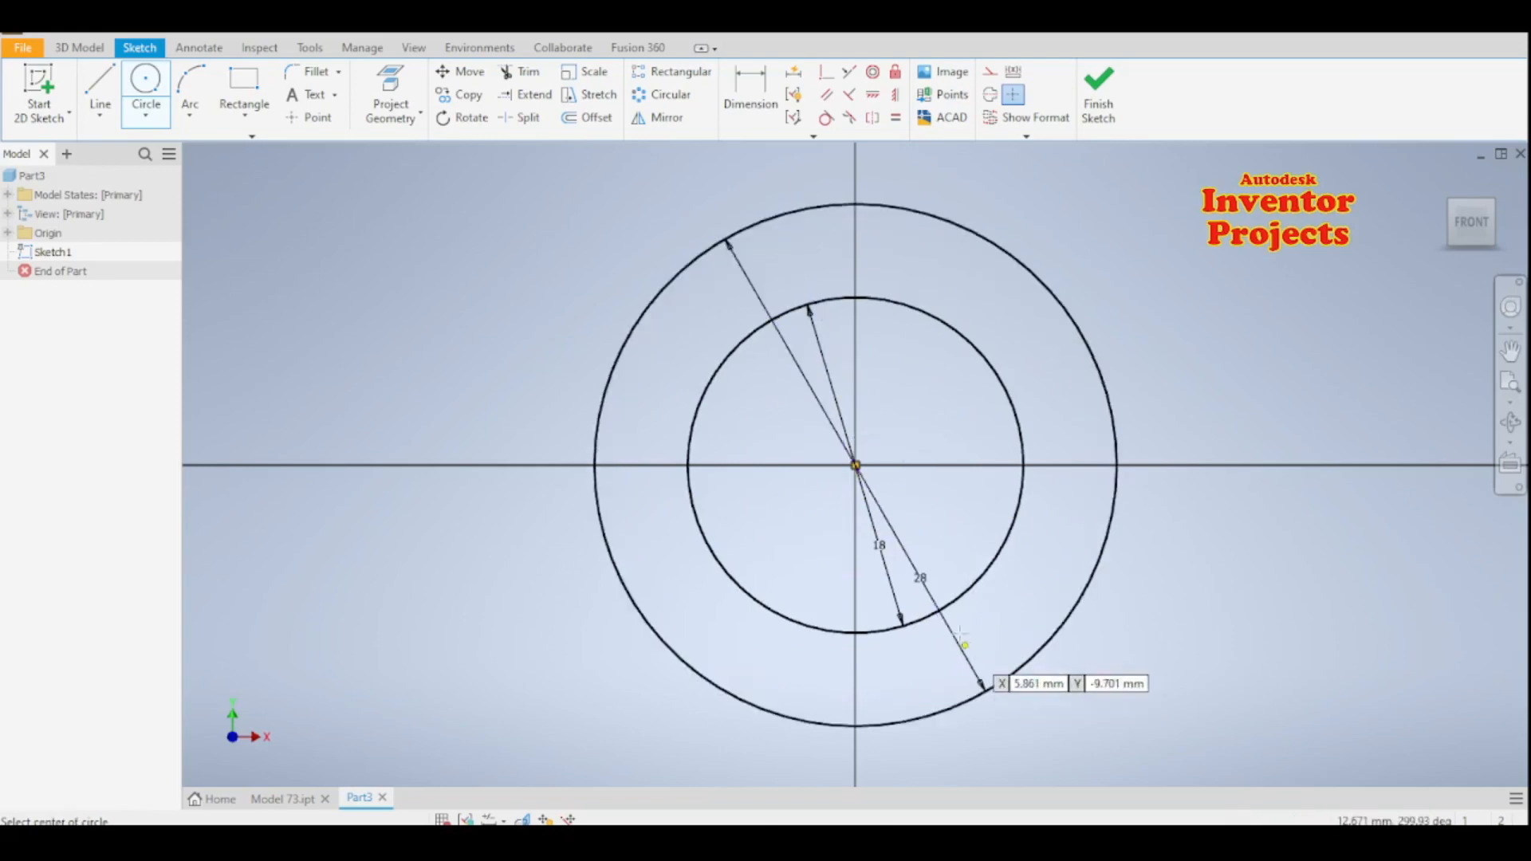
{"action": "scroll", "coordinate": [971, 662], "scroll_direction": "down", "scroll_amount": 2}
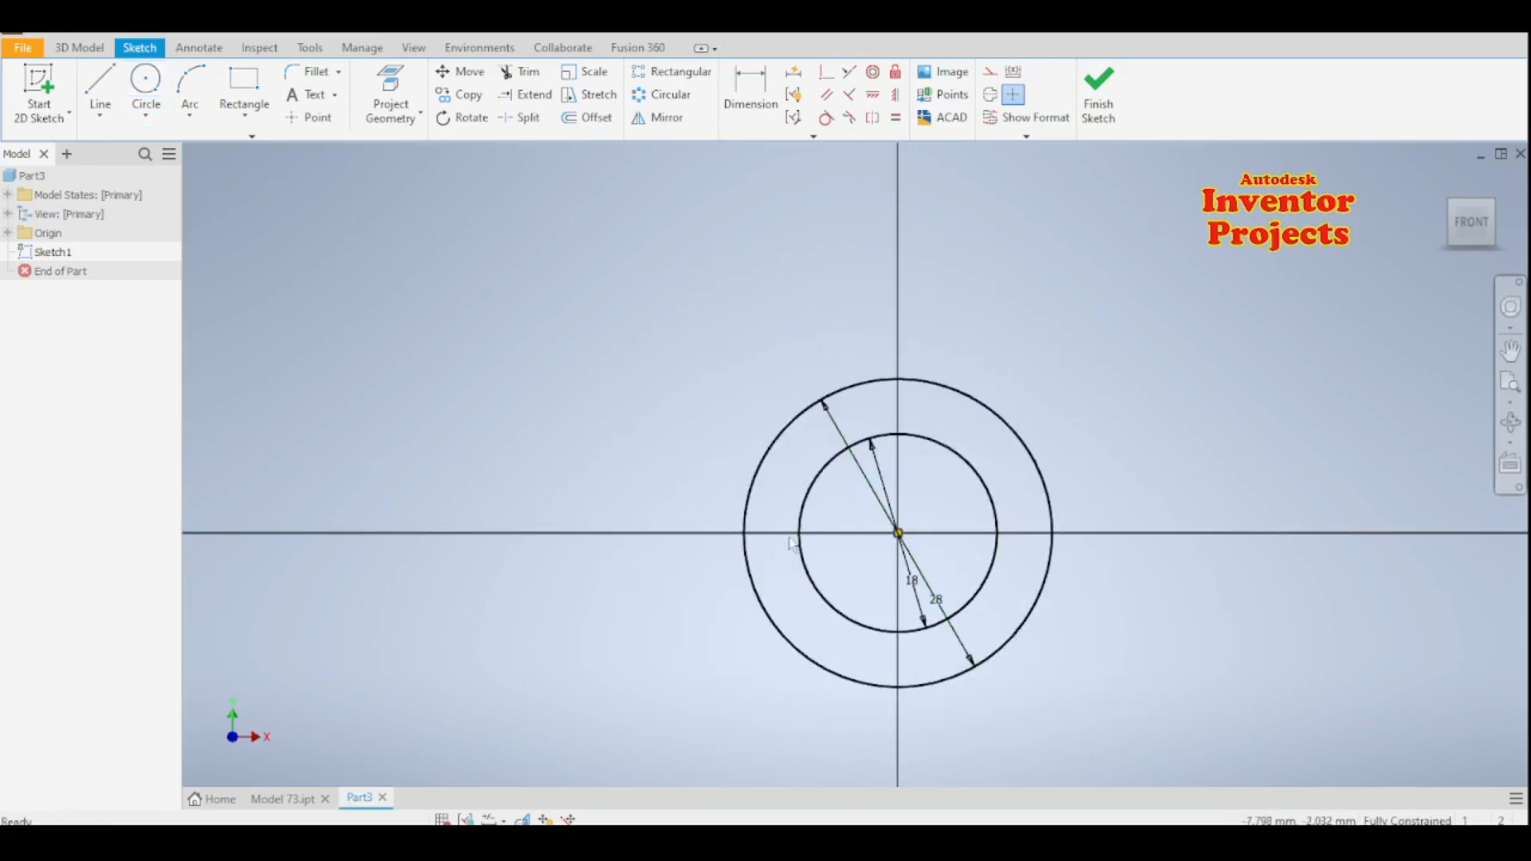
{"action": "key", "text": "Escape"}
- Draw a 6 mm horizontal line leftward from the inner circle's left quadrant, followed by a 10 mm vertical line downward
{"action": "left_click", "coordinate": [99, 88]}
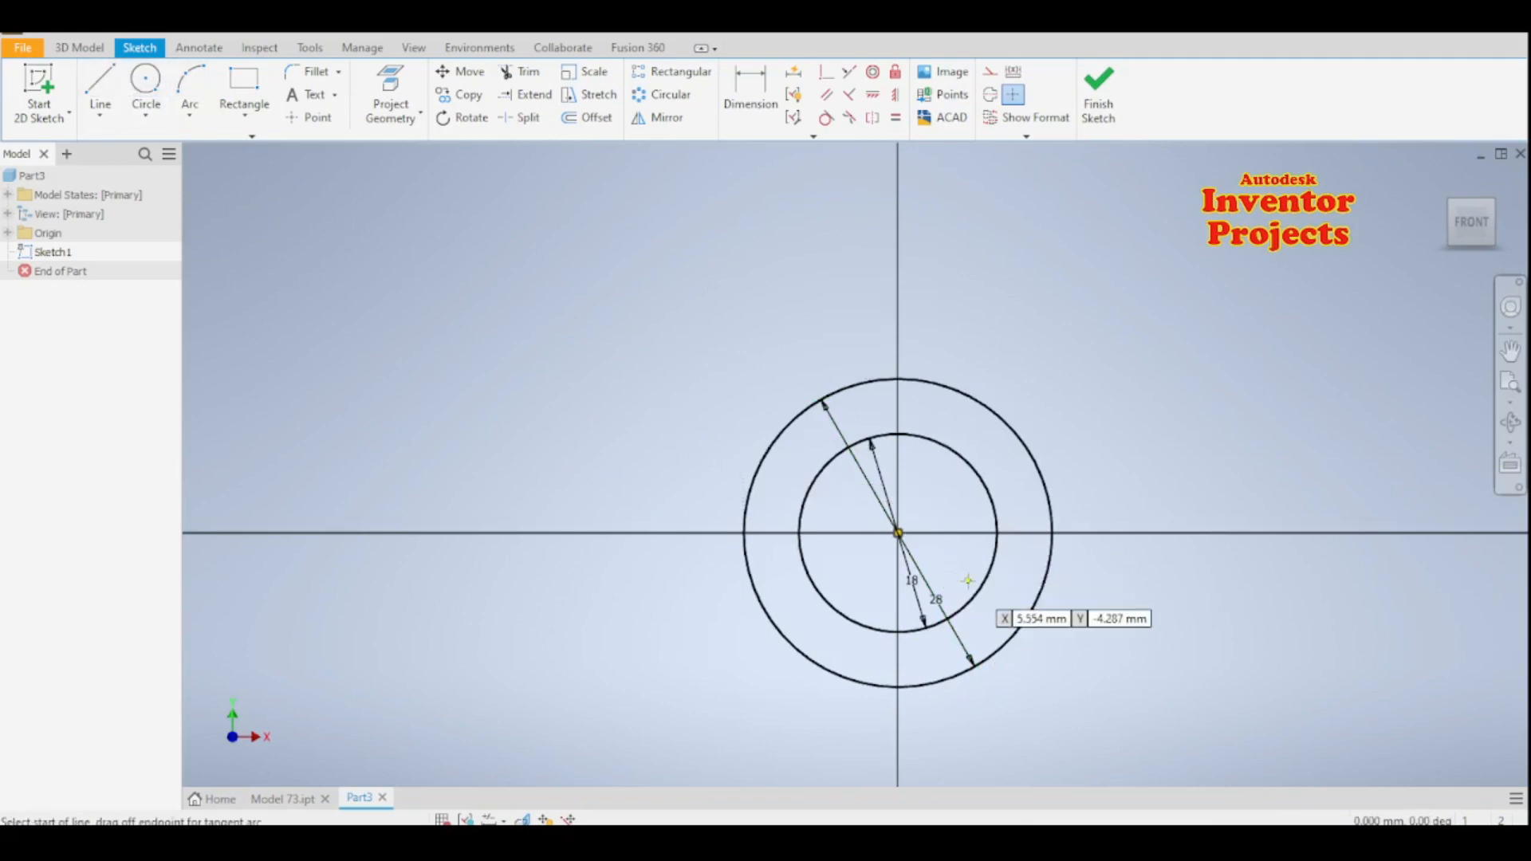
{"action": "scroll", "coordinate": [967, 580], "scroll_direction": "down", "scroll_amount": 2}
{"action": "left_click", "coordinate": [869, 552]}
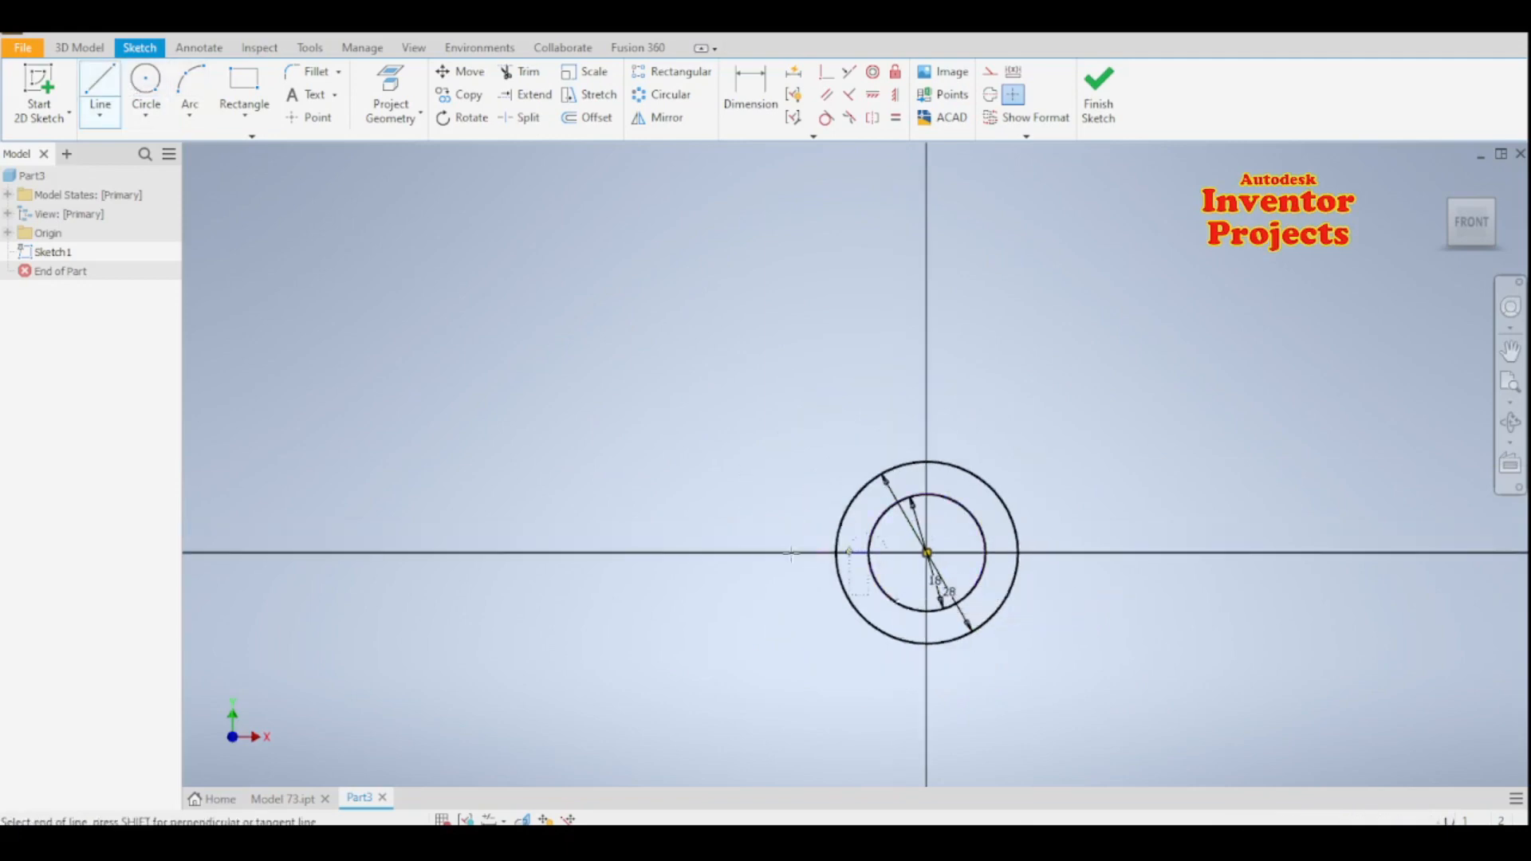
{"action": "type", "text": "6"}
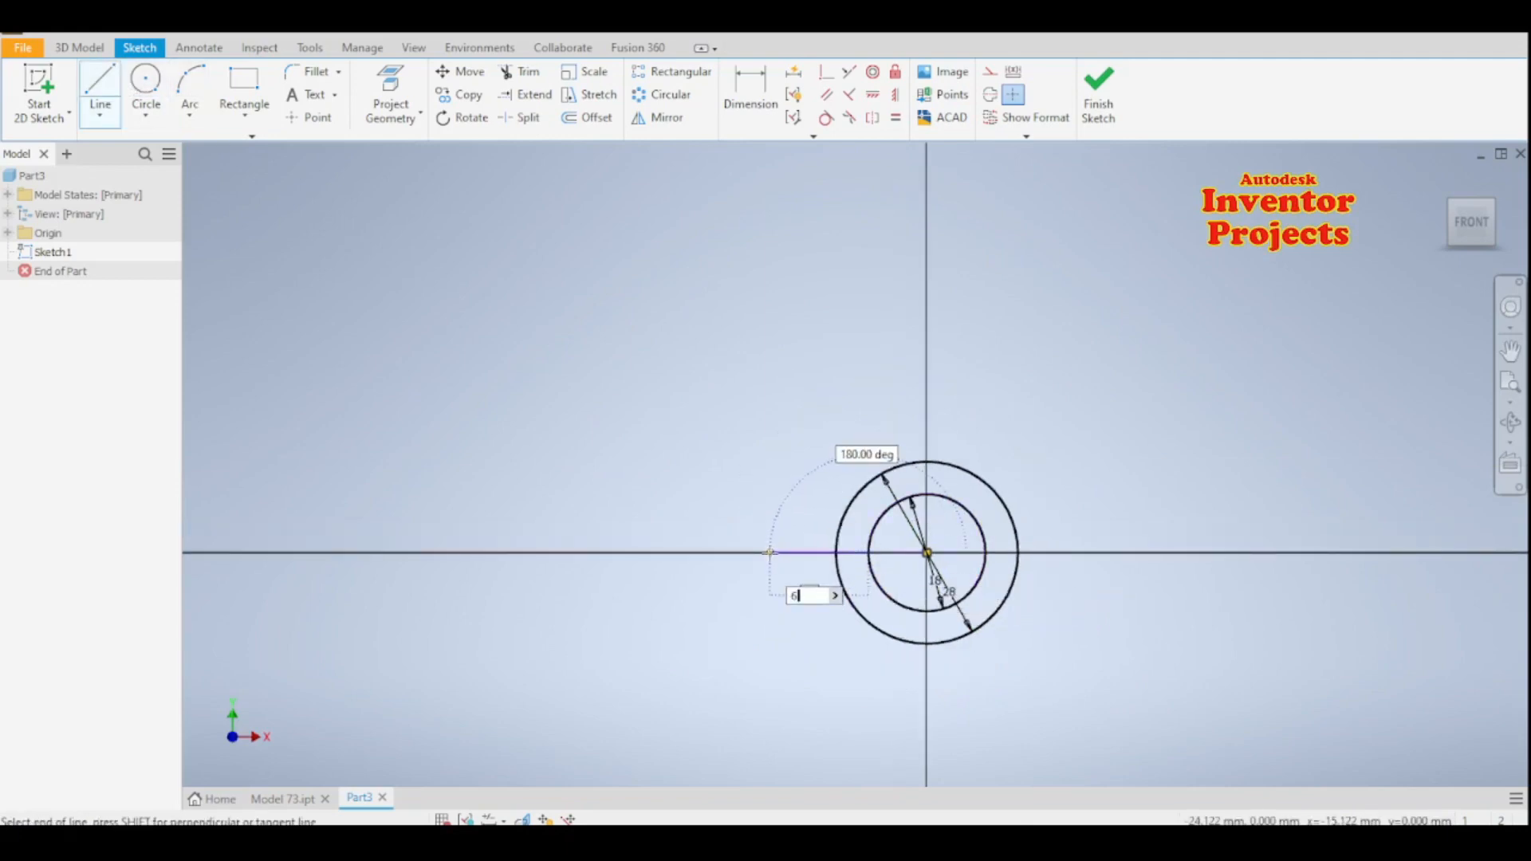
{"action": "key", "text": "Return"}
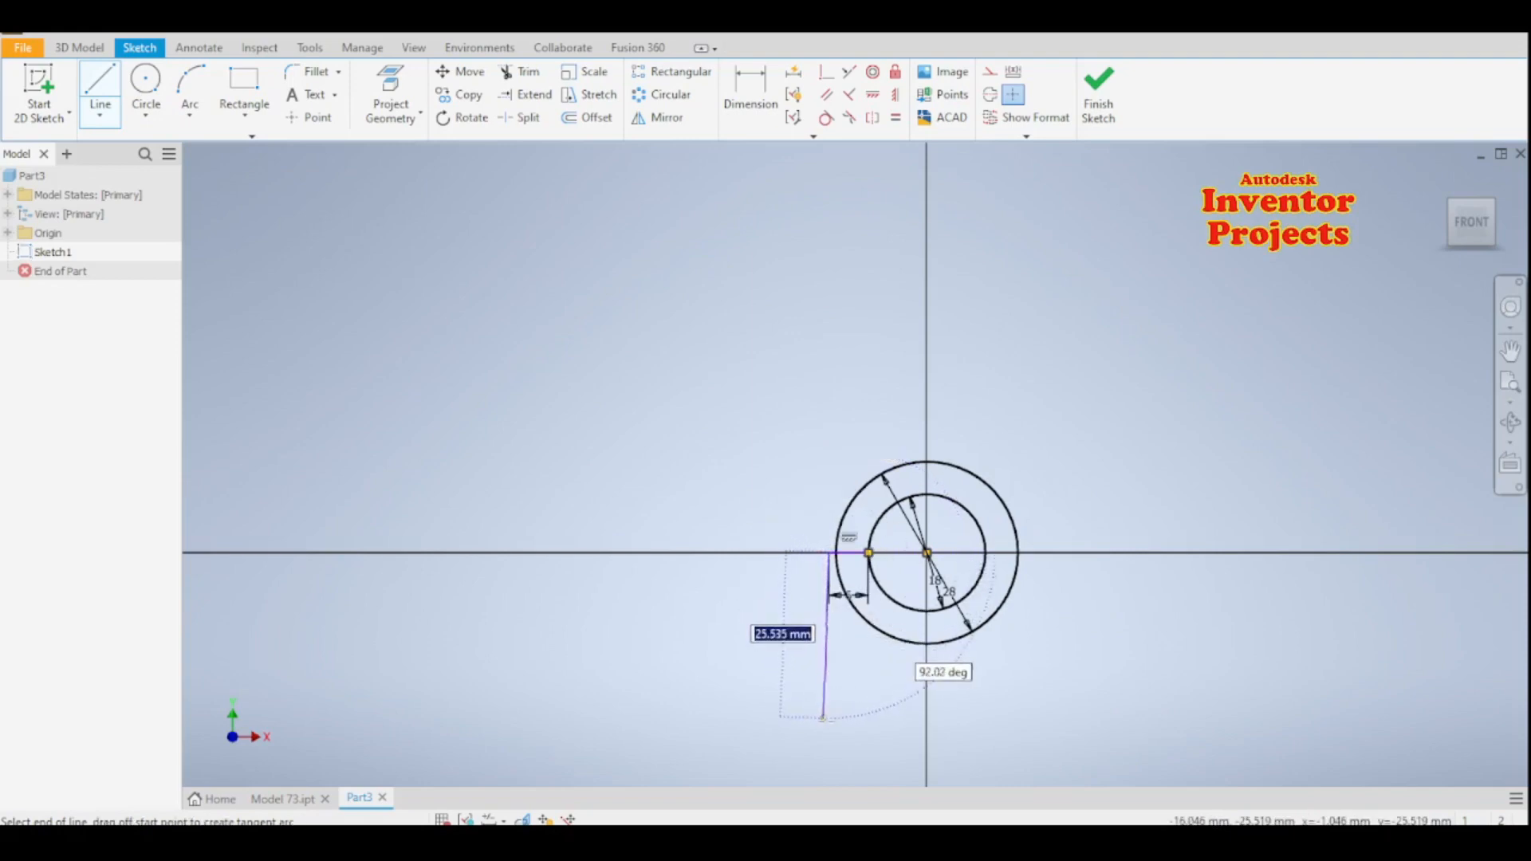
{"action": "type", "text": "1"}
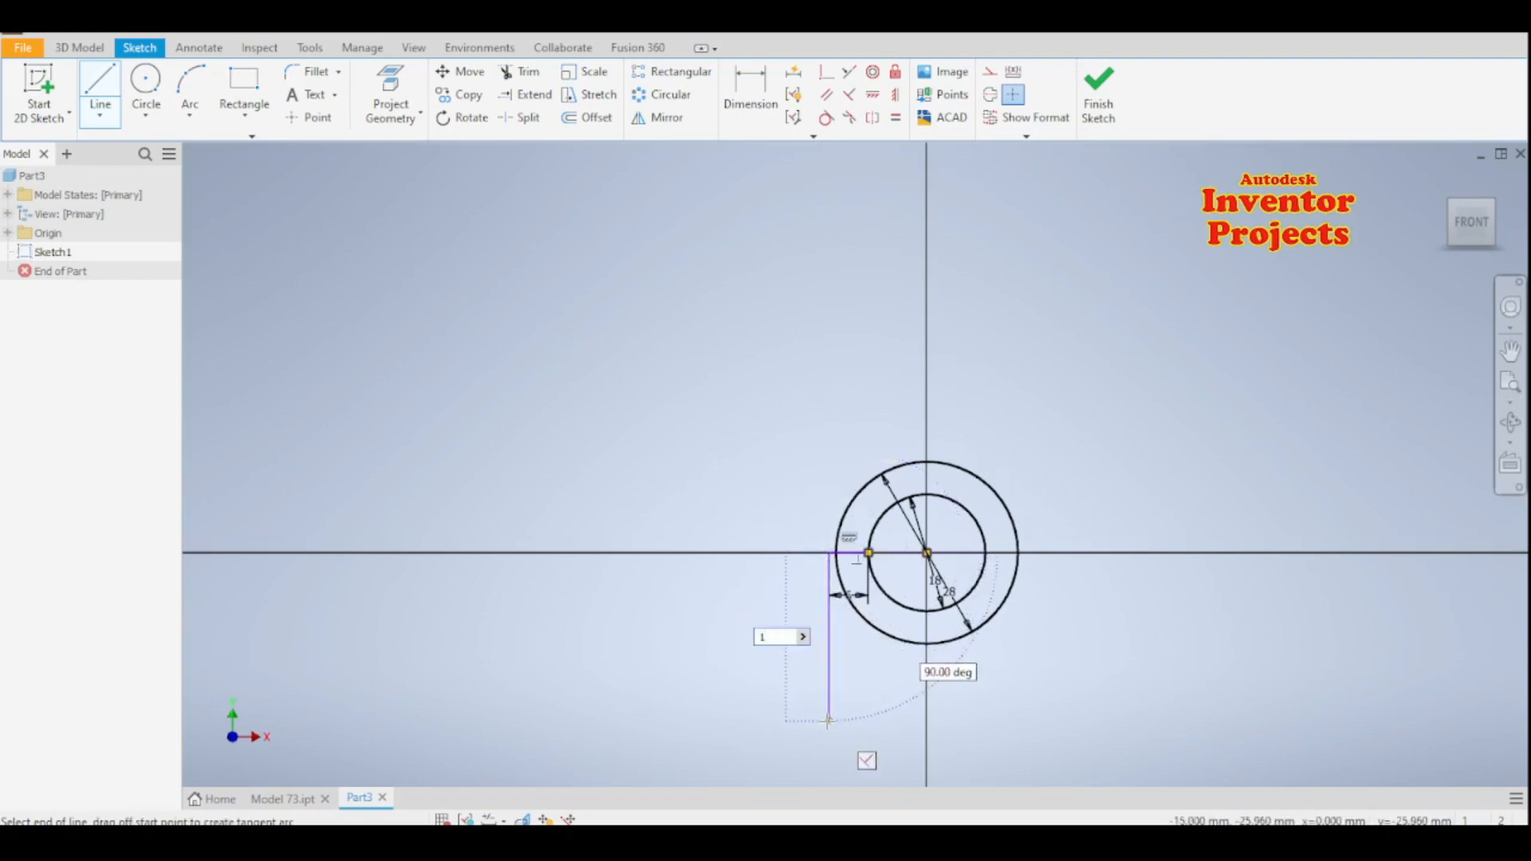
{"action": "type", "text": "0"}
{"action": "key", "text": "Return"}
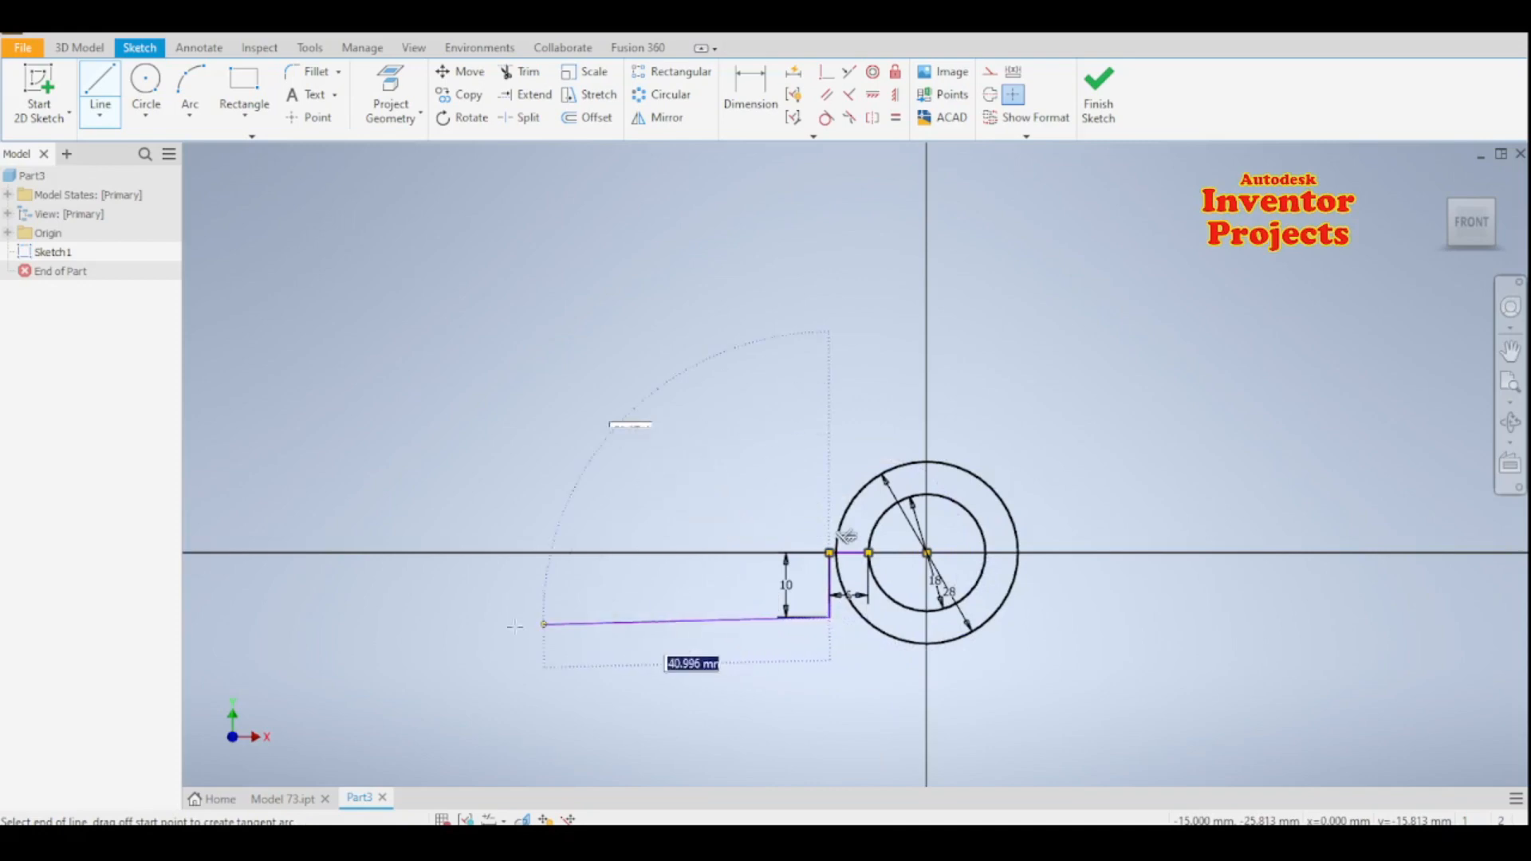
- Continue the left profile with a line about 65 mm leftward, 20 mm up, and about 71.5 mm back just inside the outer circle
{"action": "left_click", "coordinate": [407, 617]}
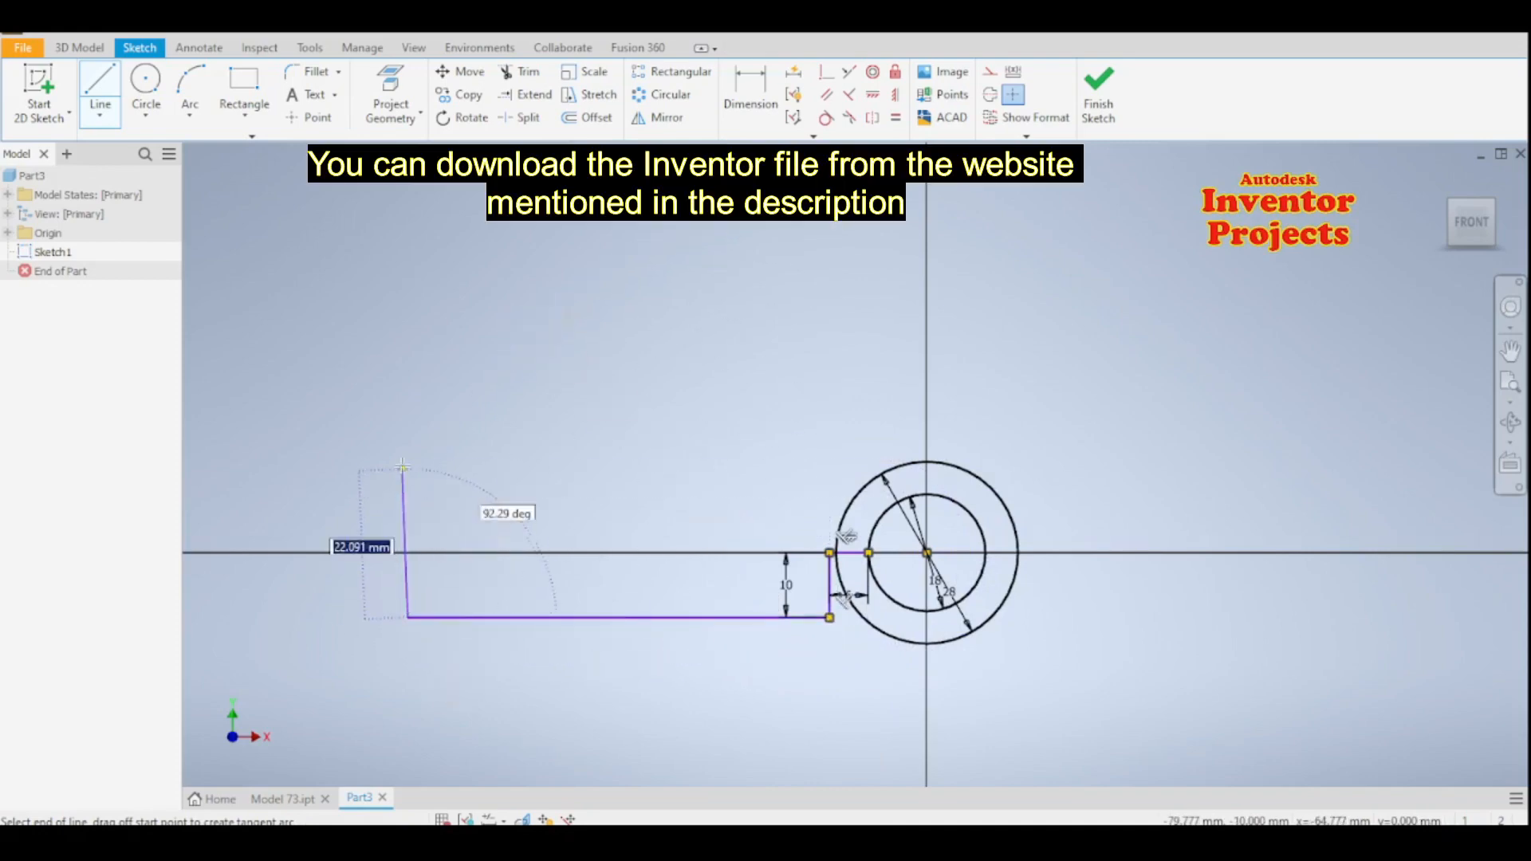
{"action": "type", "text": "20"}
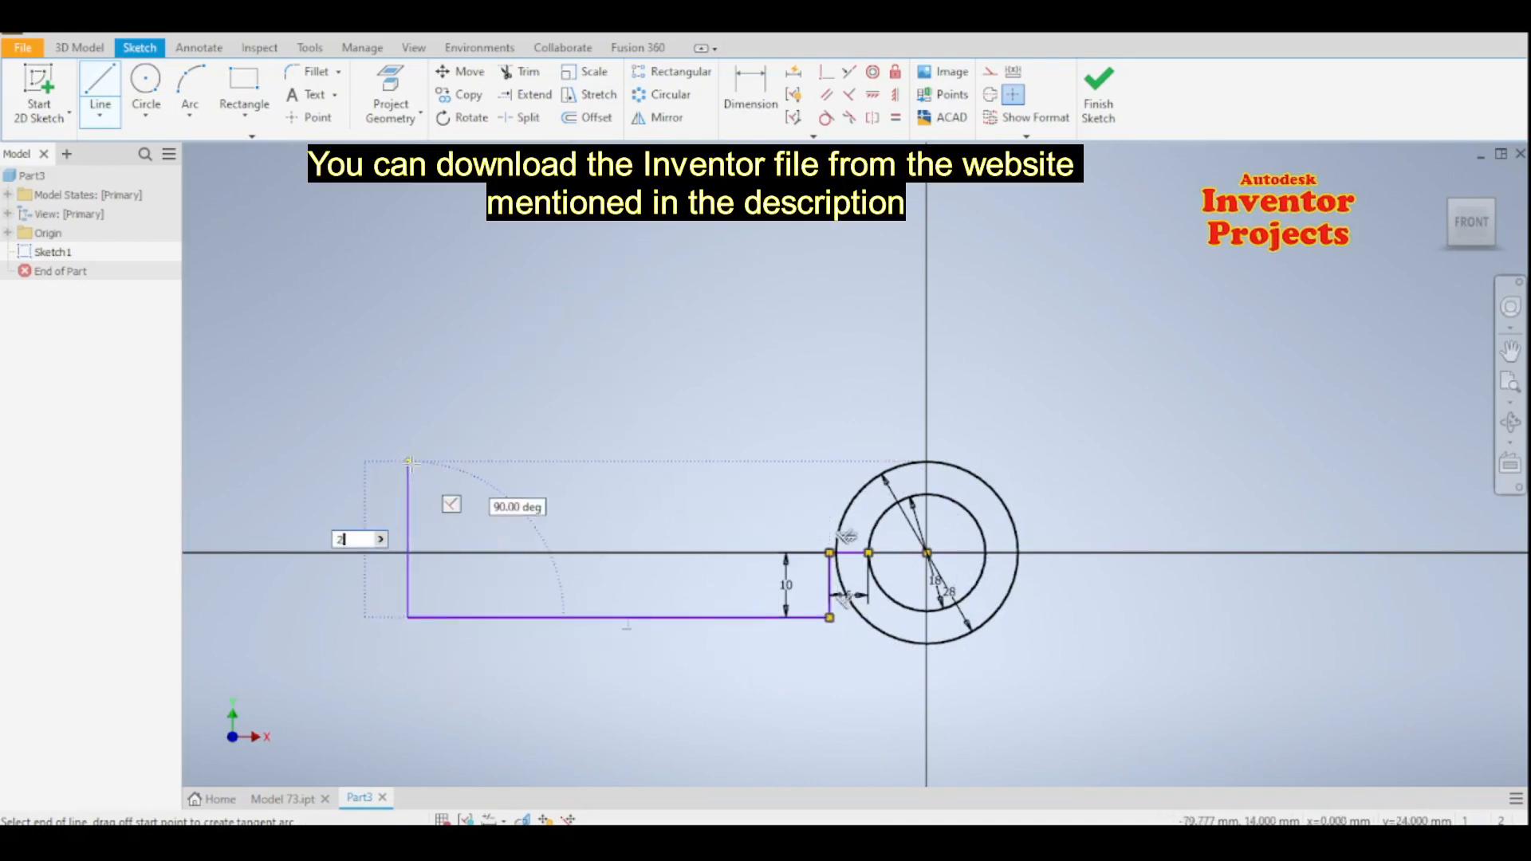
{"action": "key", "text": "Return"}
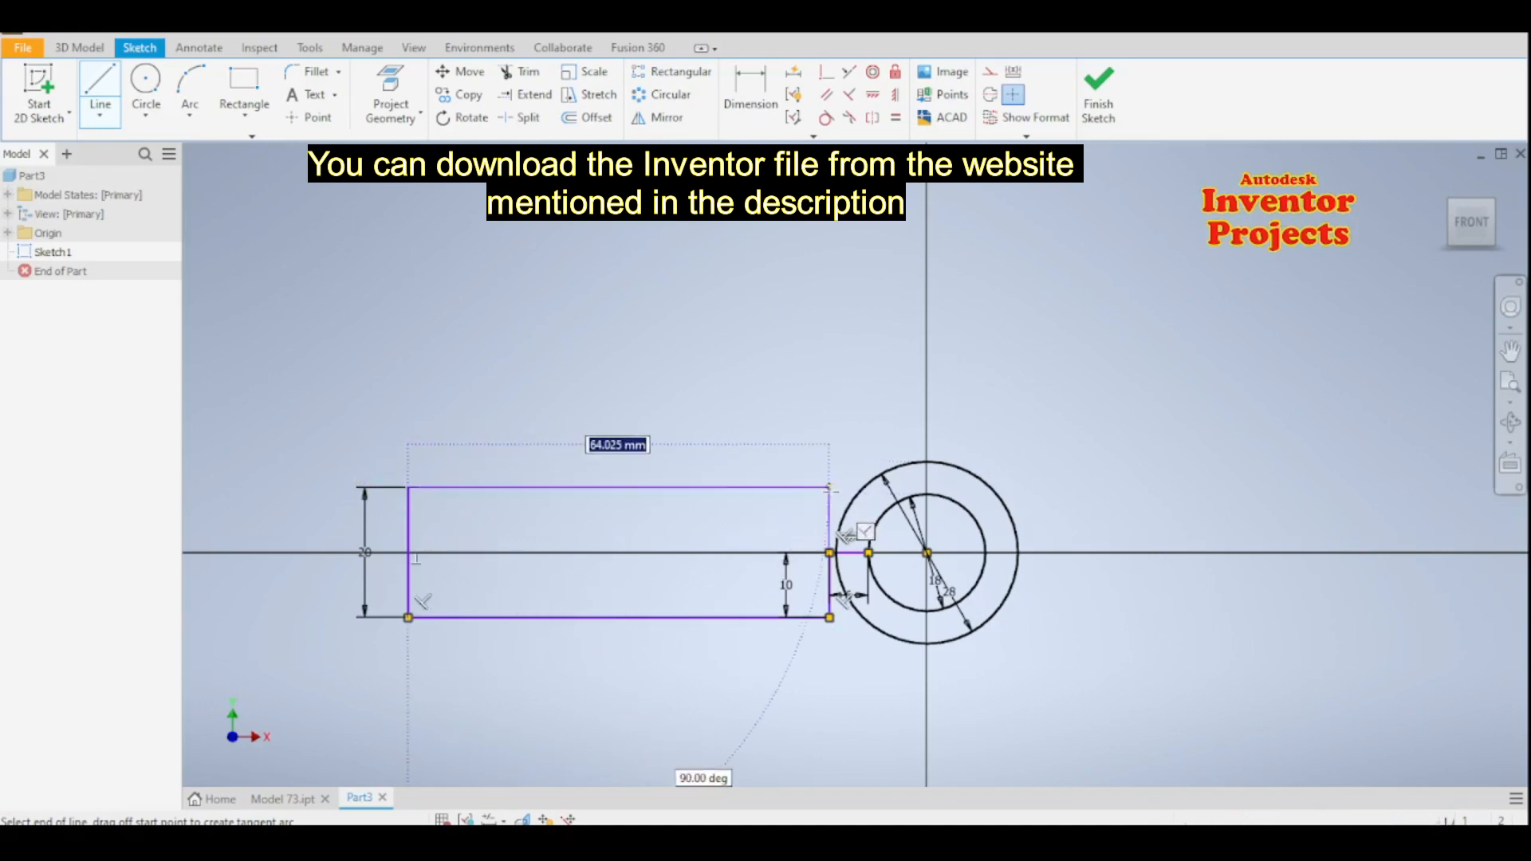
{"action": "left_click", "coordinate": [871, 485]}
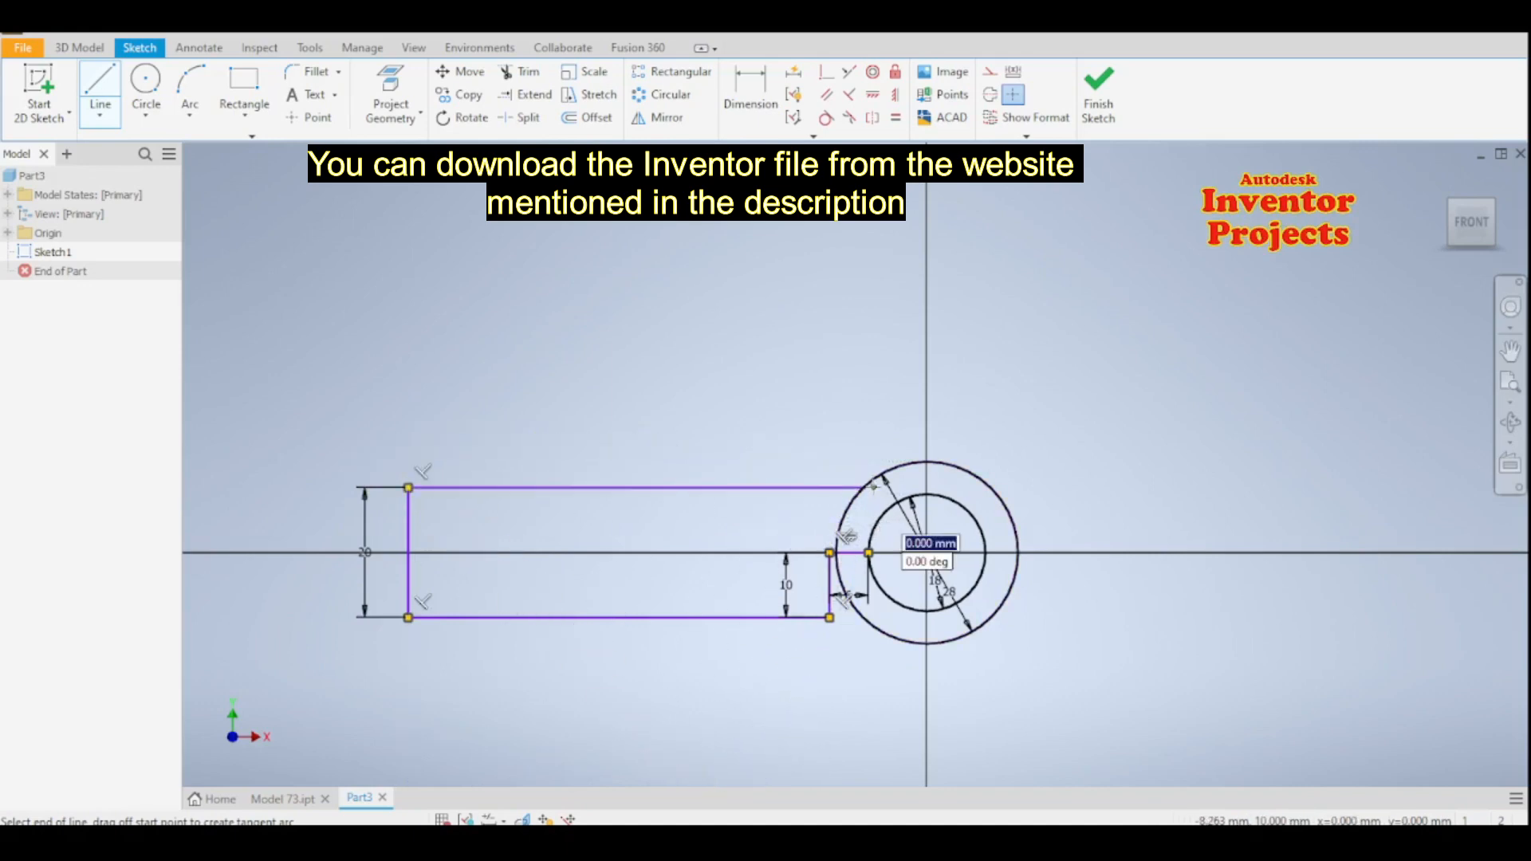
{"action": "key", "text": "Escape"}
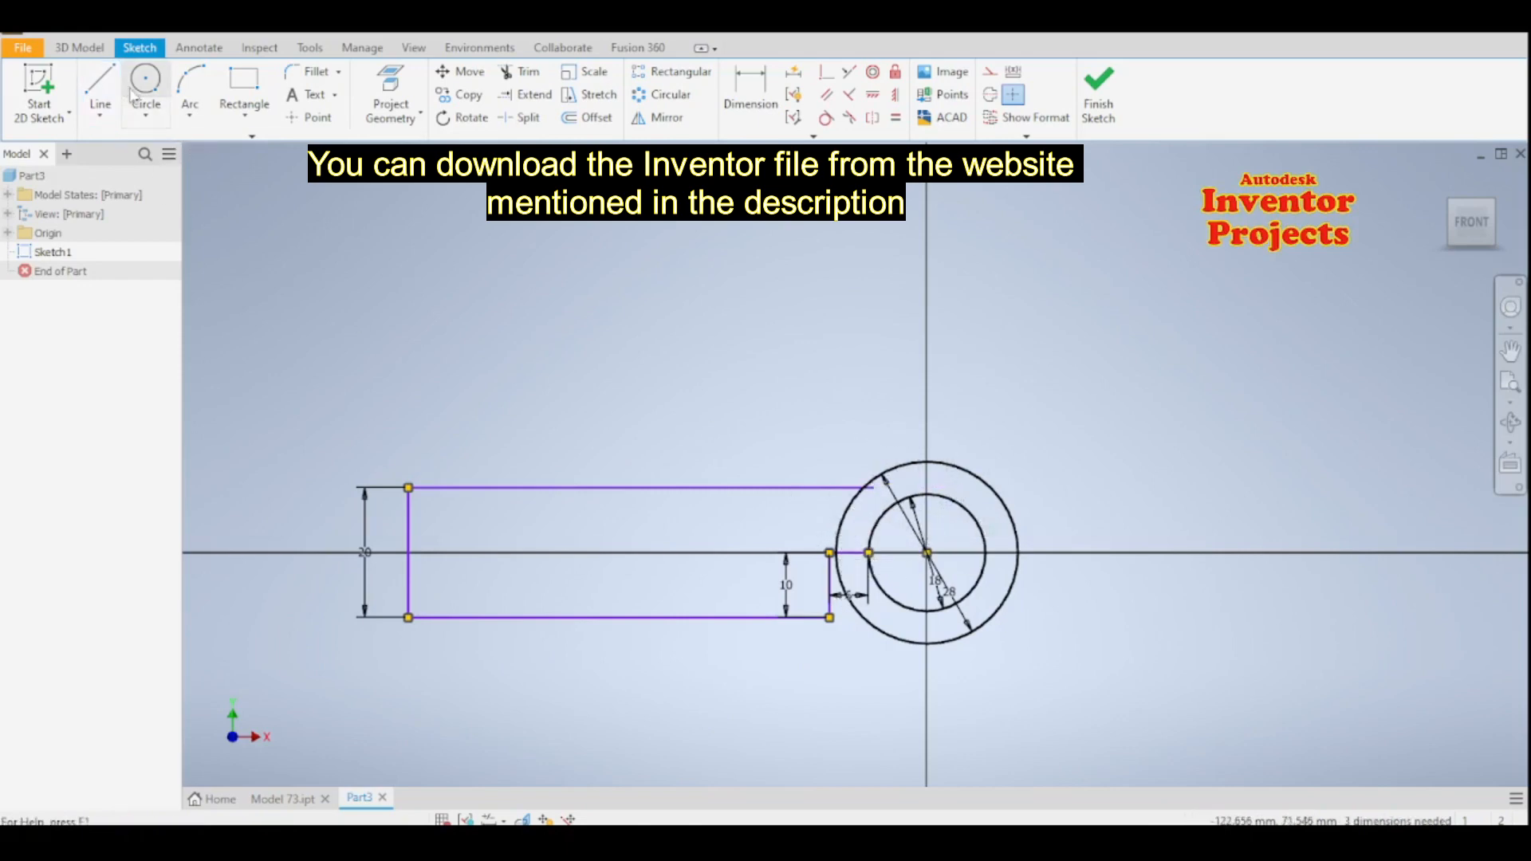
- Draw a horizontal line about 52 mm long from the inner circle's right quadrant, followed by a 10 mm vertical line upward
{"action": "key", "text": "l"}
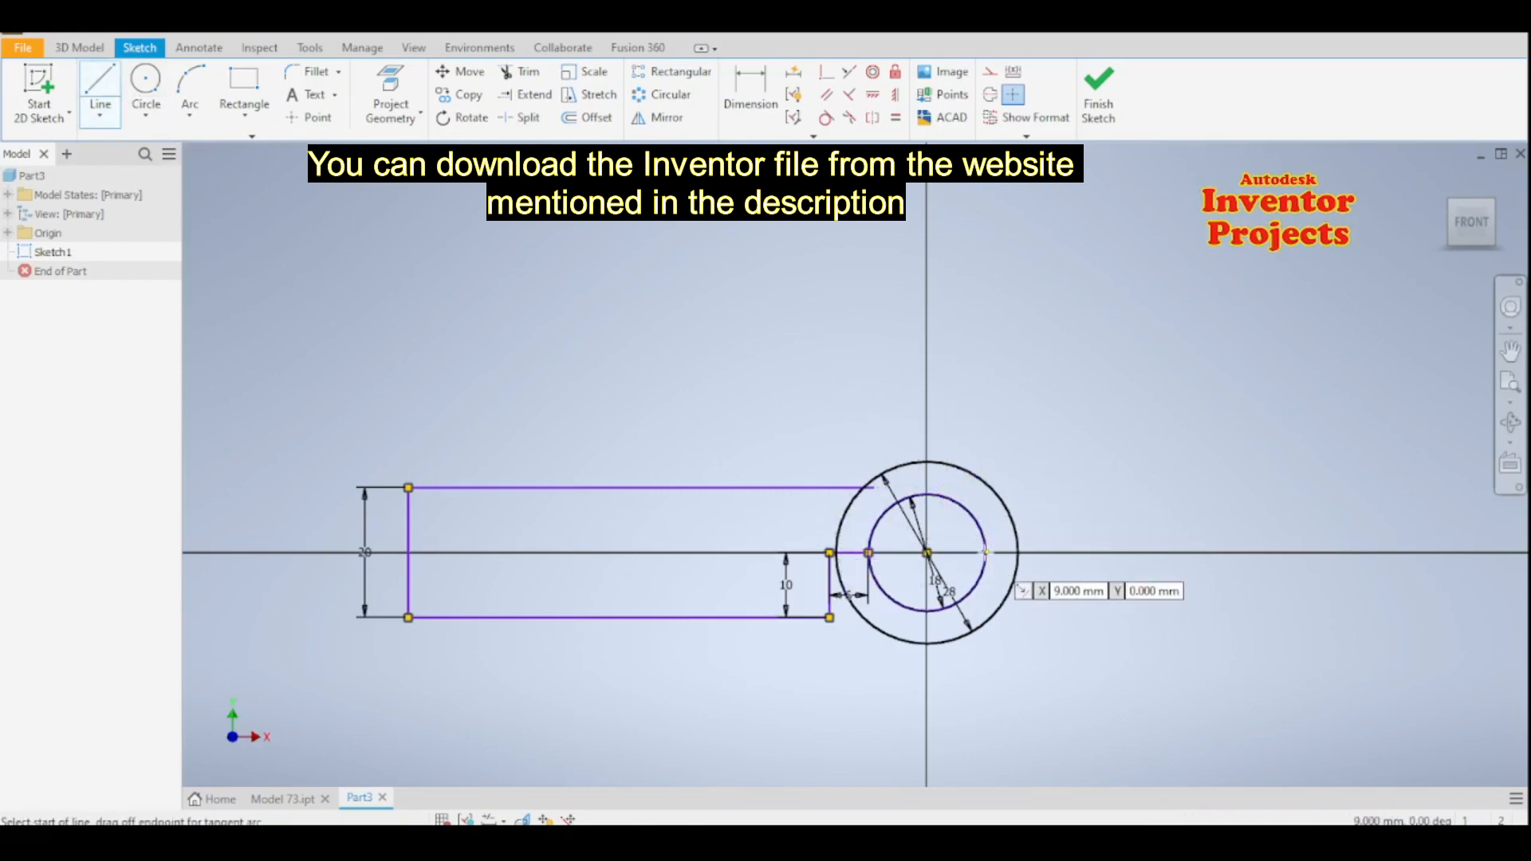
{"action": "left_click", "coordinate": [987, 552]}
{"action": "scroll", "coordinate": [1113, 550], "scroll_direction": "down", "scroll_amount": 3}
{"action": "scroll", "coordinate": [1116, 552], "scroll_direction": "up", "scroll_amount": 5}
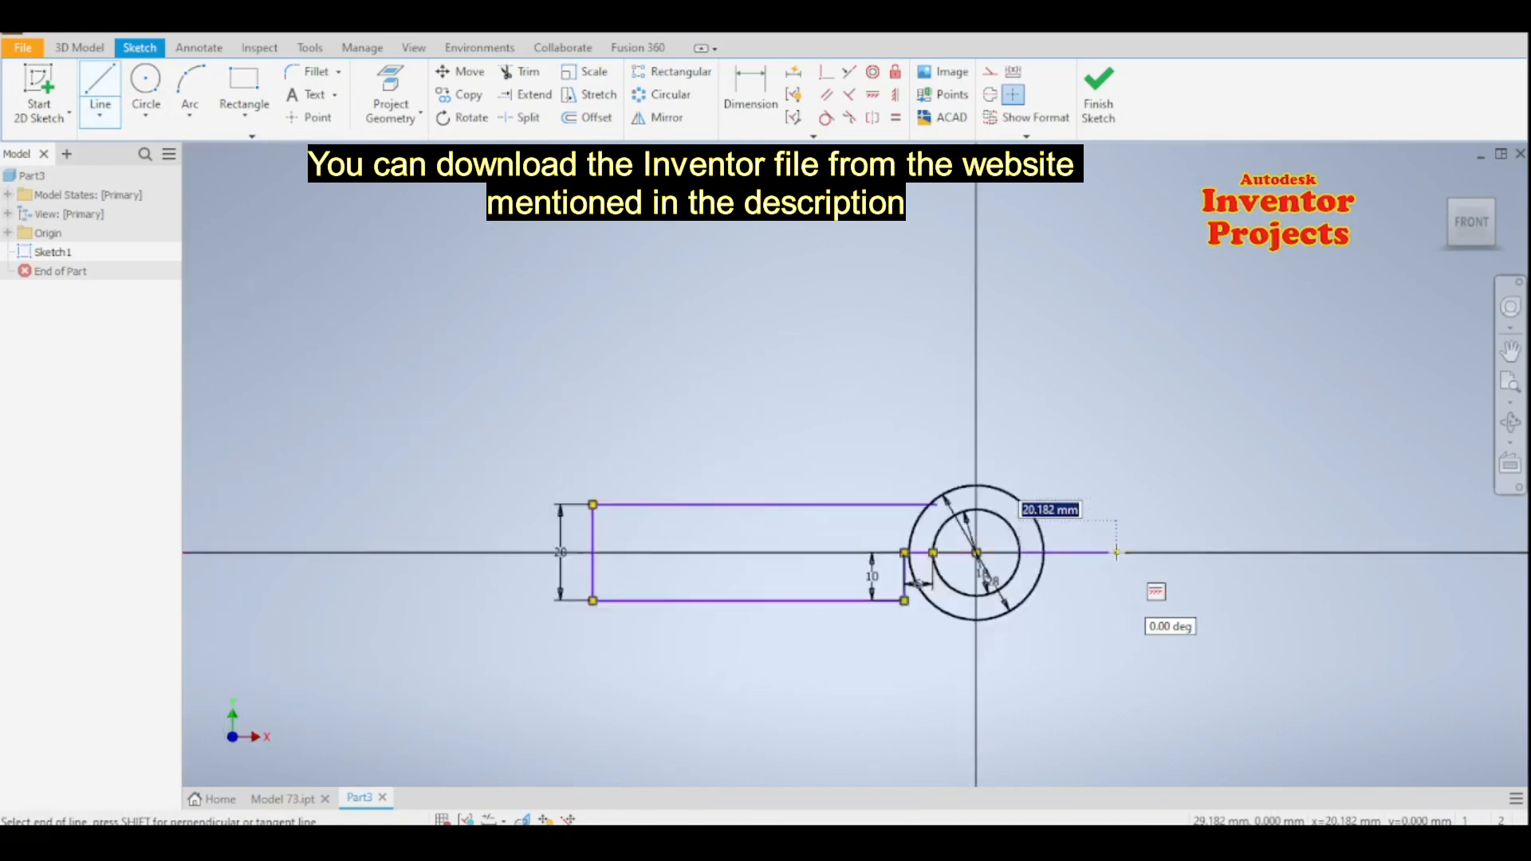
{"action": "scroll", "coordinate": [1116, 552], "scroll_direction": "up", "scroll_amount": 5}
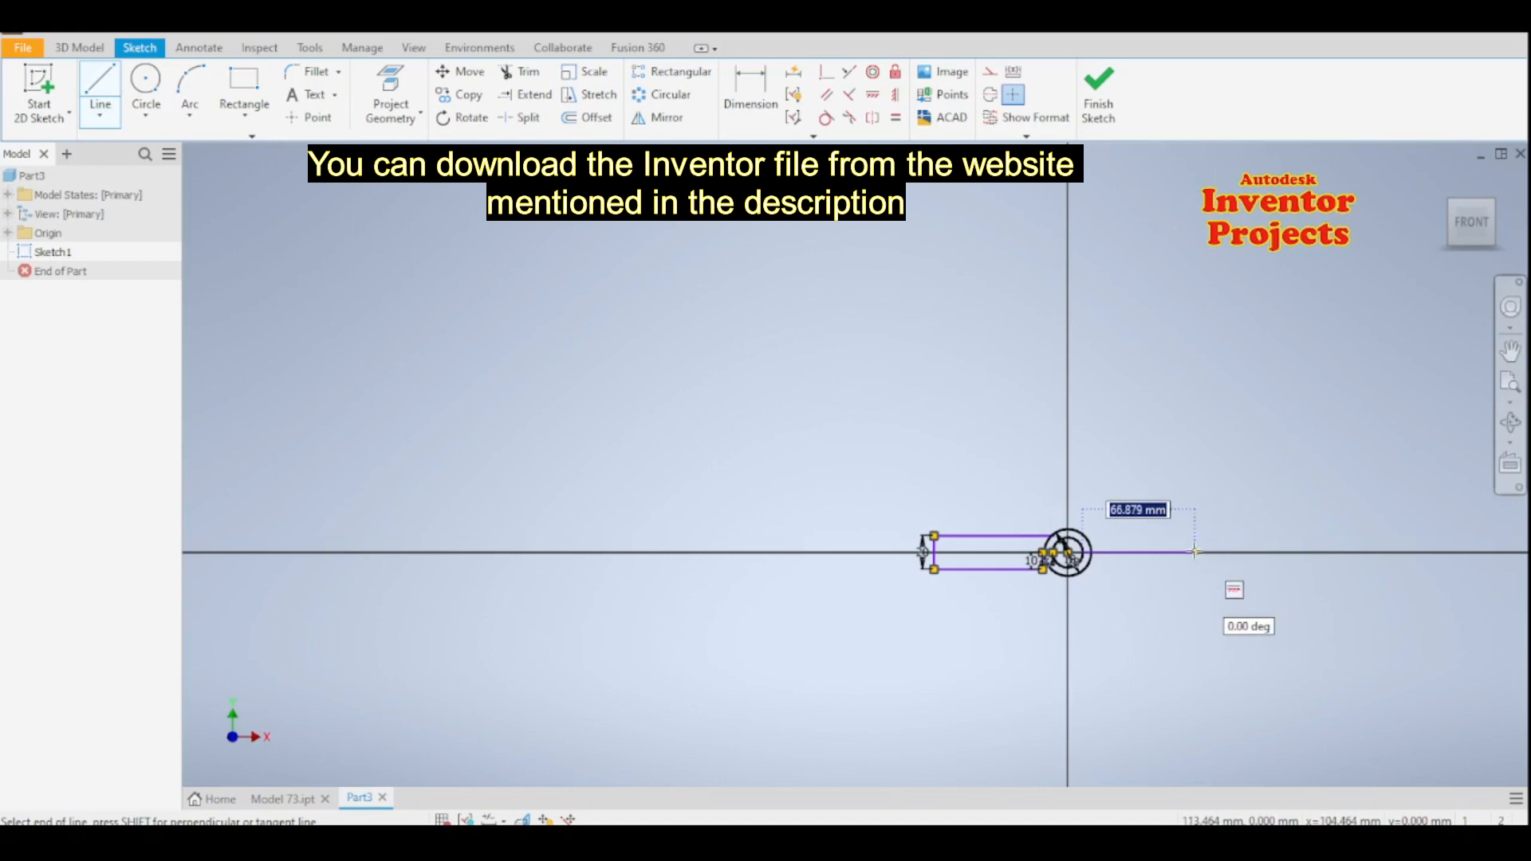
{"action": "left_click", "coordinate": [1170, 552]}
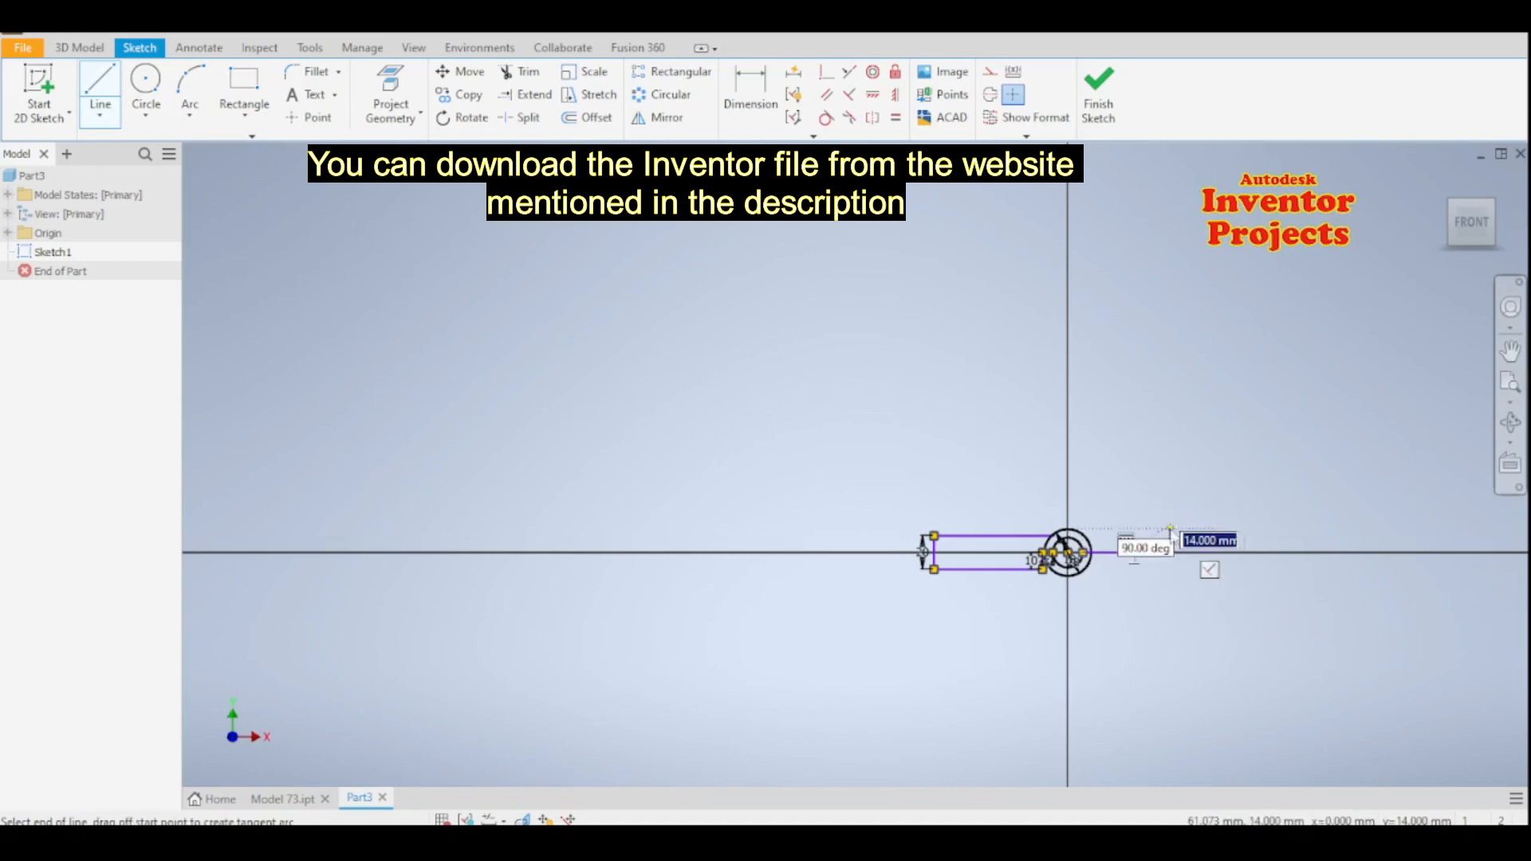
{"action": "type", "text": "10"}
{"action": "key", "text": "Return"}
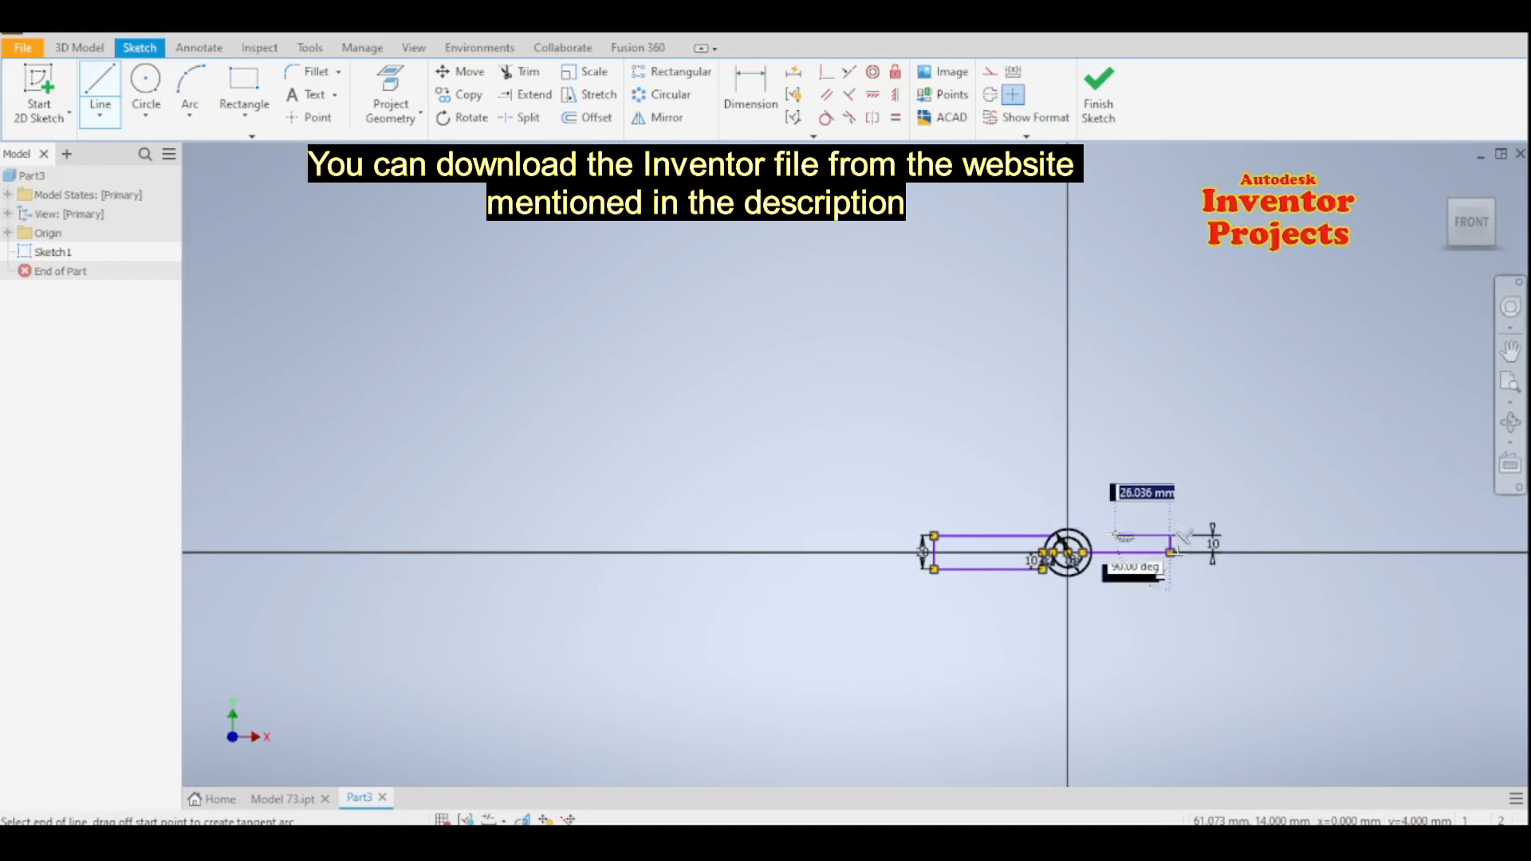
- Close off the right arm with a horizontal top line about 53 mm long, ending just inside the outer circle
{"action": "scroll", "coordinate": [1117, 527], "scroll_direction": "down", "scroll_amount": 6}
{"action": "scroll", "coordinate": [1116, 527], "scroll_direction": "up", "scroll_amount": 5}
{"action": "scroll", "coordinate": [1116, 526], "scroll_direction": "up", "scroll_amount": 6}
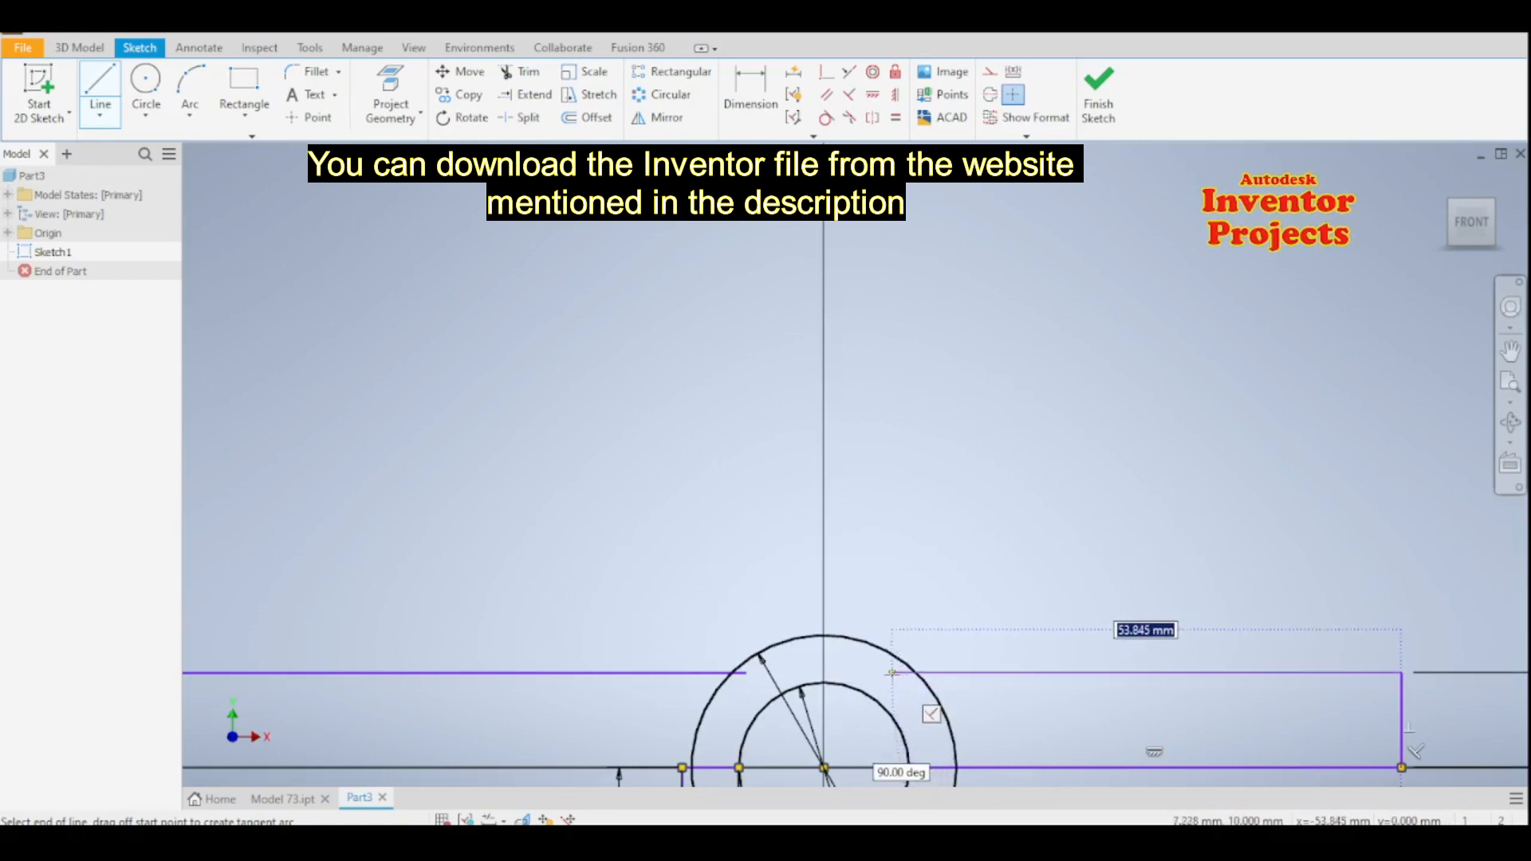
{"action": "left_click", "coordinate": [897, 672]}
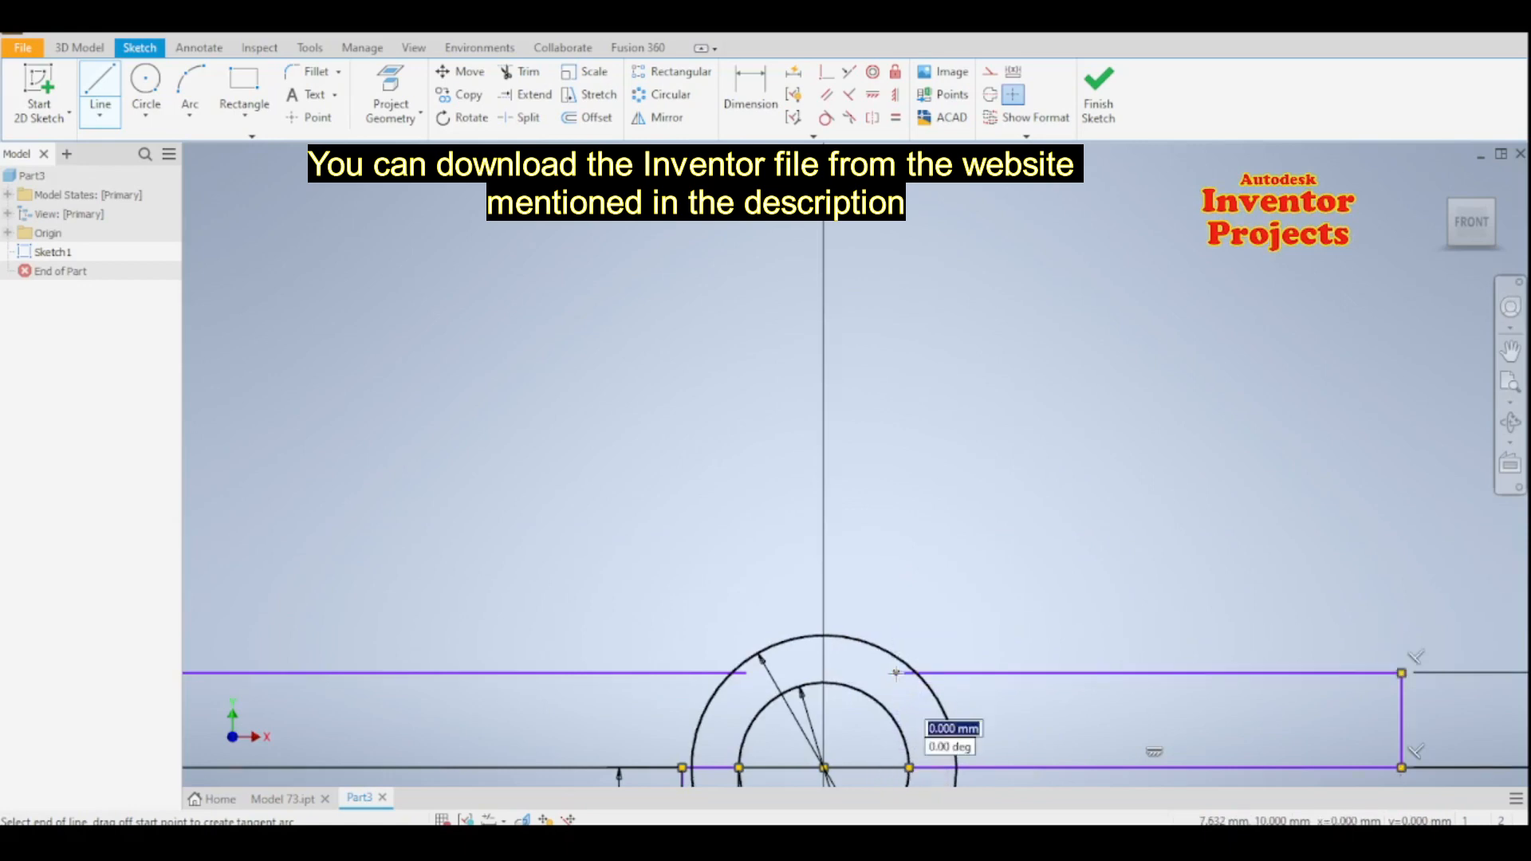
{"action": "key", "text": "Escape"}
- Trim the line ends inside the outer circle, the outer circle below the two top lines, and the inner circle's lower half
{"action": "middle_click_drag", "start_coordinate": [877, 503], "coordinate": [858, 372]}
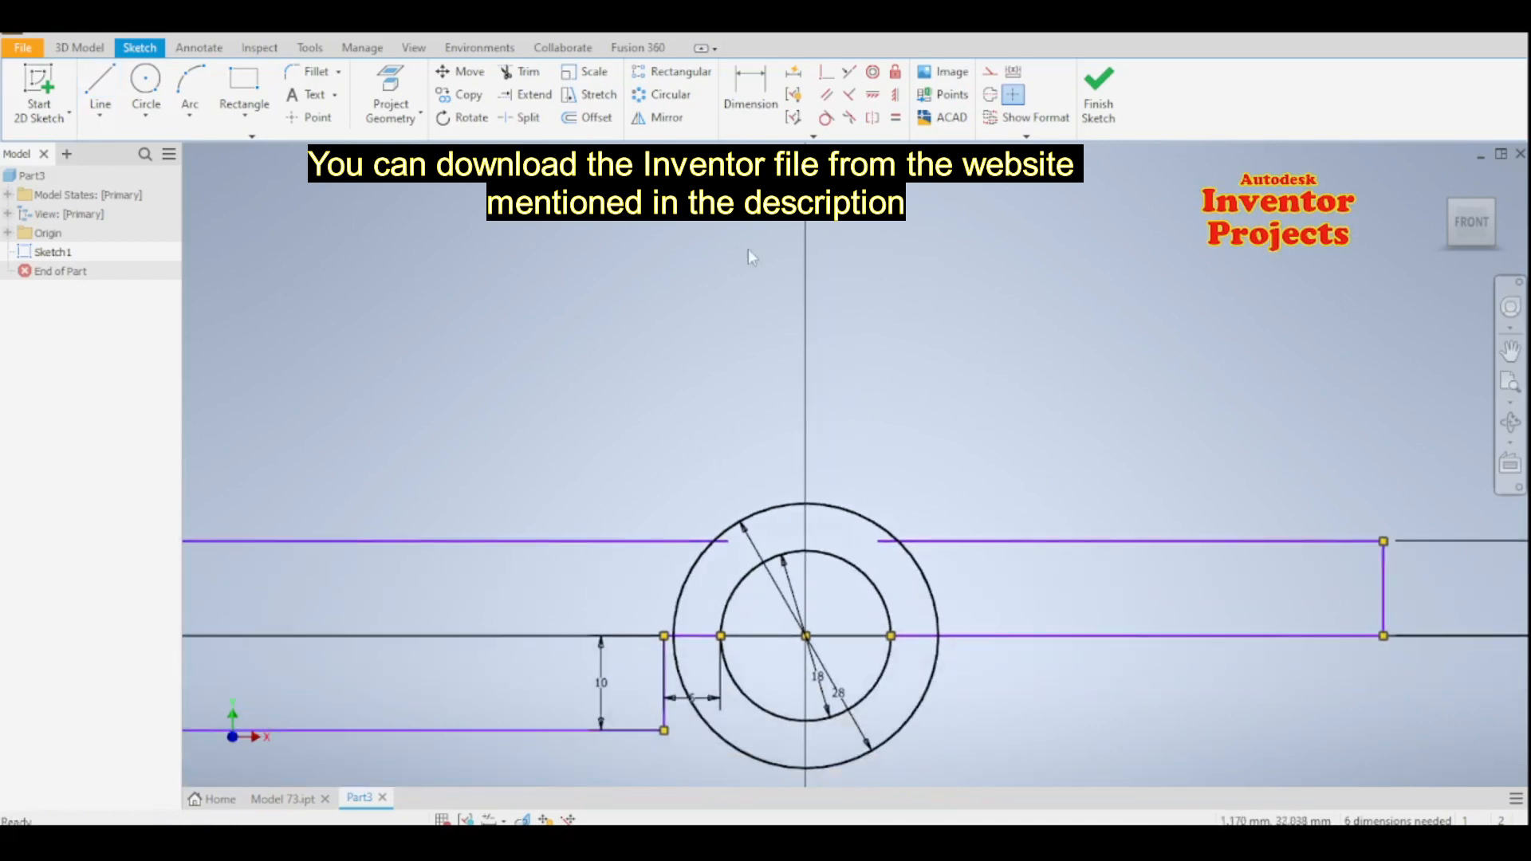
{"action": "left_click", "coordinate": [520, 71]}
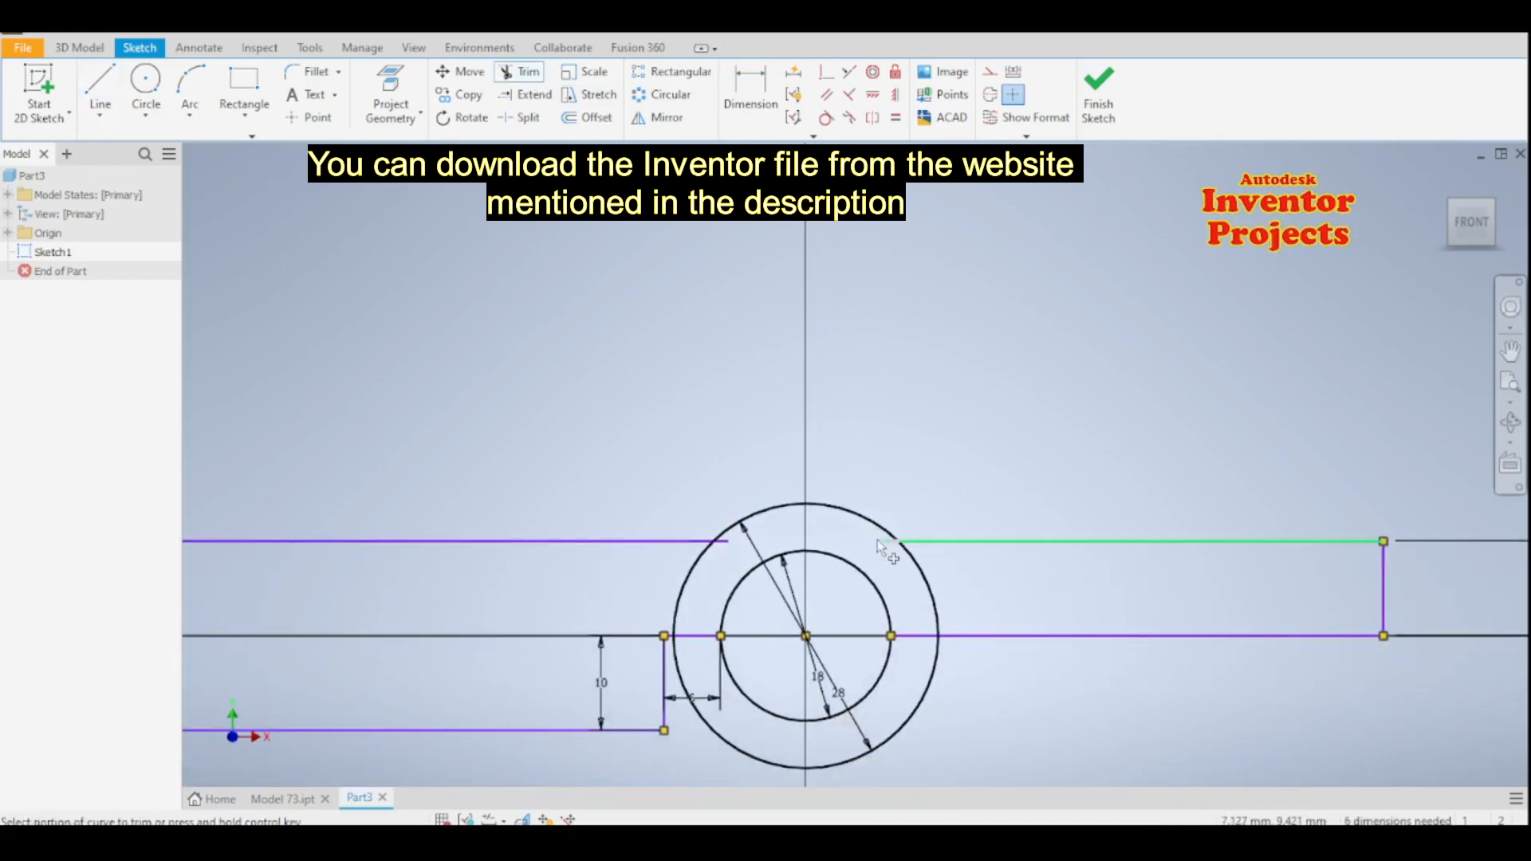
{"action": "left_click", "coordinate": [877, 540]}
{"action": "left_click", "coordinate": [737, 545]}
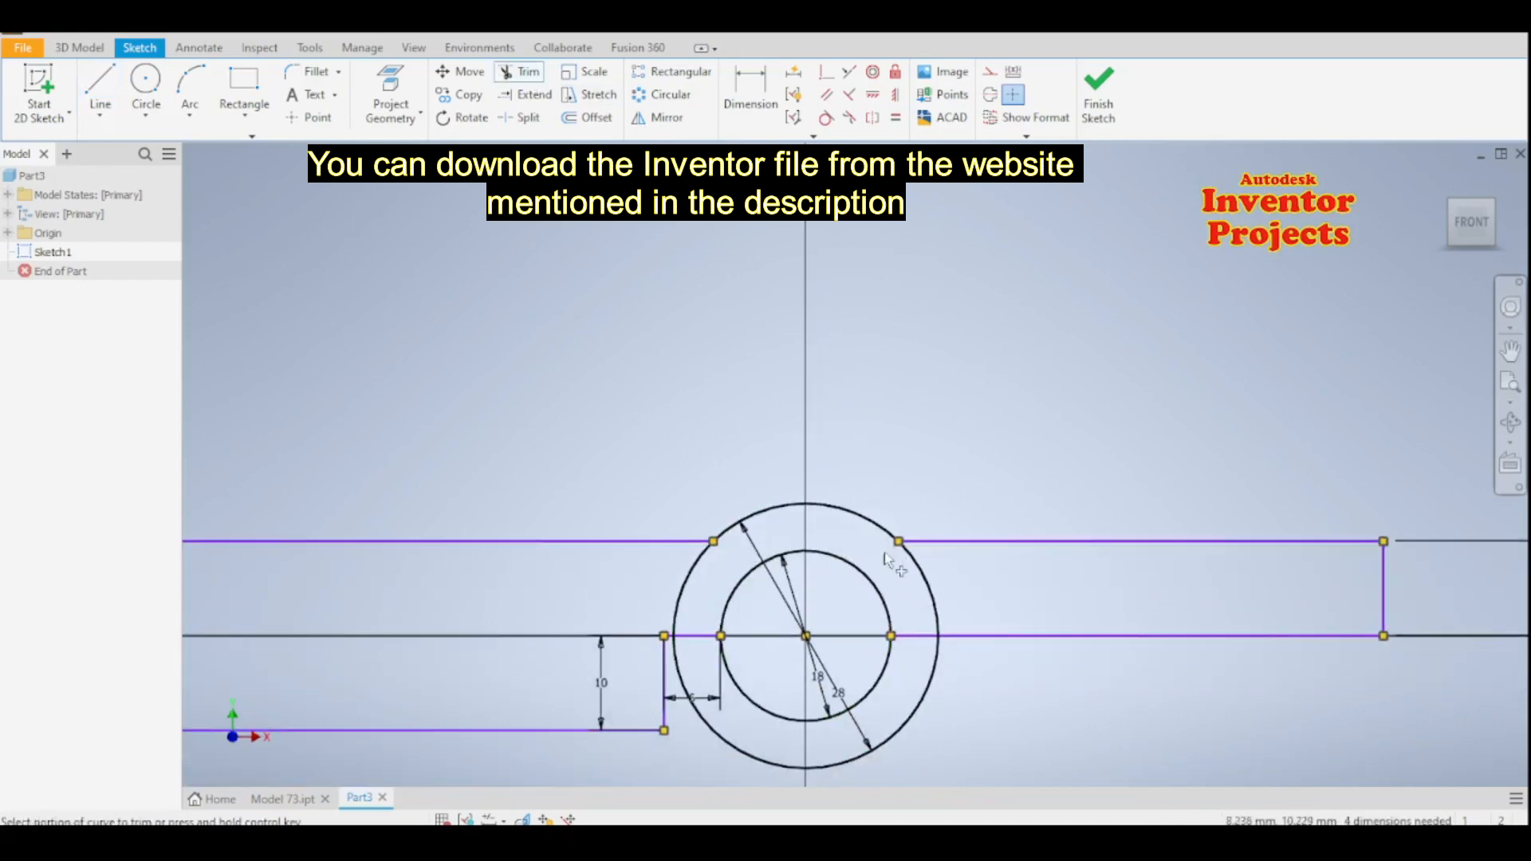
{"action": "left_click", "coordinate": [906, 713]}
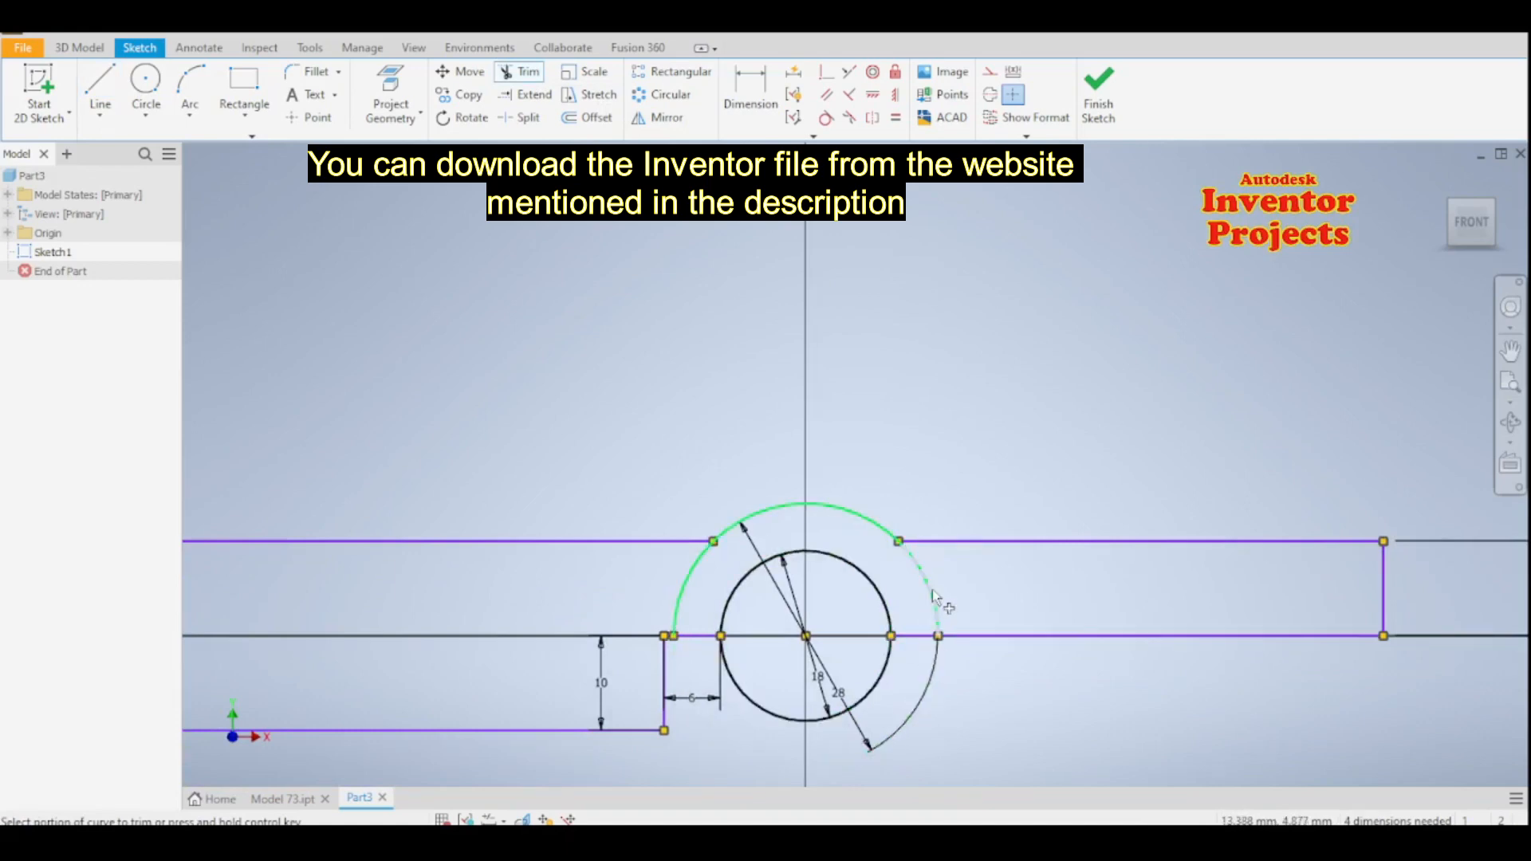
{"action": "left_click", "coordinate": [691, 580]}
{"action": "left_click", "coordinate": [748, 699]}
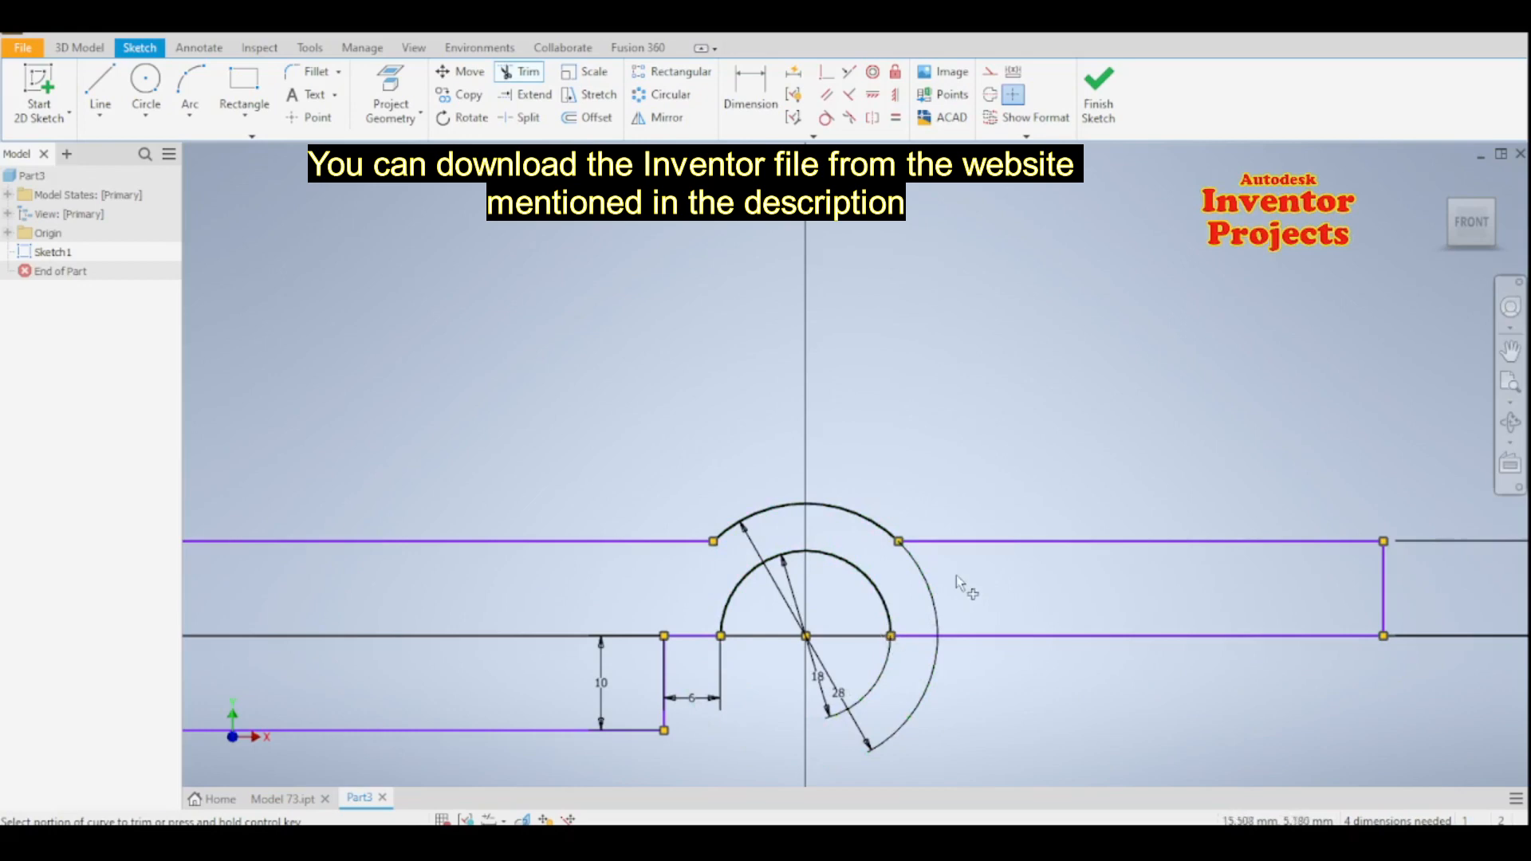
- Dimension the horizontal distance from the arc centre to the right arm's end edge as 54 mm
{"action": "scroll", "coordinate": [957, 575], "scroll_direction": "up", "scroll_amount": 2}
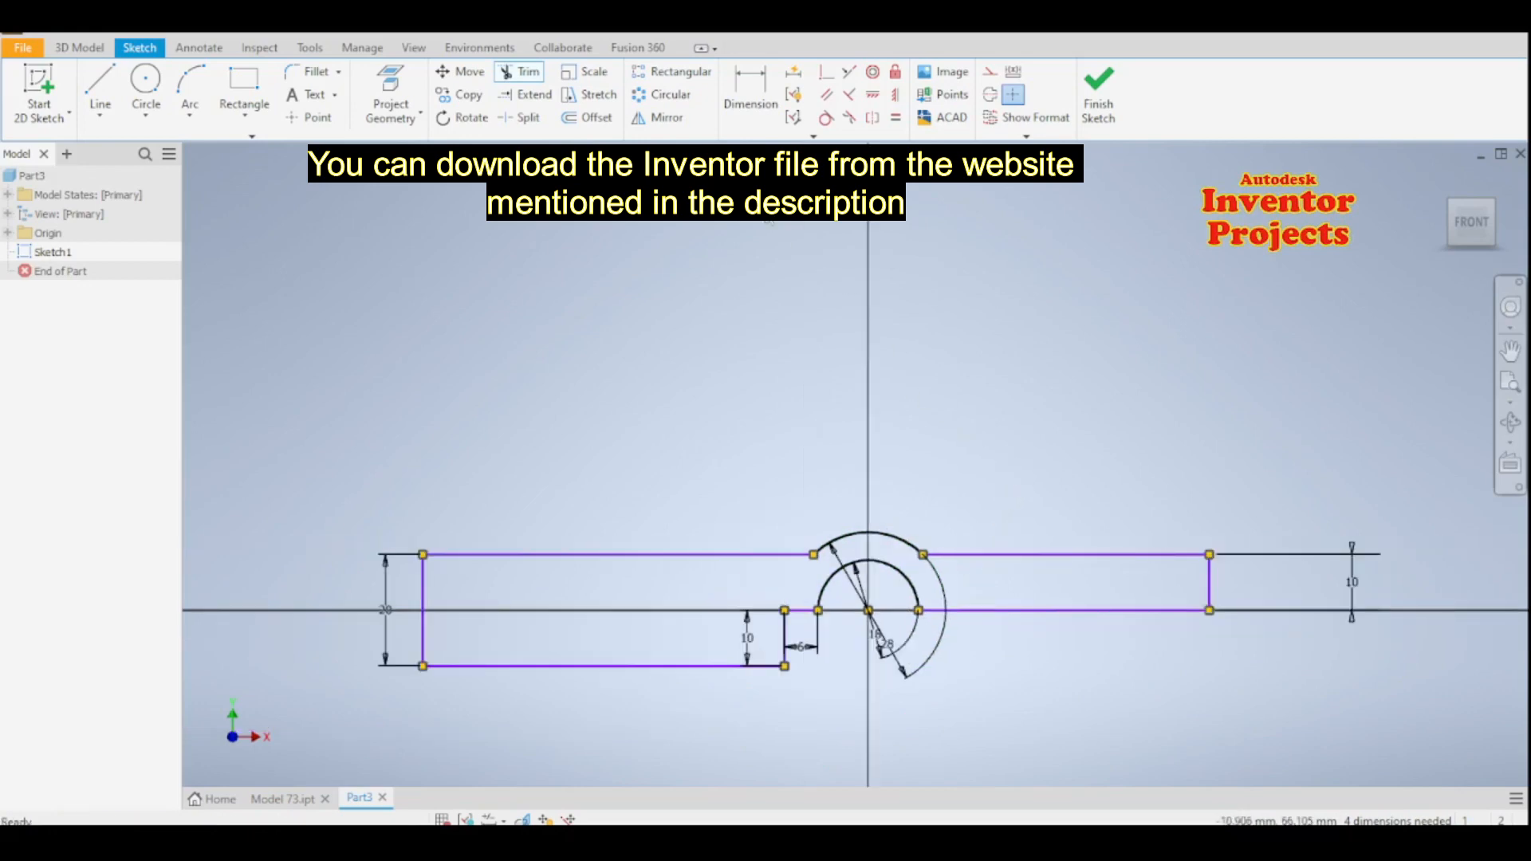
{"action": "key", "text": "d"}
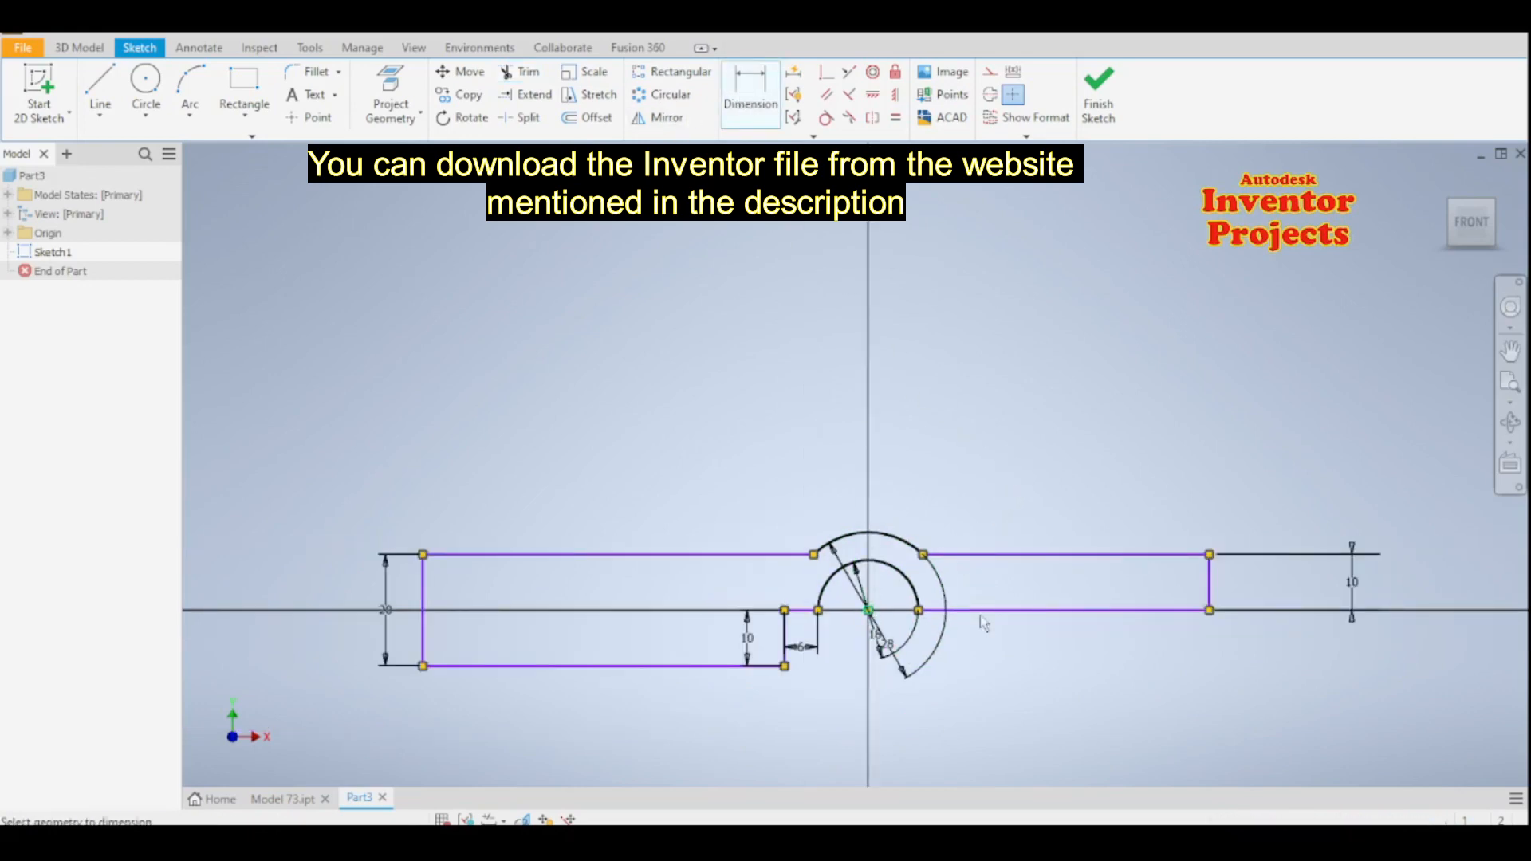
{"action": "left_click", "coordinate": [1209, 598]}
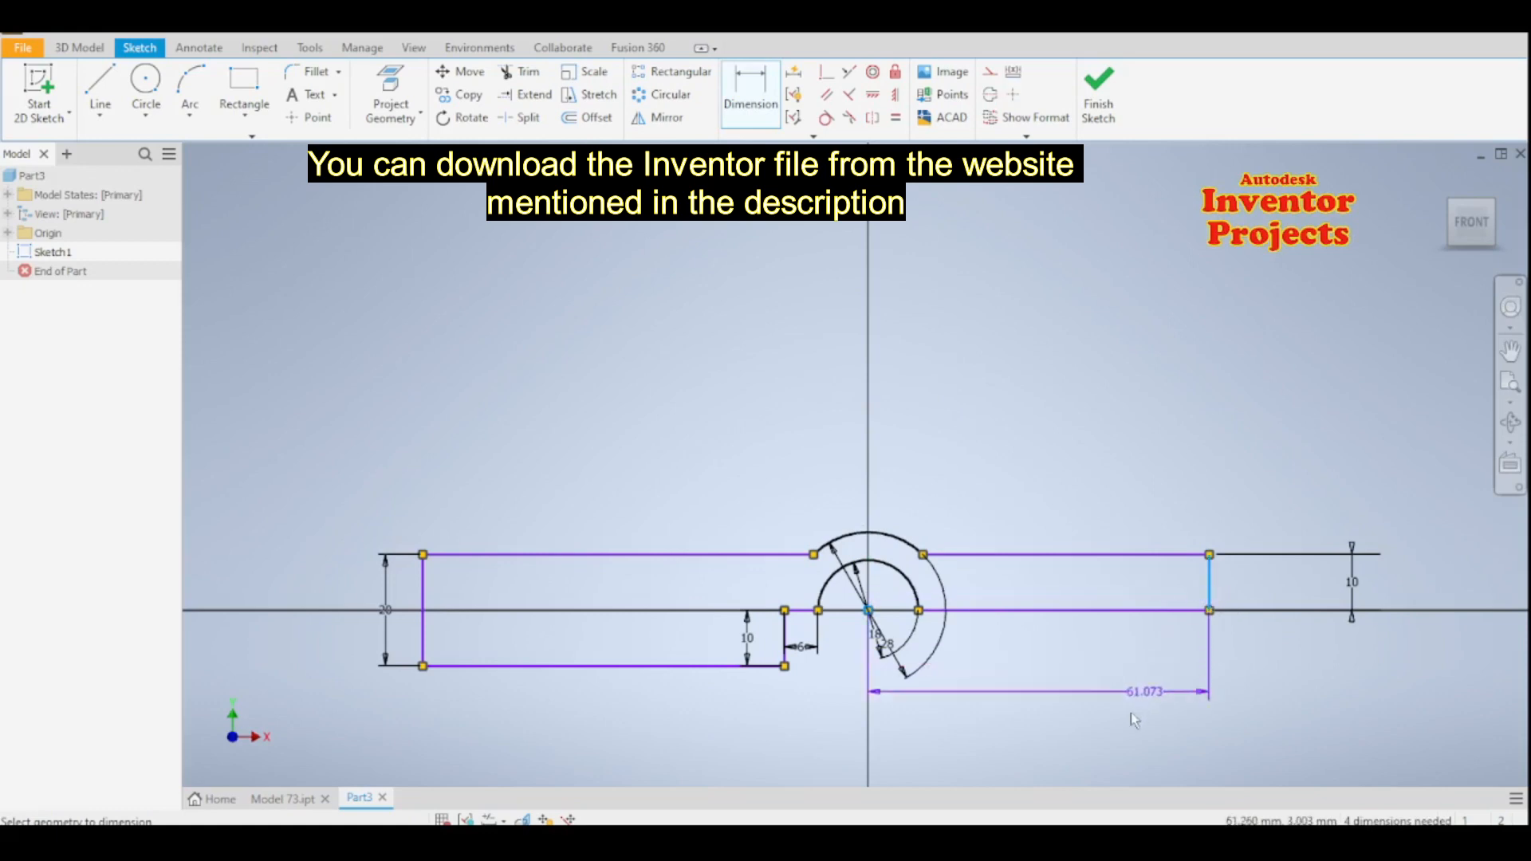
{"action": "left_click", "coordinate": [1054, 745]}
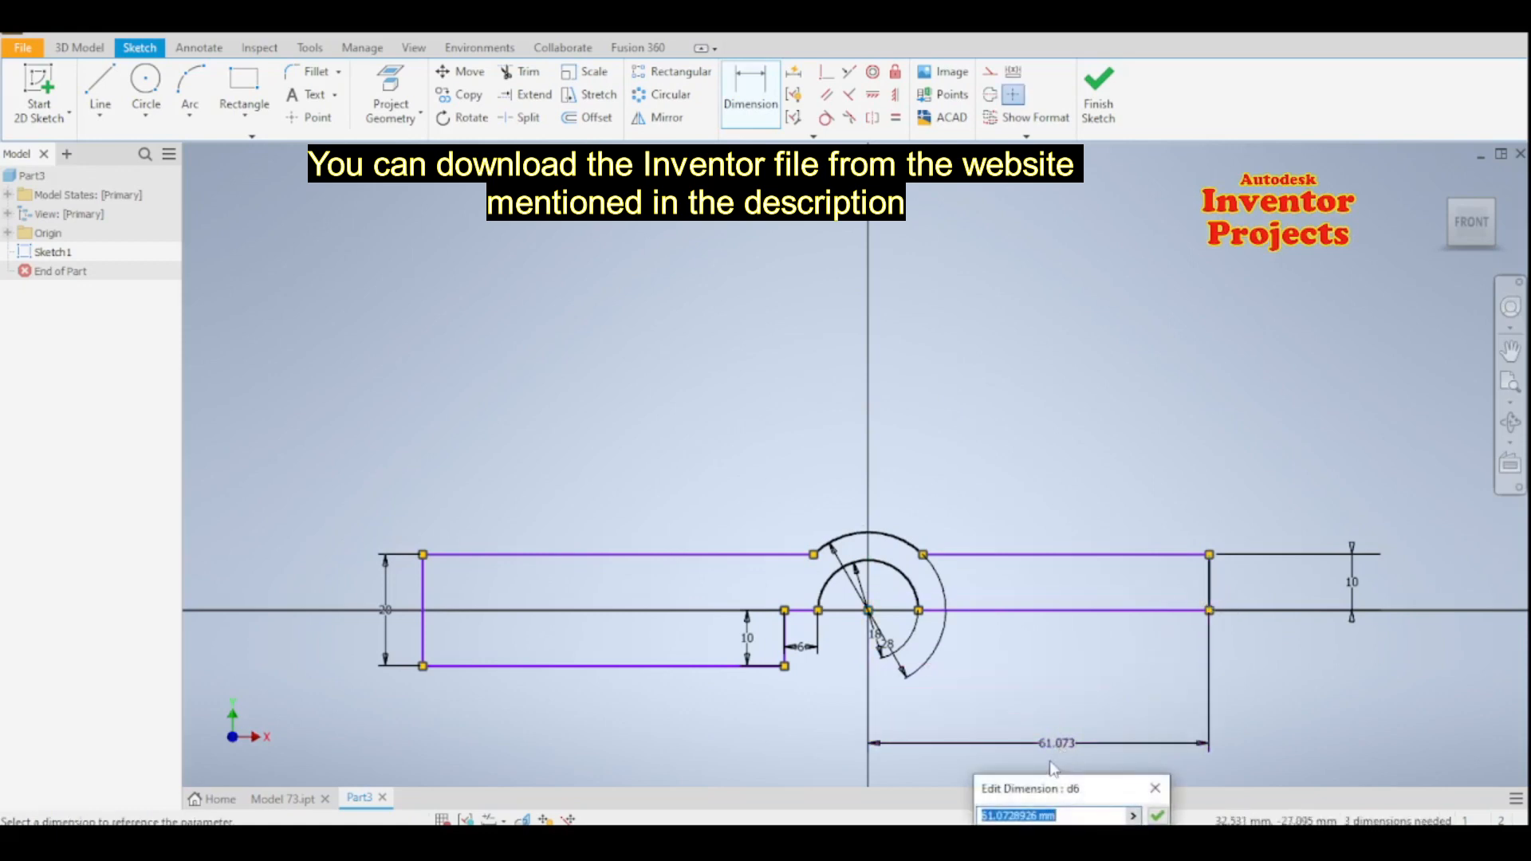
{"action": "type", "text": "54"}
{"action": "mouse_move", "coordinate": [1108, 796]}
{"action": "left_mouse_down"}
{"action": "mouse_move", "coordinate": [972, 561]}
{"action": "mouse_move", "coordinate": [1054, 469]}
{"action": "left_mouse_up"}
{"action": "left_click", "coordinate": [1105, 489]}
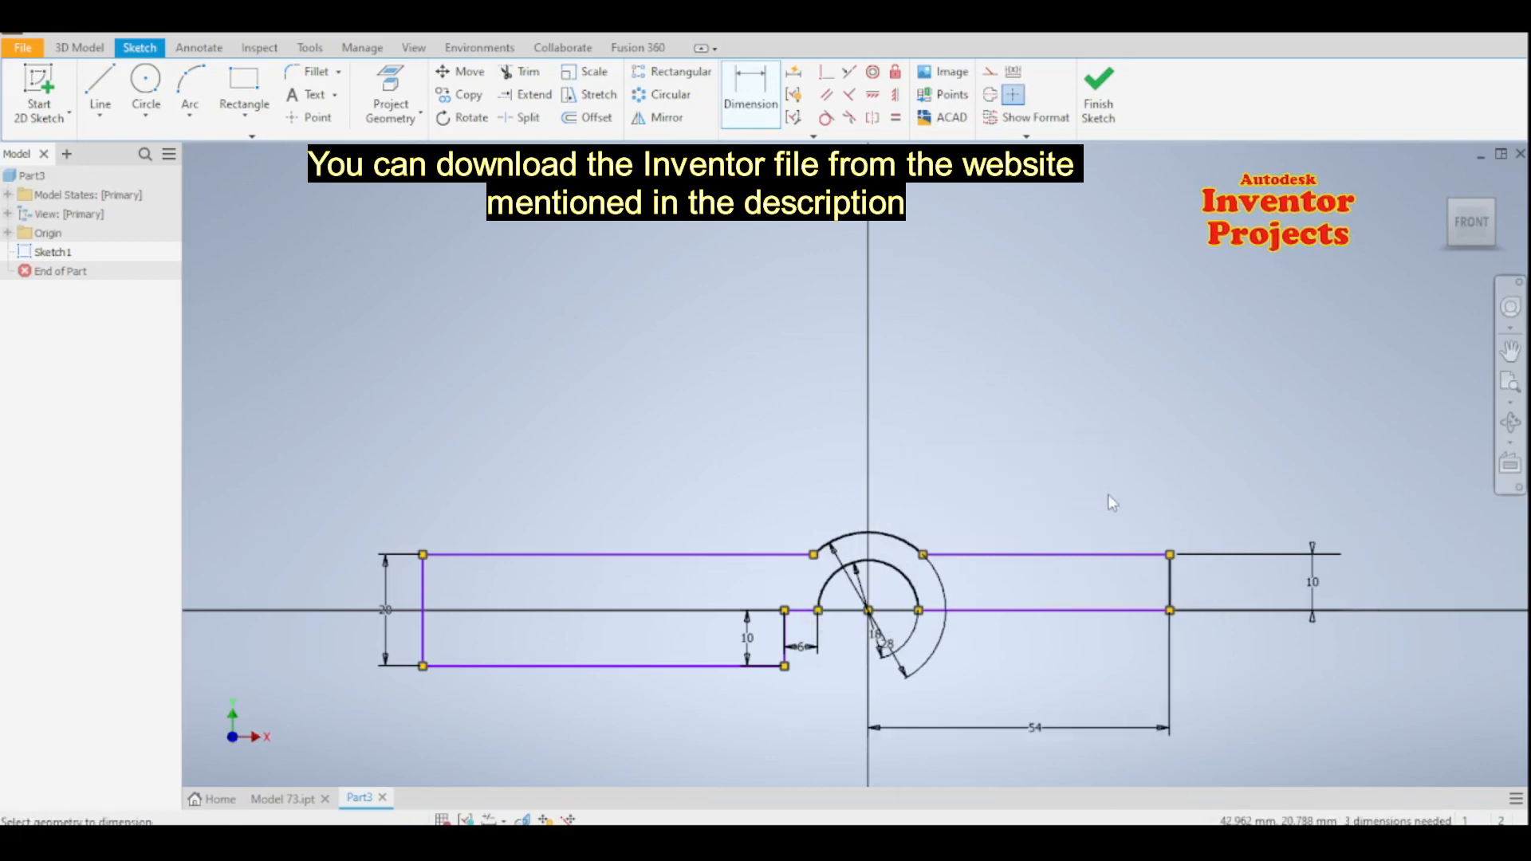
- Dimension the overall length between the left and right end edges as 154 mm and finish the sketch
{"action": "middle_click_drag", "start_coordinate": [1089, 526], "coordinate": [1087, 348]}
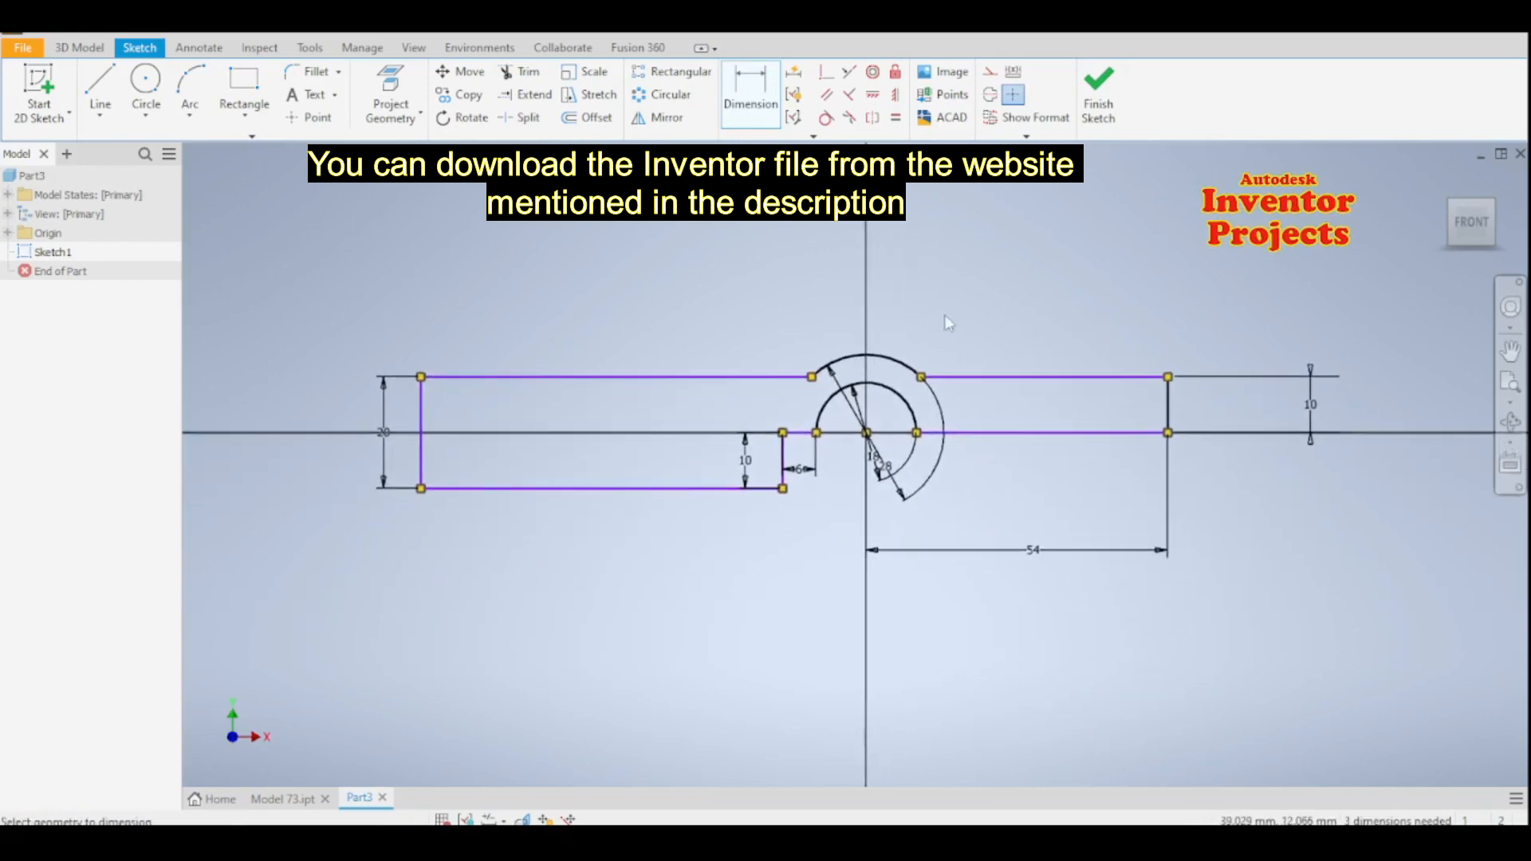
{"action": "left_click", "coordinate": [1170, 419]}
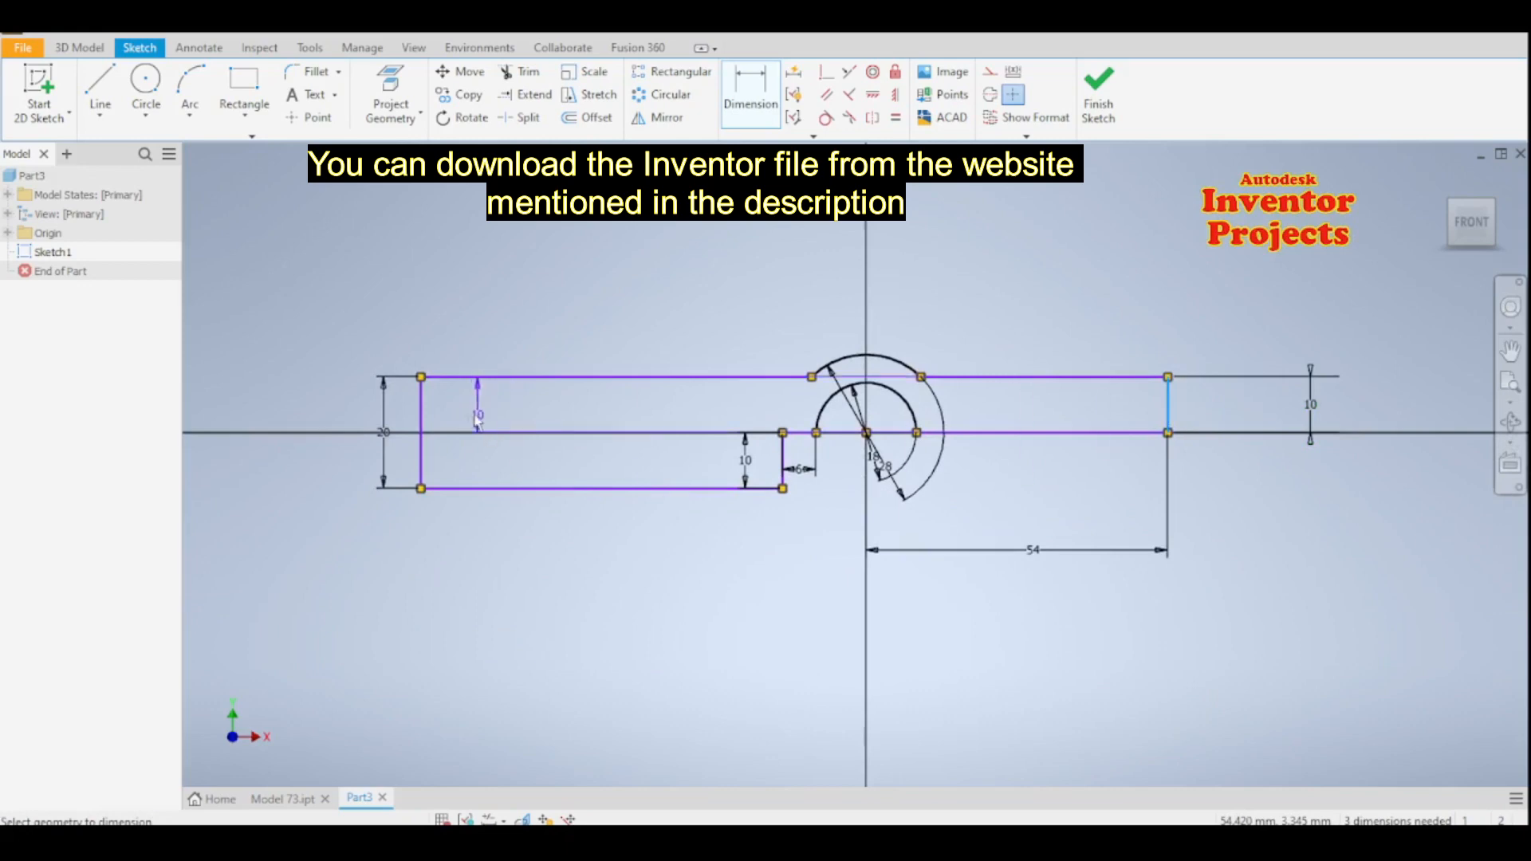
{"action": "left_click", "coordinate": [425, 425]}
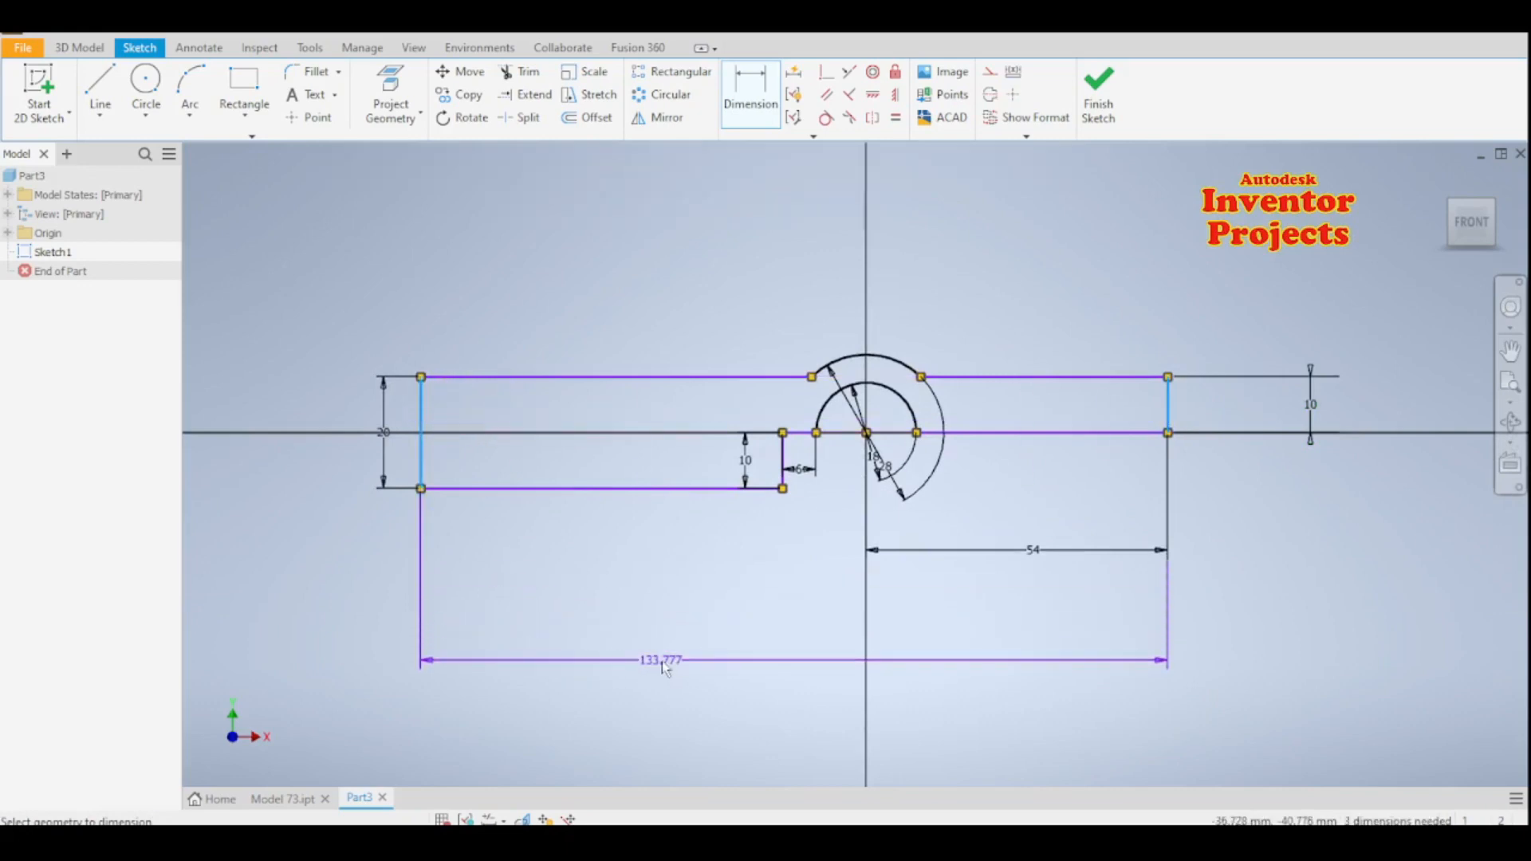
{"action": "left_click", "coordinate": [665, 662]}
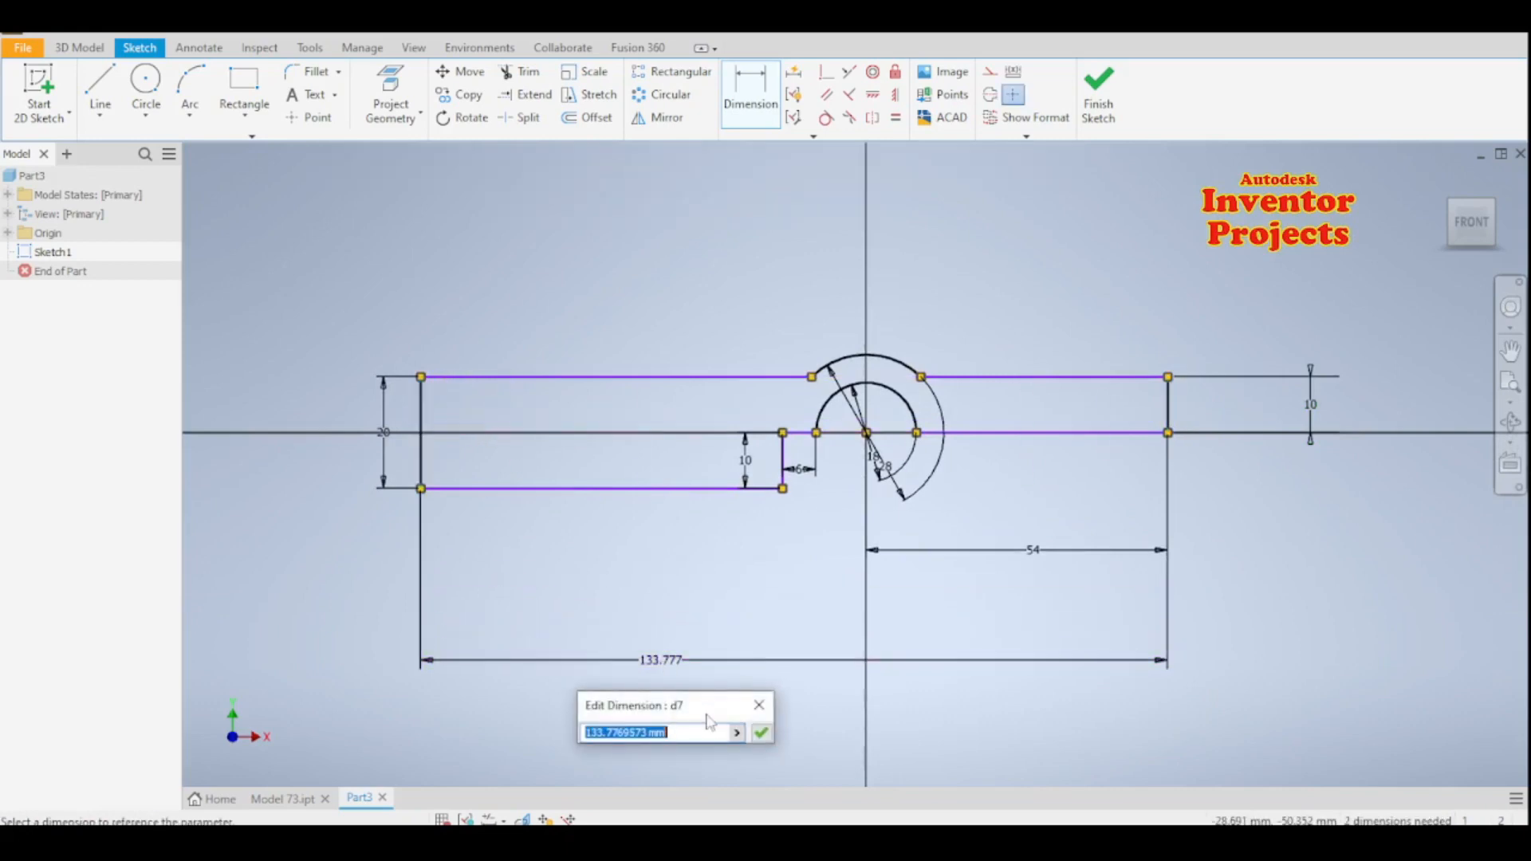
{"action": "type", "text": "154"}
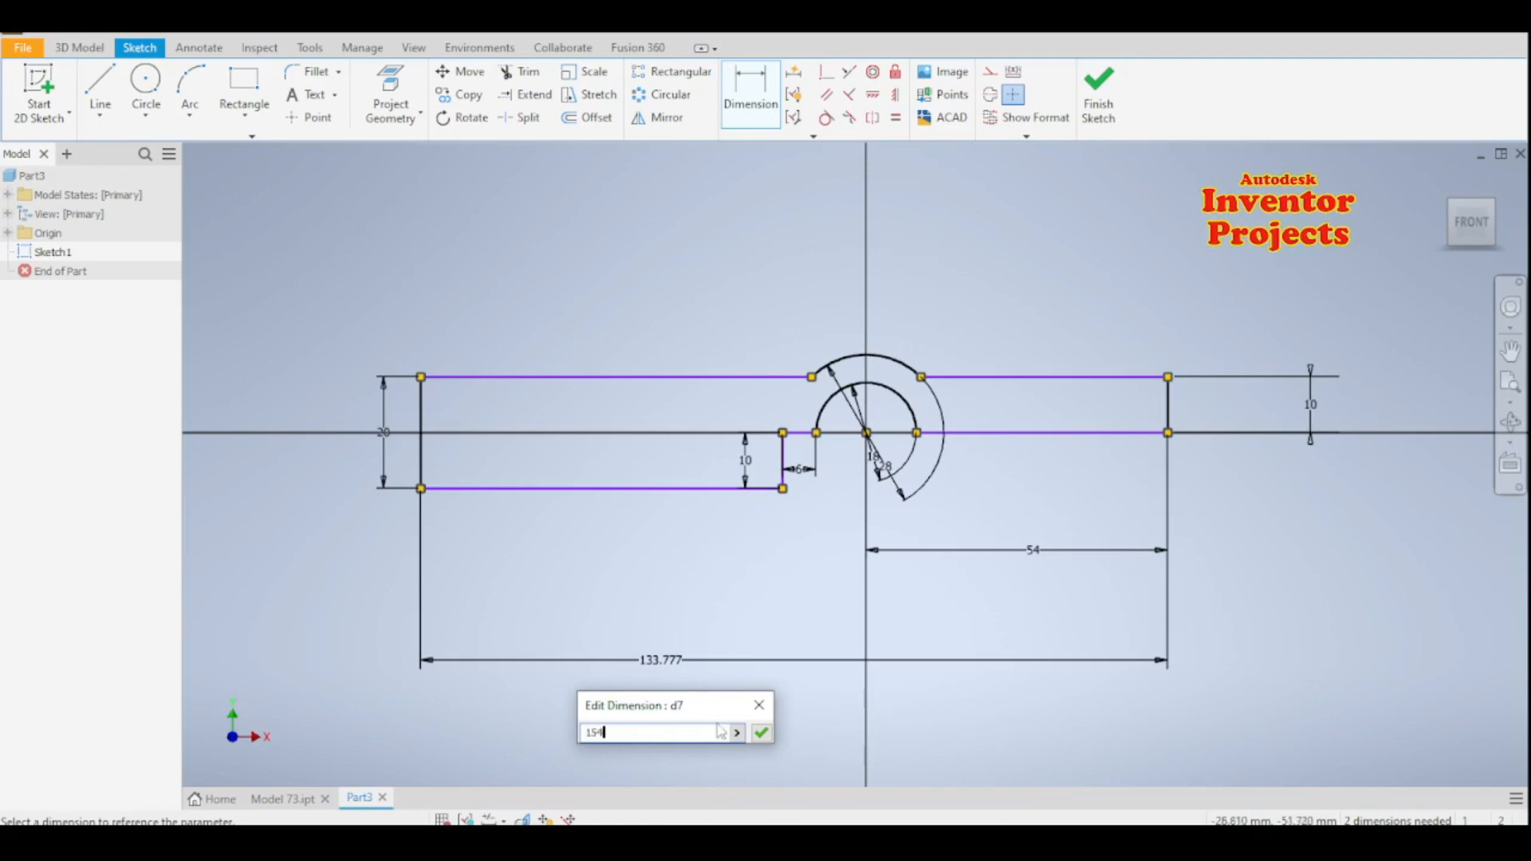
{"action": "left_click", "coordinate": [762, 732]}
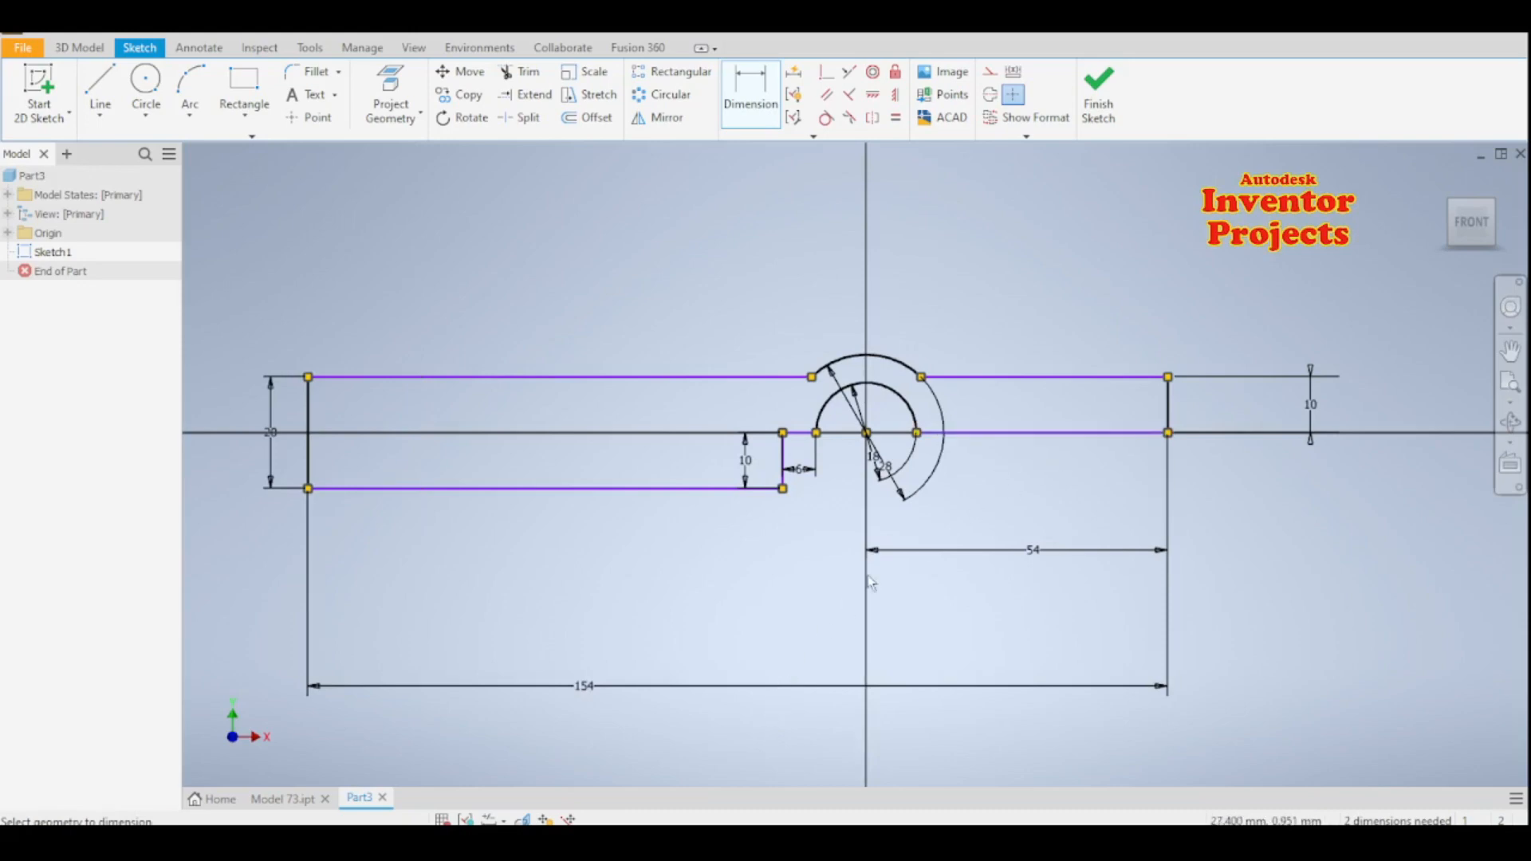
{"action": "mouse_move", "coordinate": [748, 604]}
{"action": "middle_mouse_down"}
{"action": "mouse_move", "coordinate": [683, 649]}
{"action": "mouse_move", "coordinate": [687, 630]}
{"action": "middle_mouse_up"}
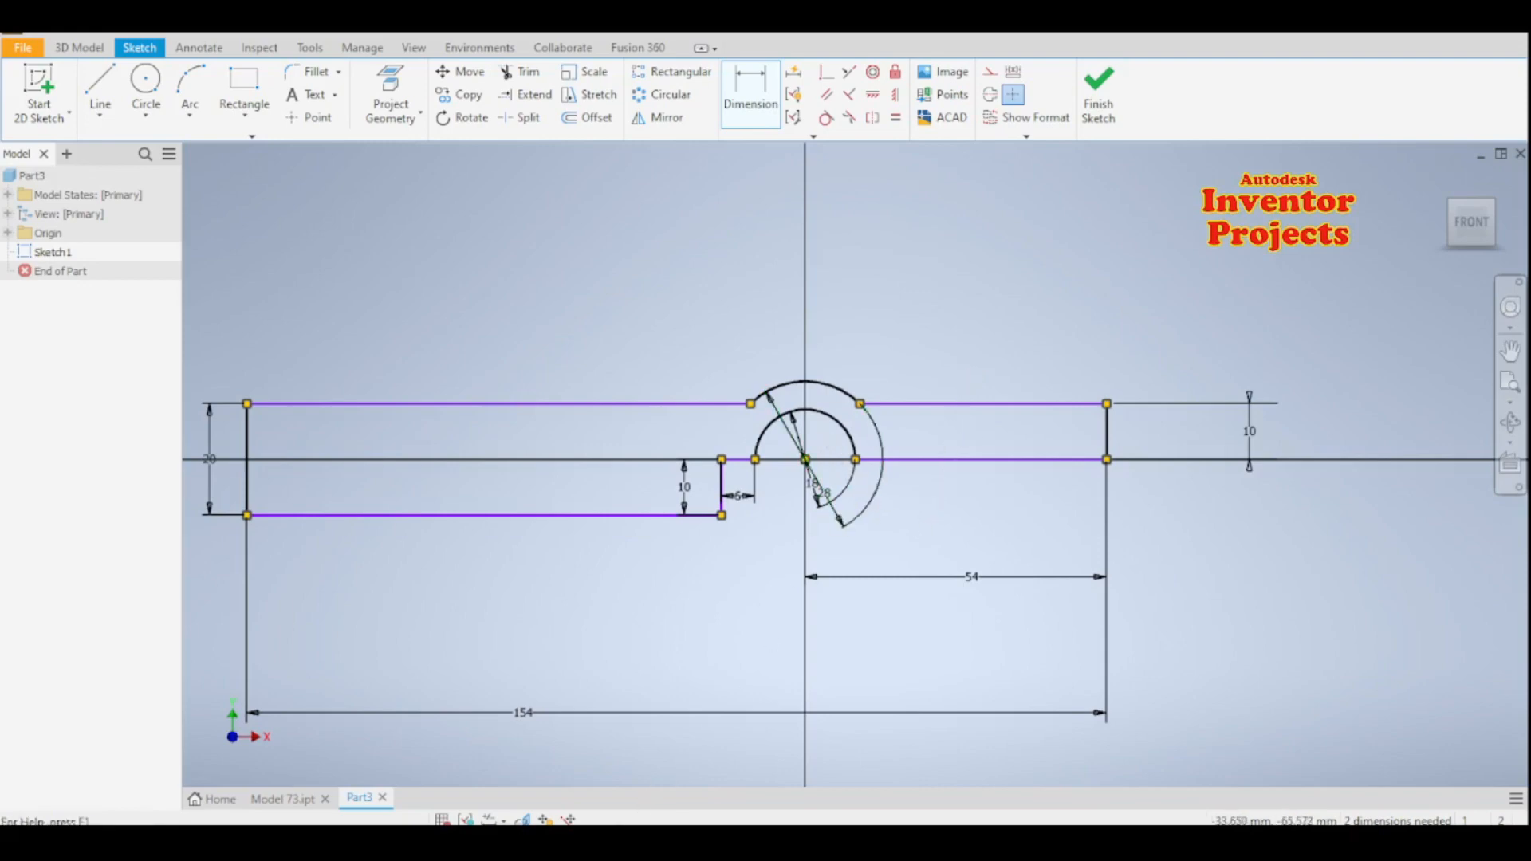
{"action": "left_click", "coordinate": [1098, 89]}
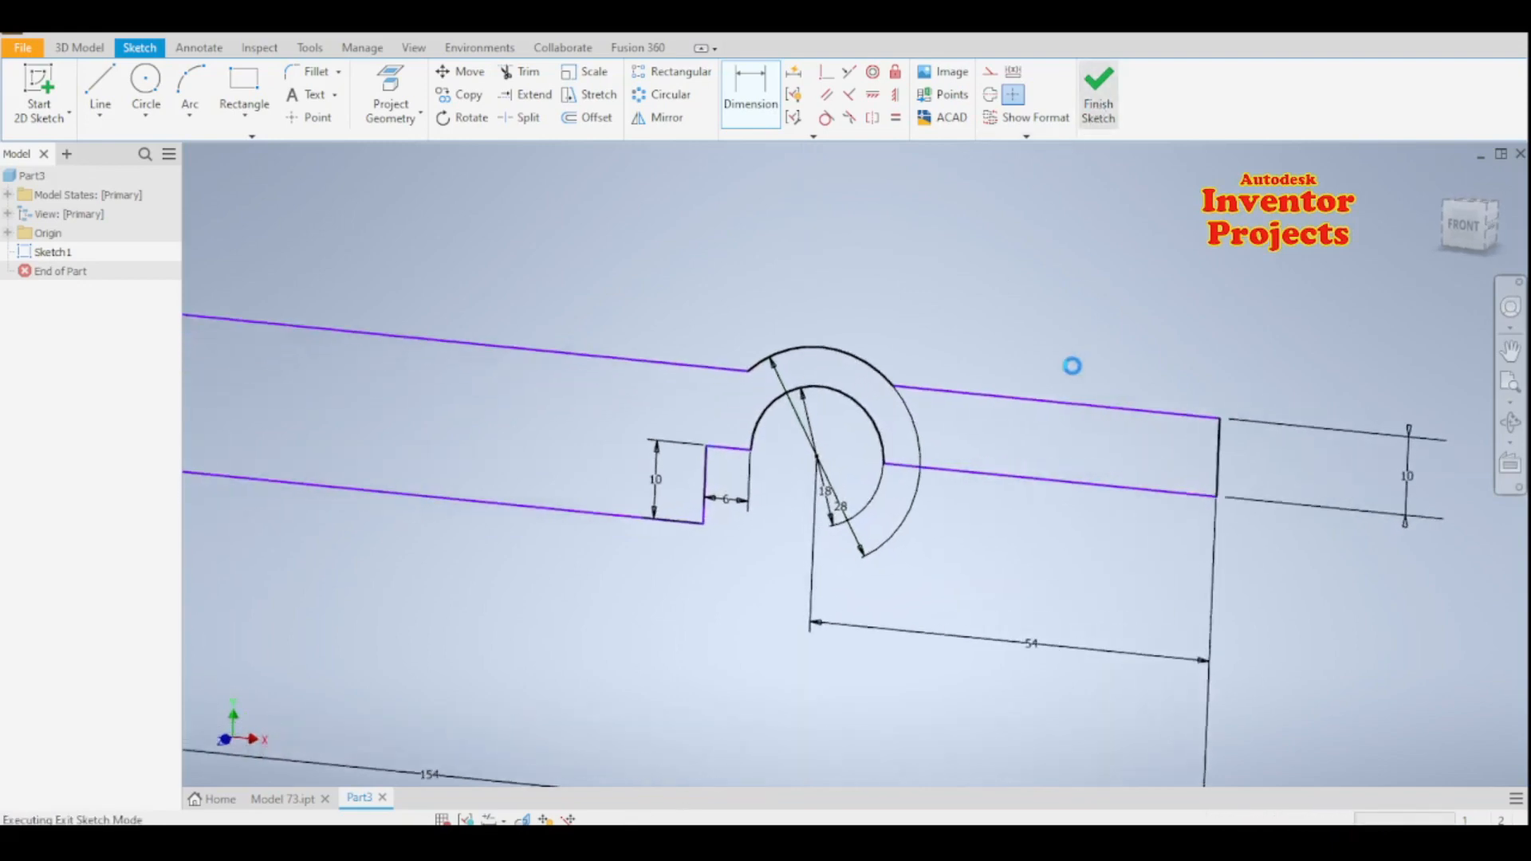
{"action": "scroll", "coordinate": [941, 421], "scroll_direction": "down", "scroll_amount": 5}
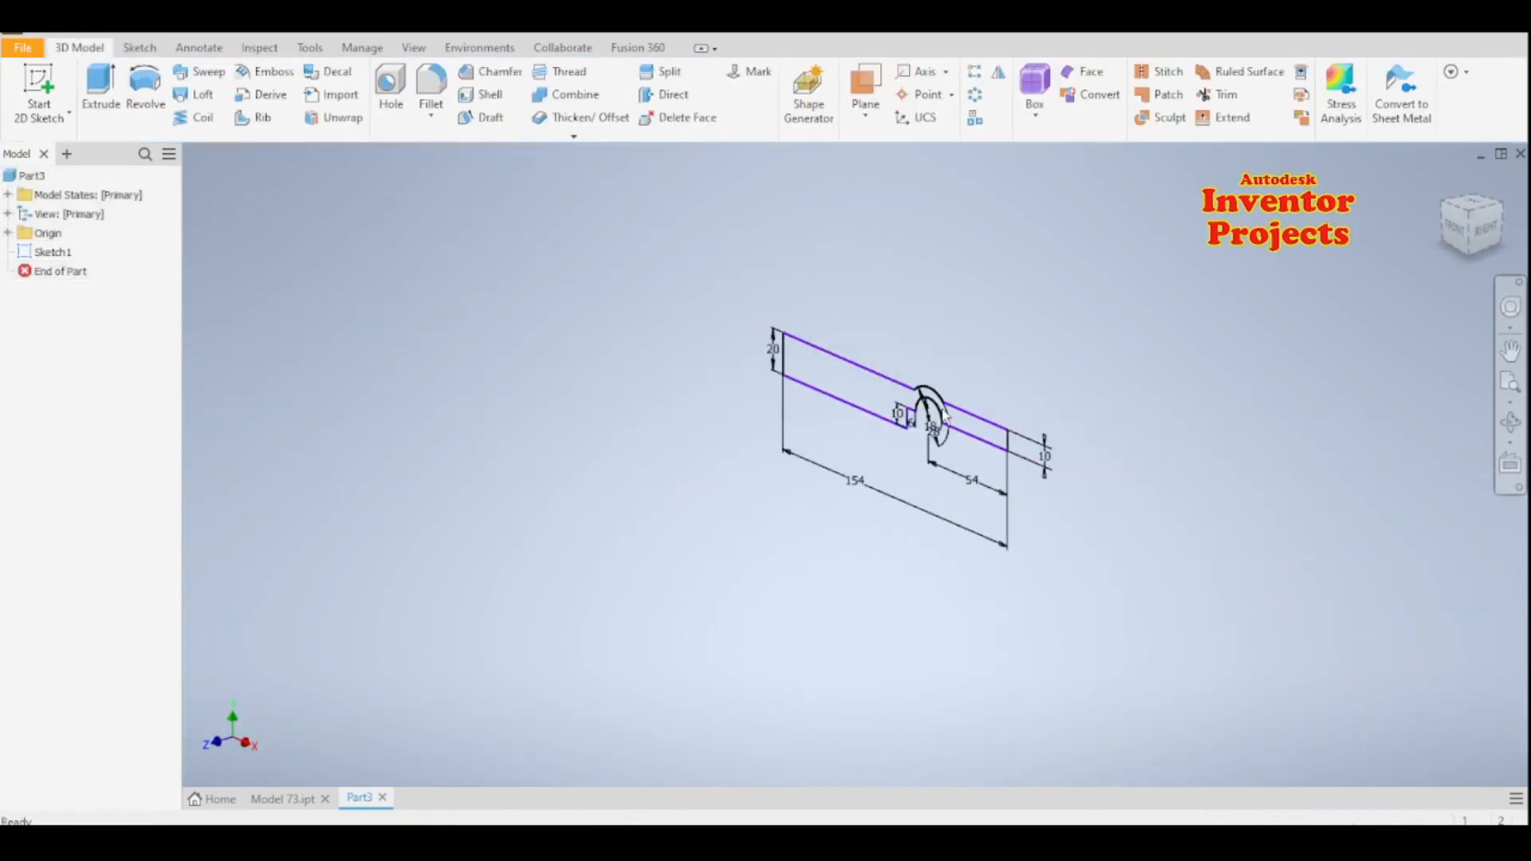
{"action": "scroll", "coordinate": [958, 360], "scroll_direction": "up", "scroll_amount": 3}
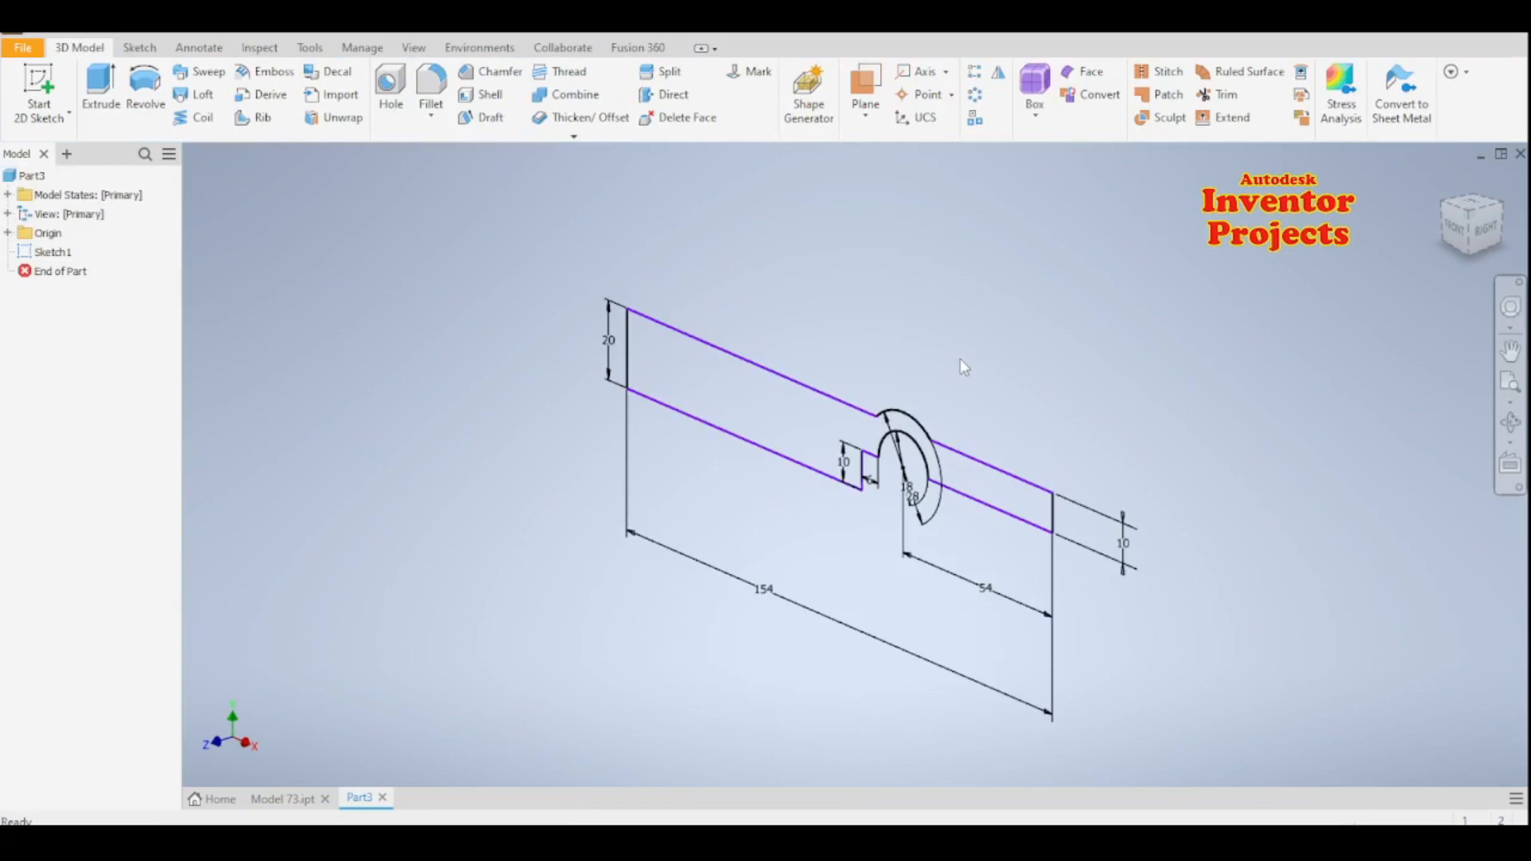
- Reopen the profile sketch and set the inner arc's diameter to 2*18 mm
{"action": "left_click", "coordinate": [866, 412]}
{"action": "left_click", "coordinate": [931, 398]}
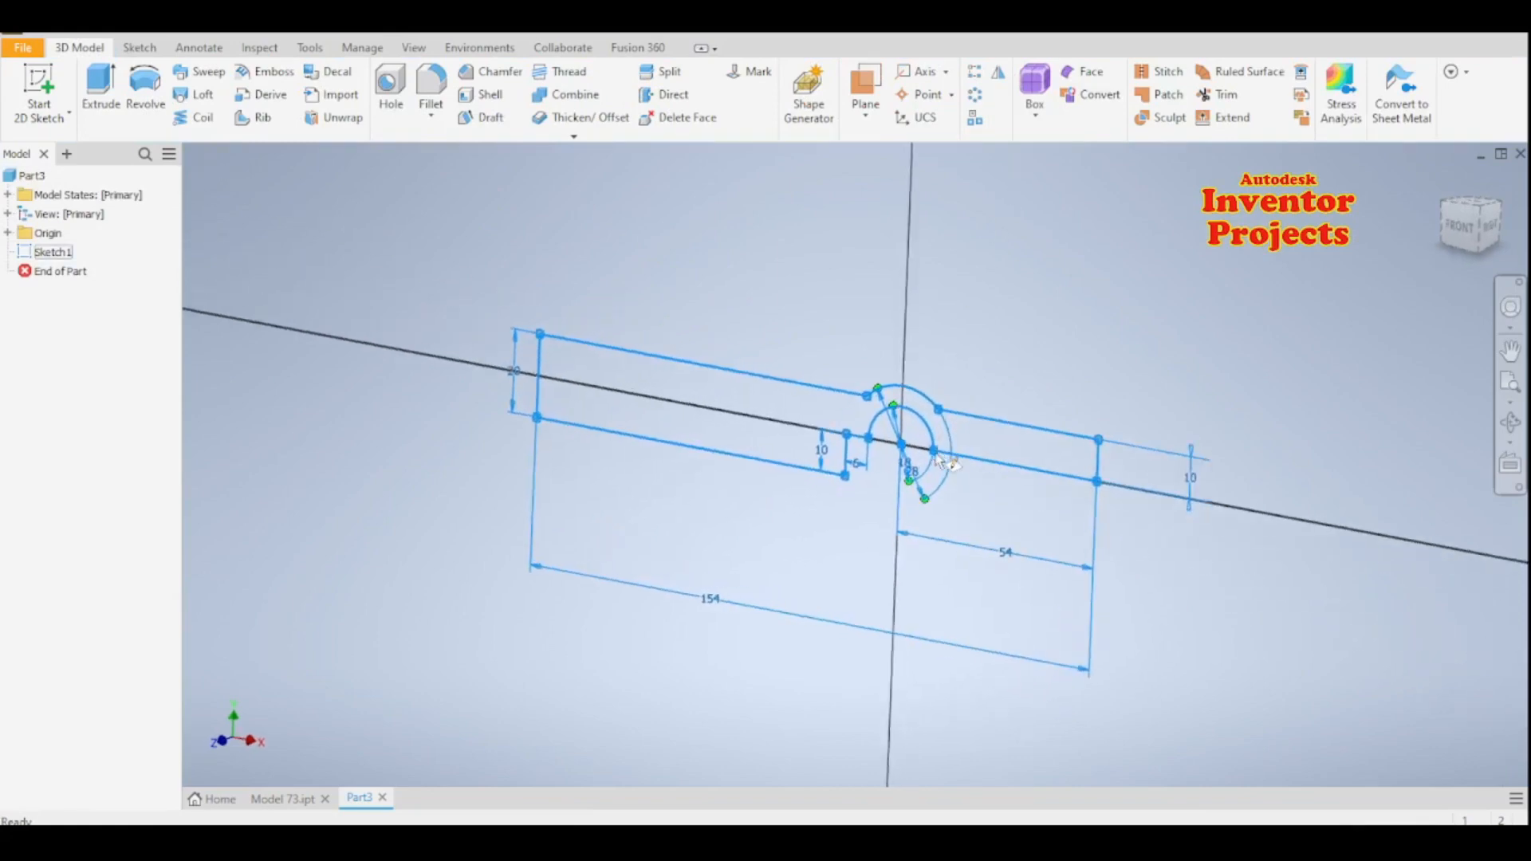
{"action": "scroll", "coordinate": [917, 409], "scroll_direction": "down", "scroll_amount": 6}
{"action": "key", "text": "d"}
{"action": "middle_click_drag", "start_coordinate": [917, 583], "coordinate": [926, 655]}
{"action": "key", "text": "Escape"}
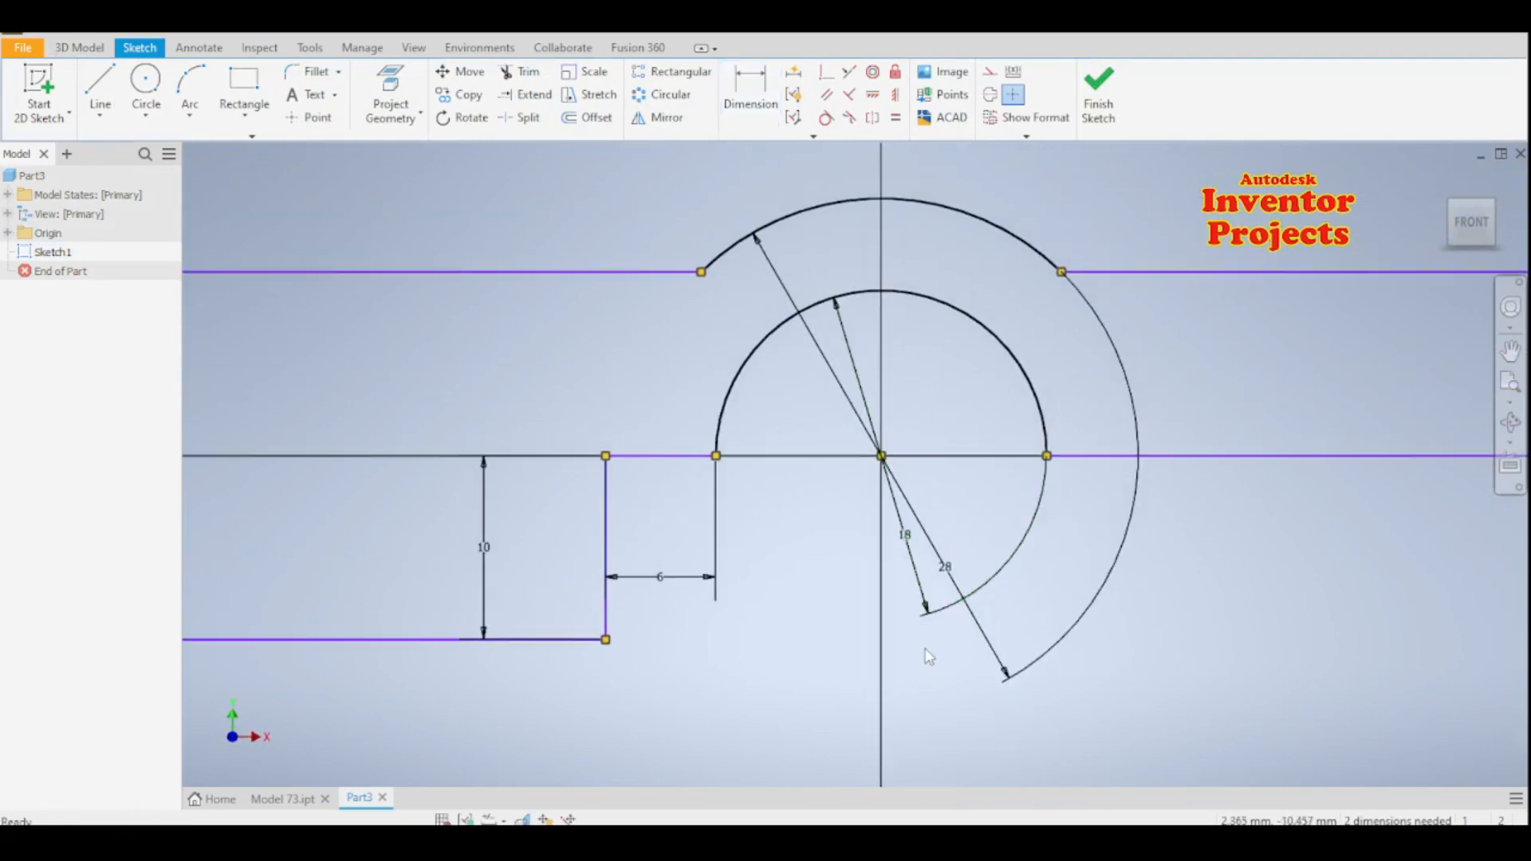
{"action": "double_click", "coordinate": [908, 540]}
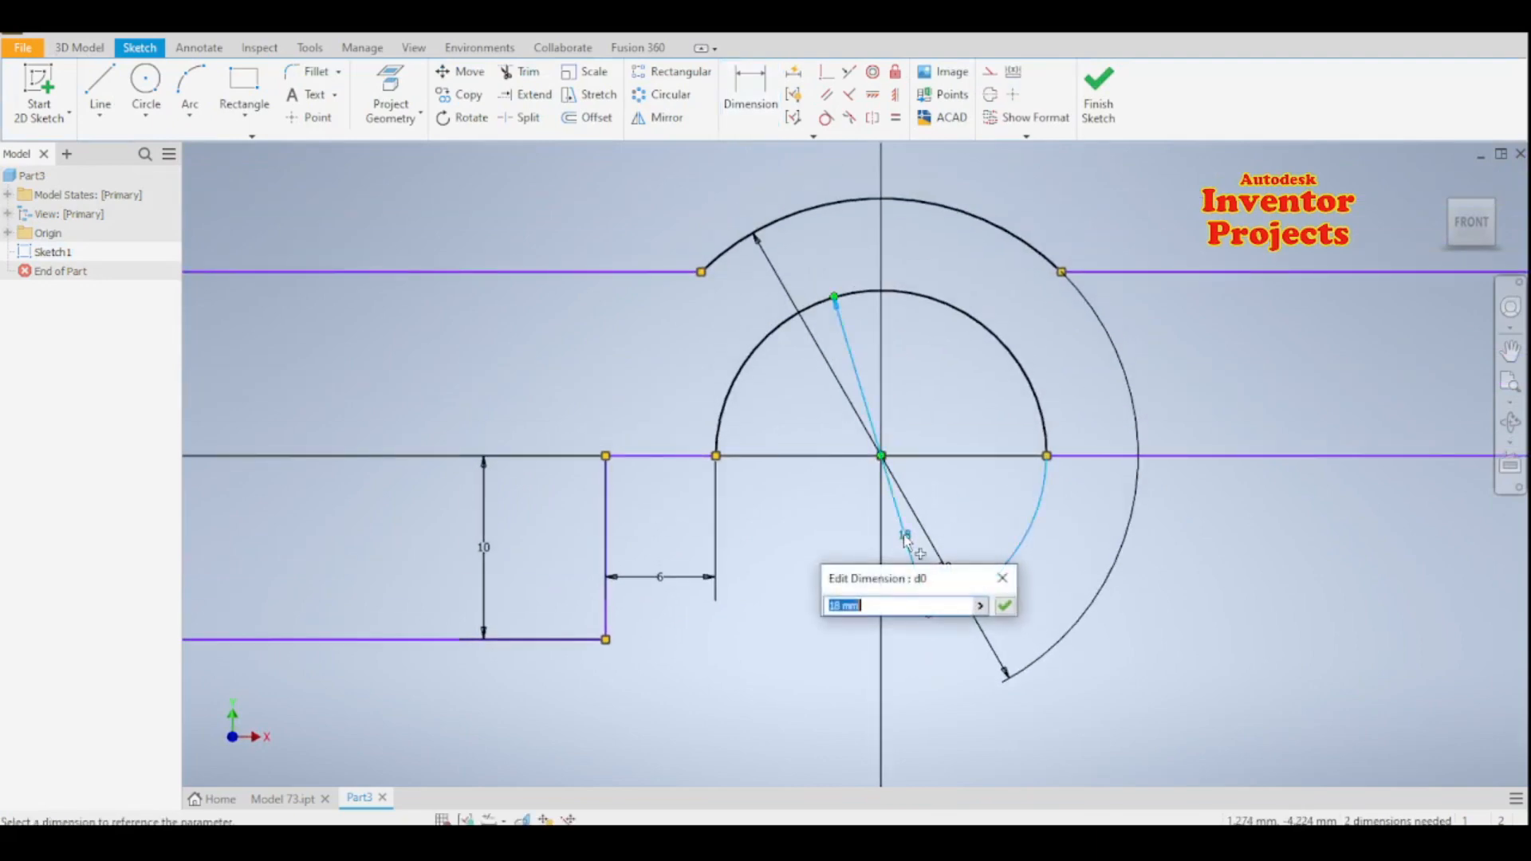
{"action": "left_click", "coordinate": [830, 606]}
{"action": "type", "text": "2*"}
{"action": "left_click", "coordinate": [1004, 606]}
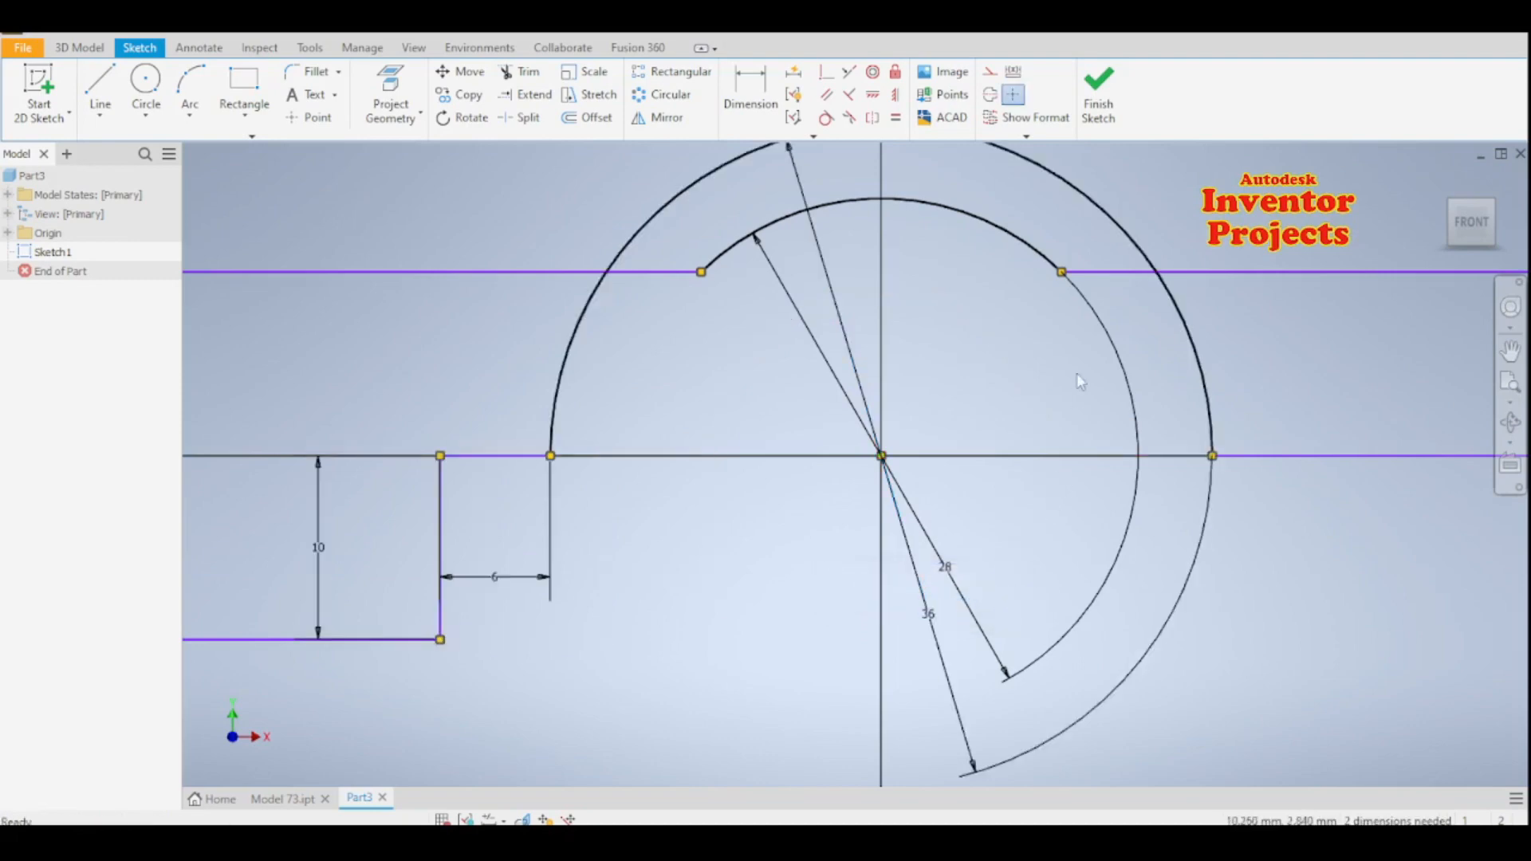
- Set the outer arc's diameter to 2*28 mm
{"action": "left_click", "coordinate": [1027, 251]}
{"action": "scroll", "coordinate": [1058, 440], "scroll_direction": "up", "scroll_amount": 3}
{"action": "scroll", "coordinate": [1059, 440], "scroll_direction": "down", "scroll_amount": 5}
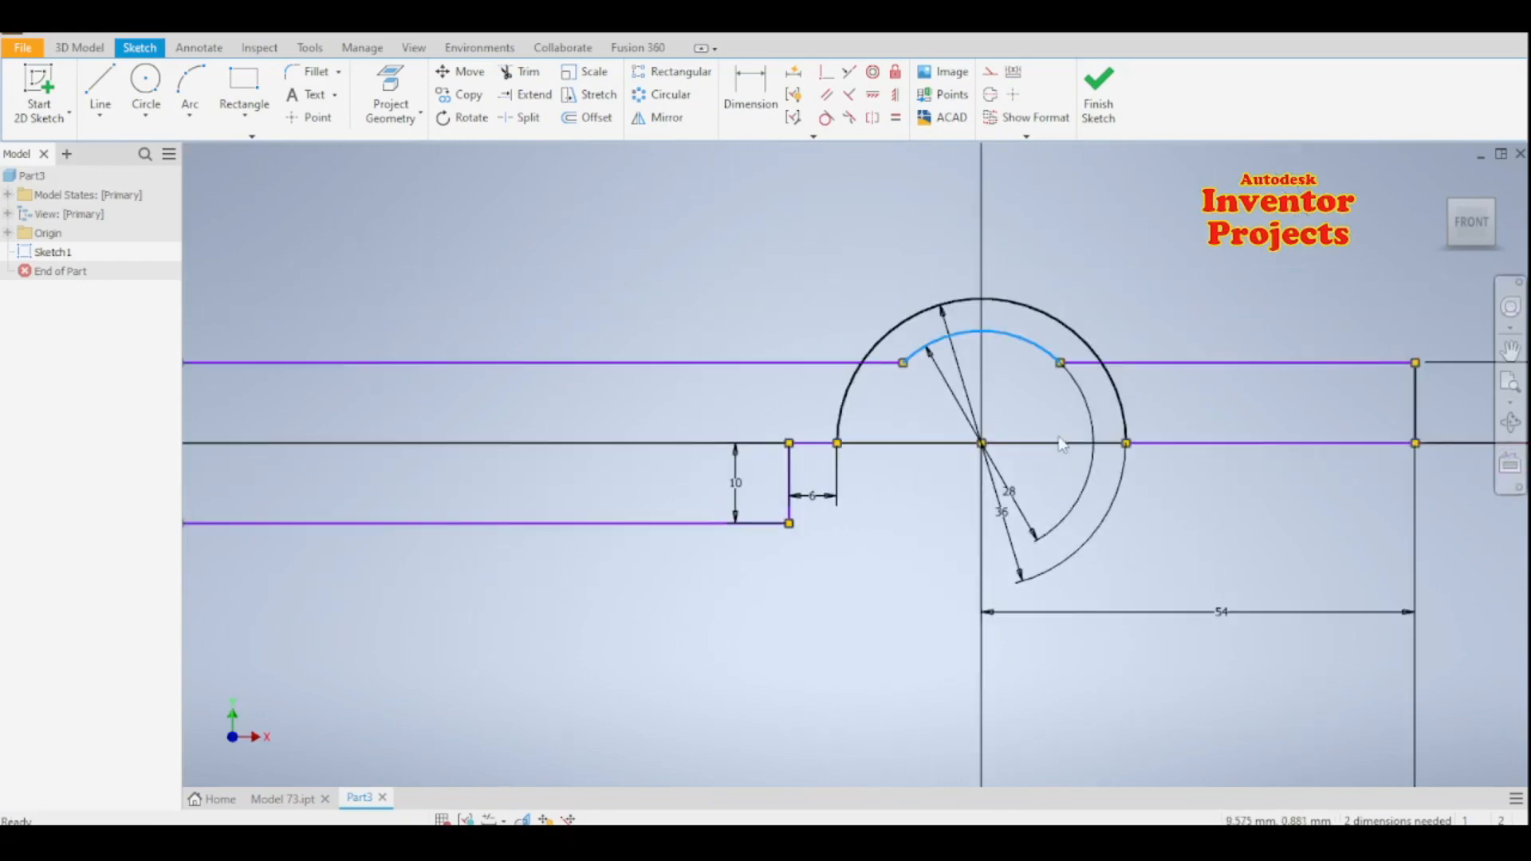
{"action": "double_click", "coordinate": [1026, 515]}
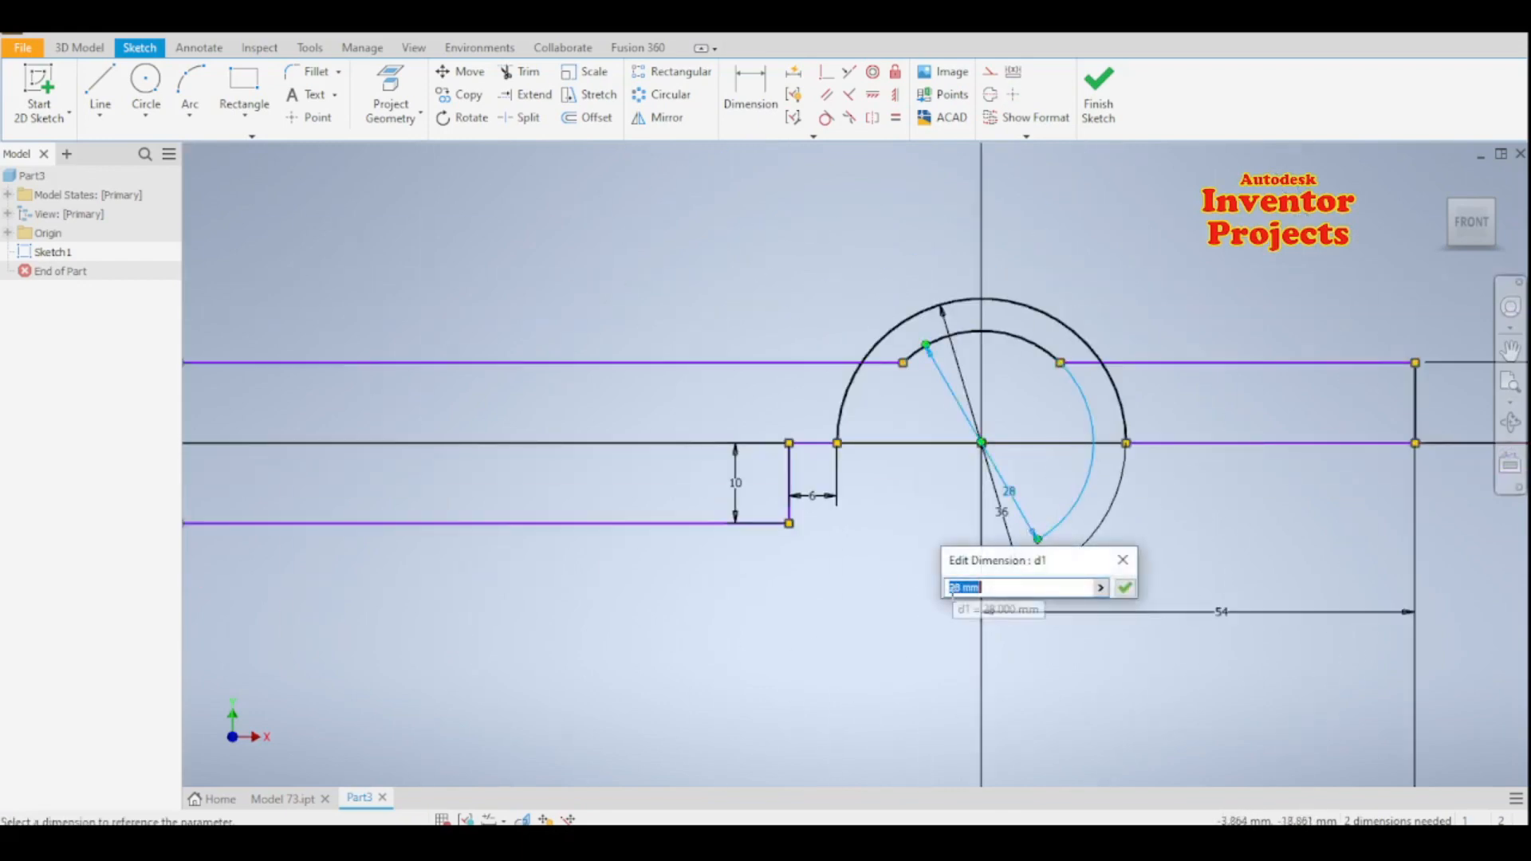
{"action": "left_click", "coordinate": [951, 588]}
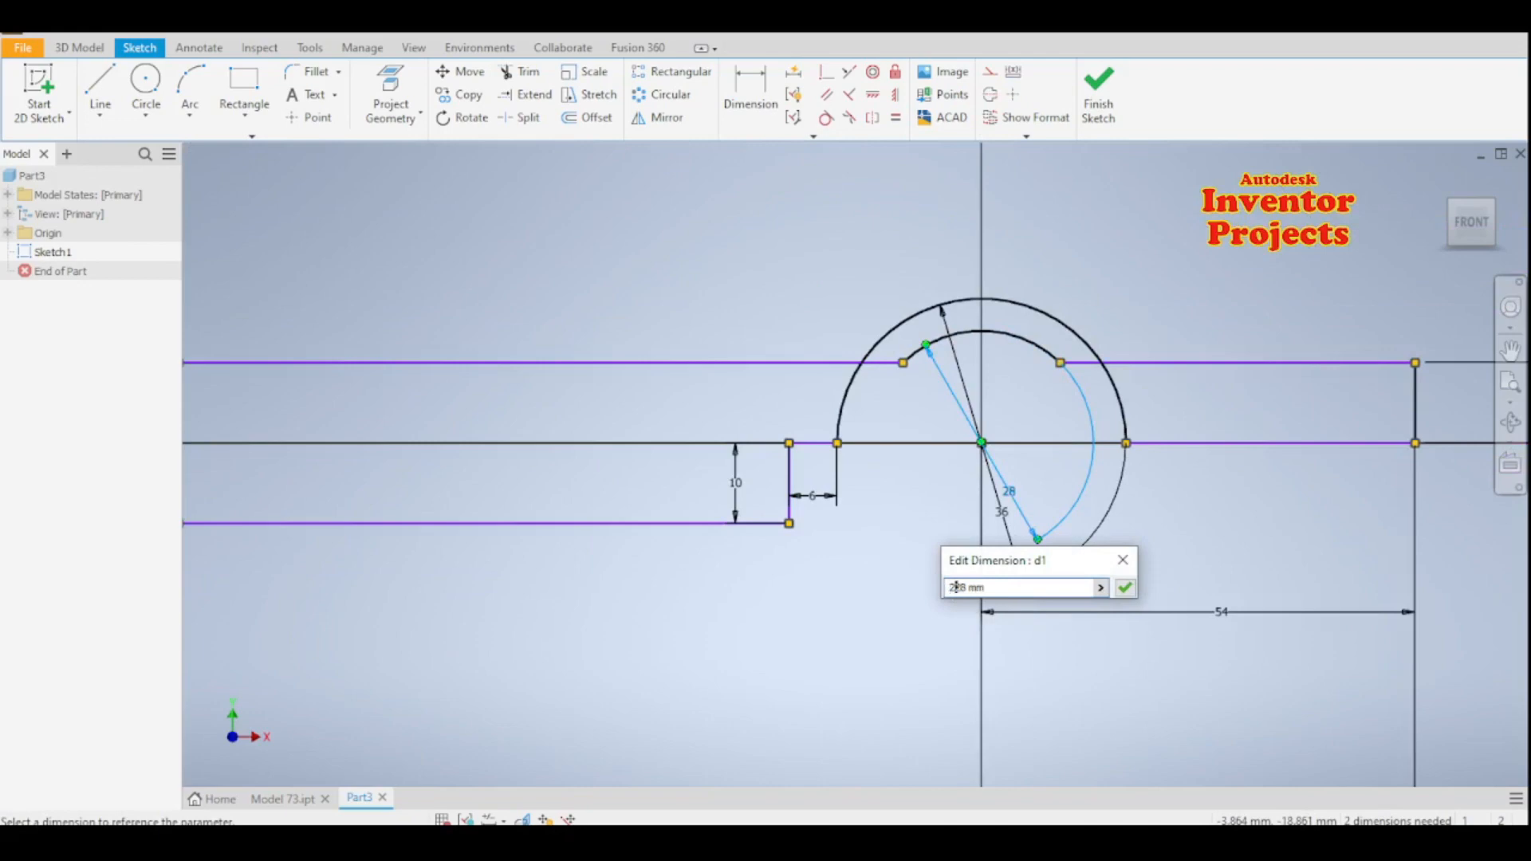
{"action": "left_click", "coordinate": [1125, 588]}
{"action": "scroll", "coordinate": [897, 586], "scroll_direction": "down", "scroll_amount": 3}
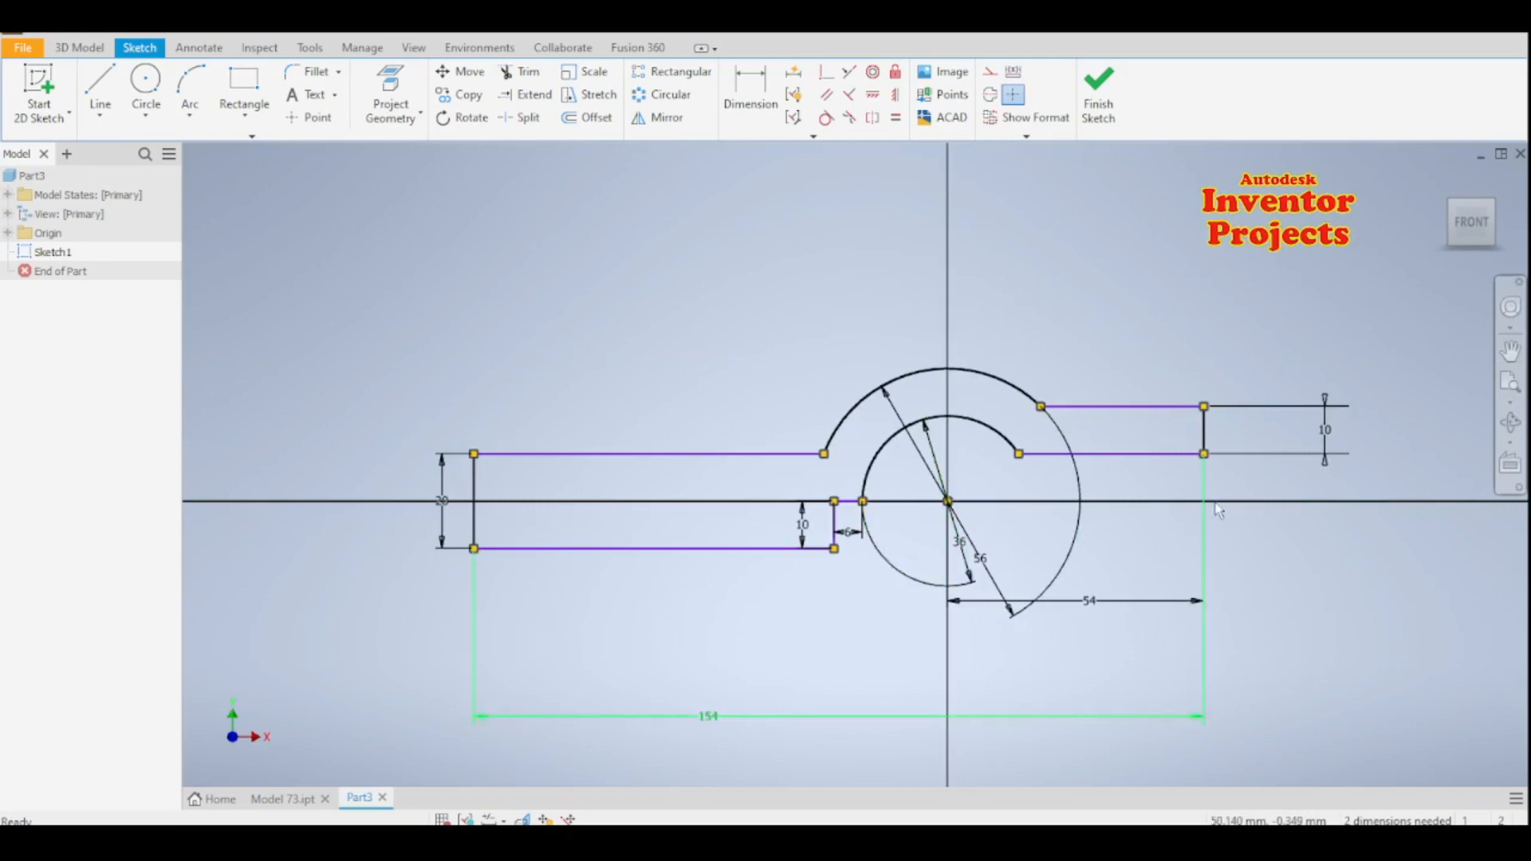
- Finish the sketch and extrude the closed profile symmetrically with a total distance of 72 mm
{"action": "middle_click_drag", "start_coordinate": [1265, 544], "coordinate": [1165, 580]}
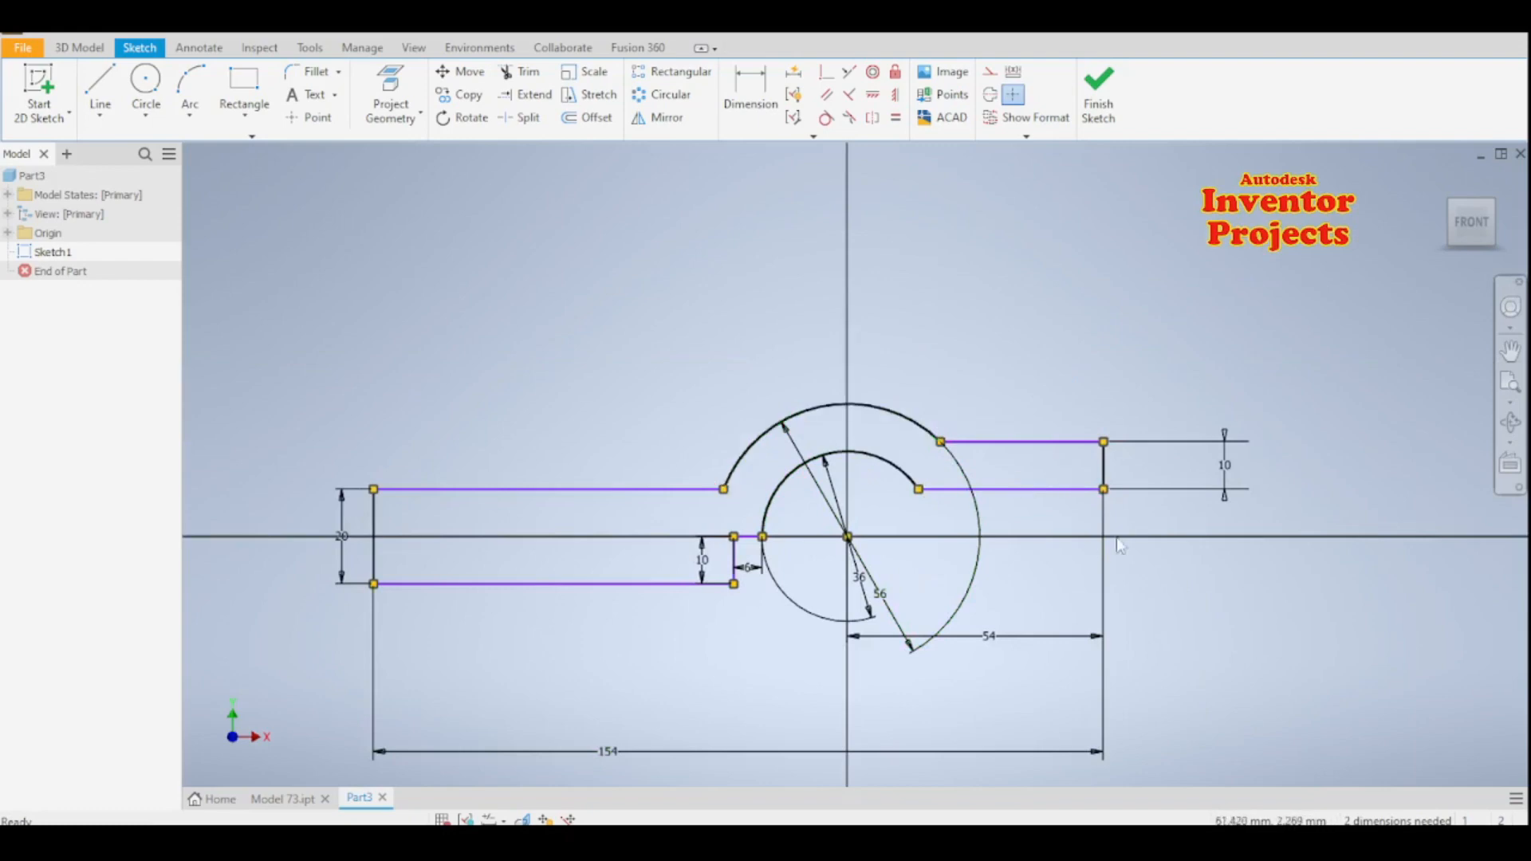
{"action": "middle_click_drag", "start_coordinate": [775, 627], "coordinate": [878, 611]}
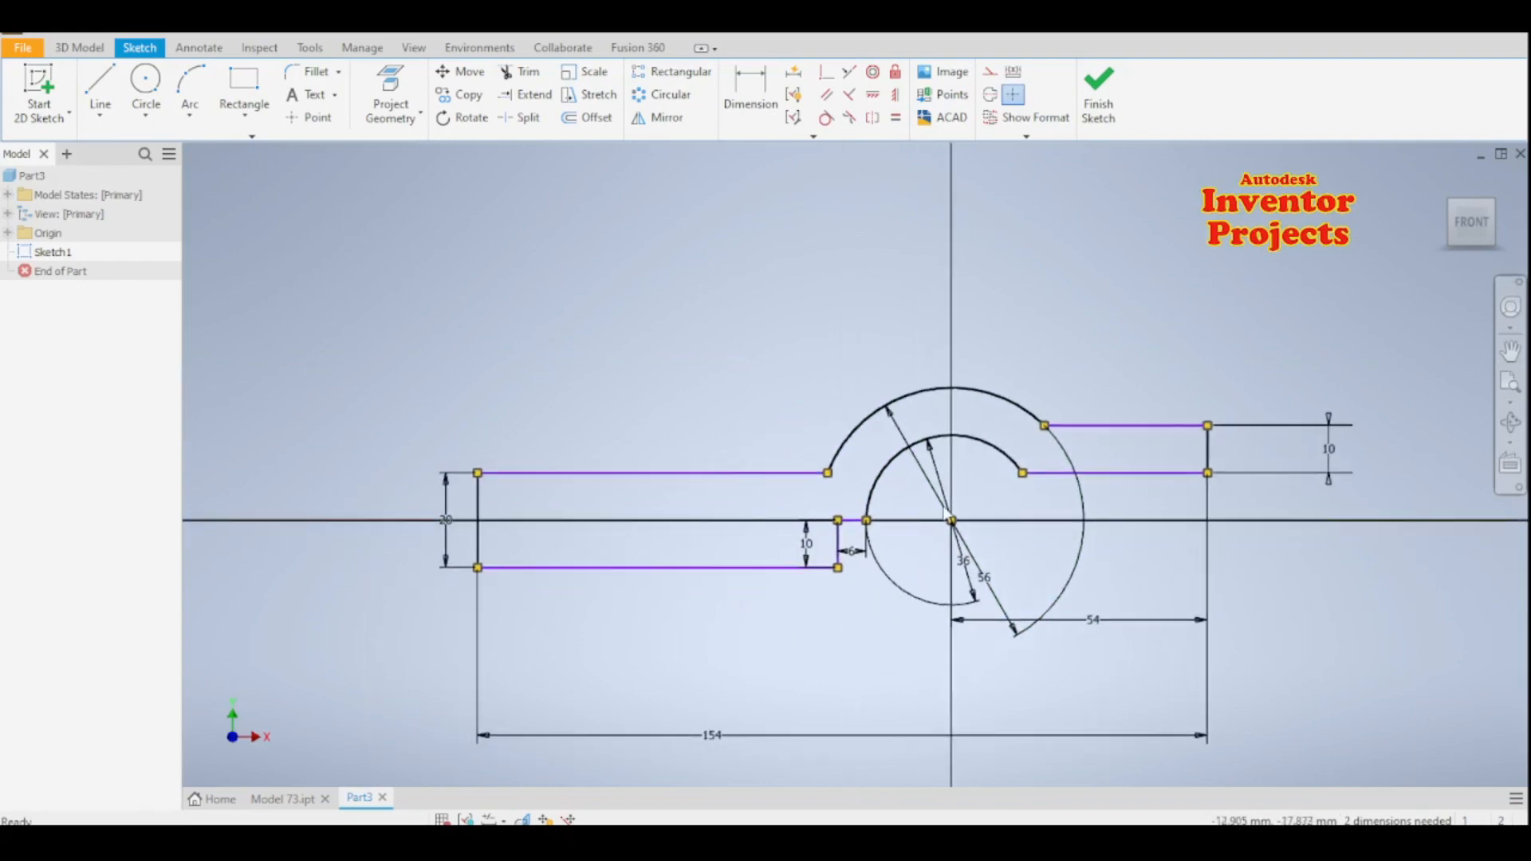
{"action": "left_click", "coordinate": [1099, 103]}
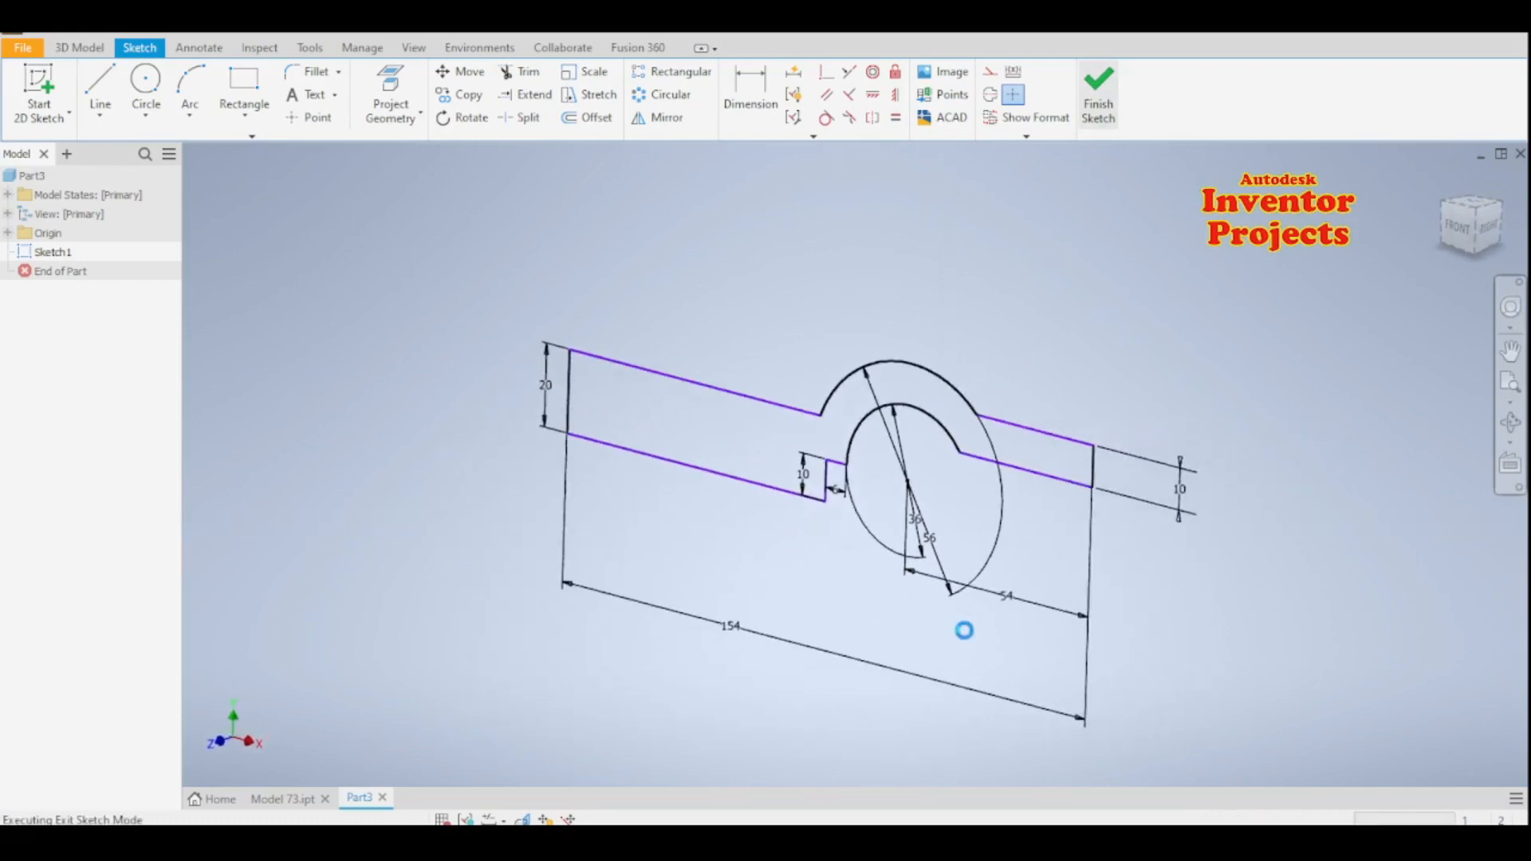
{"action": "middle_click_drag", "start_coordinate": [1141, 608], "coordinate": [1062, 673]}
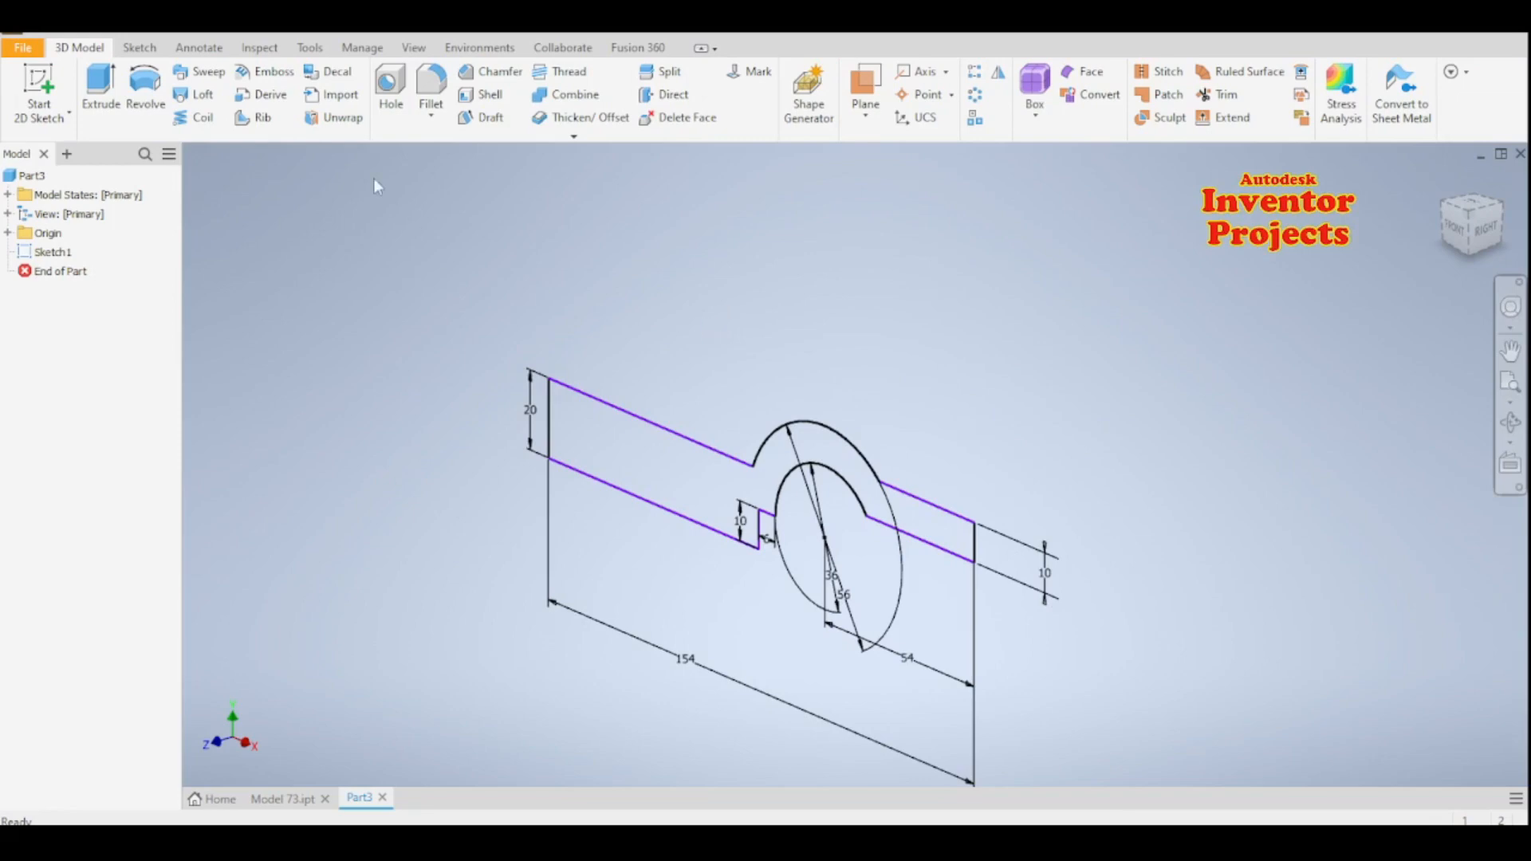
{"action": "key", "text": "e"}
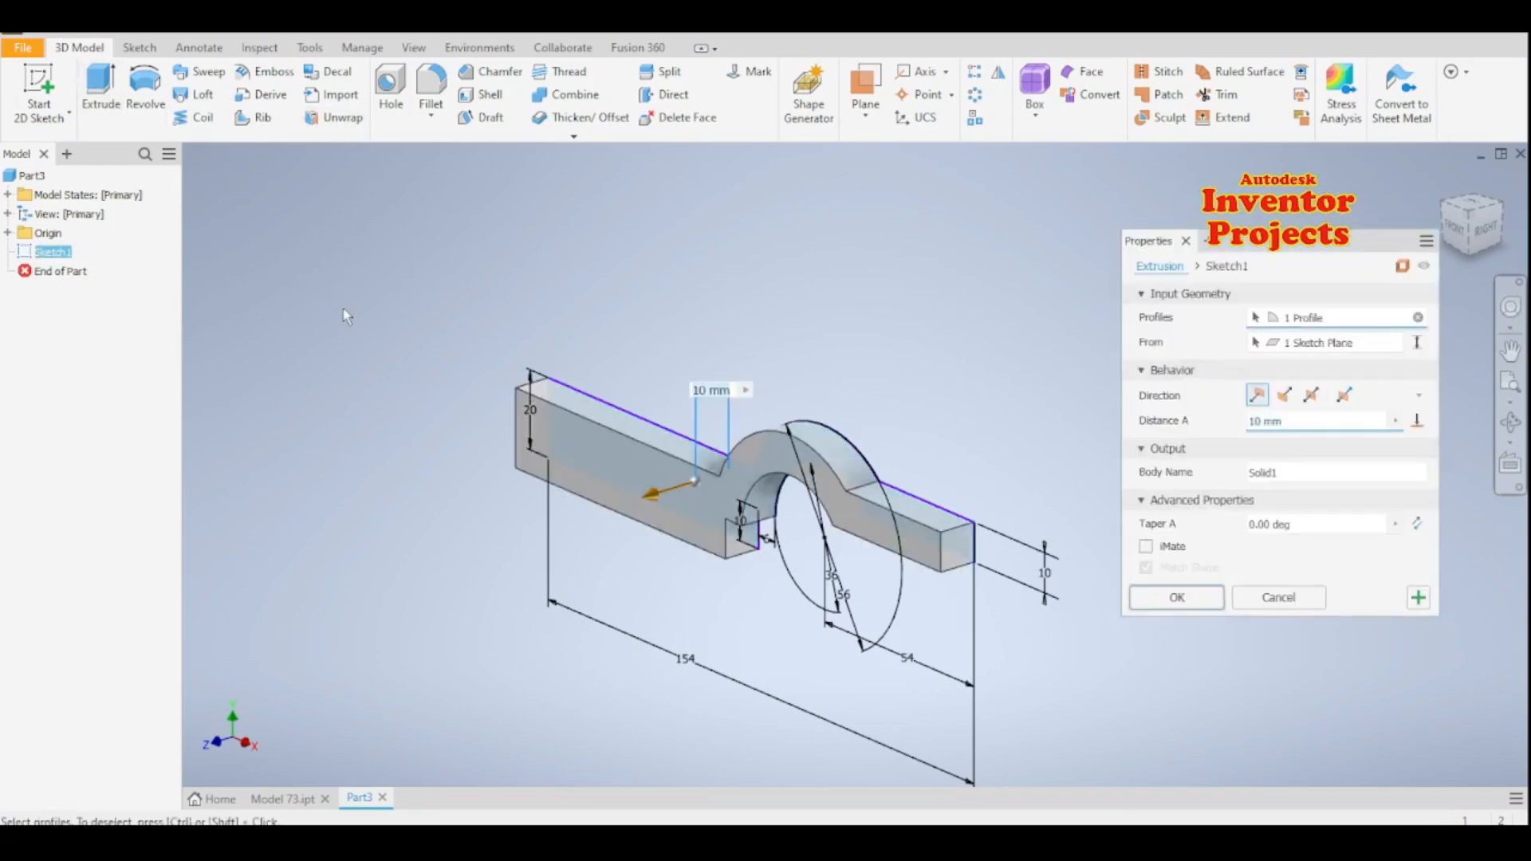
{"action": "left_click", "coordinate": [1311, 395]}
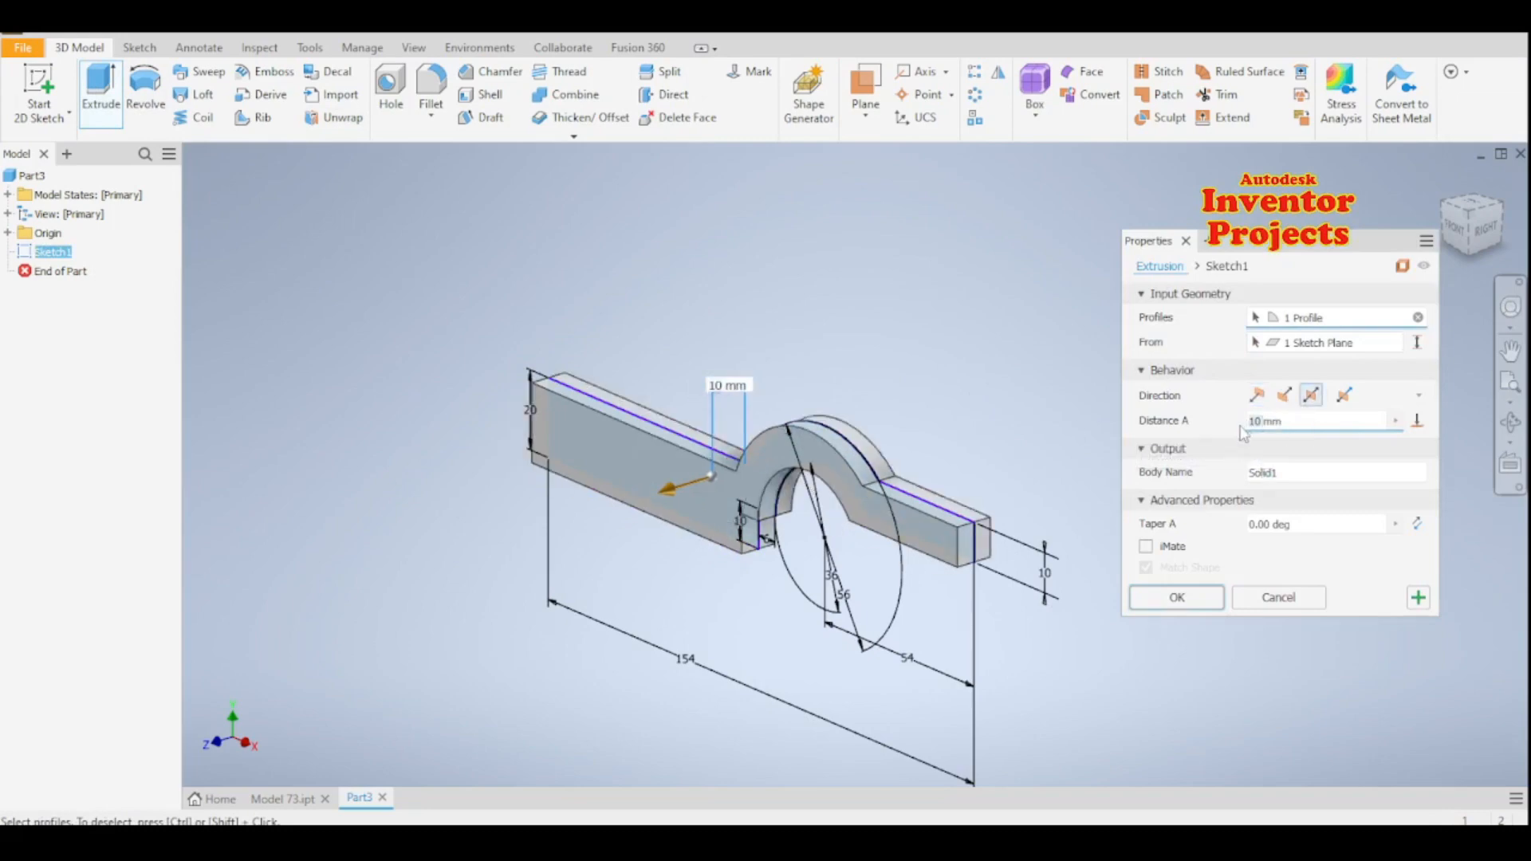
{"action": "type", "text": "2"}
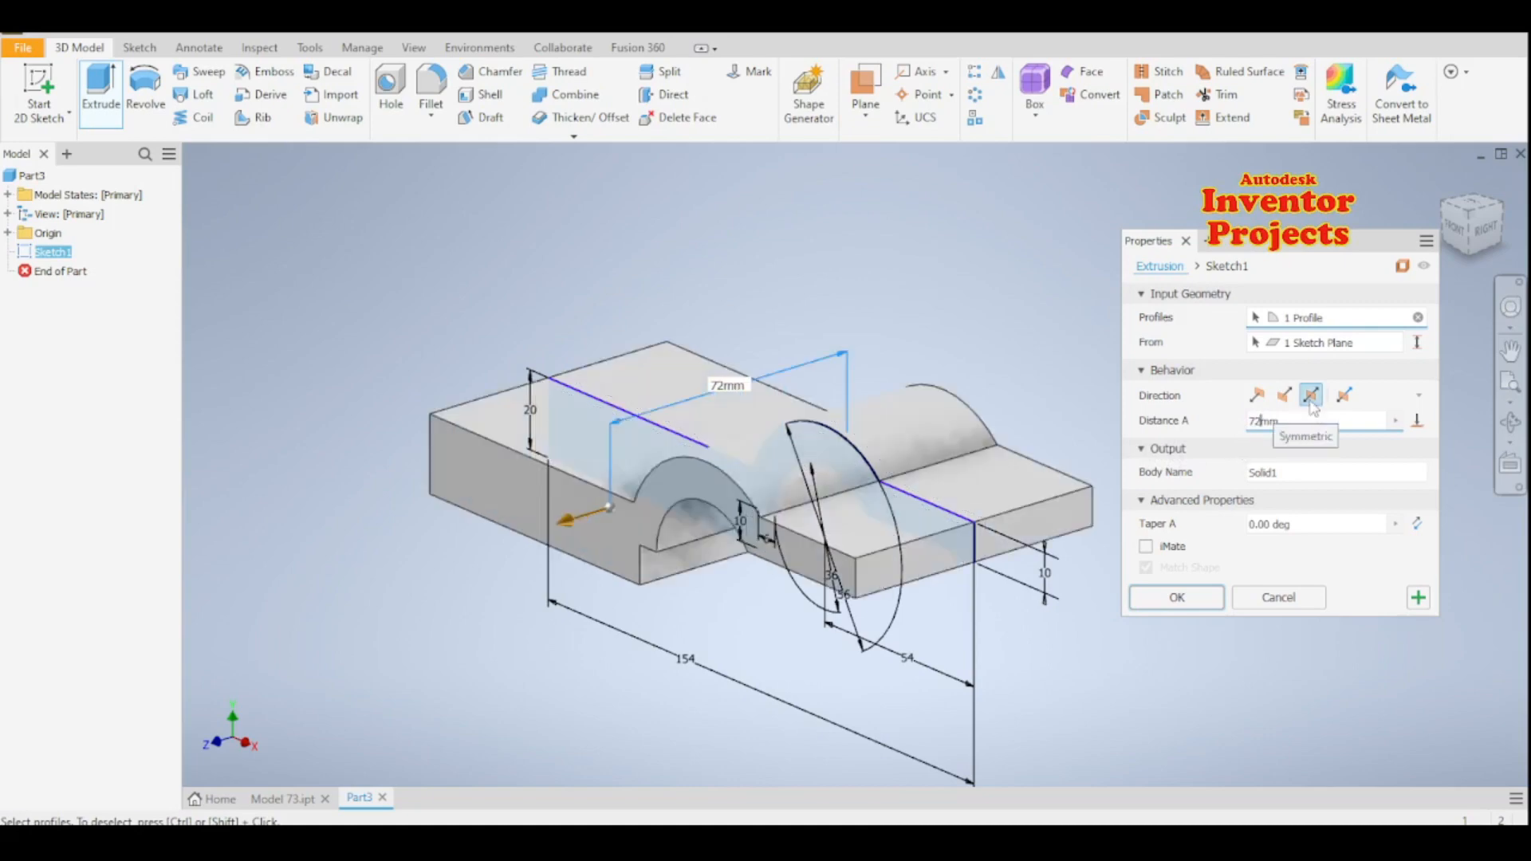
{"action": "left_click", "coordinate": [1201, 599]}
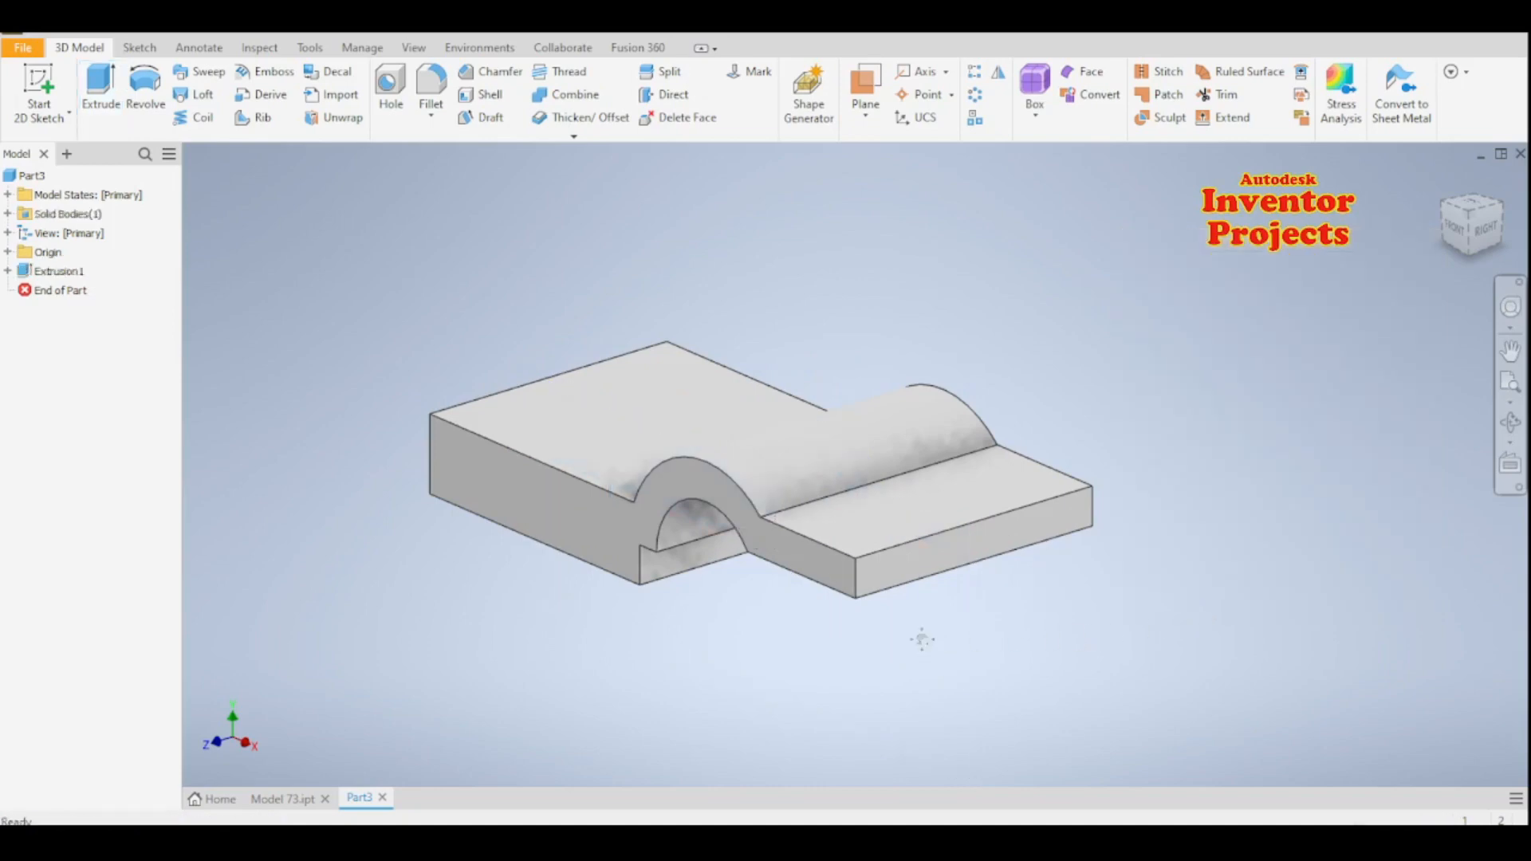
- Start a new sketch on the XY origin plane through the middle of the extruded base
{"action": "middle_click_drag", "start_coordinate": [921, 639], "coordinate": [963, 640]}
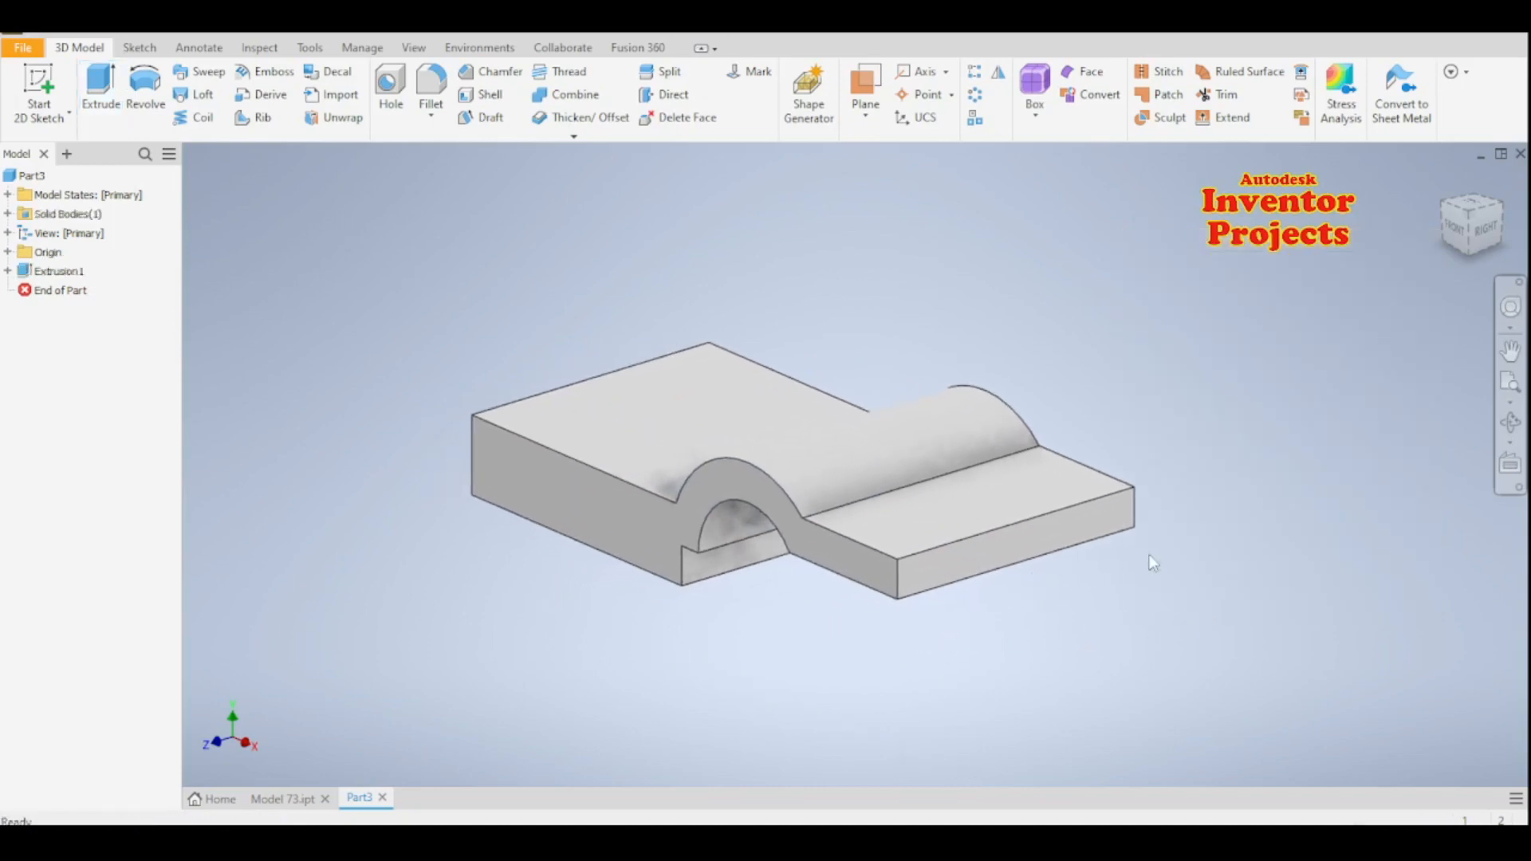
{"action": "left_click", "coordinate": [8, 253]}
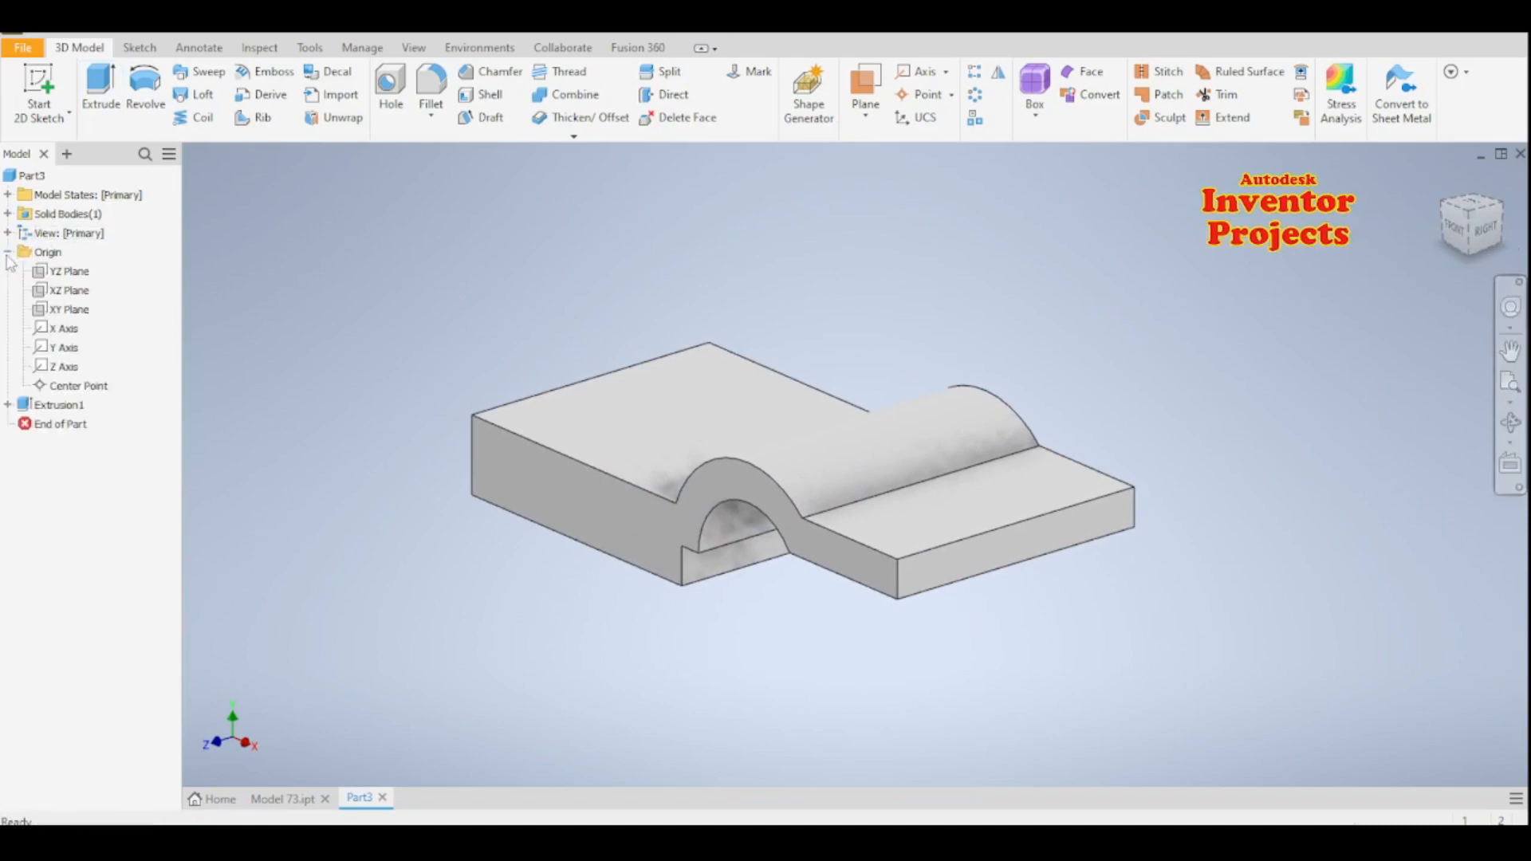
{"action": "left_click", "coordinate": [69, 310]}
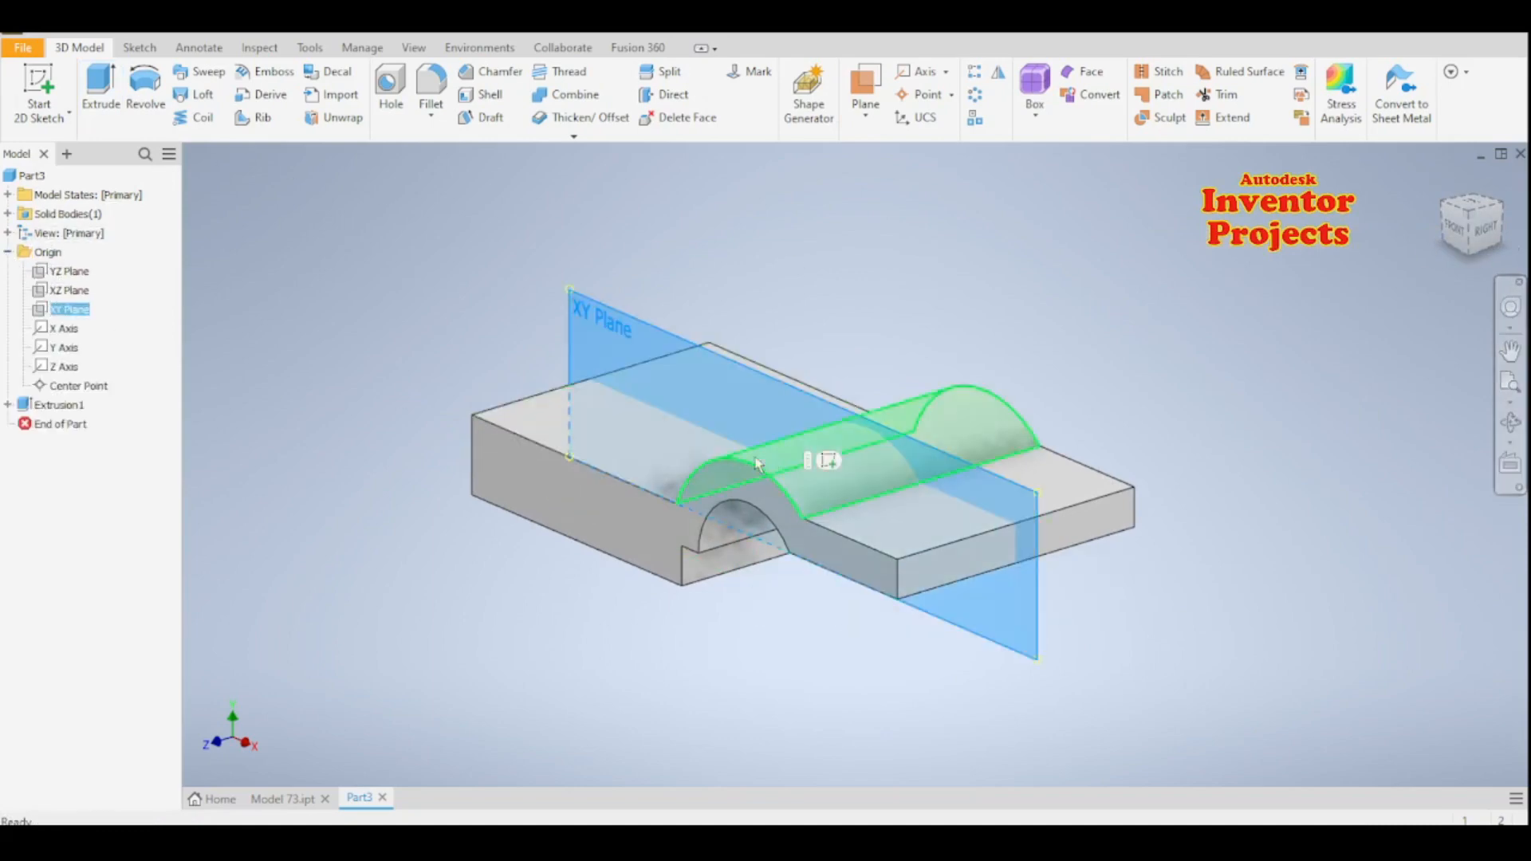
{"action": "left_click", "coordinate": [830, 462]}
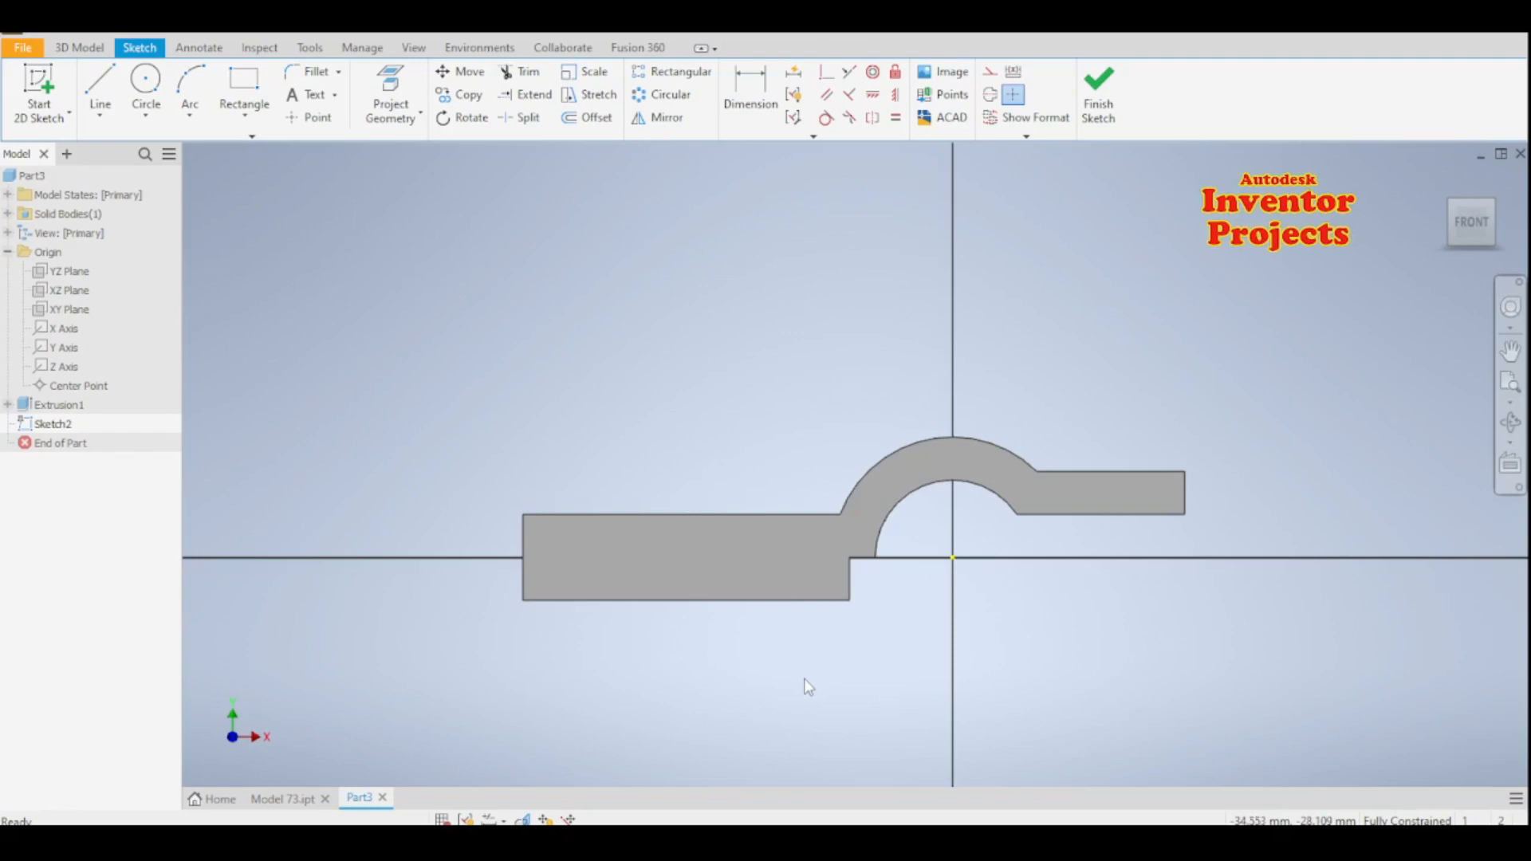
- Sketch two concentric circles with diameters of 18 mm and 36 mm above the thick base block
{"action": "left_click", "coordinate": [146, 83]}
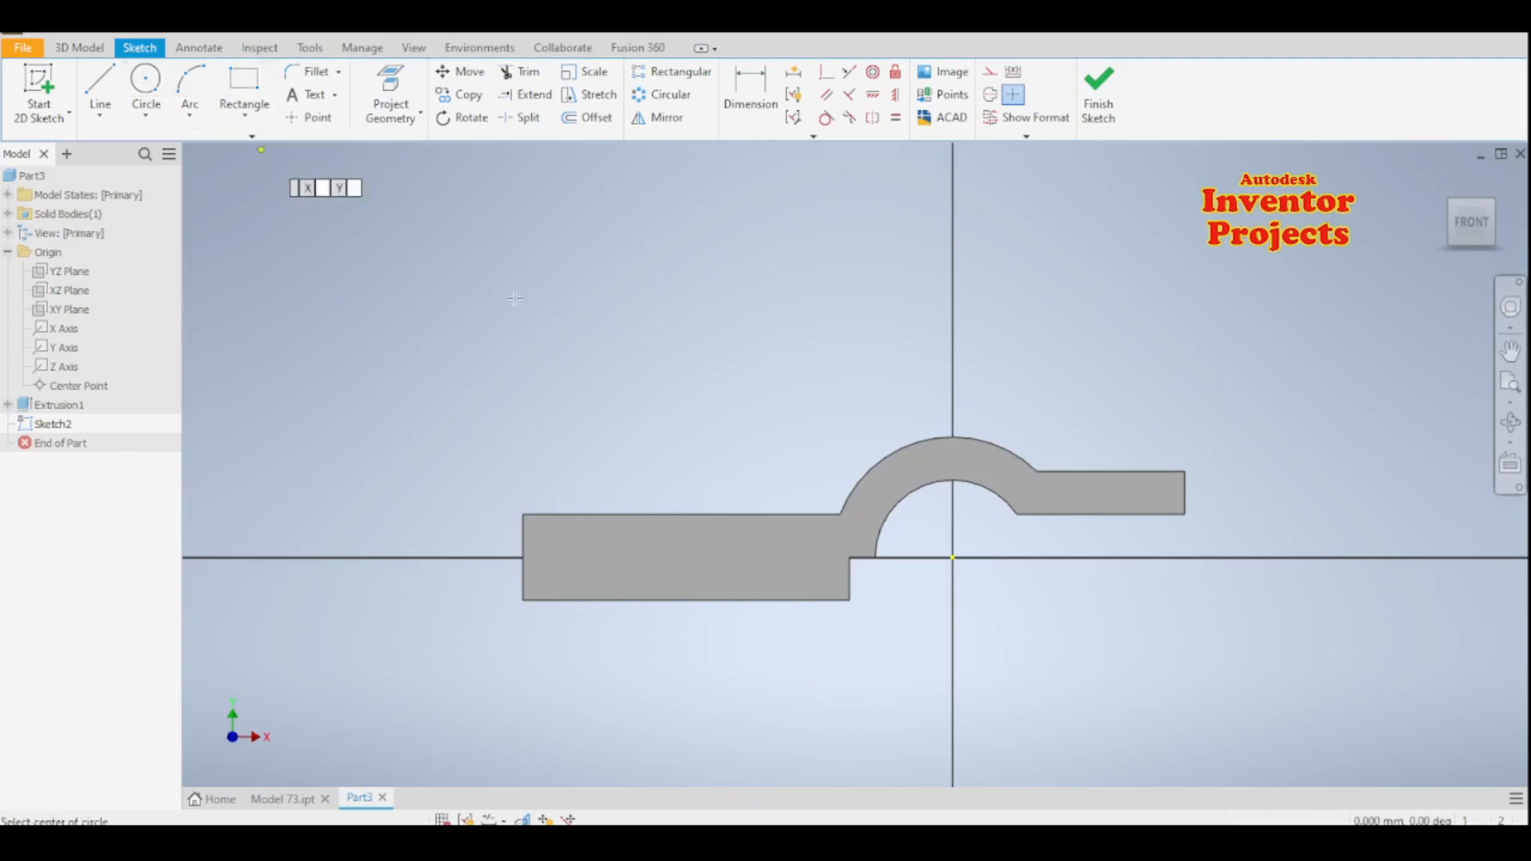
{"action": "middle_click_drag", "start_coordinate": [639, 417], "coordinate": [645, 487]}
{"action": "left_click", "coordinate": [693, 380]}
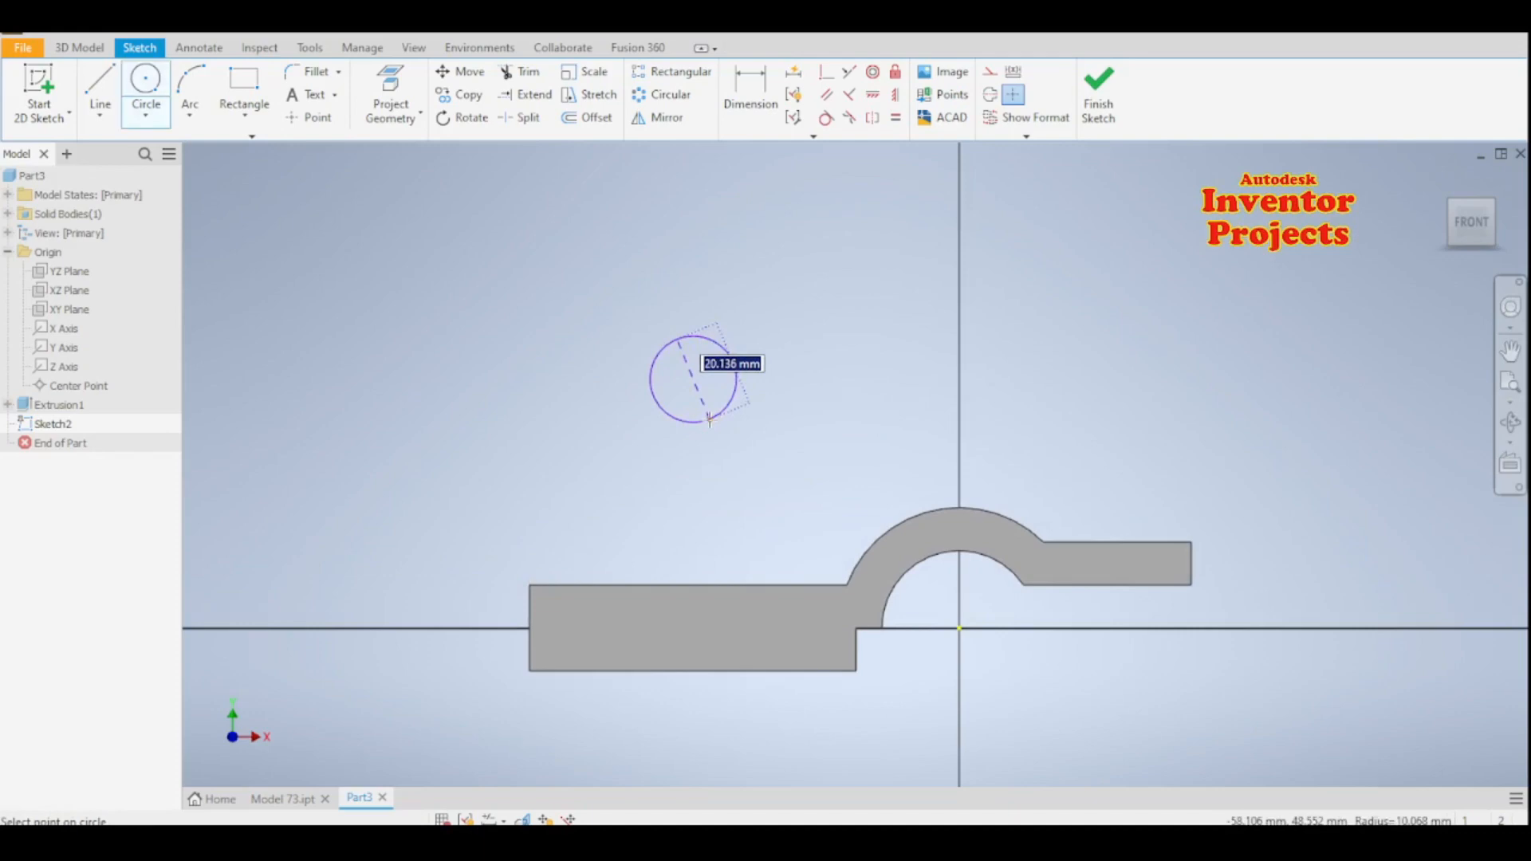
{"action": "type", "text": "18"}
{"action": "key", "text": "Return"}
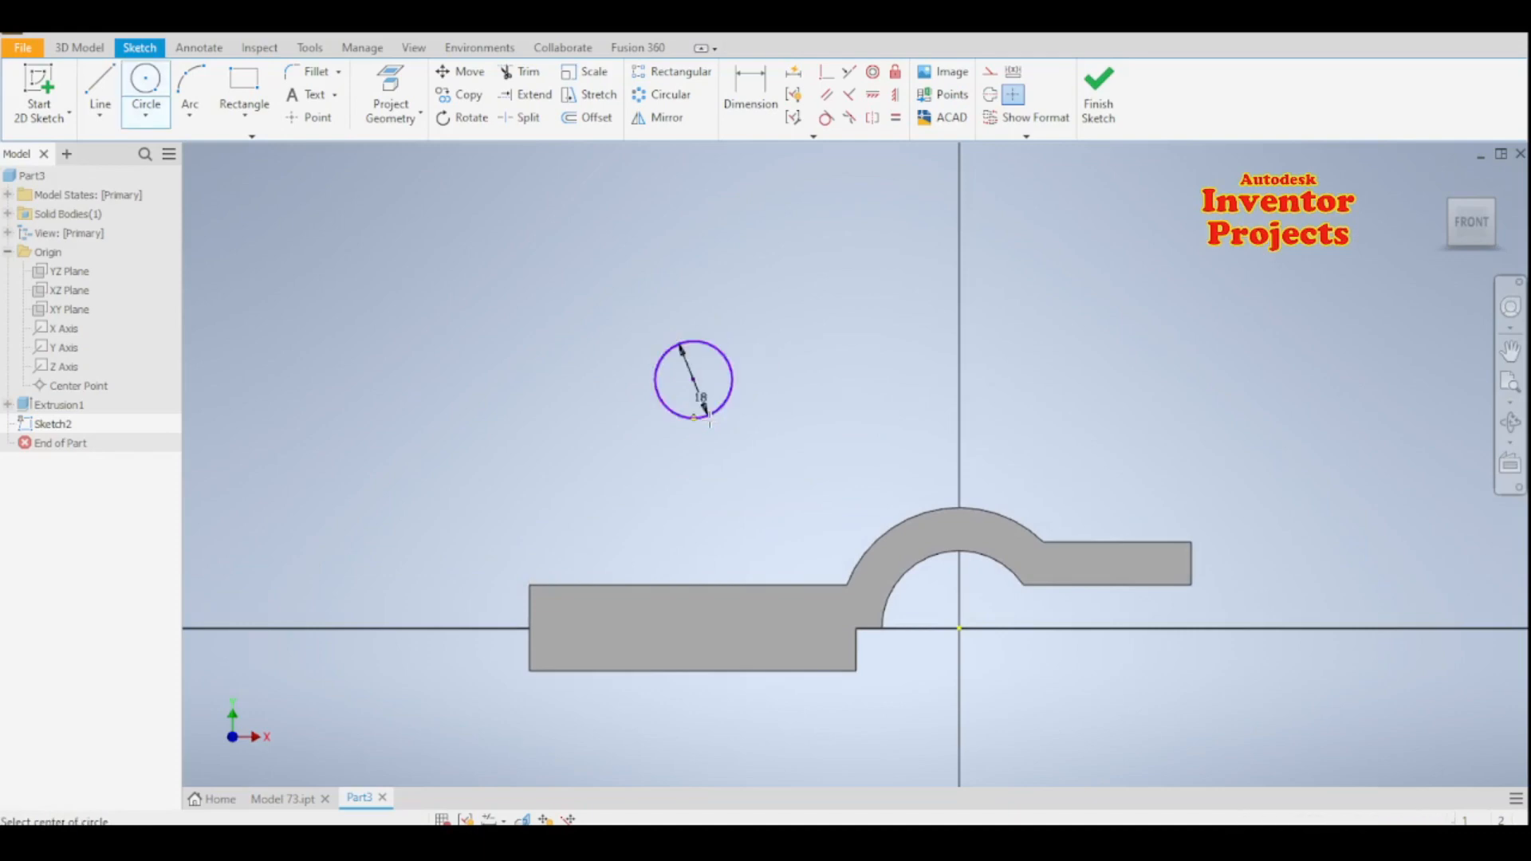
{"action": "left_click", "coordinate": [693, 380]}
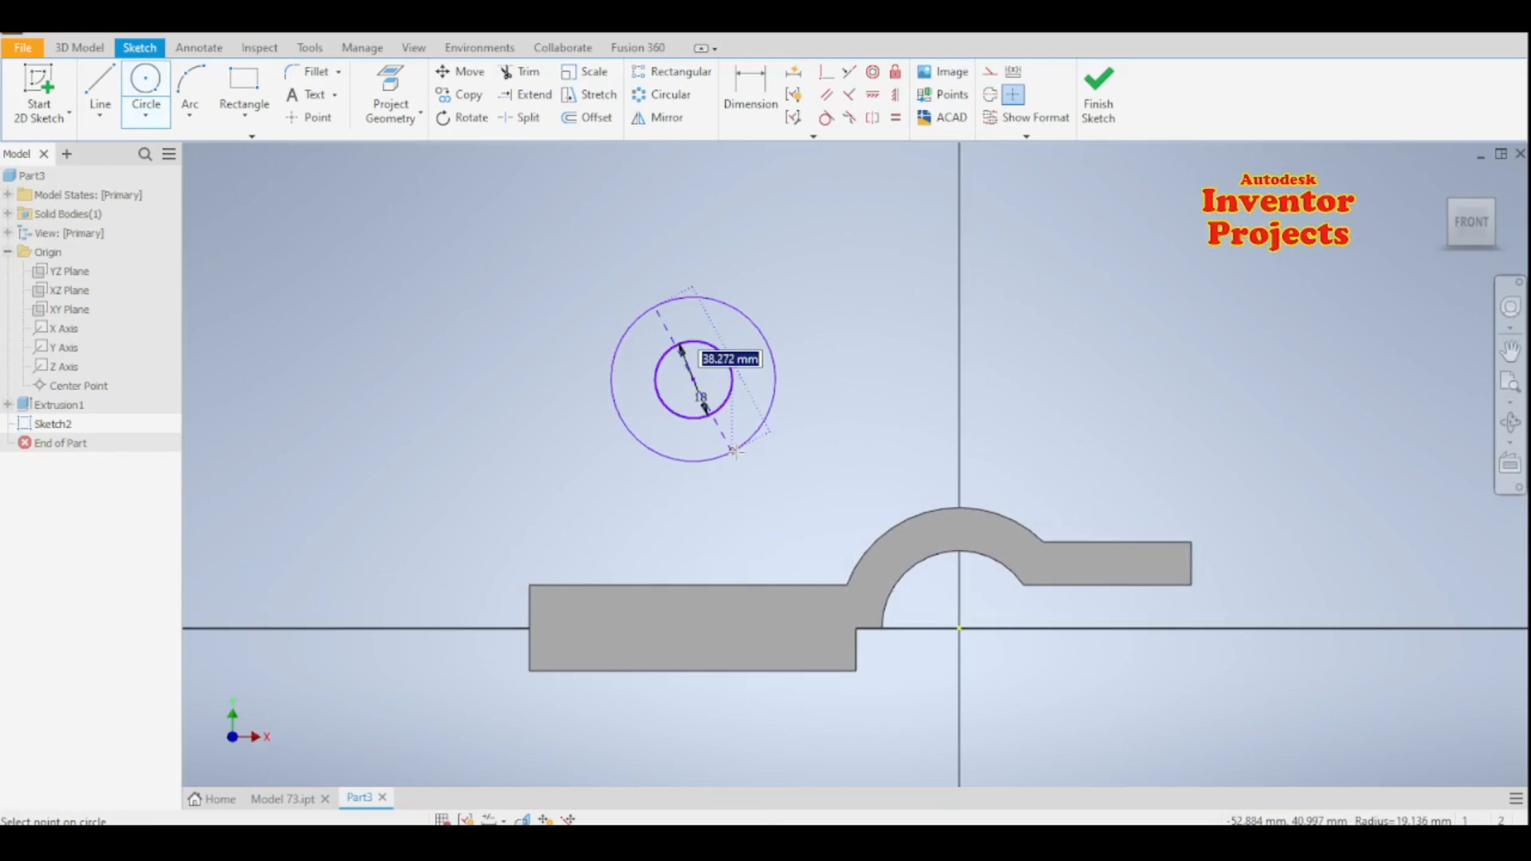
{"action": "type", "text": "3"}
{"action": "key", "text": "Return"}
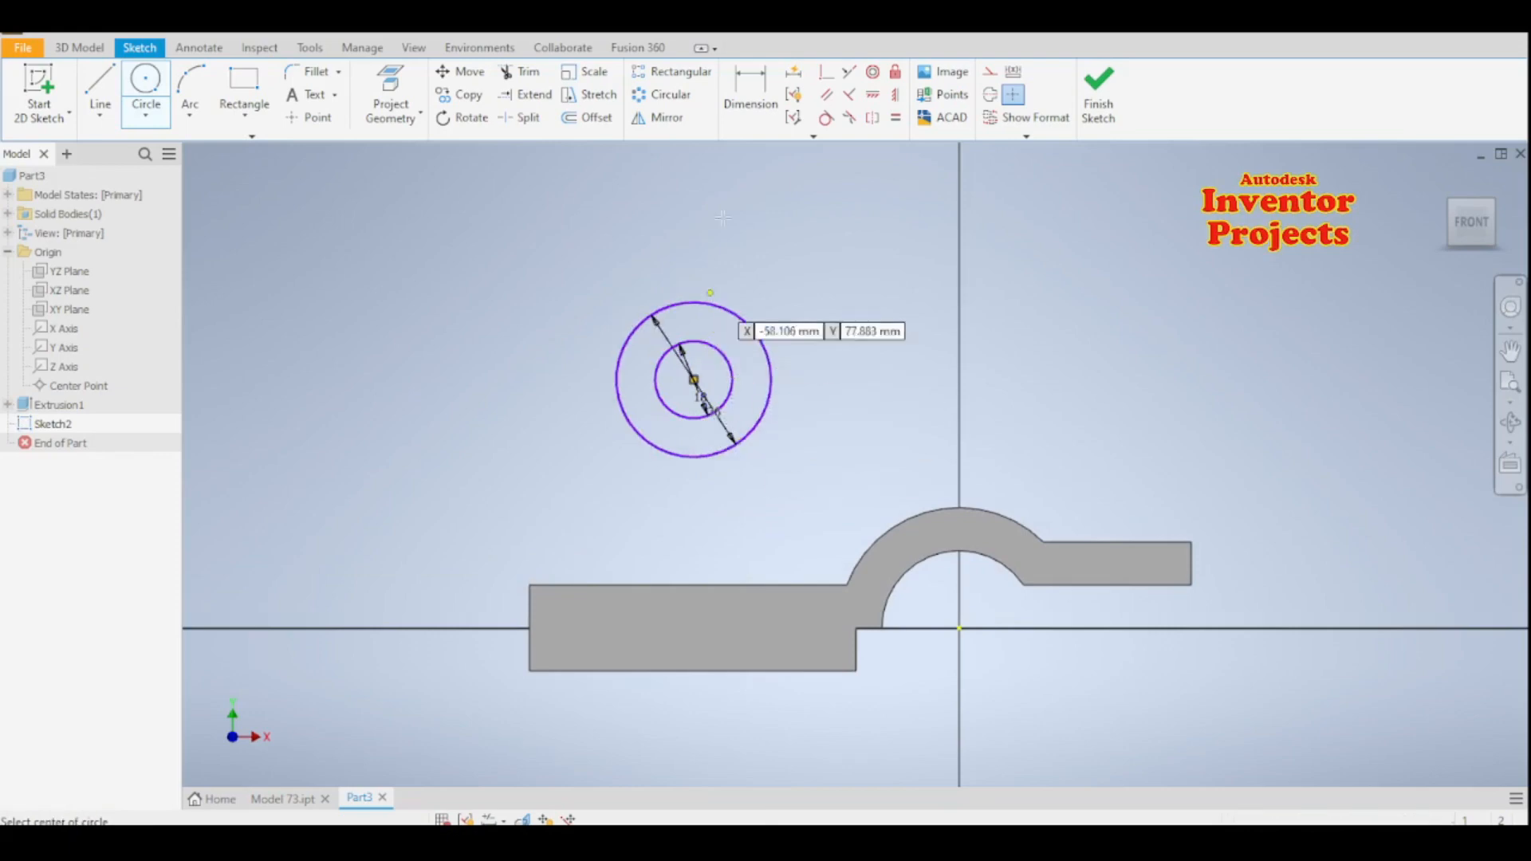
- Dimension the vertical distance from the circles' centre to the thick block's bottom edge as 82 mm
{"action": "left_click", "coordinate": [750, 91]}
{"action": "left_click", "coordinate": [699, 371]}
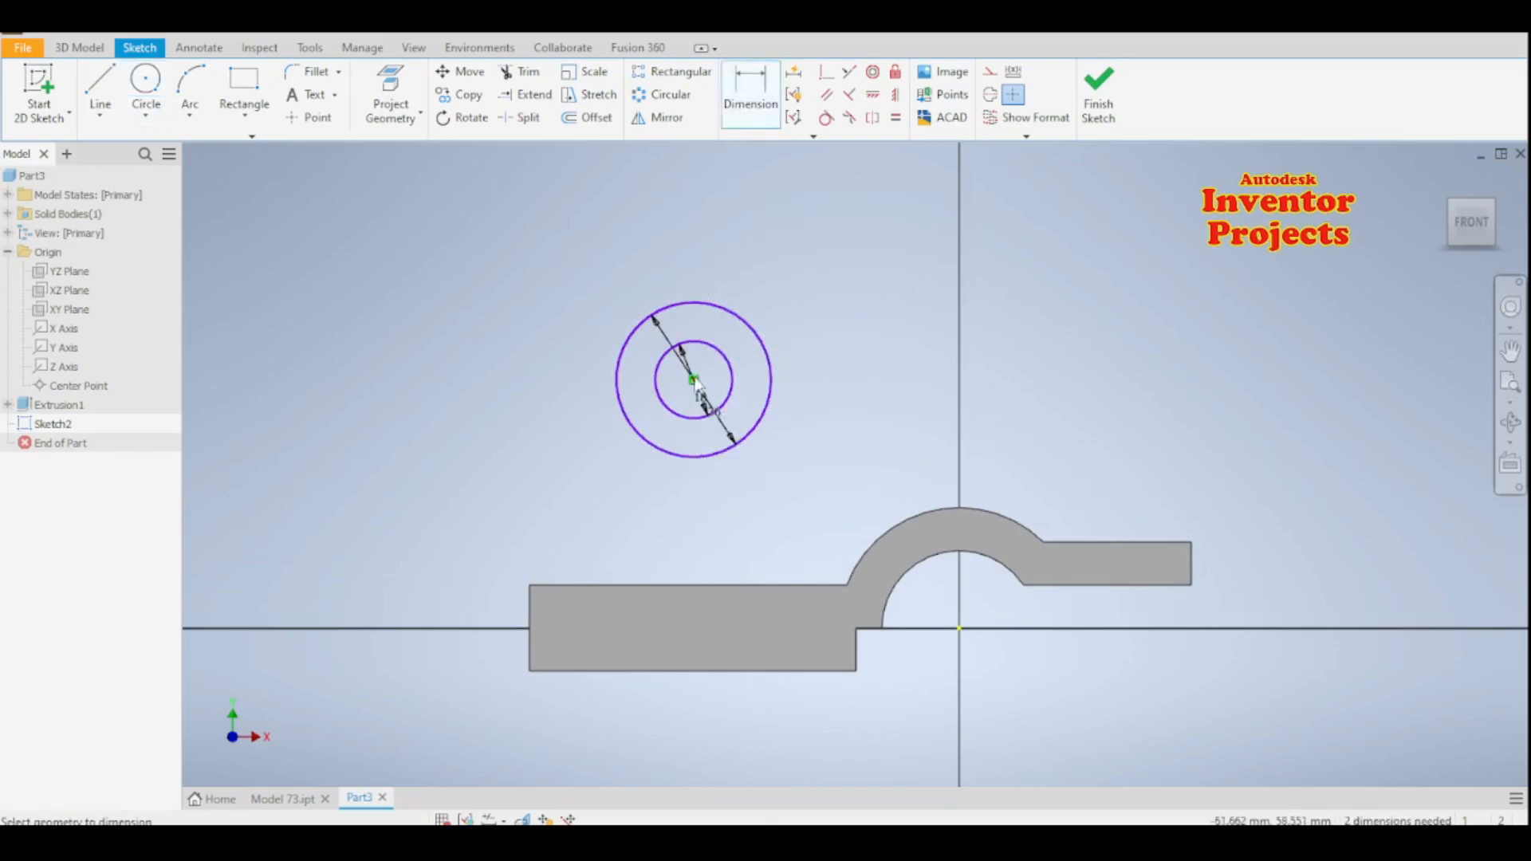
{"action": "left_click", "coordinate": [610, 671]}
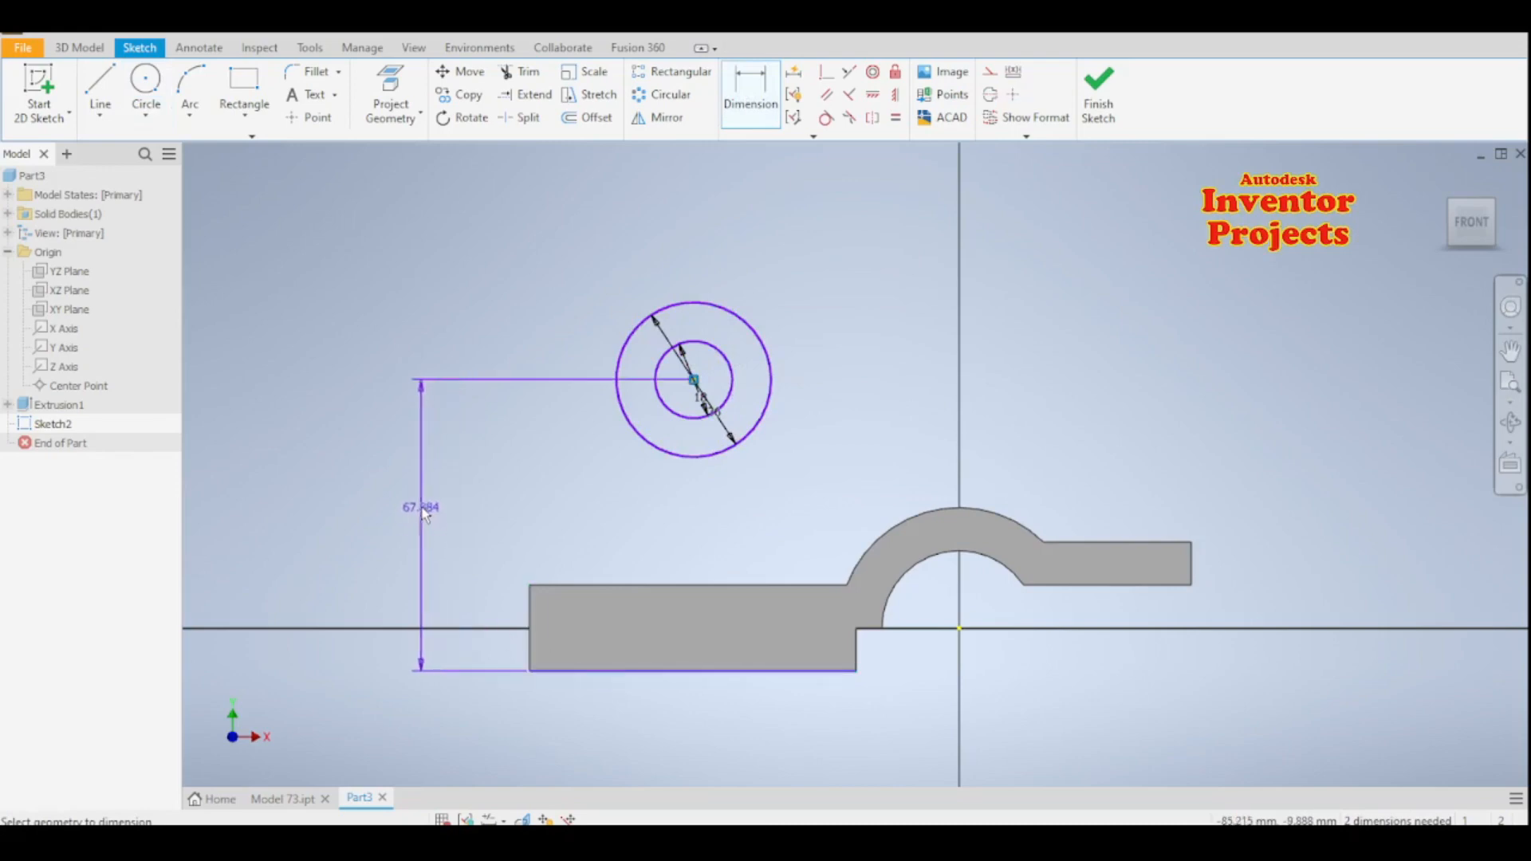
{"action": "left_click", "coordinate": [416, 510]}
{"action": "type", "text": "8"}
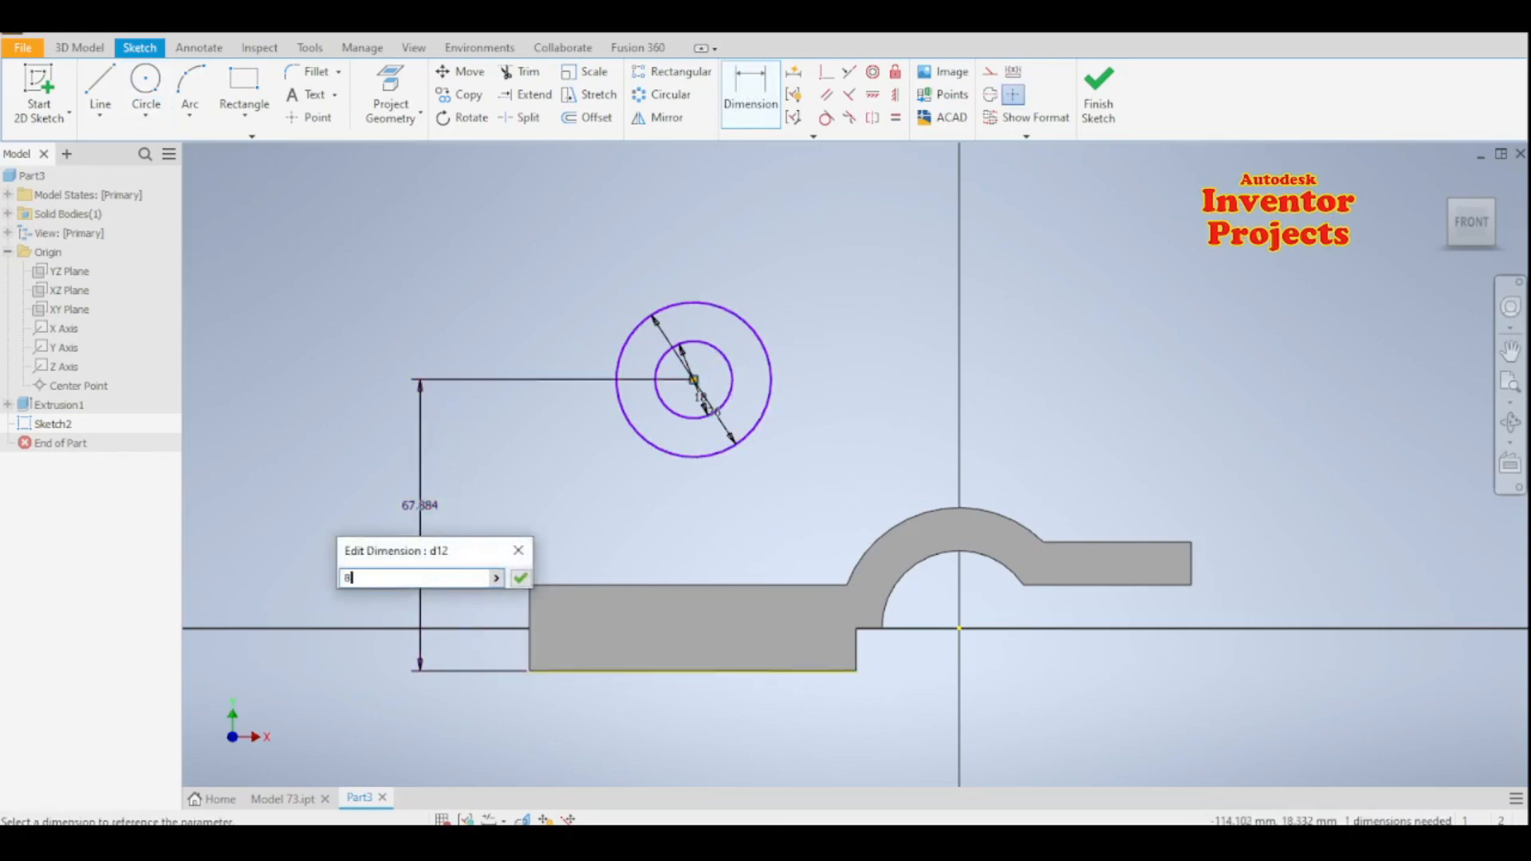
{"action": "type", "text": "2"}
{"action": "left_click", "coordinate": [519, 577]}
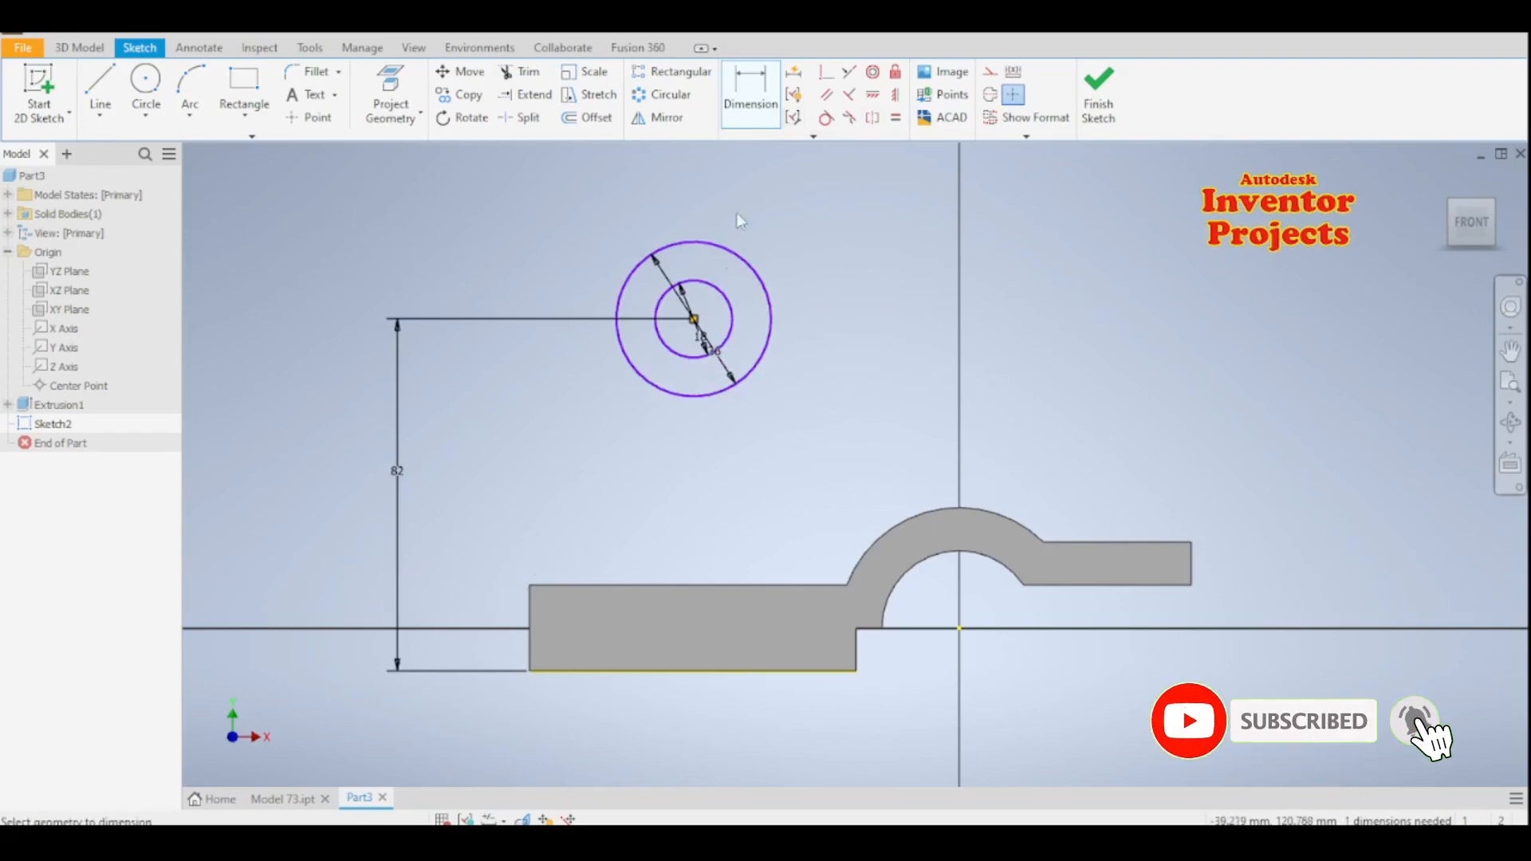
- Dimension the horizontal distance from the circles' centre to the end edge of the thin flange as 118 mm
{"action": "left_click", "coordinate": [1193, 571]}
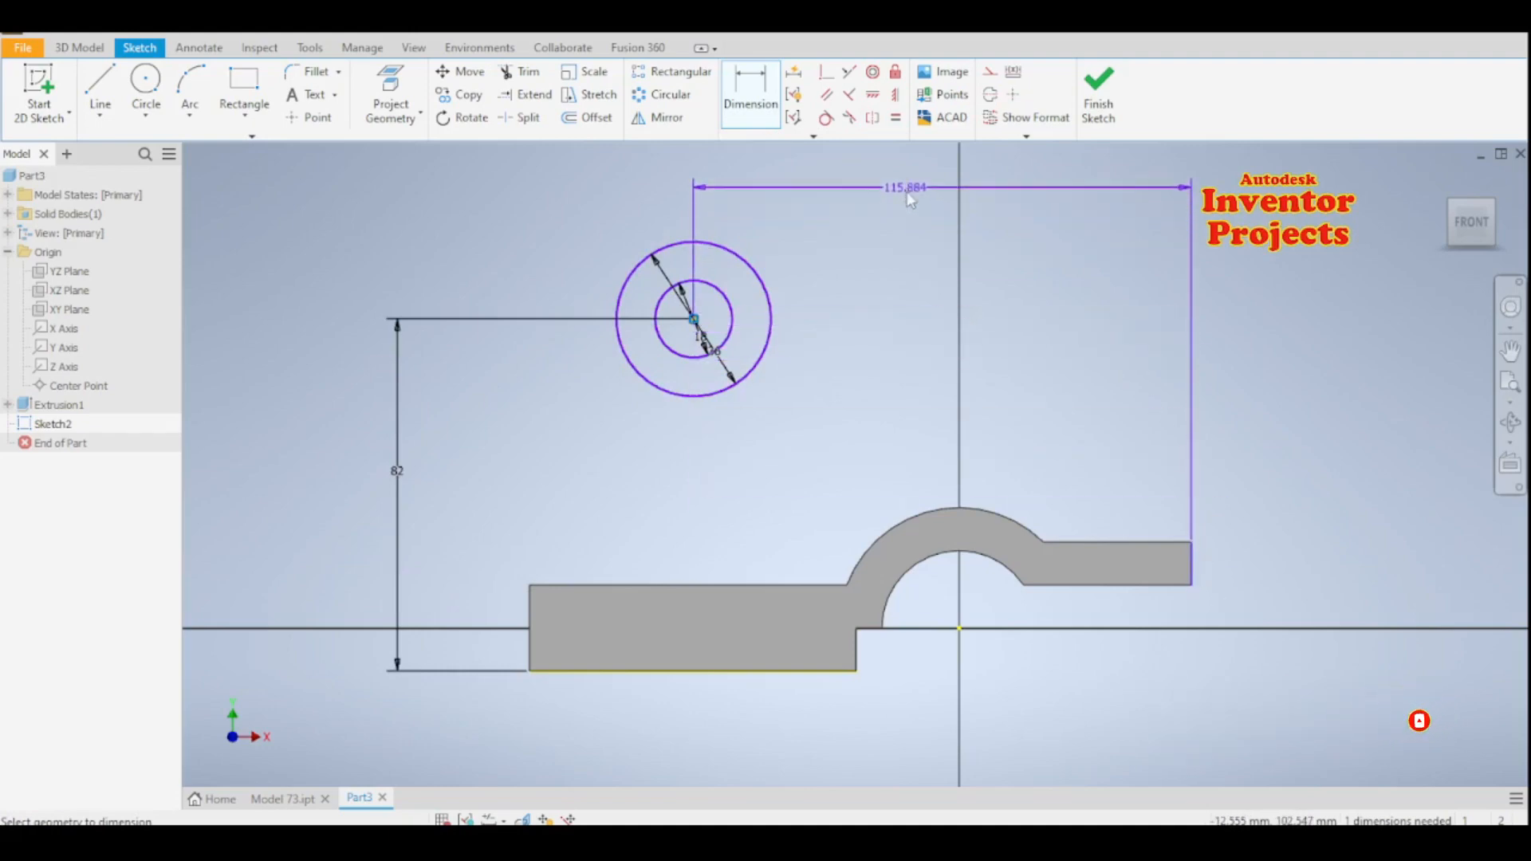
{"action": "left_click", "coordinate": [908, 188]}
{"action": "type", "text": "118"}
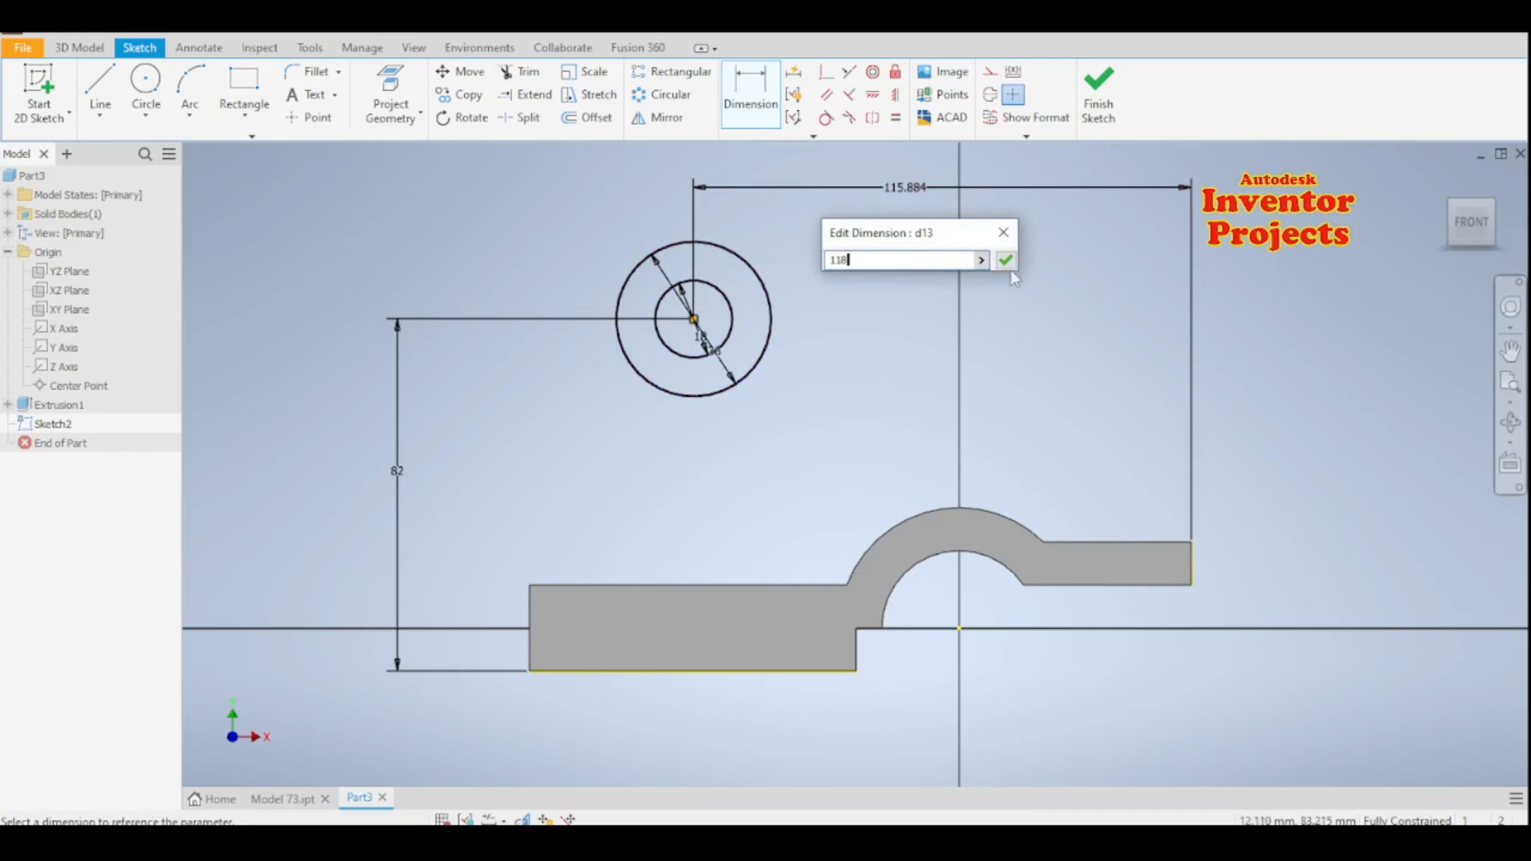
{"action": "left_click", "coordinate": [1008, 265]}
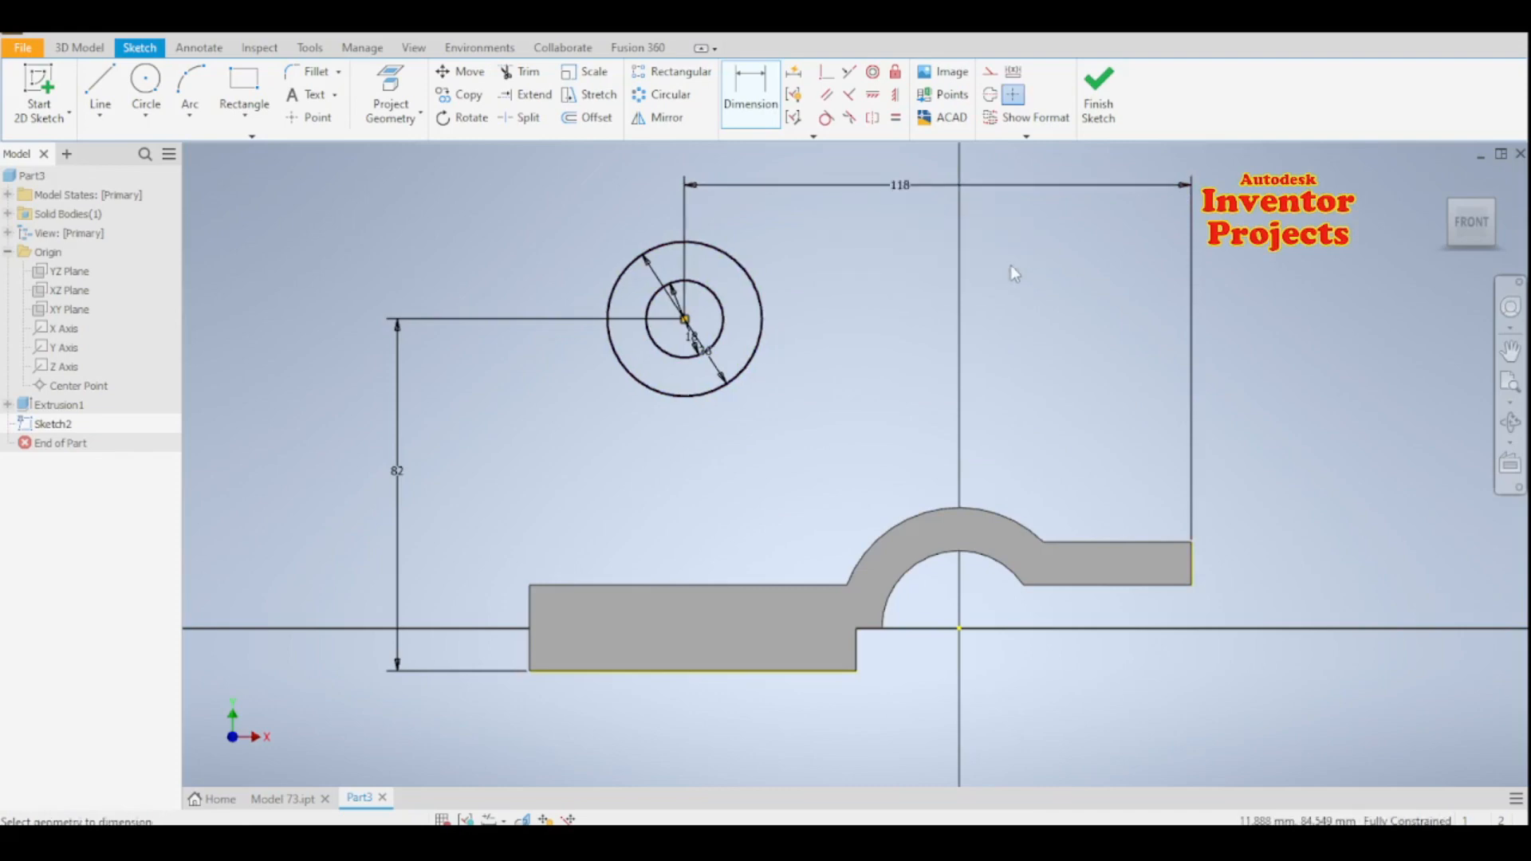
- Draw a line from the outer circle's left side down to the thick block's upper-left corner
{"action": "left_click", "coordinate": [100, 88]}
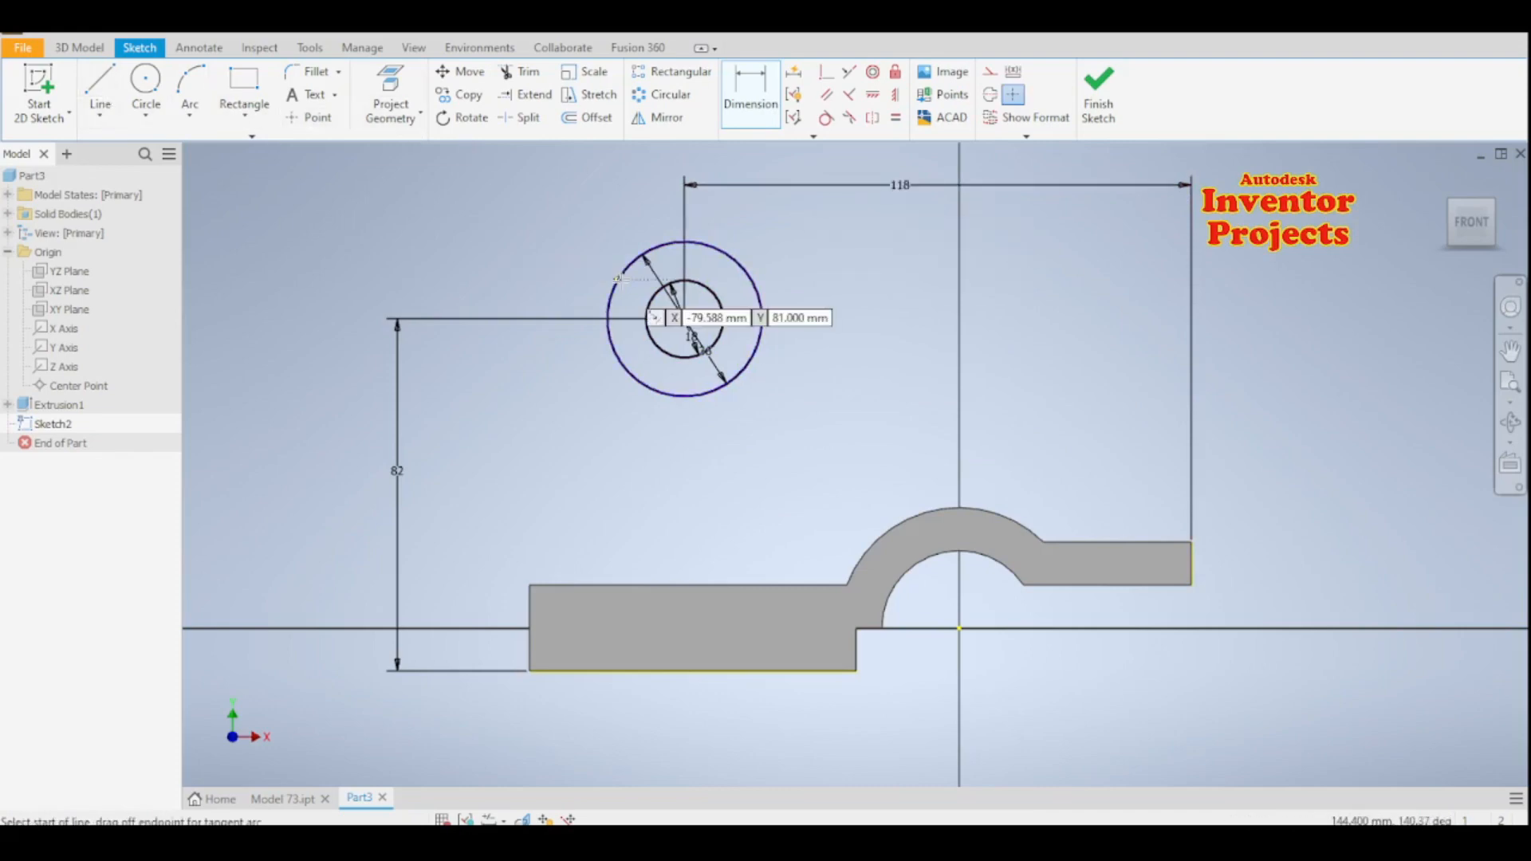
{"action": "left_click_drag", "start_coordinate": [616, 278], "coordinate": [529, 585]}
{"action": "left_click", "coordinate": [529, 586]}
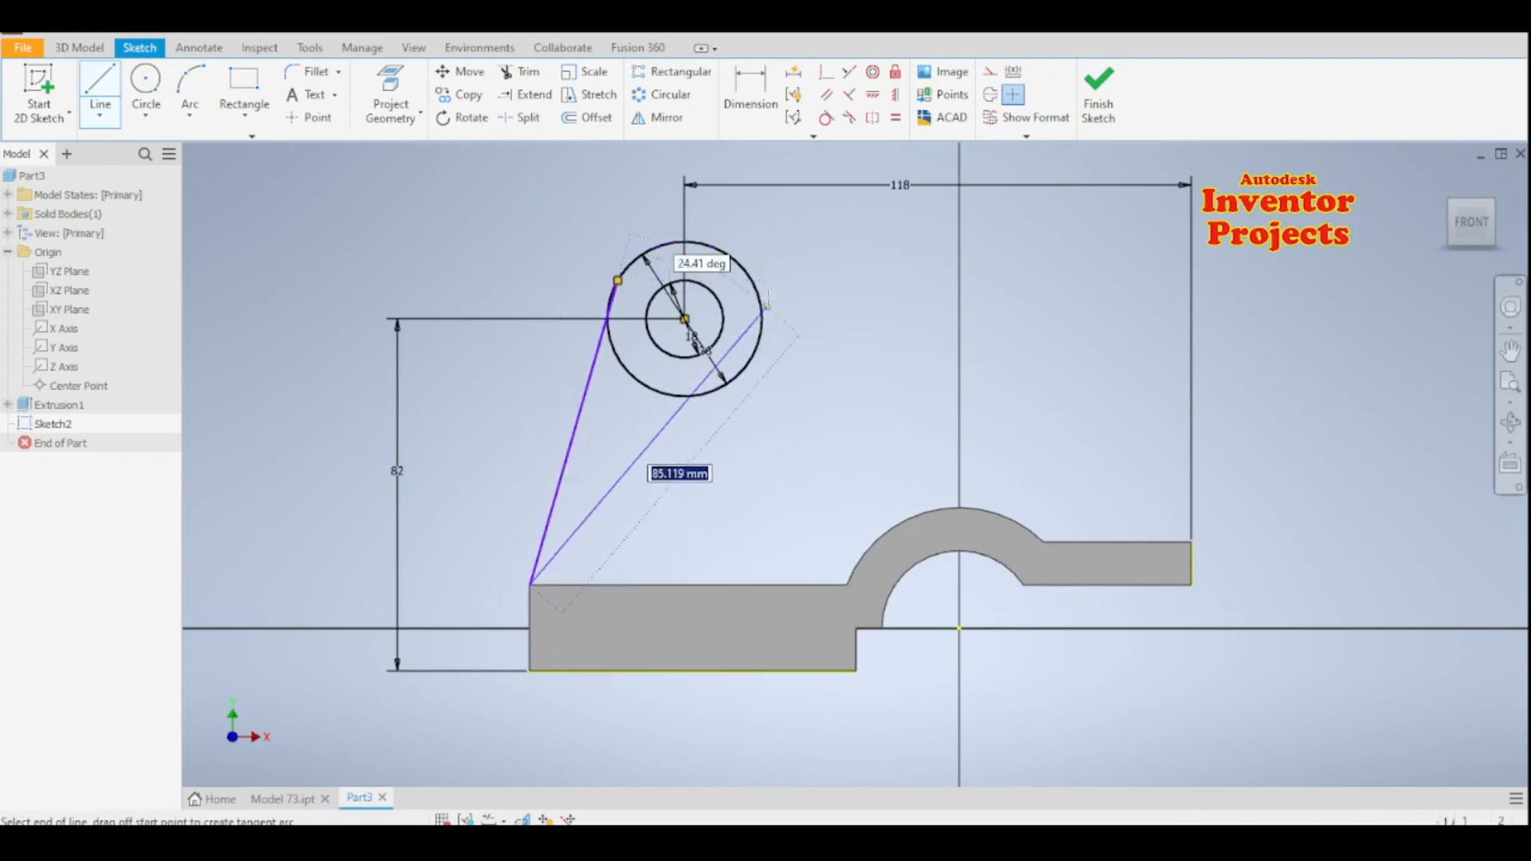
{"action": "key", "text": "Escape"}
- Draw a line from the outer circle's right side down to the base's outer arc
{"action": "left_click", "coordinate": [100, 88]}
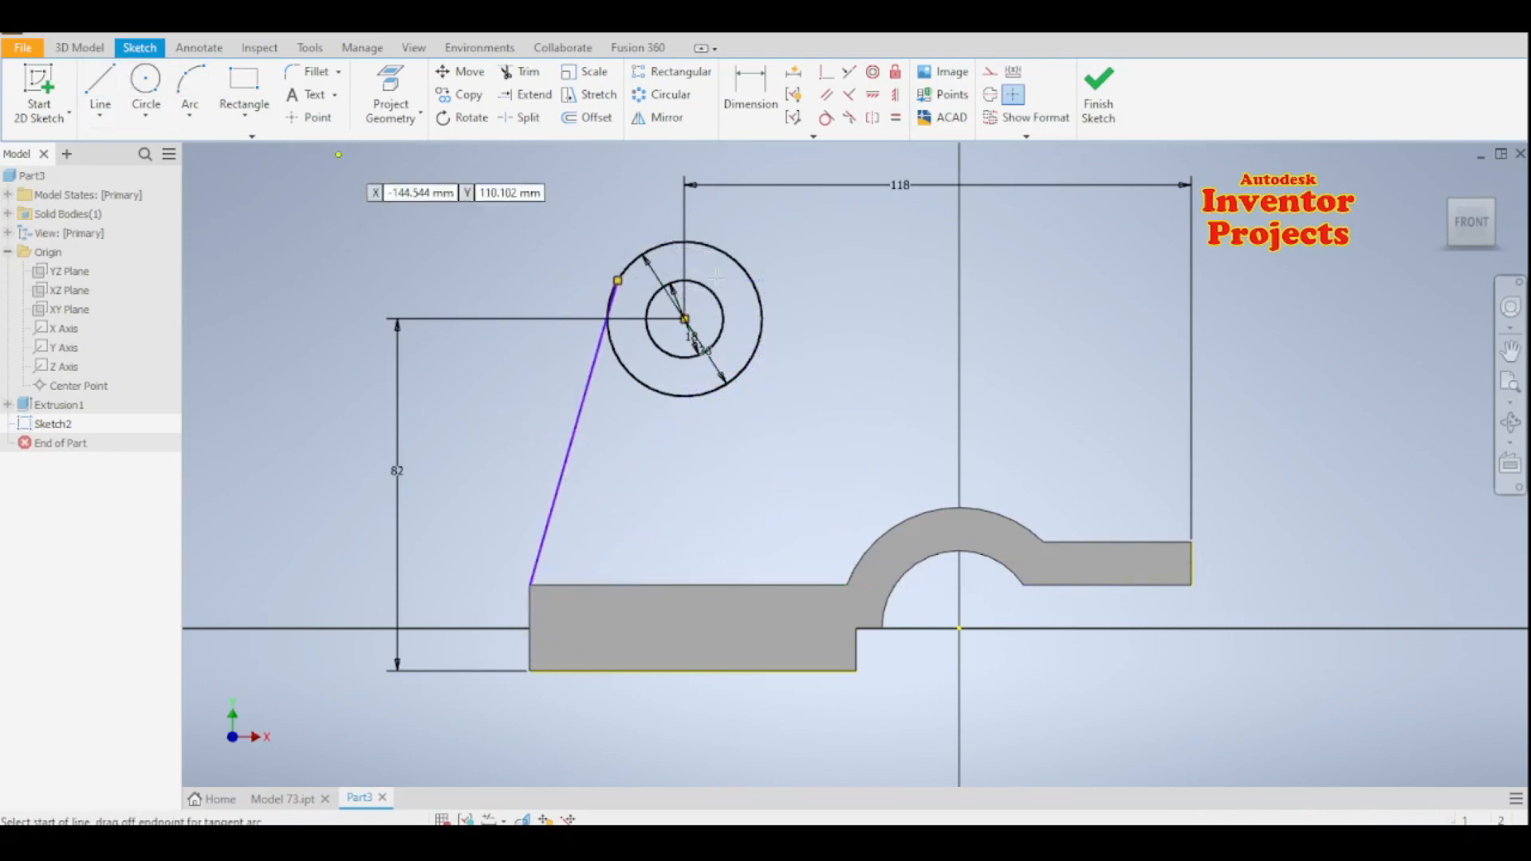
{"action": "left_click", "coordinate": [755, 283]}
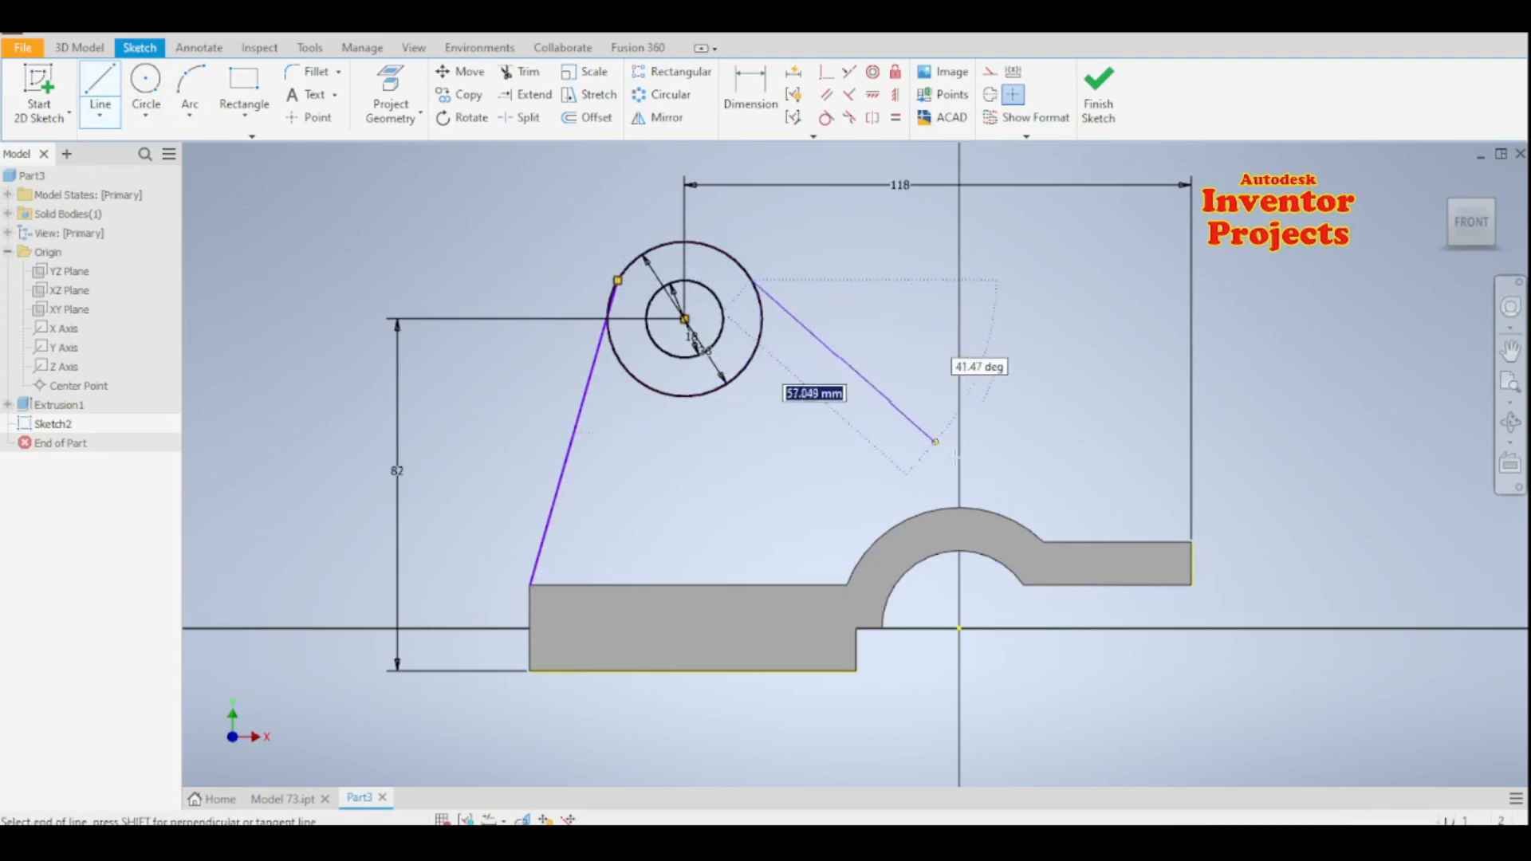
{"action": "left_click", "coordinate": [1011, 518]}
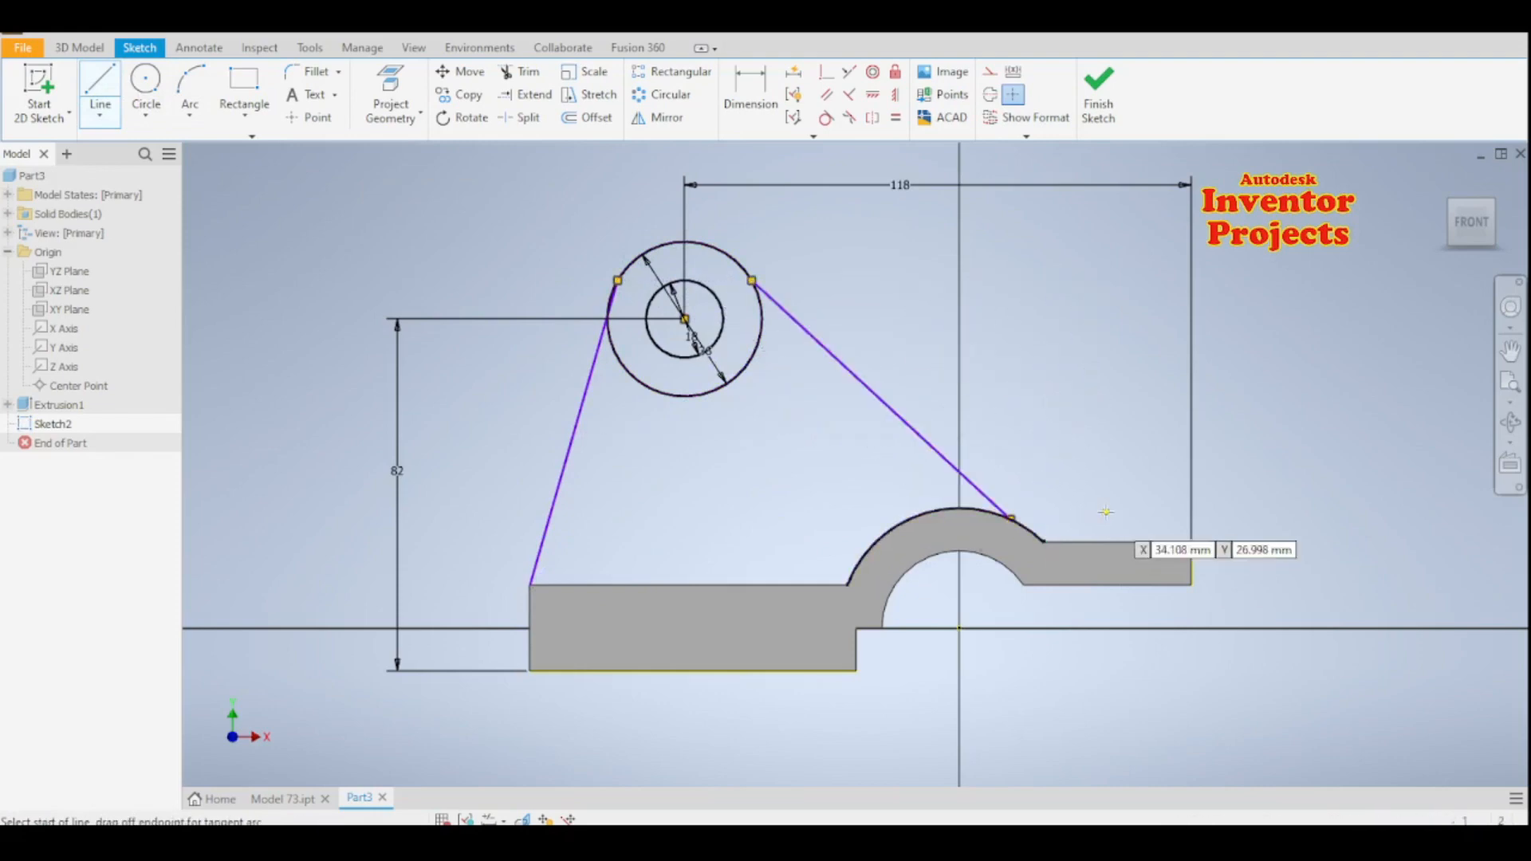
{"action": "key", "text": "Escape"}
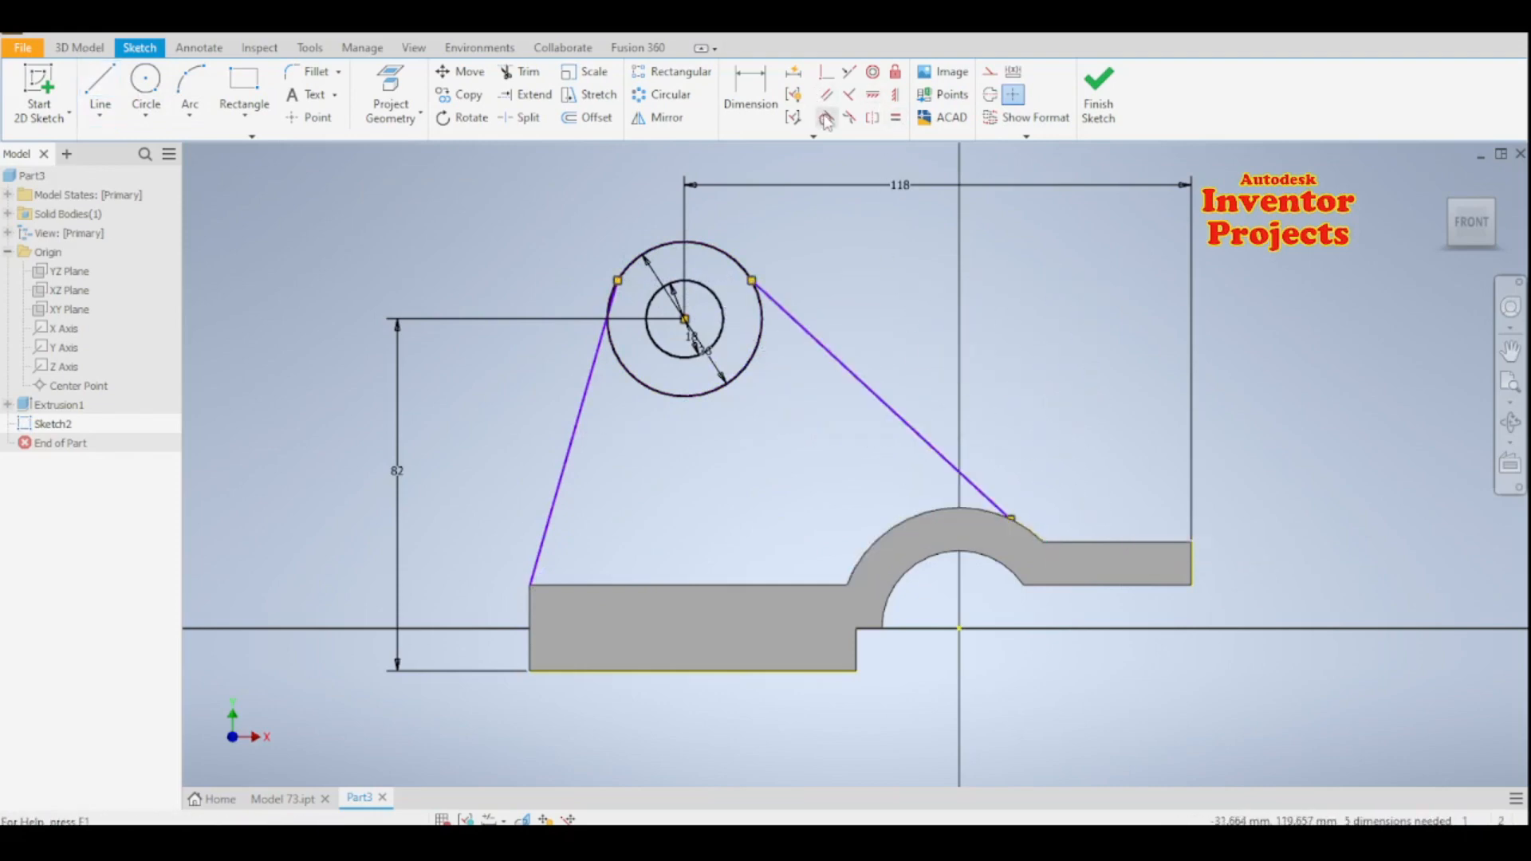
- Make the right line tangent to the base's outer arc and the outer circle, and the left line tangent to the outer circle
{"action": "left_click", "coordinate": [825, 118]}
{"action": "left_click", "coordinate": [985, 488]}
{"action": "left_click", "coordinate": [1023, 533]}
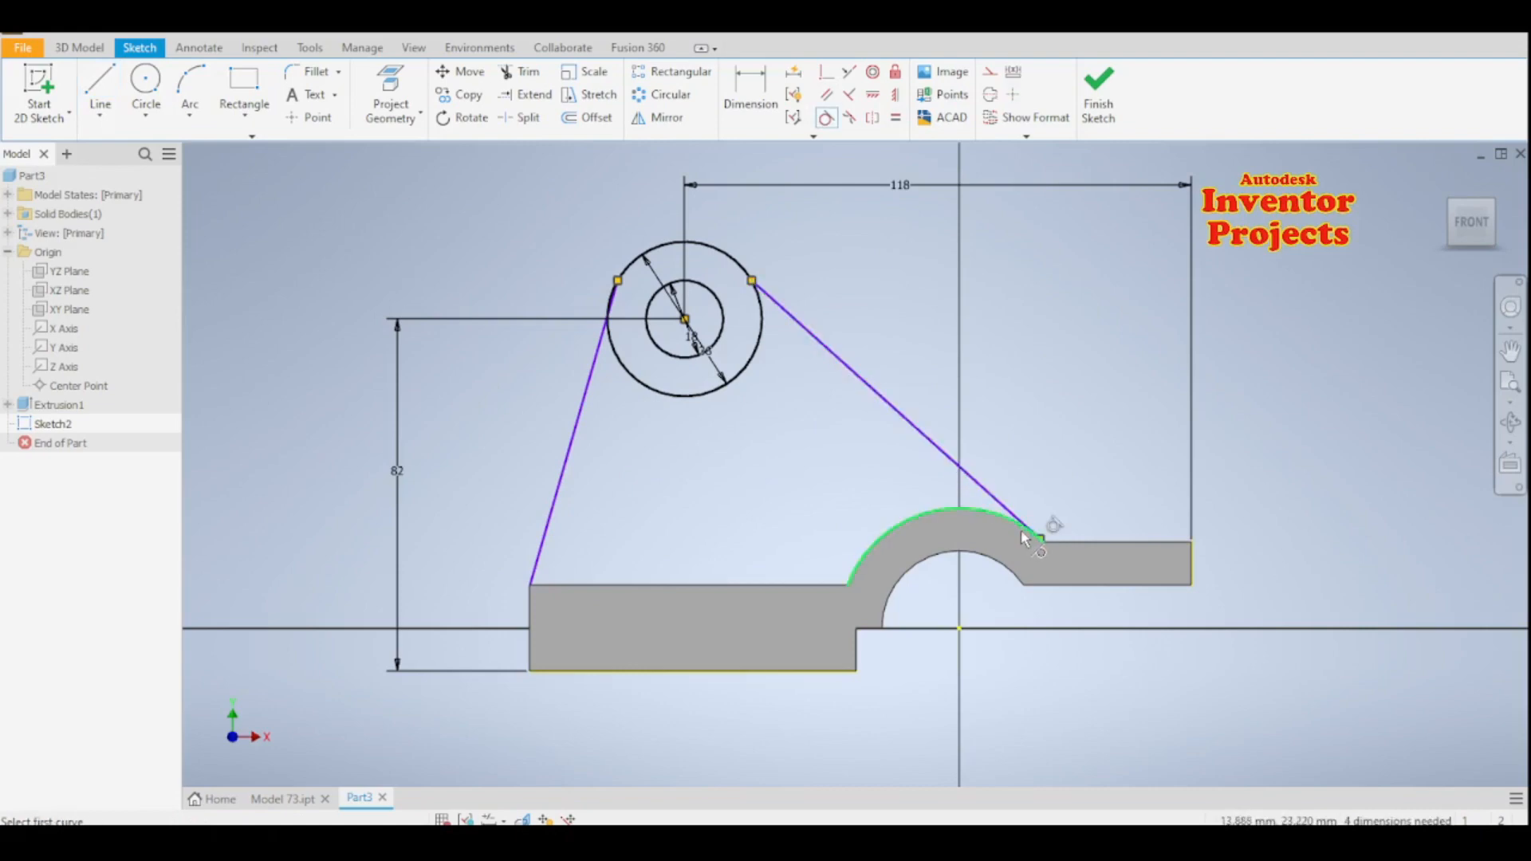
{"action": "left_click", "coordinate": [770, 299]}
{"action": "left_click", "coordinate": [762, 319]}
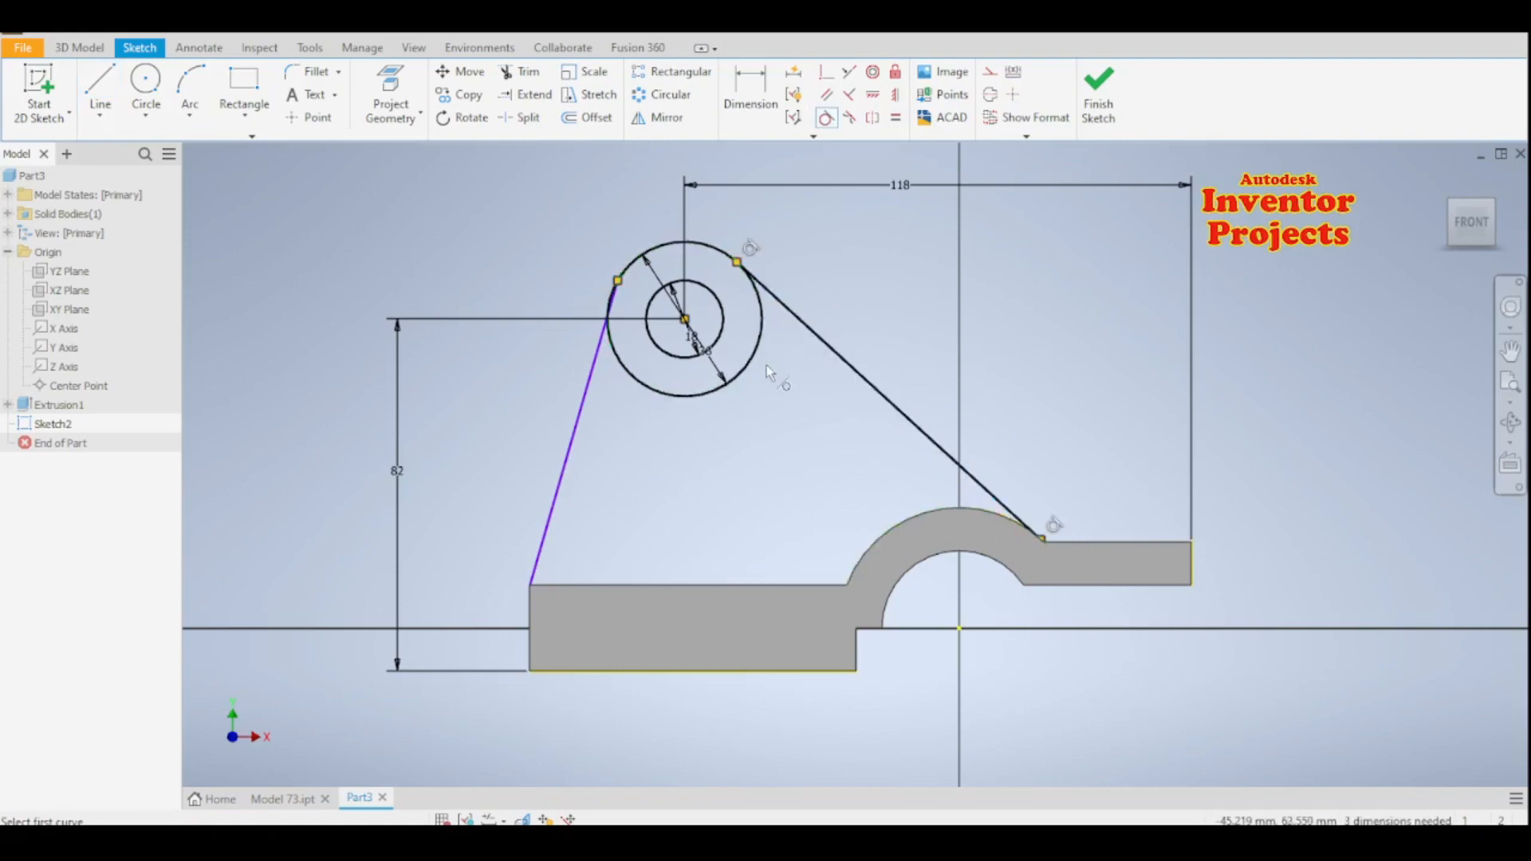
{"action": "left_click", "coordinate": [625, 365]}
{"action": "left_click", "coordinate": [595, 364]}
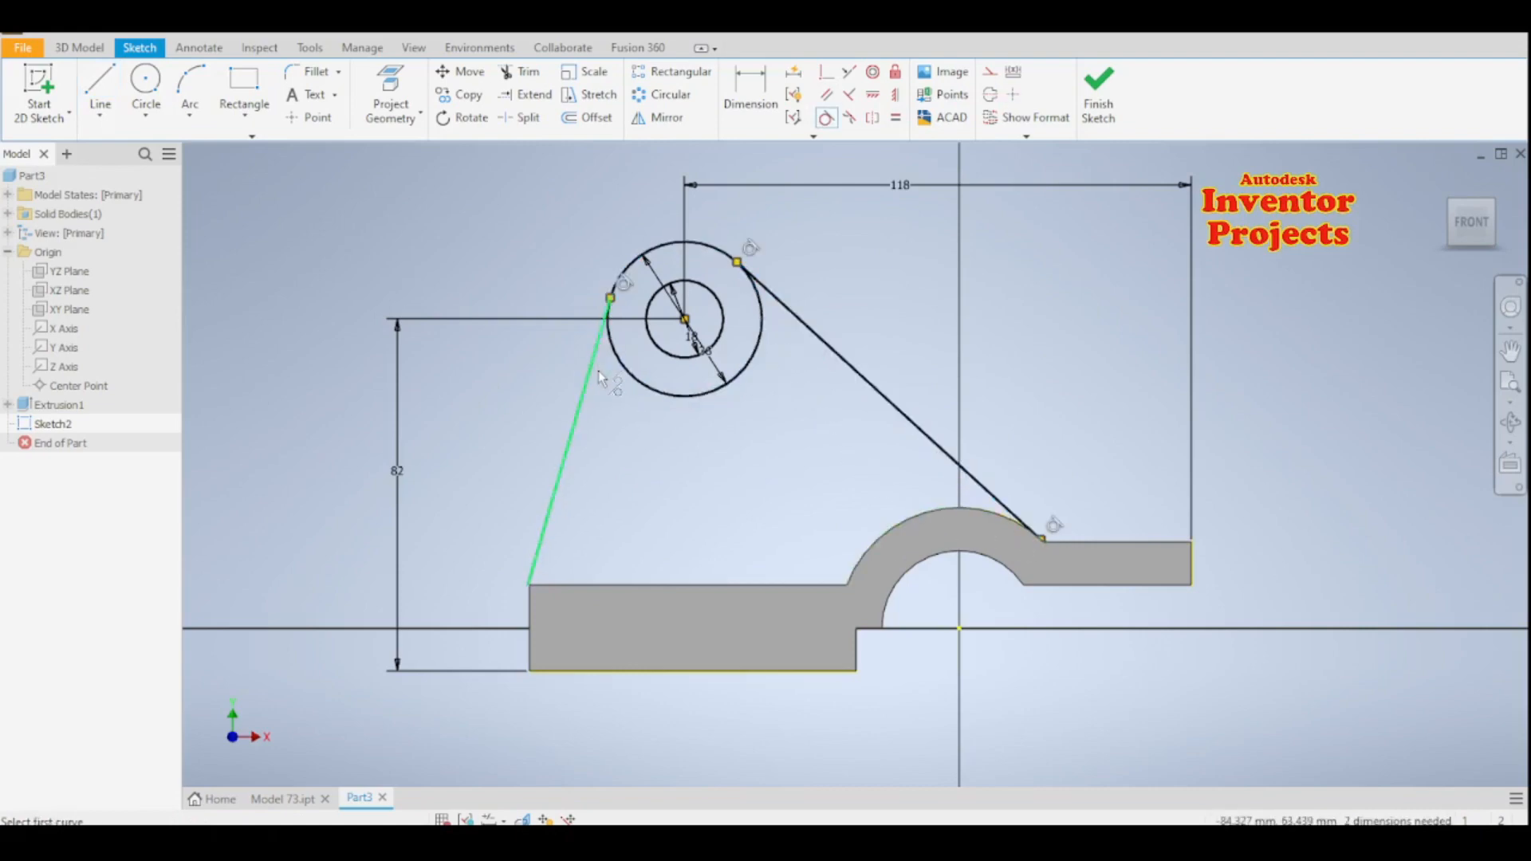
{"action": "key", "text": "Escape"}
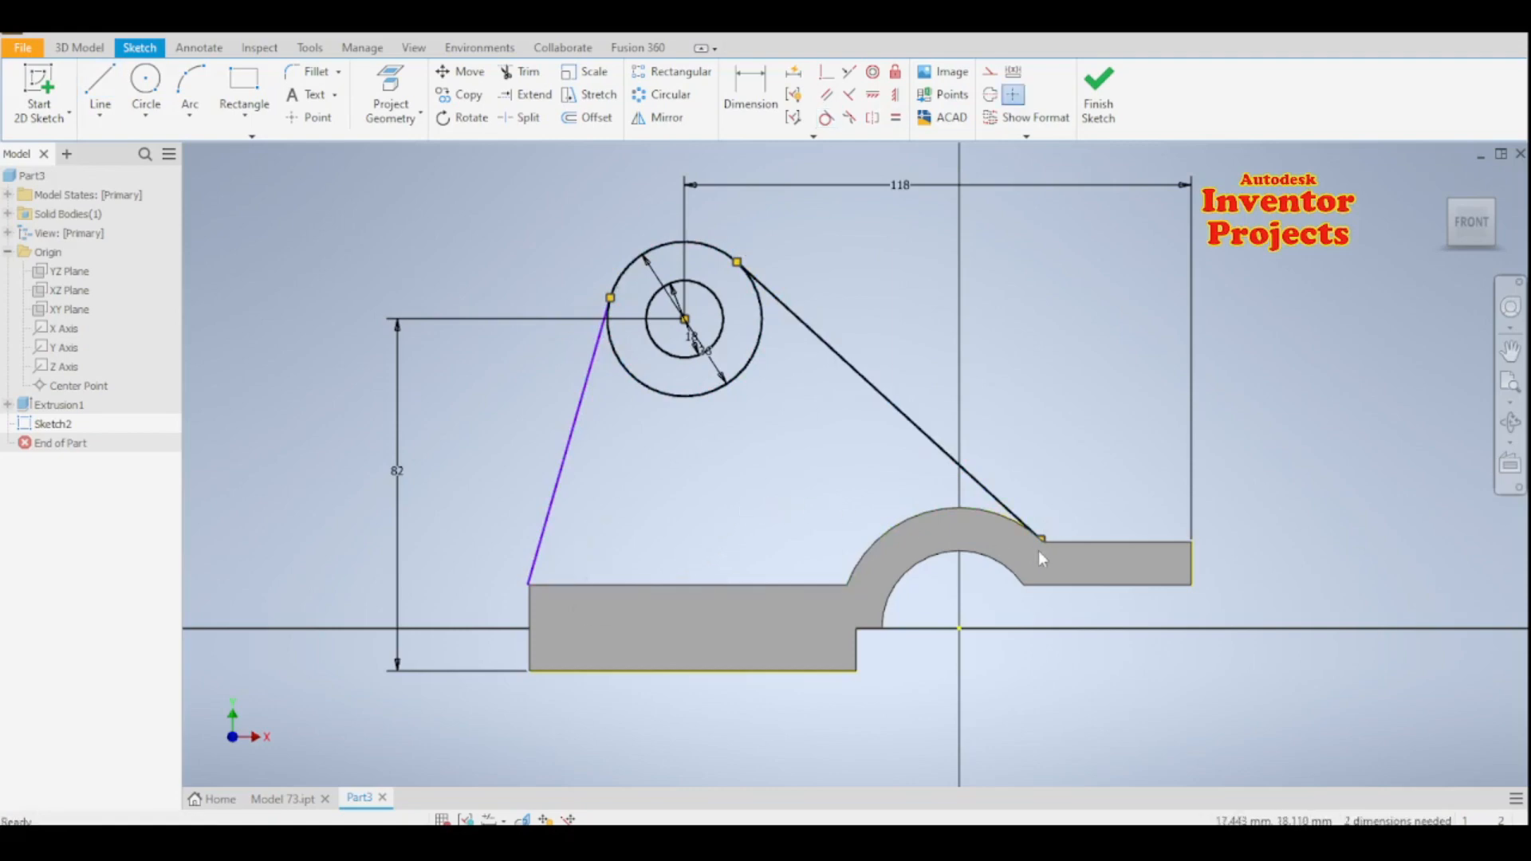
{"action": "scroll", "coordinate": [1041, 548], "scroll_direction": "up", "scroll_amount": 5}
{"action": "scroll", "coordinate": [1036, 410], "scroll_direction": "up", "scroll_amount": 2}
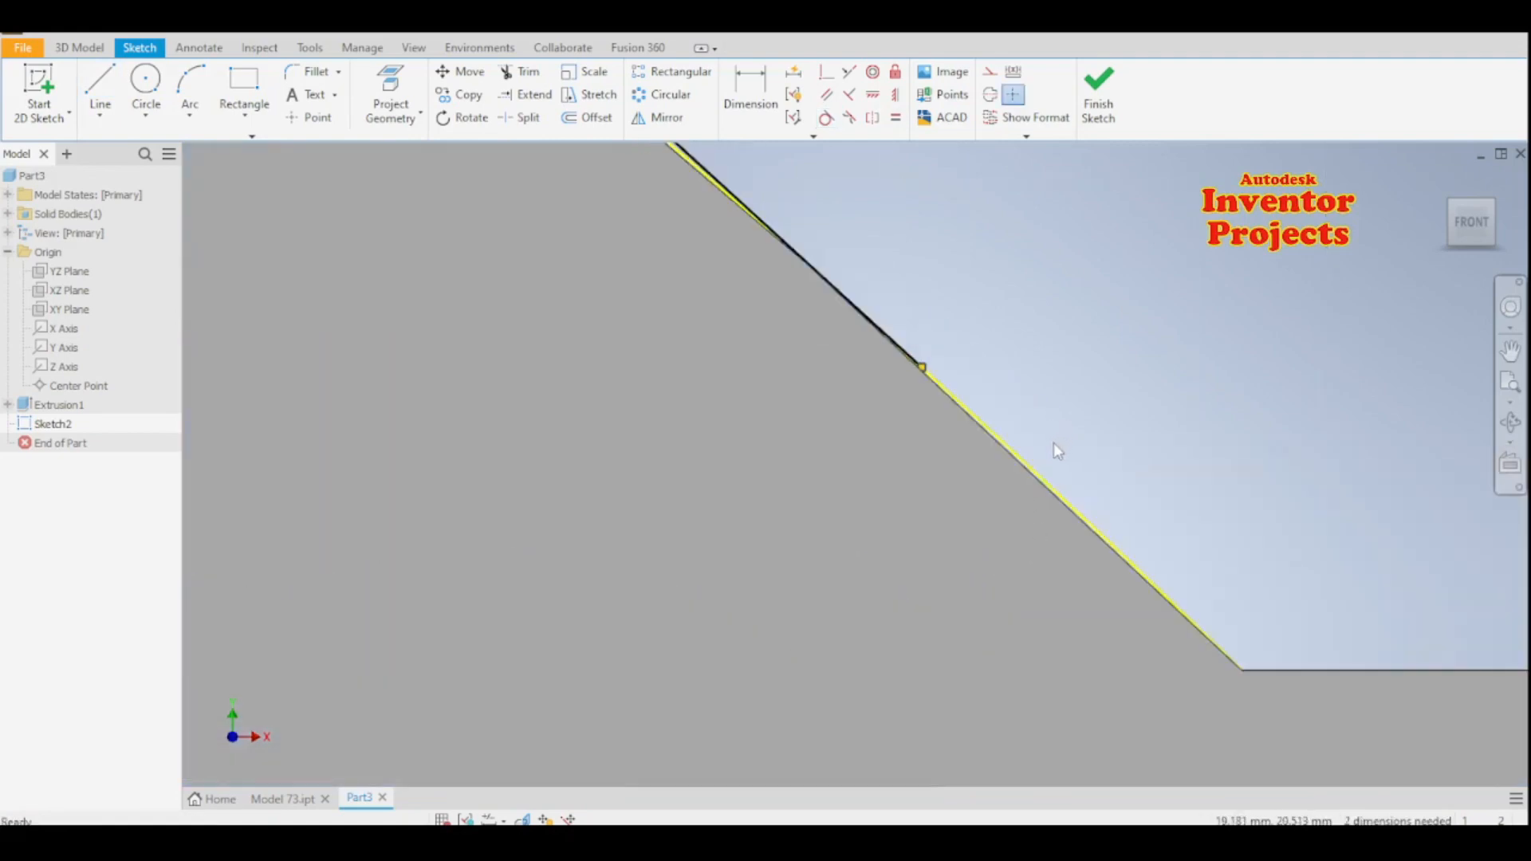
{"action": "scroll", "coordinate": [1054, 451], "scroll_direction": "down", "scroll_amount": 4}
{"action": "scroll", "coordinate": [1060, 538], "scroll_direction": "up", "scroll_amount": 2}
{"action": "scroll", "coordinate": [1063, 541], "scroll_direction": "down", "scroll_amount": 3}
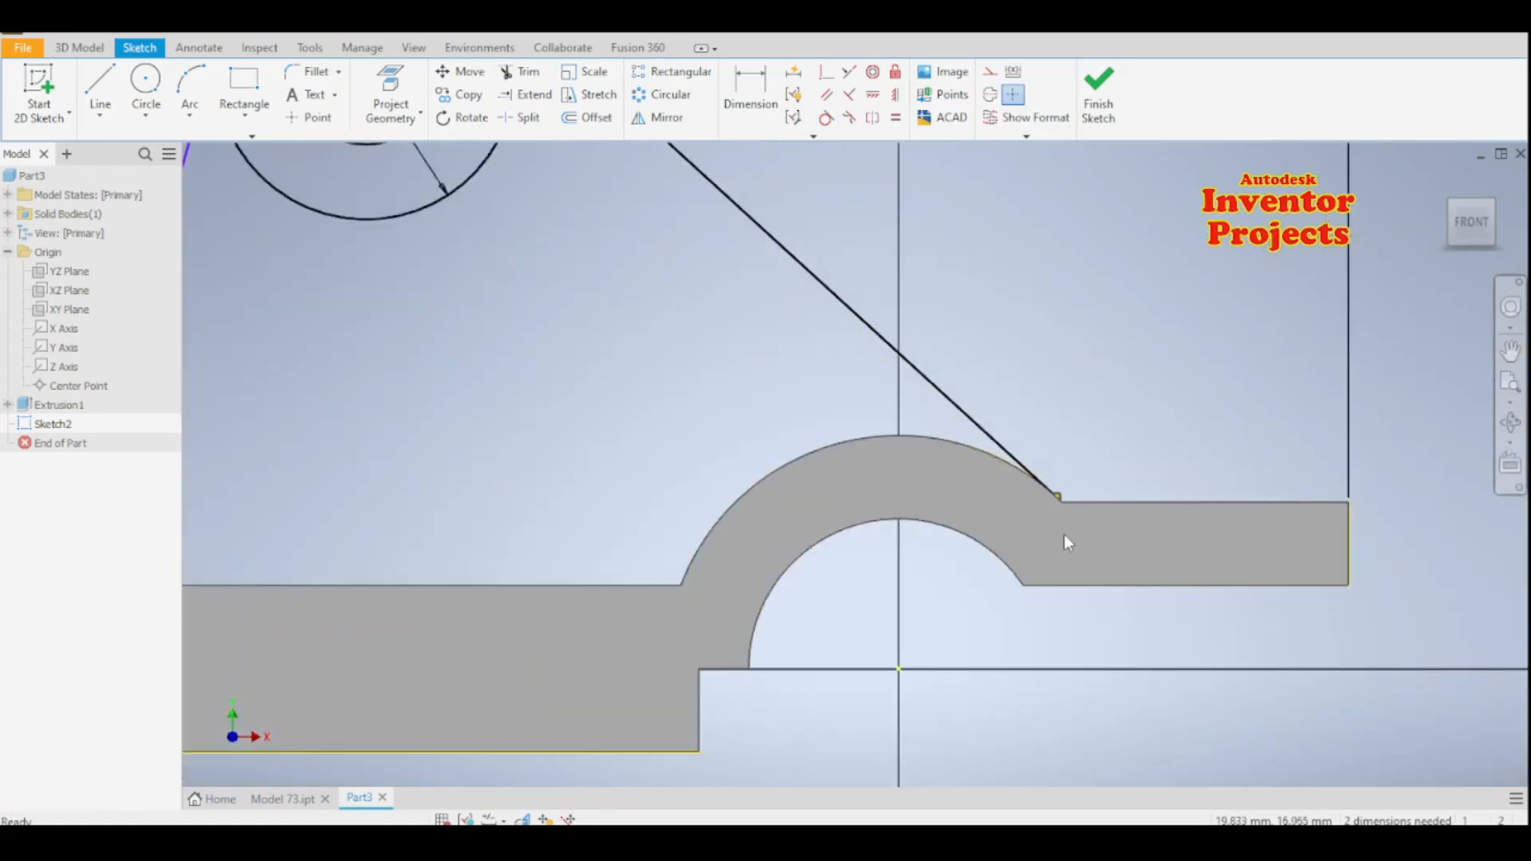
{"action": "scroll", "coordinate": [1063, 535], "scroll_direction": "down", "scroll_amount": 5}
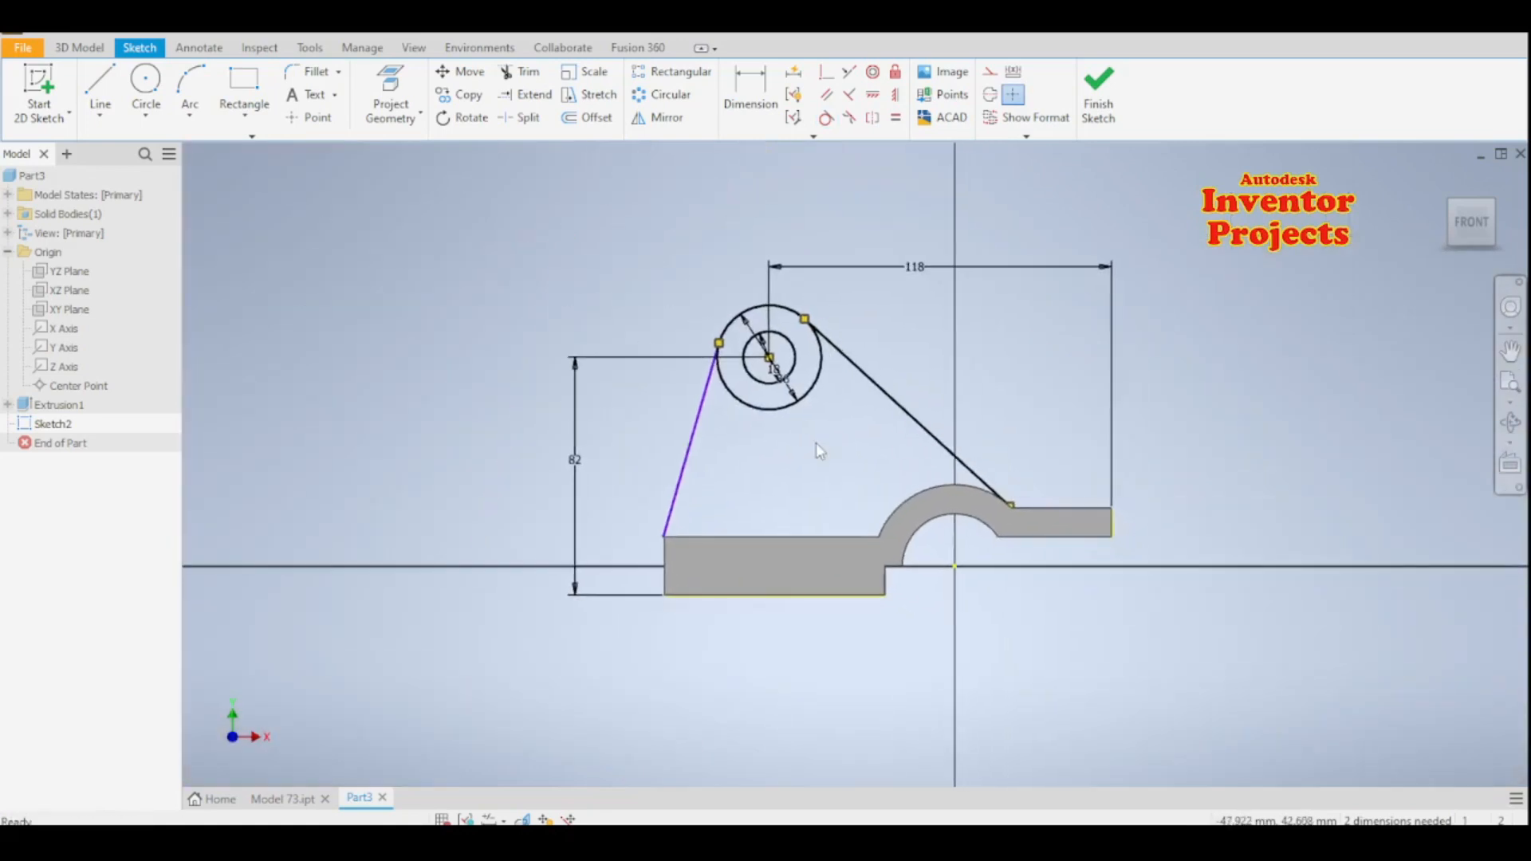
{"action": "left_click", "coordinate": [1099, 111]}
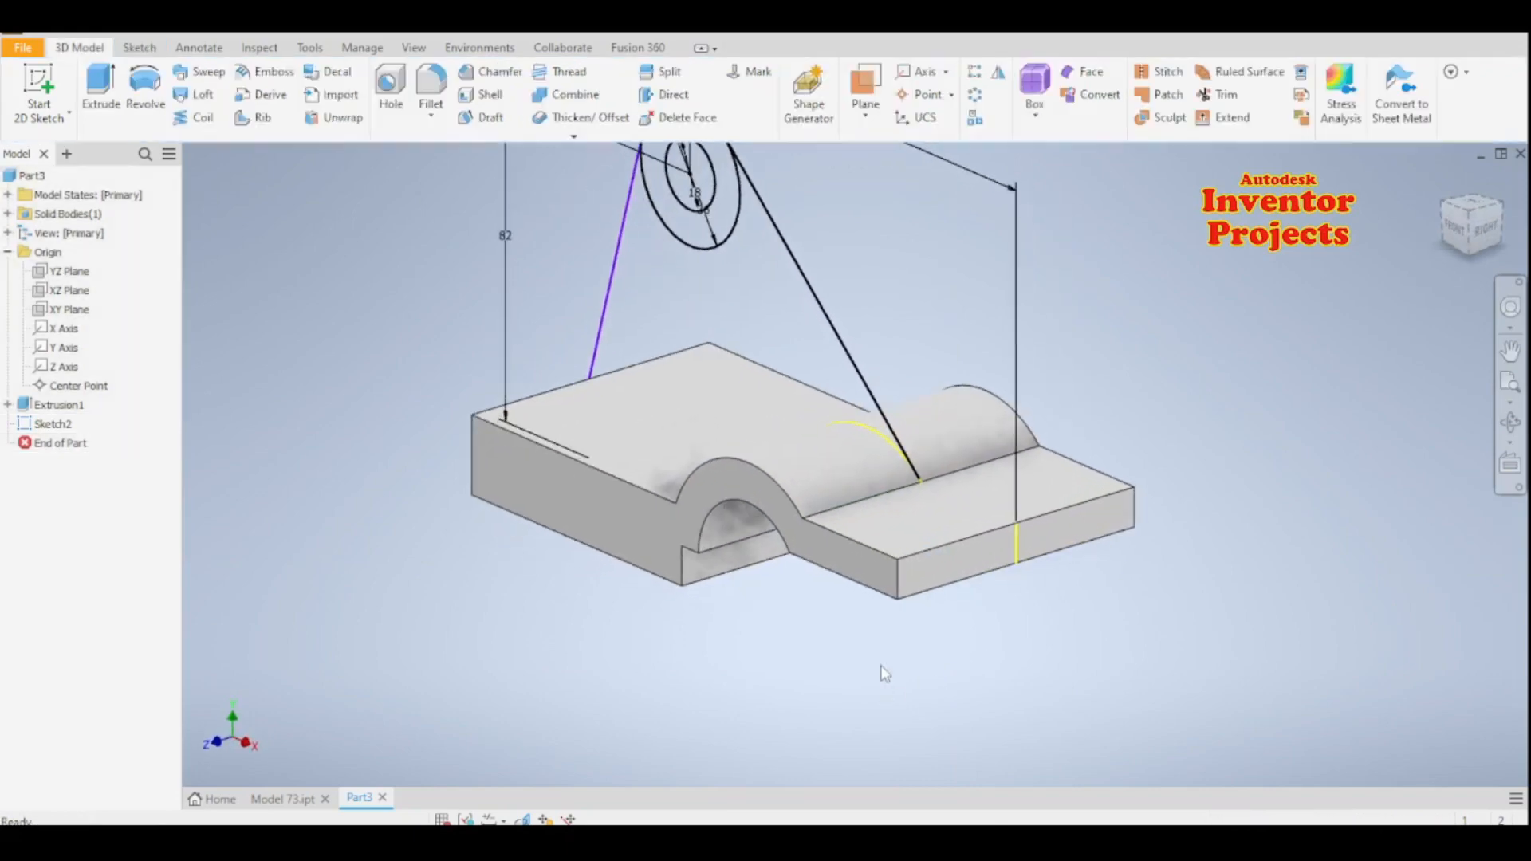
{"action": "scroll", "coordinate": [883, 674], "scroll_direction": "down", "scroll_amount": 4}
{"action": "scroll", "coordinate": [884, 674], "scroll_direction": "up", "scroll_amount": 2}
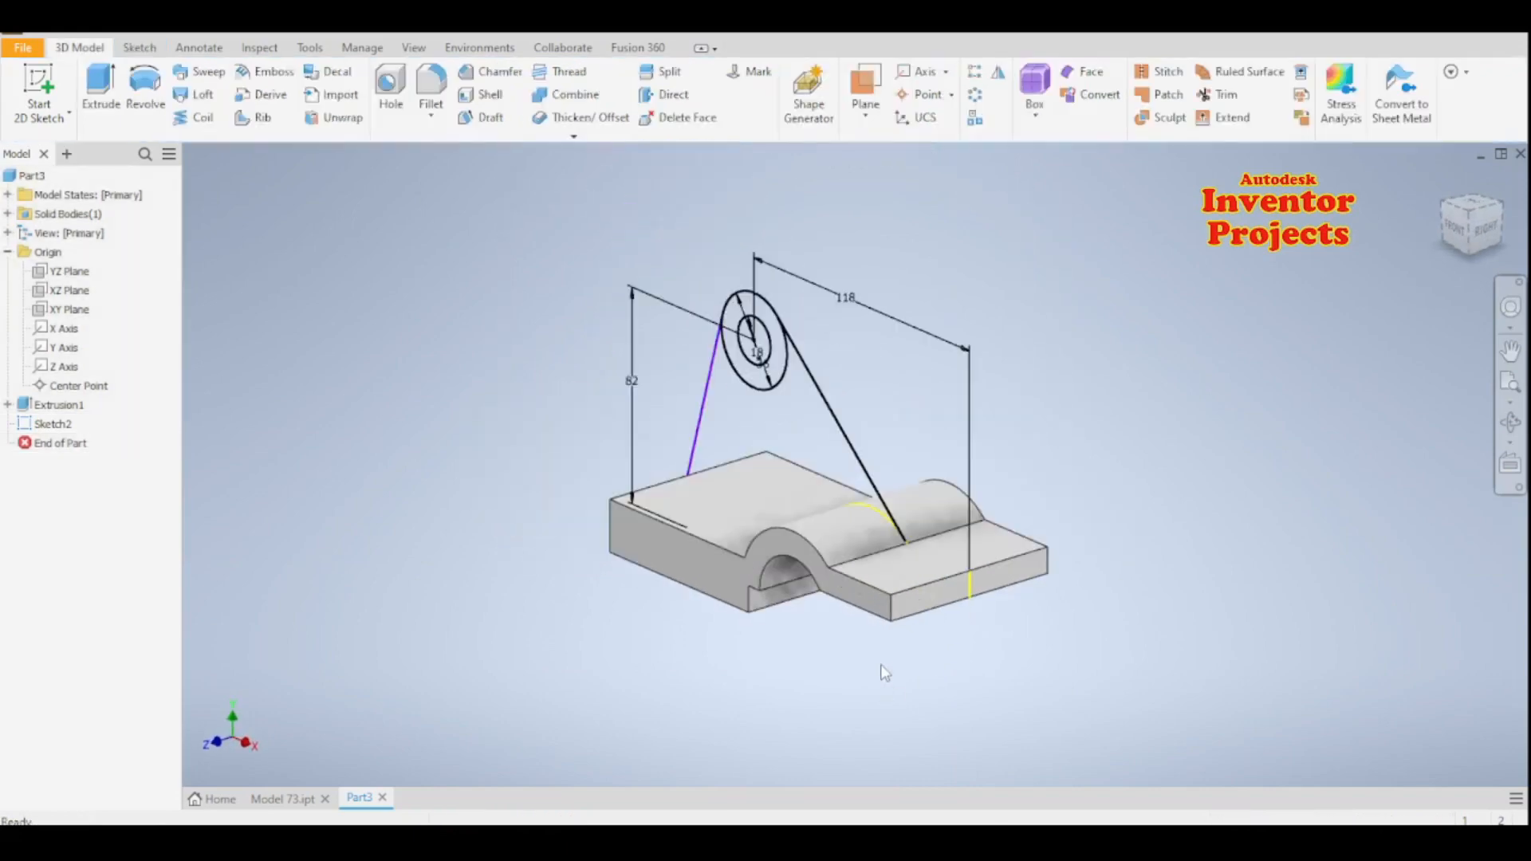
{"action": "left_click", "coordinate": [108, 94]}
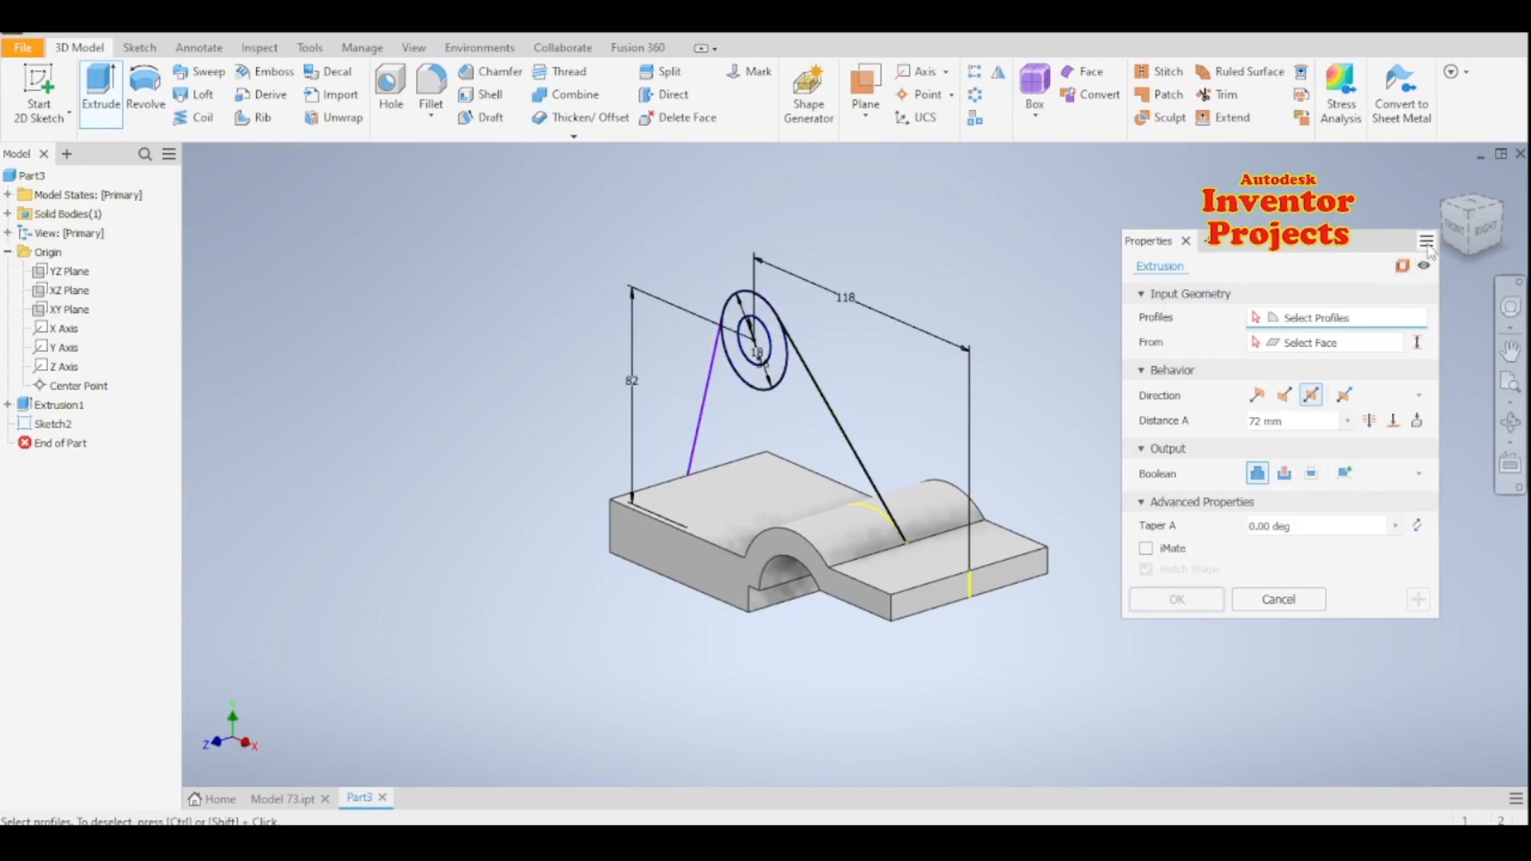
{"action": "key", "text": "Escape"}
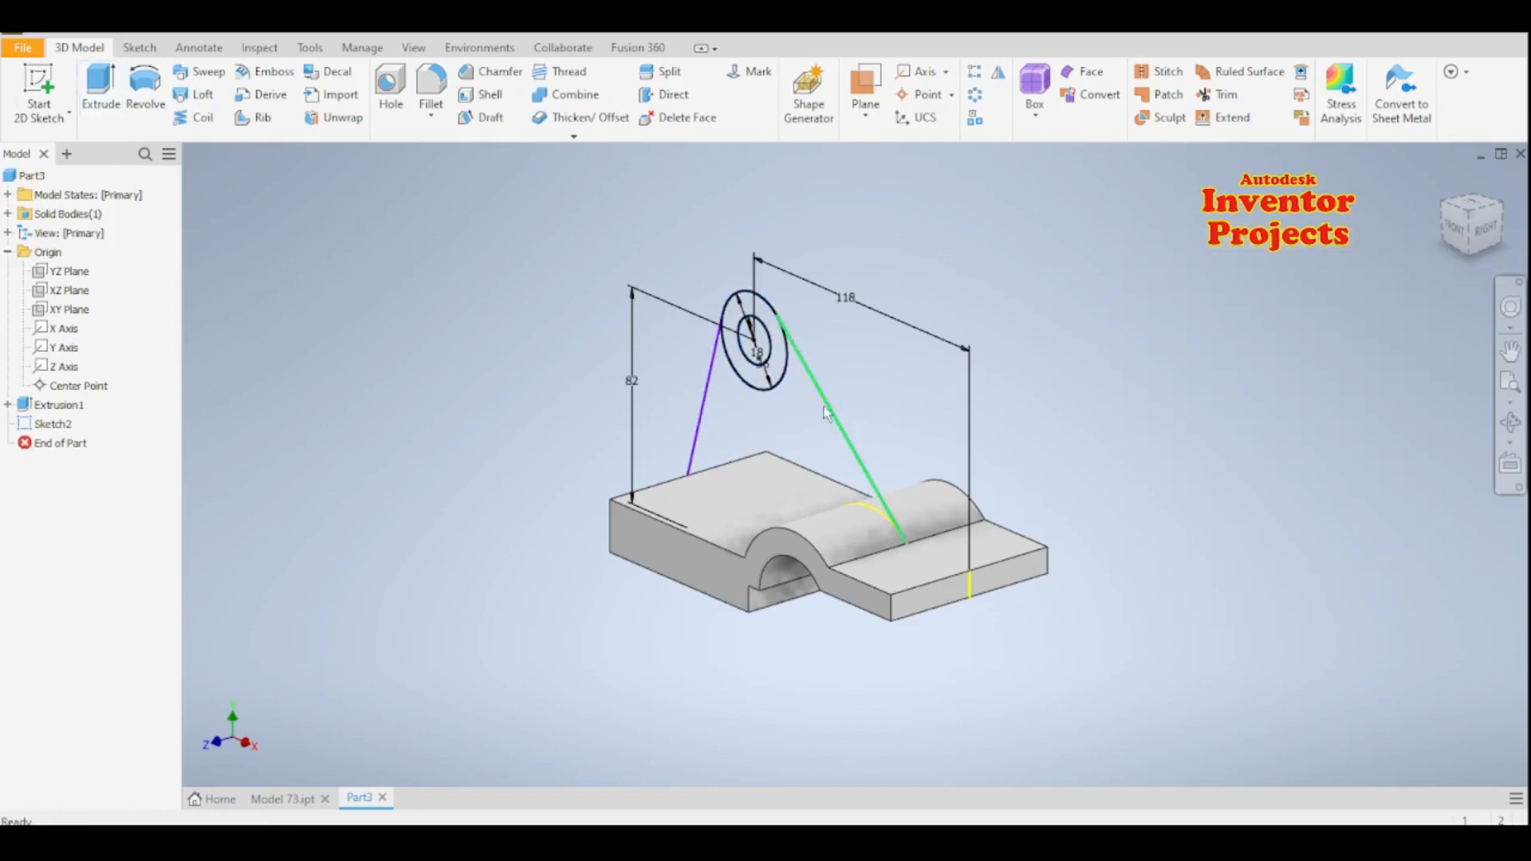
{"action": "left_click", "coordinate": [825, 407]}
{"action": "left_click", "coordinate": [930, 393]}
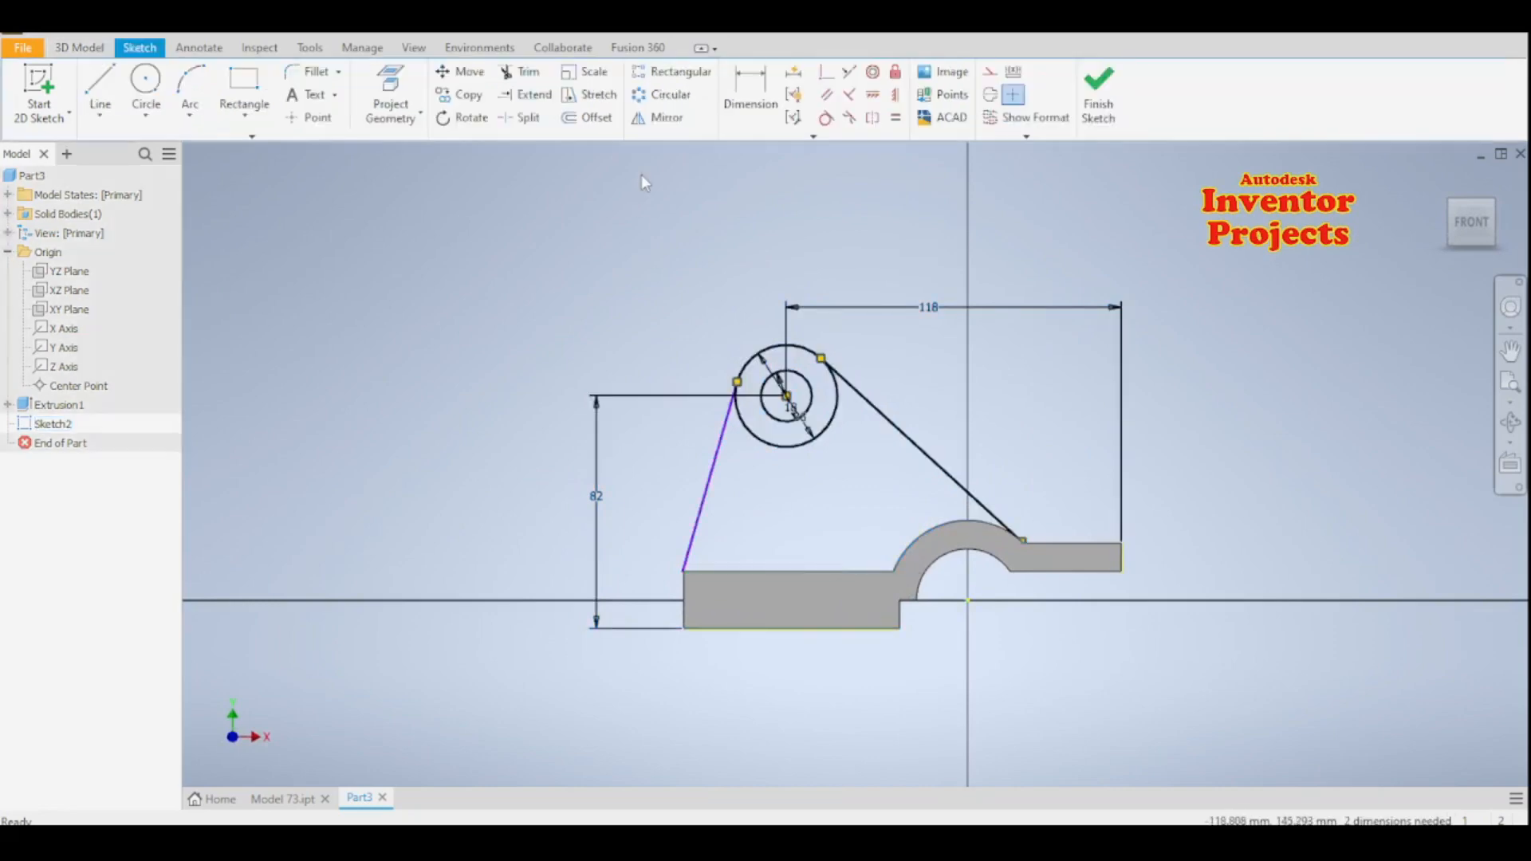
- Attach the left tangent line's loose lower endpoint to the thick block's upper-left corner
{"action": "left_click", "coordinate": [390, 92]}
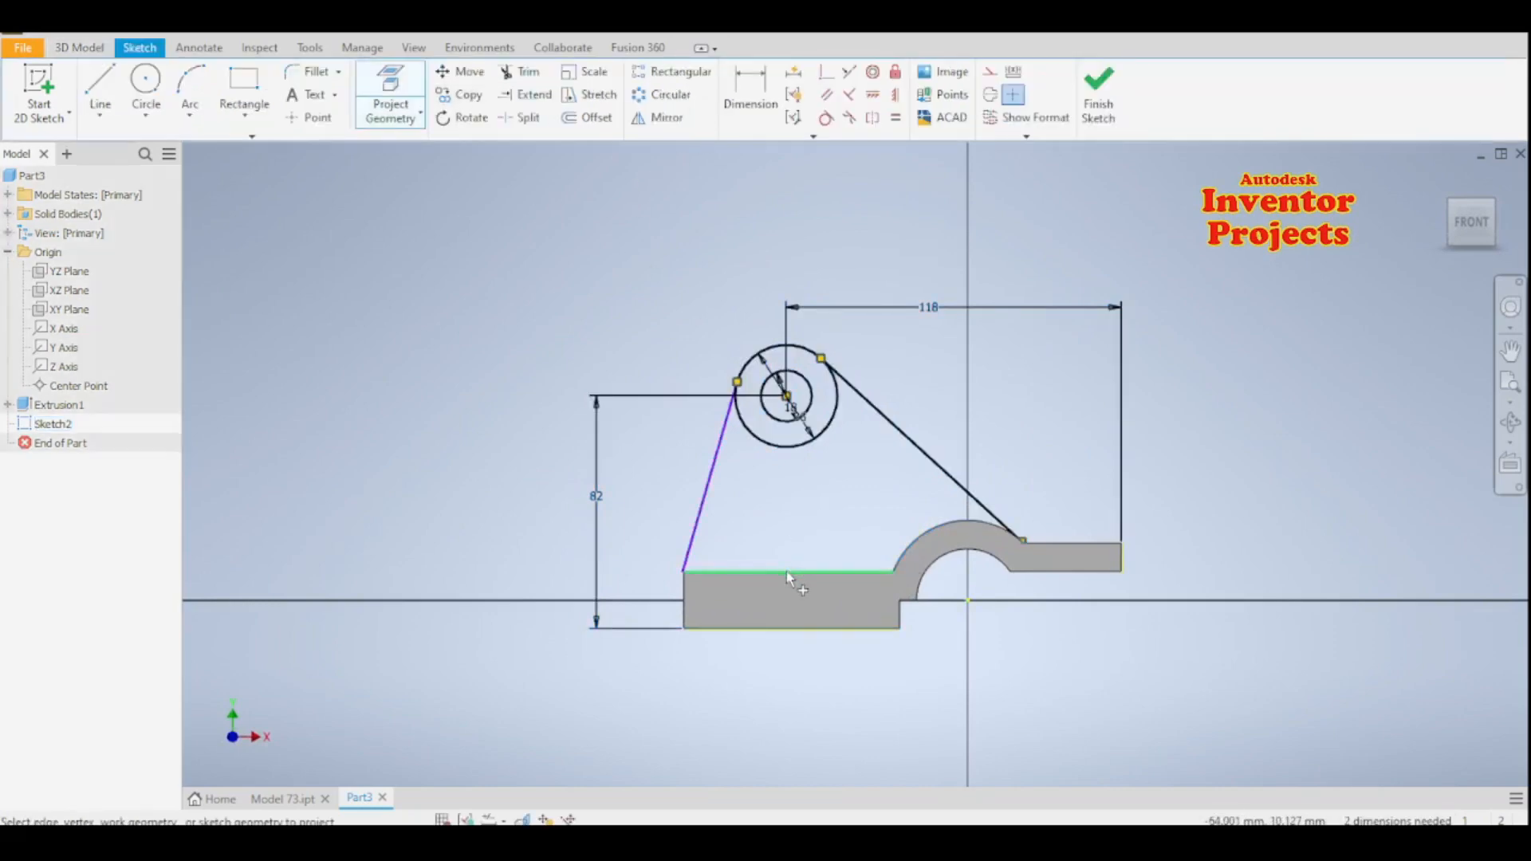
{"action": "scroll", "coordinate": [791, 590], "scroll_direction": "down", "scroll_amount": 5}
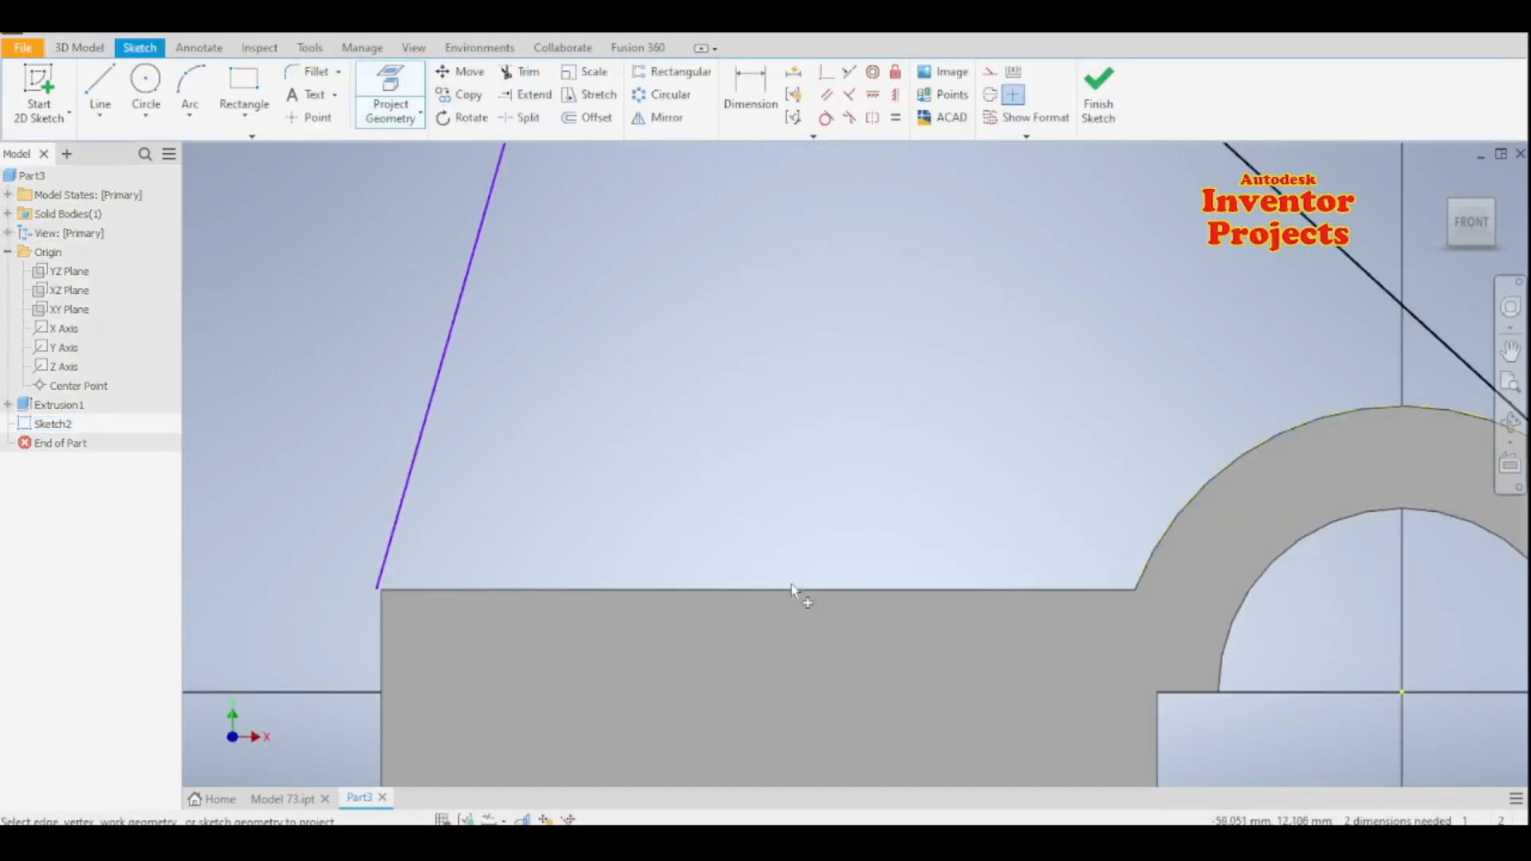
{"action": "scroll", "coordinate": [356, 601], "scroll_direction": "down", "scroll_amount": 5}
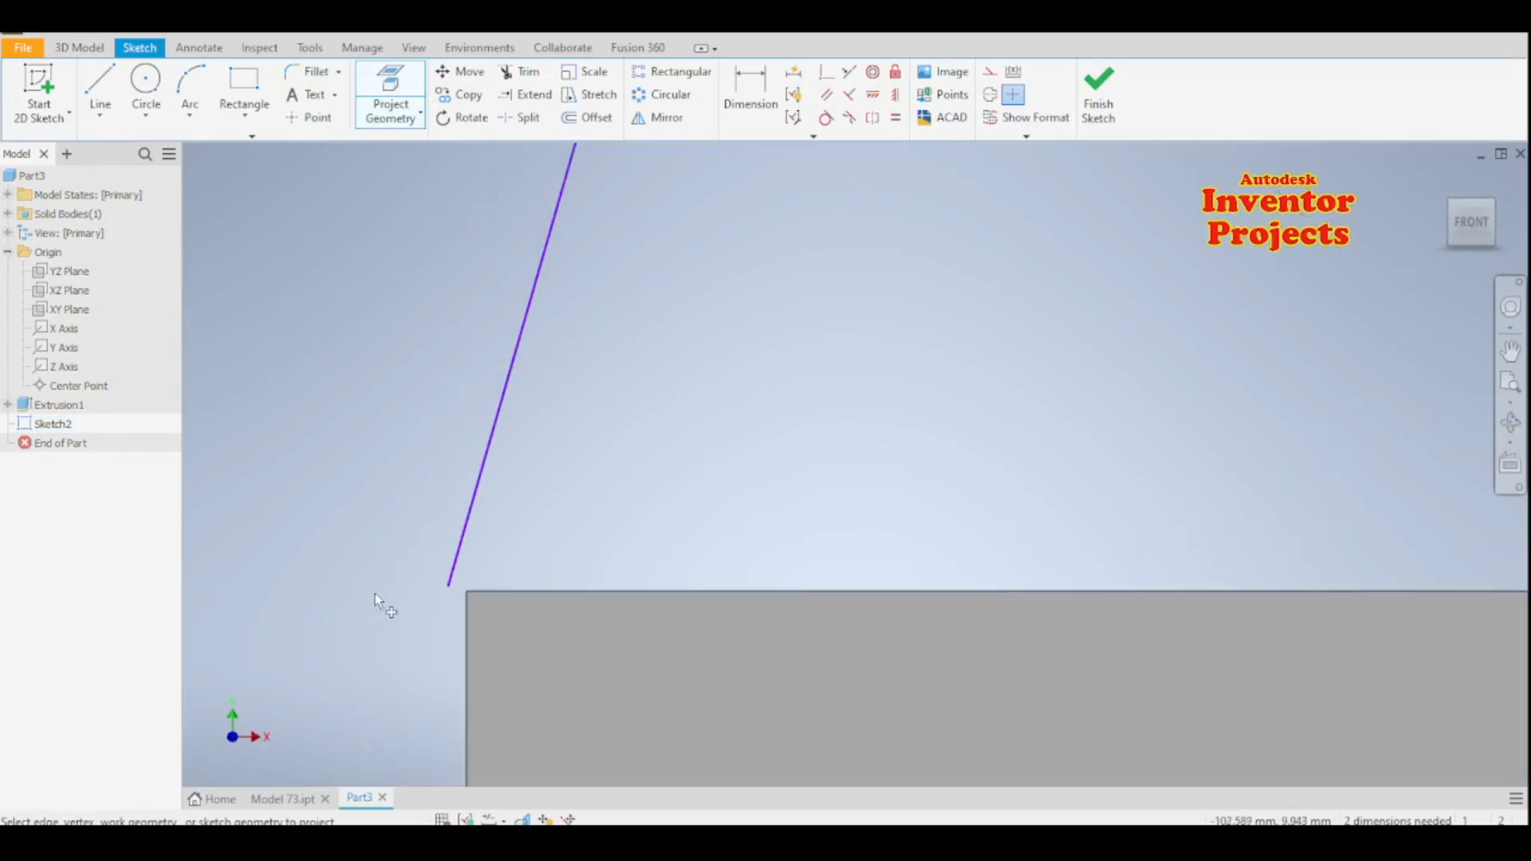
{"action": "key", "text": "Escape"}
{"action": "left_click", "coordinate": [460, 546]}
{"action": "left_click_drag", "start_coordinate": [448, 587], "coordinate": [467, 591]}
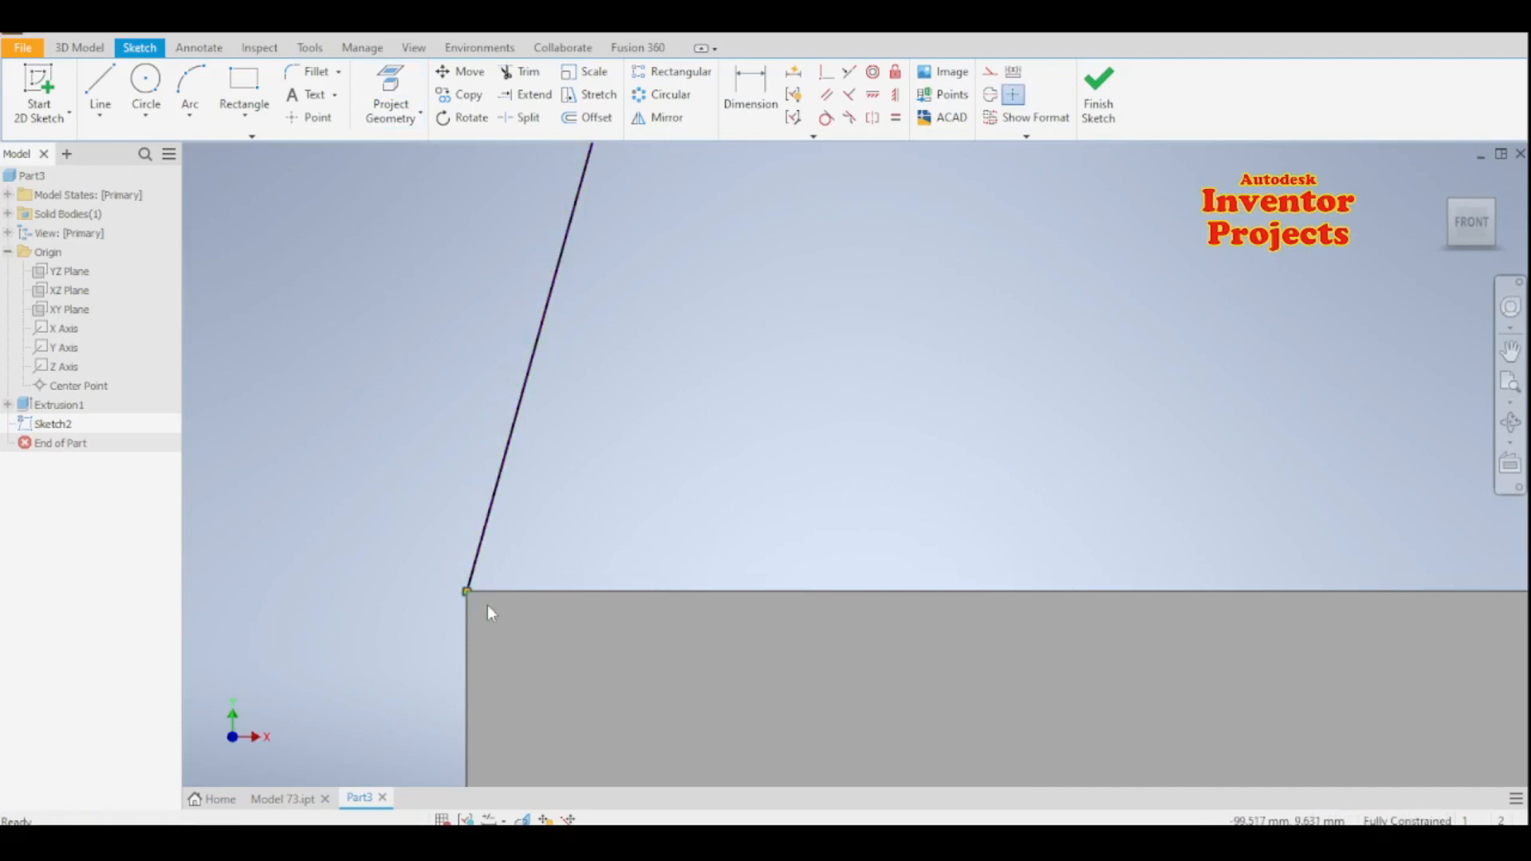
{"action": "left_click", "coordinate": [490, 593]}
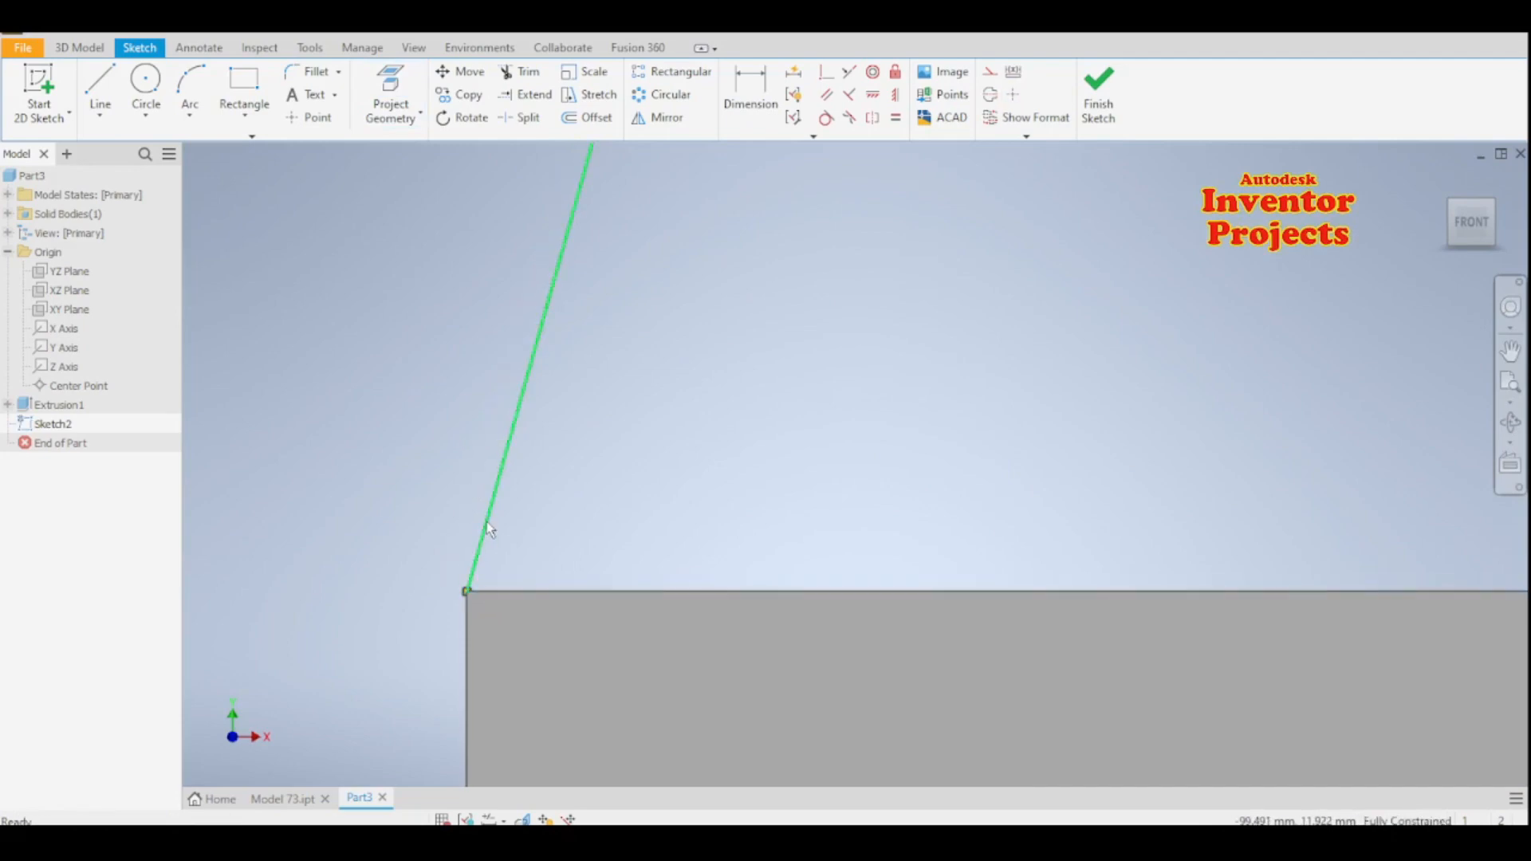
- Try to apply a coincident constraint at the left line's lower endpoint on the thick block's corner
{"action": "left_click", "coordinate": [487, 525]}
{"action": "left_click", "coordinate": [391, 86]}
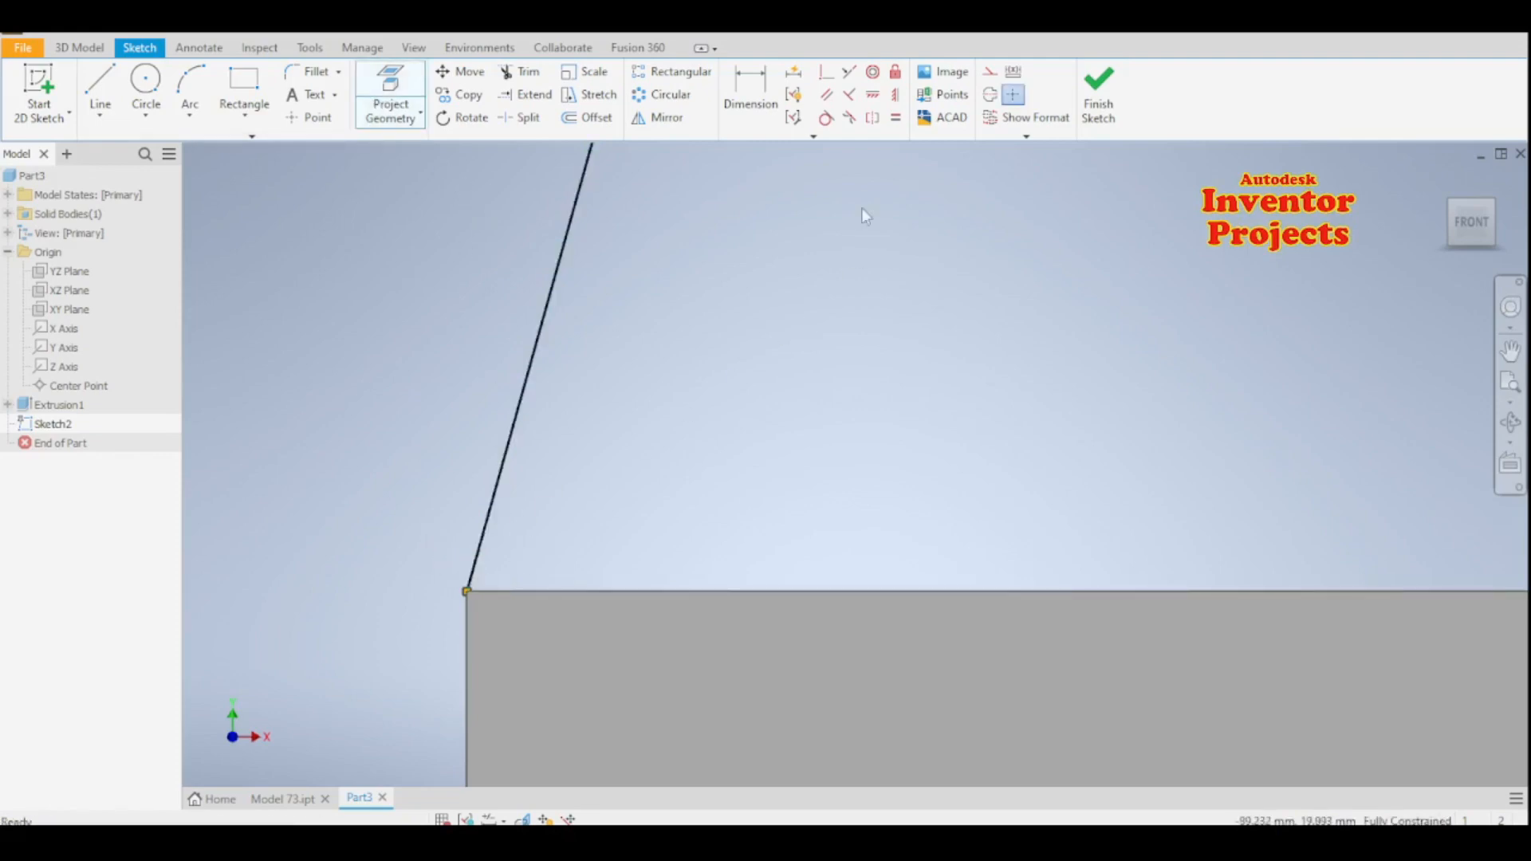
{"action": "key", "text": "Escape"}
{"action": "left_click", "coordinate": [825, 73]}
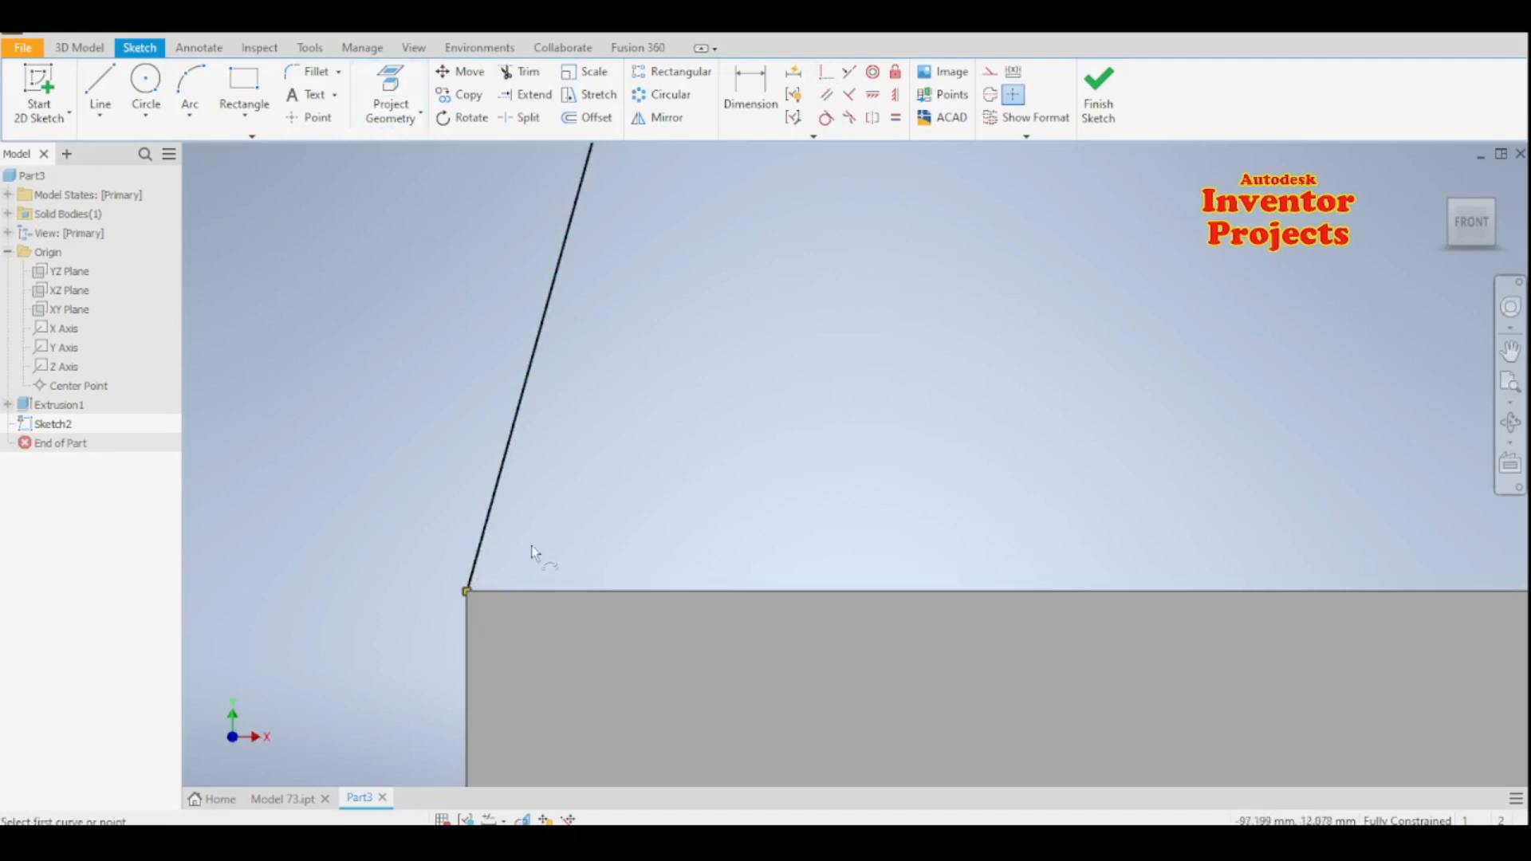
{"action": "left_click", "coordinate": [467, 591]}
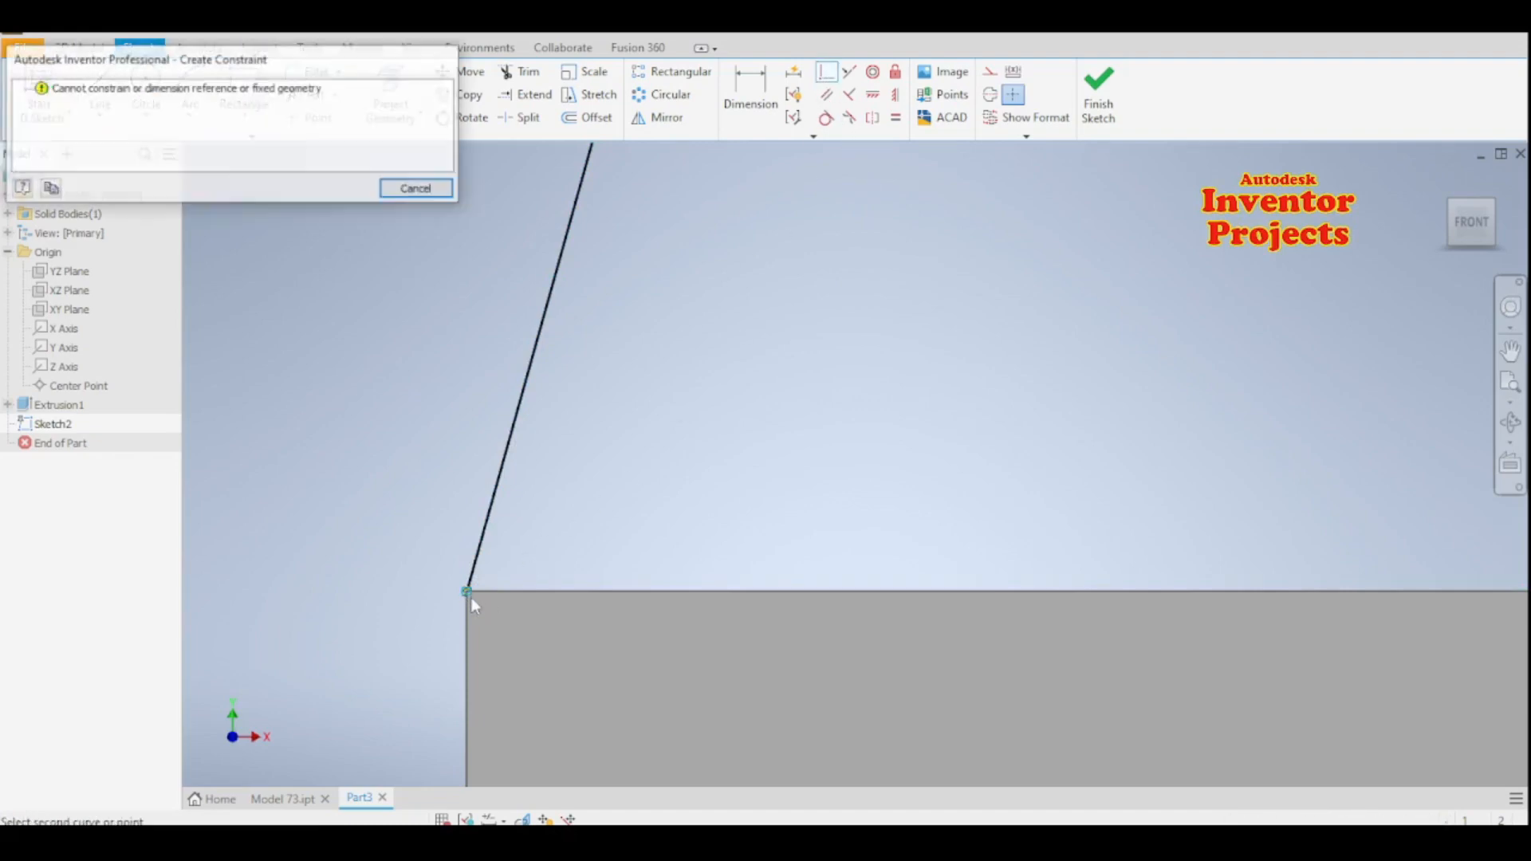
{"action": "left_click", "coordinate": [418, 192]}
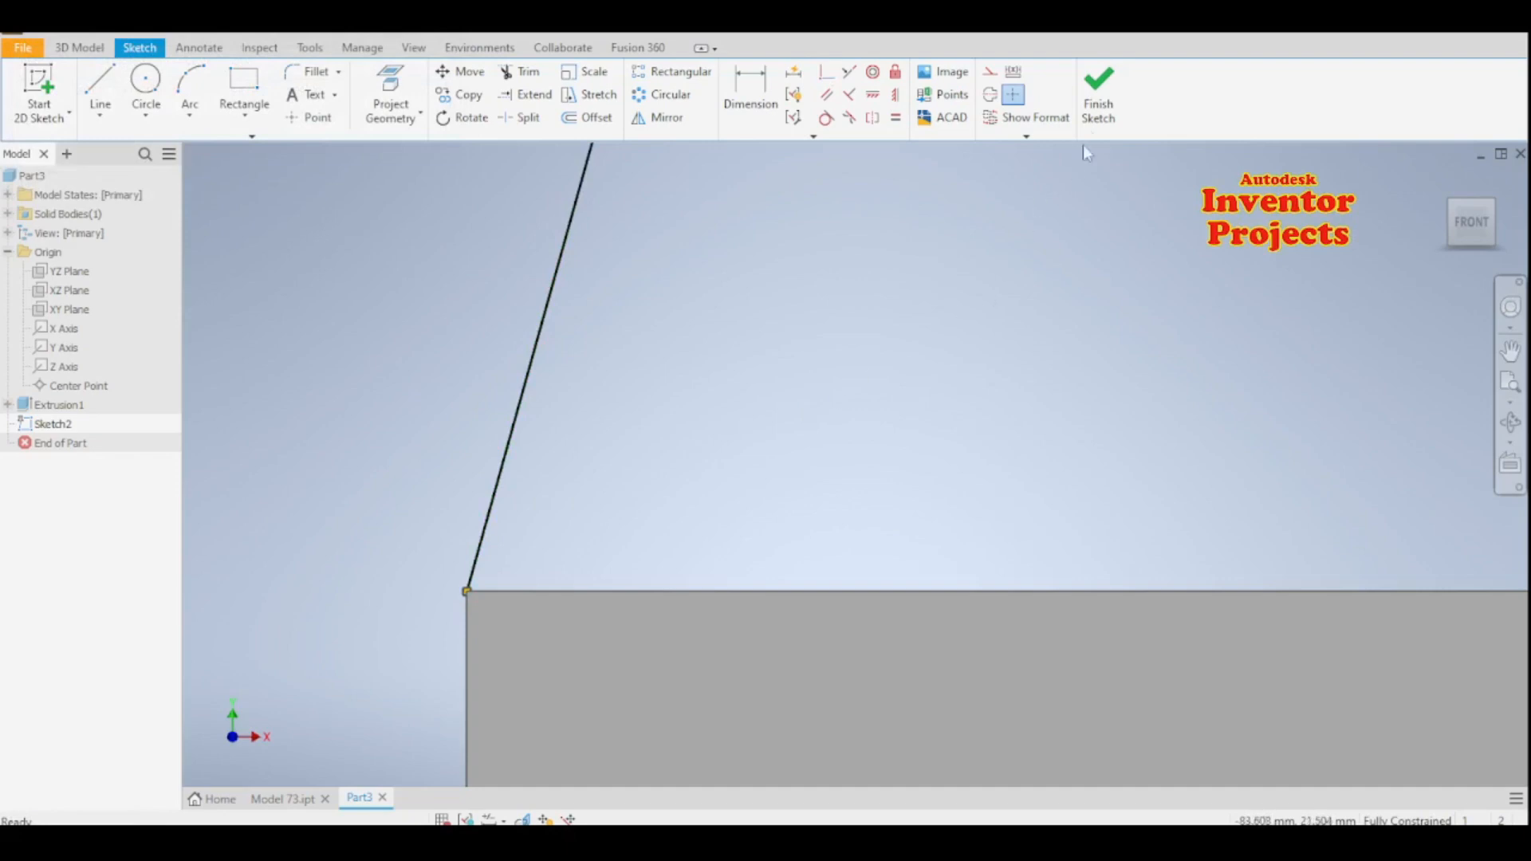
- Finish the sketch and extrude the ring between the two circles symmetrically to a total of 54 mm
{"action": "left_click", "coordinate": [1098, 90]}
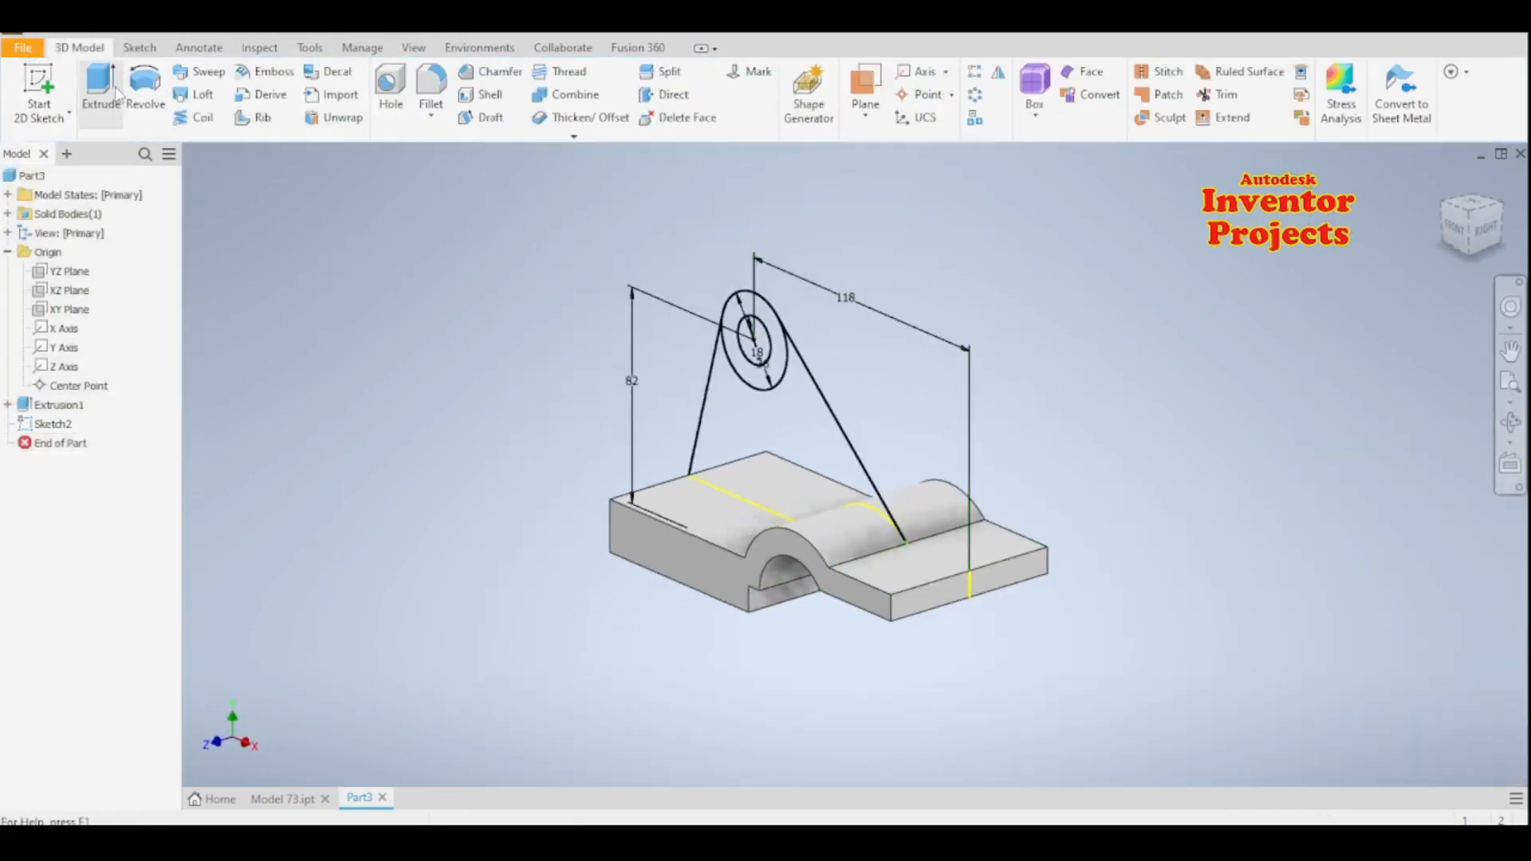
{"action": "left_click", "coordinate": [102, 88]}
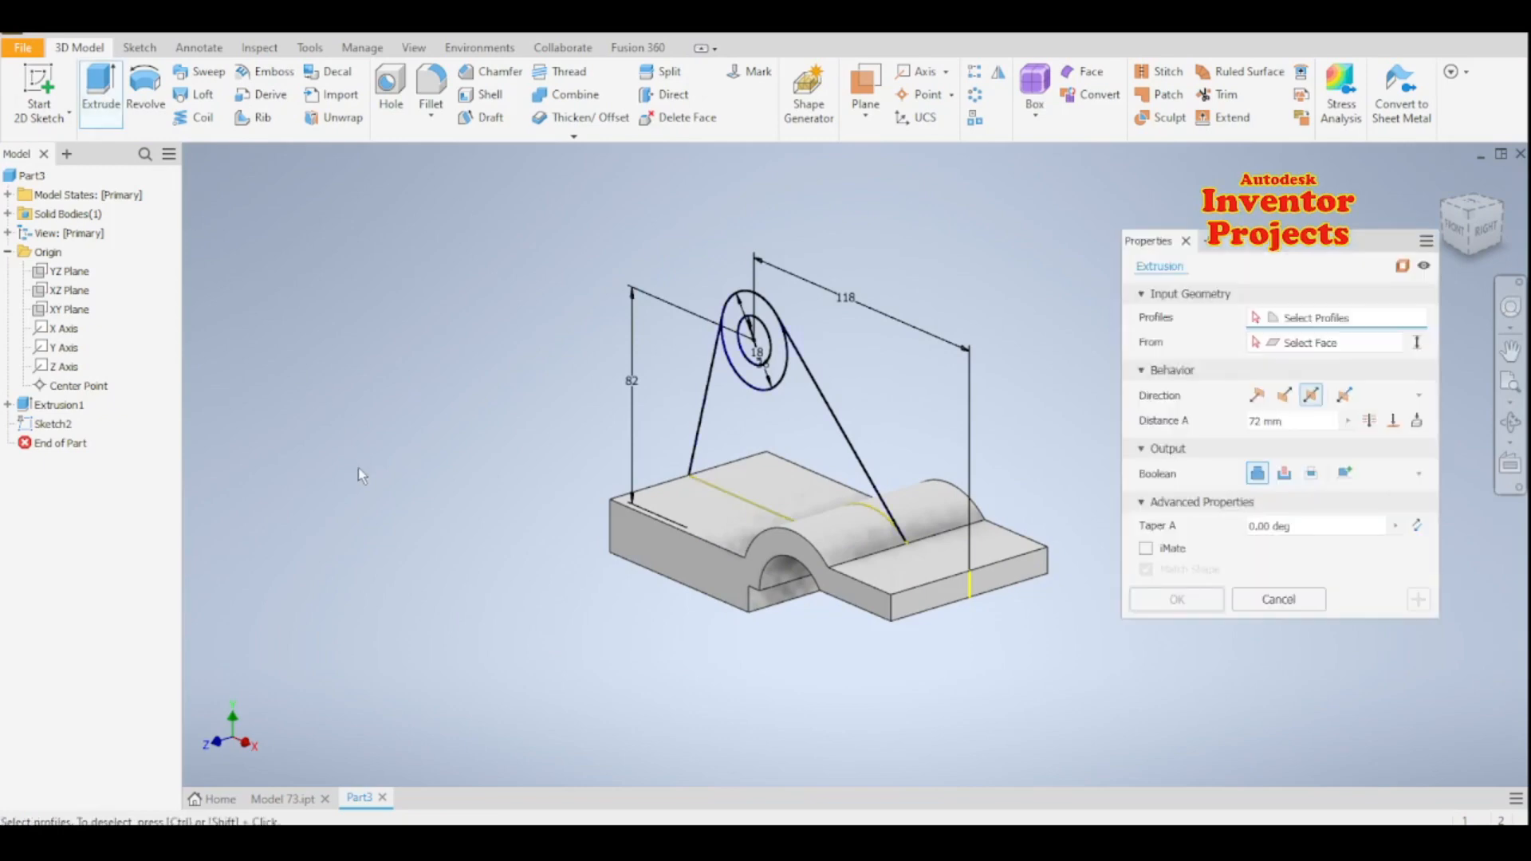
{"action": "left_click", "coordinate": [778, 358]}
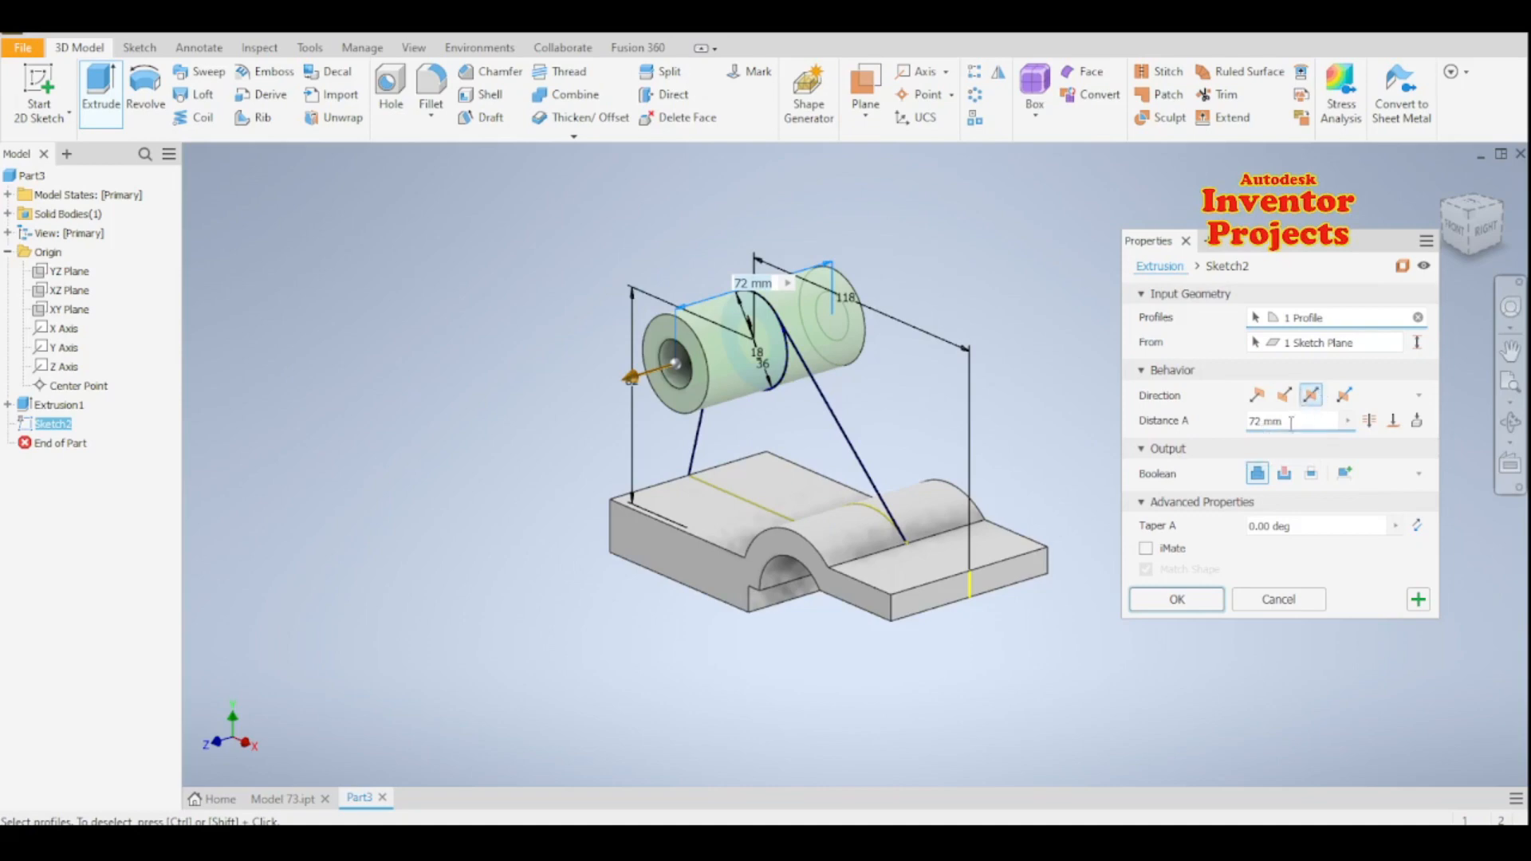
{"action": "left_click_drag", "start_coordinate": [1265, 425], "coordinate": [1217, 430]}
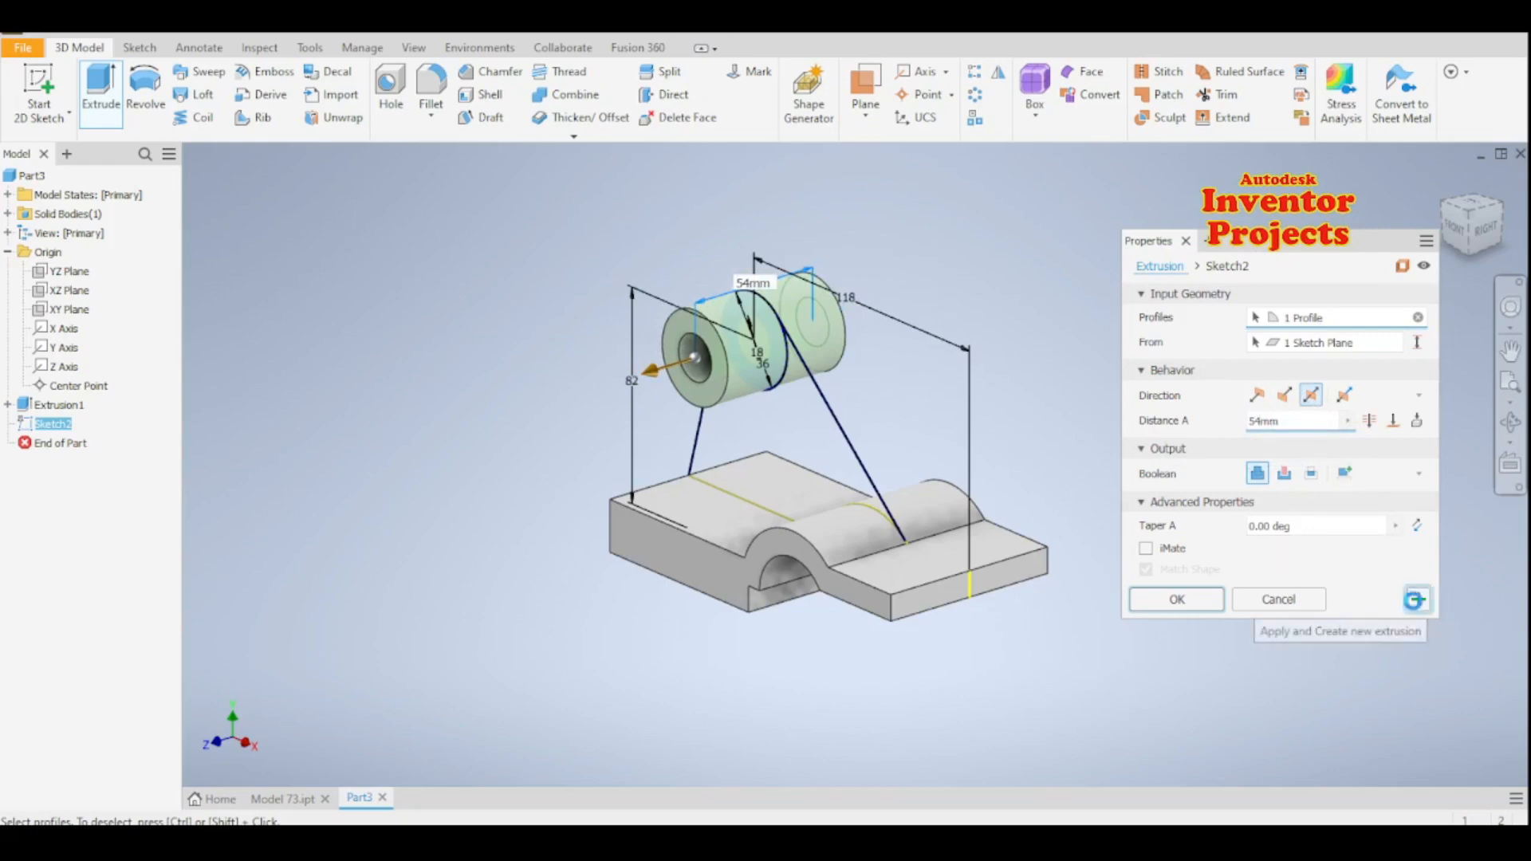
{"action": "left_click", "coordinate": [1418, 600]}
- Extrude the web profile between the tangent lines, the boss and the base symmetrically to 10 mm
{"action": "left_click", "coordinate": [824, 448]}
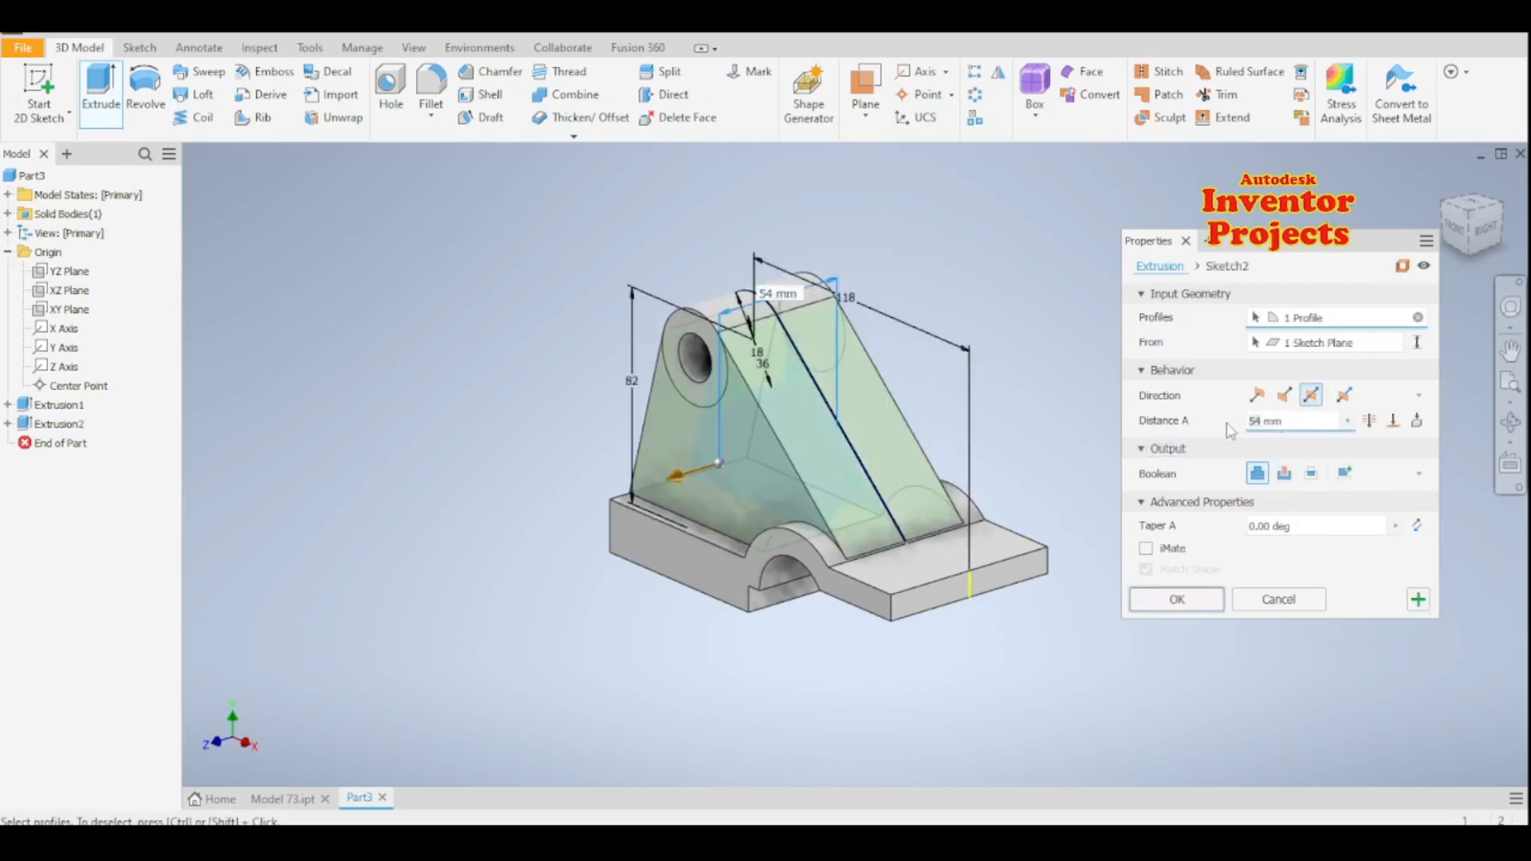
{"action": "type", "text": "0"}
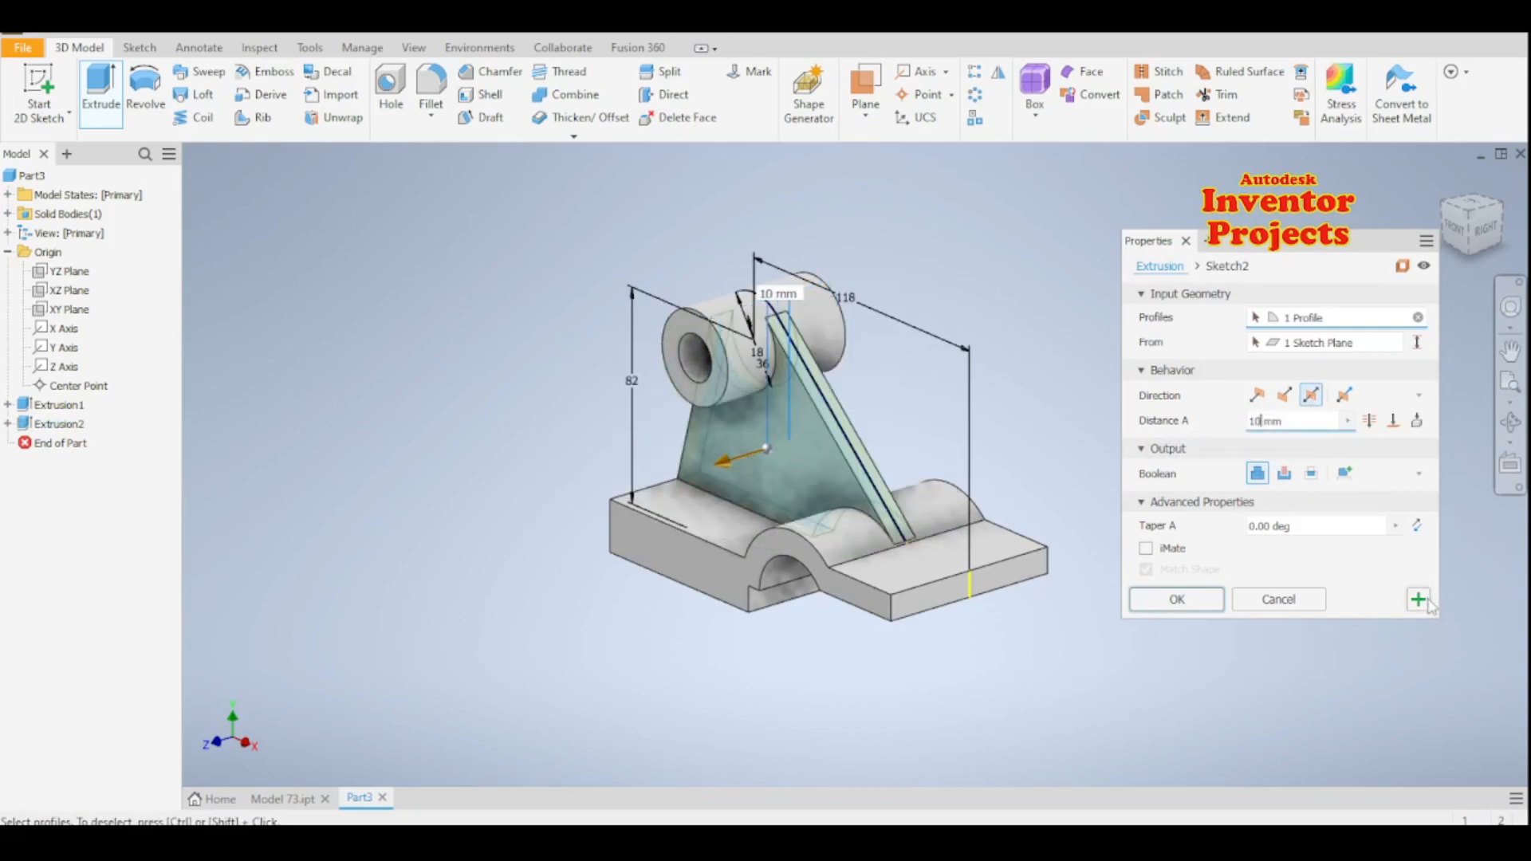
{"action": "left_click", "coordinate": [1151, 604]}
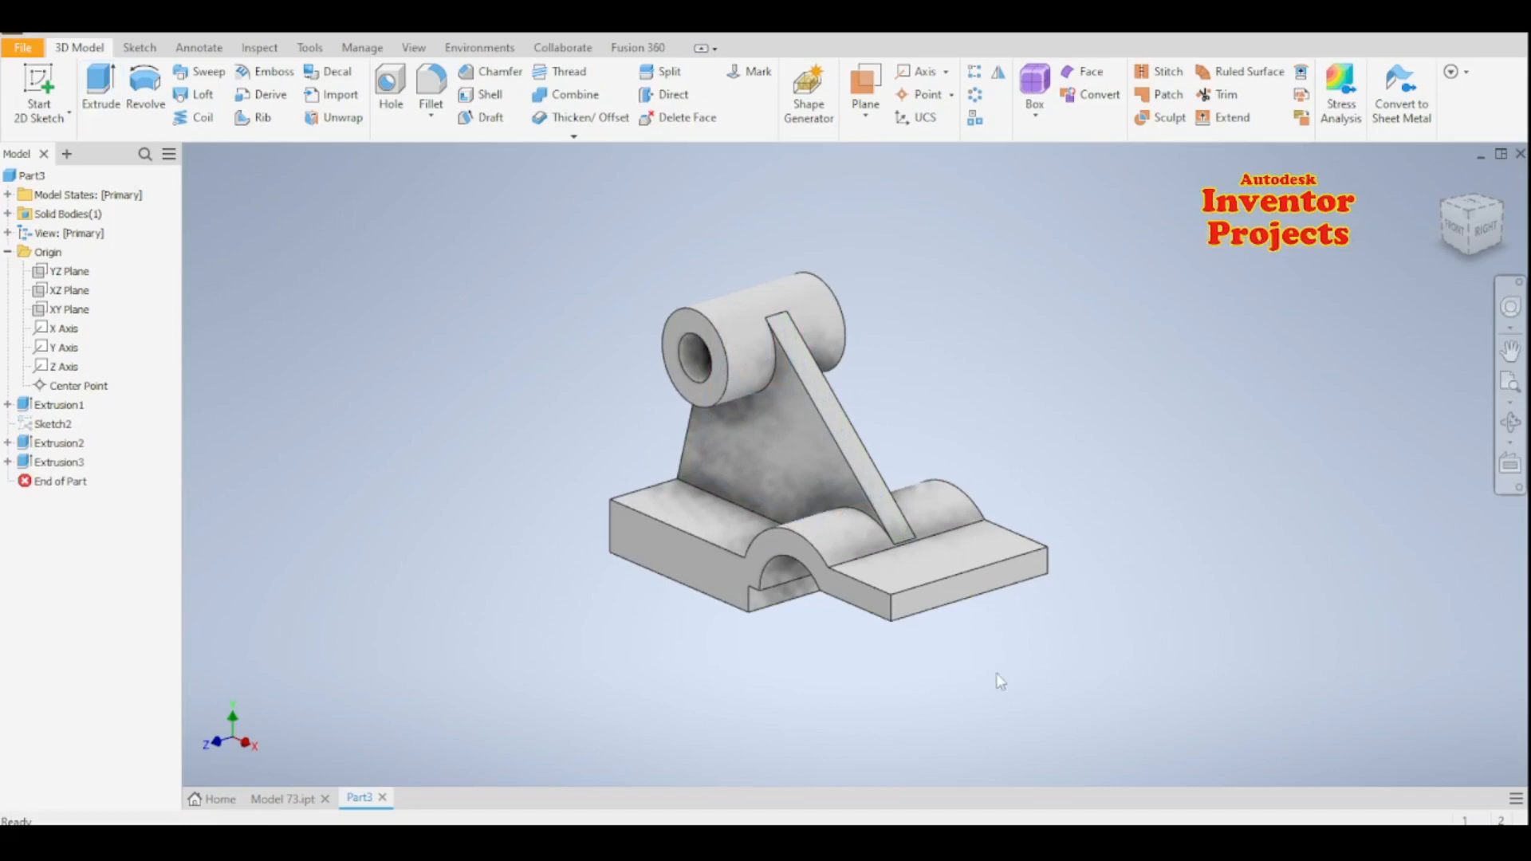
{"action": "mouse_move", "coordinate": [950, 673]}
{"action": "middle_mouse_down", "text": "shift"}
{"action": "mouse_move", "coordinate": [1012, 649]}
{"action": "mouse_move", "coordinate": [1025, 588]}
{"action": "mouse_move", "coordinate": [1011, 649]}
{"action": "mouse_move", "coordinate": [859, 705]}
{"action": "middle_mouse_up", "text": "shift"}
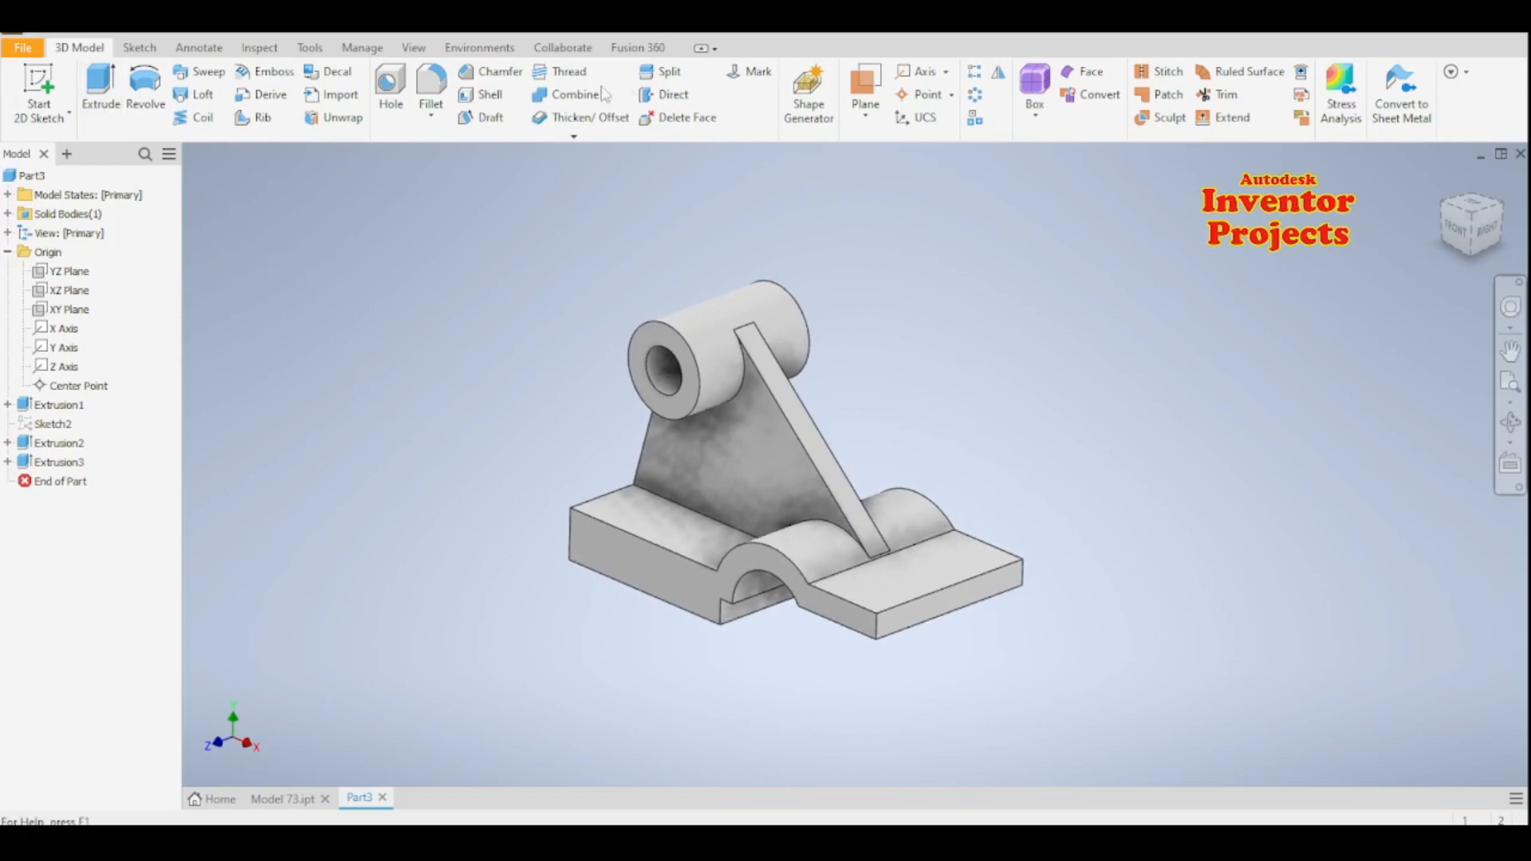
{"action": "left_click", "coordinate": [865, 115]}
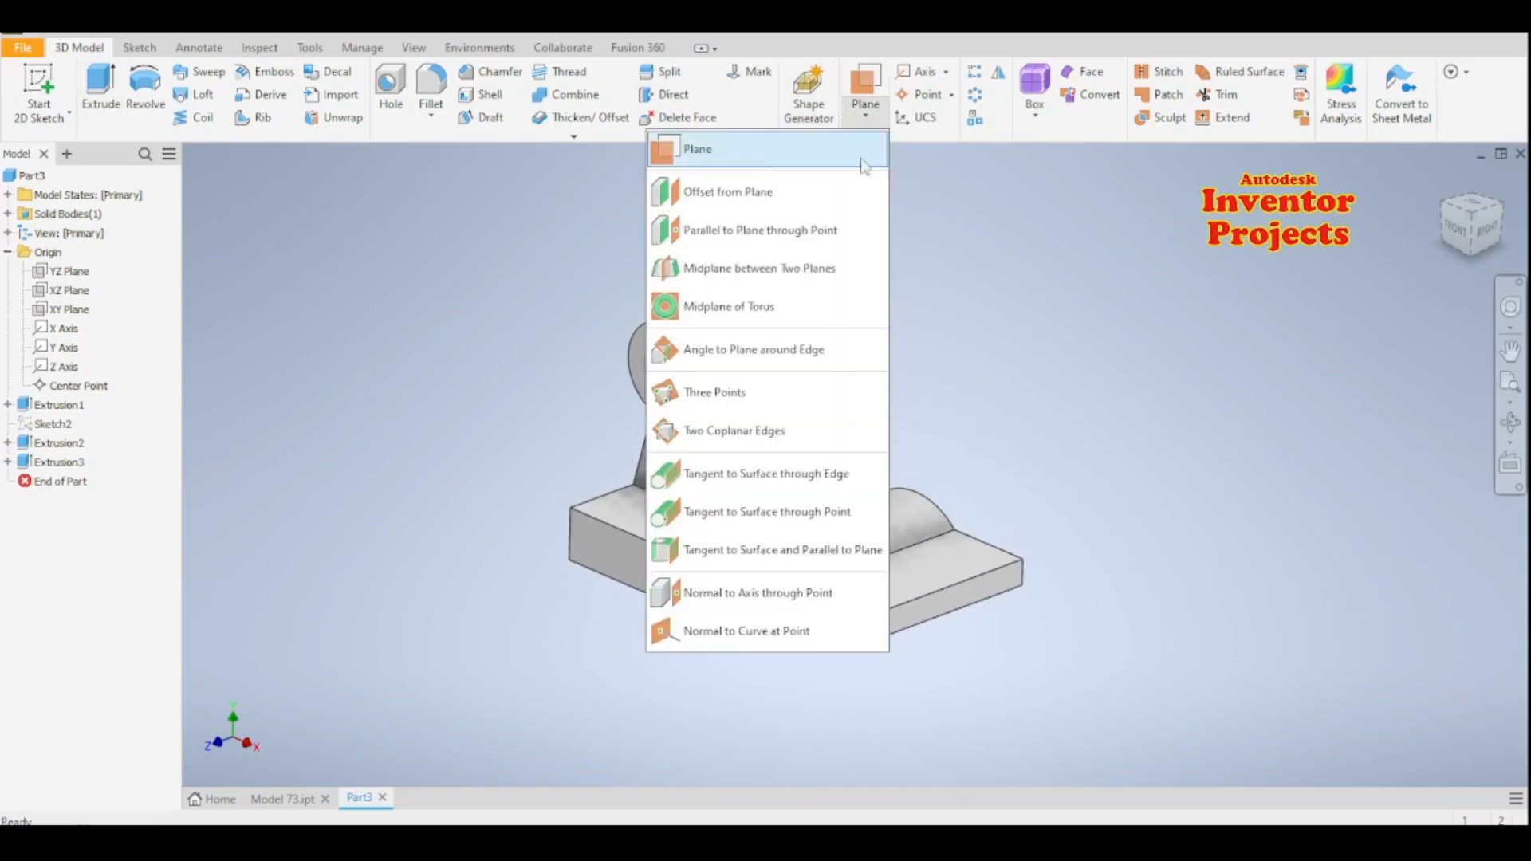
{"action": "left_click", "coordinate": [850, 220]}
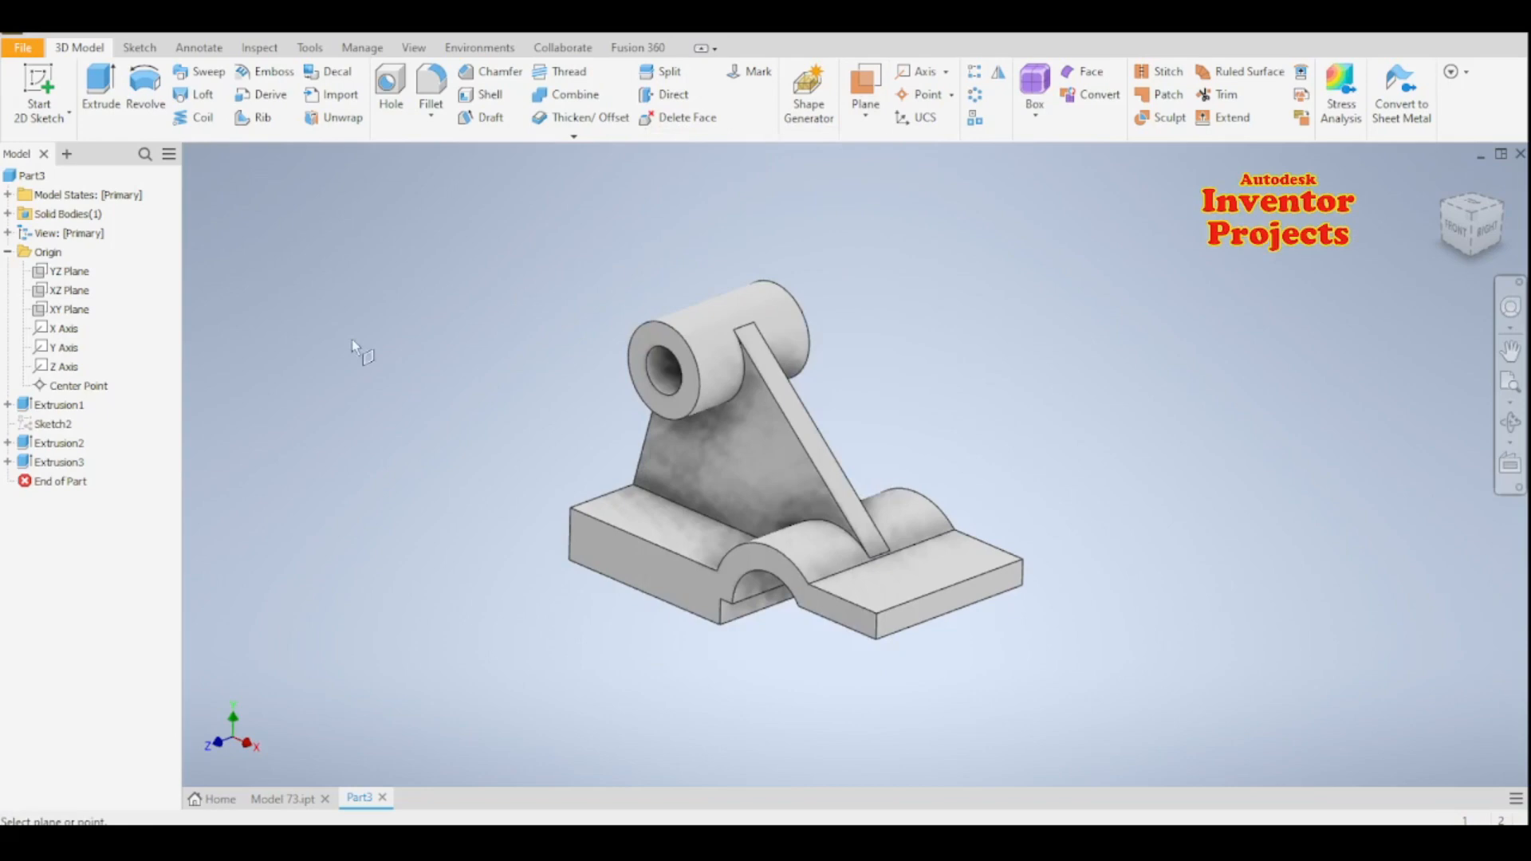
{"action": "left_click", "coordinate": [64, 271]}
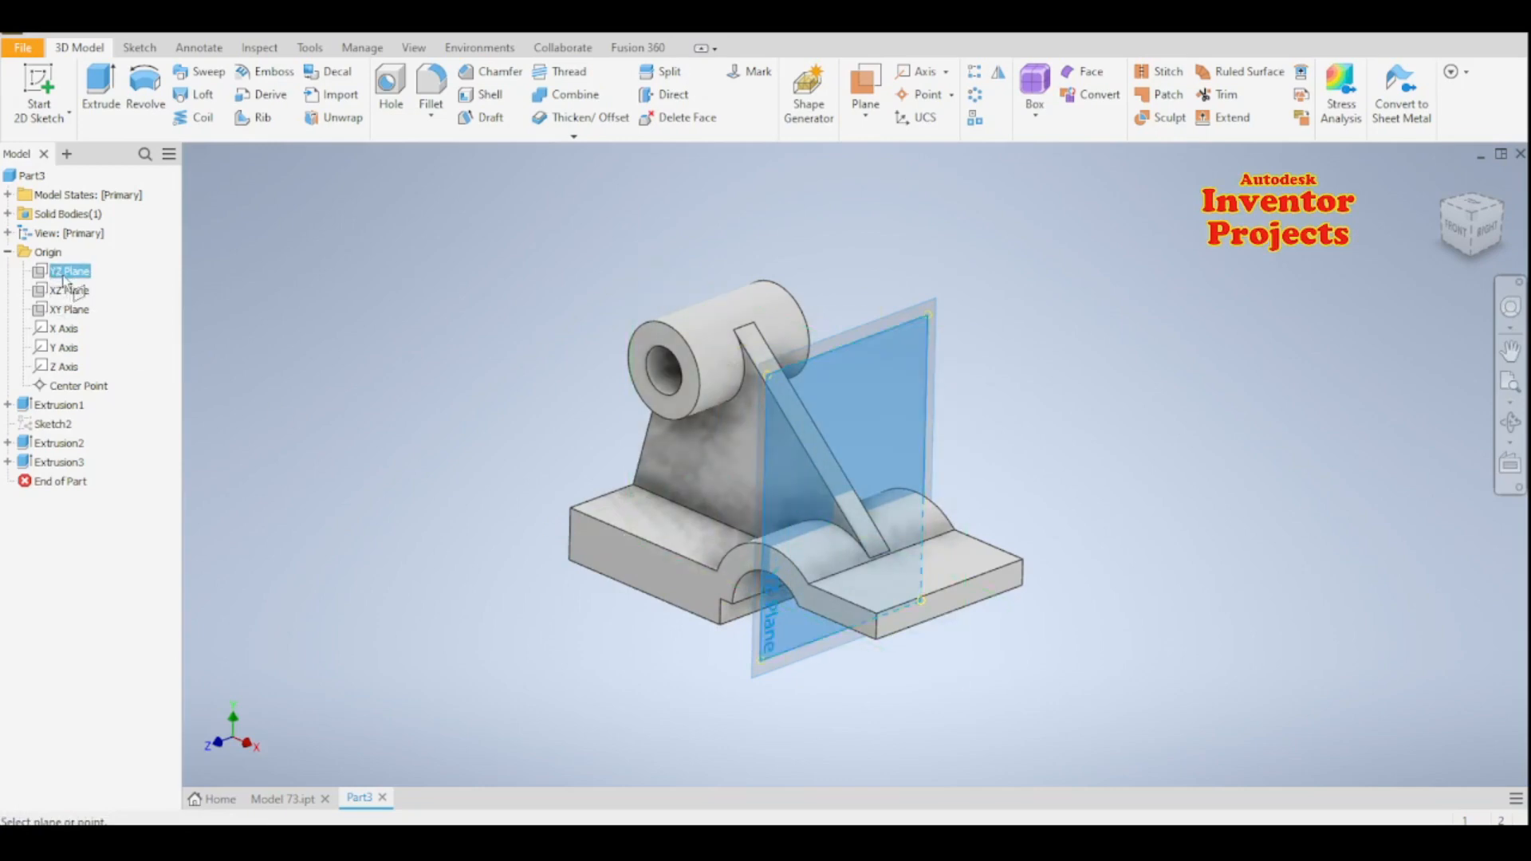
- Try a work plane offset from the YZ plane in the negative direction and undo it
{"action": "left_click", "coordinate": [865, 117]}
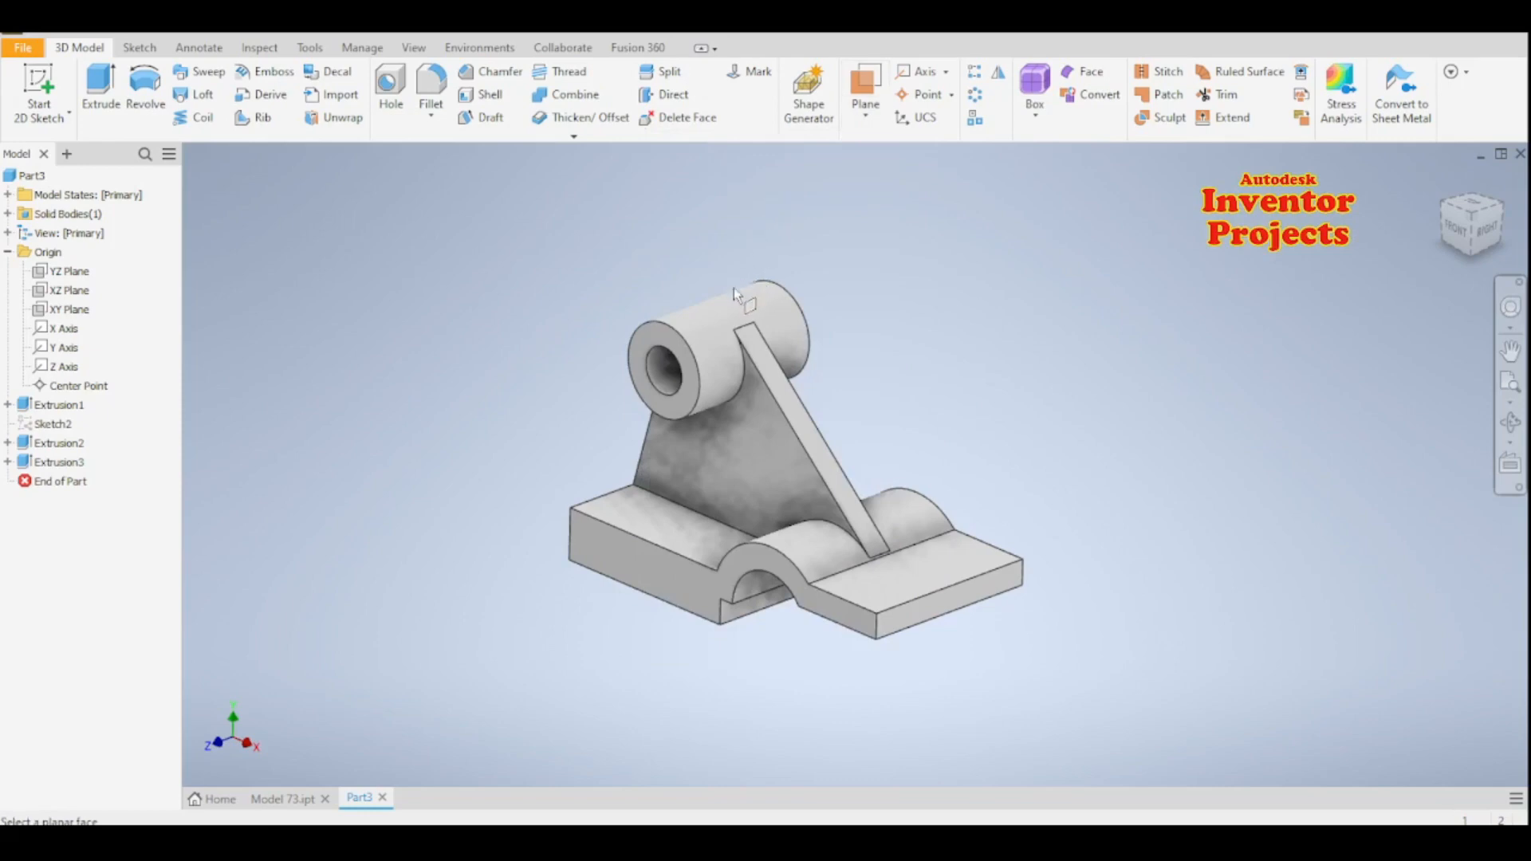
{"action": "left_click", "coordinate": [60, 272]}
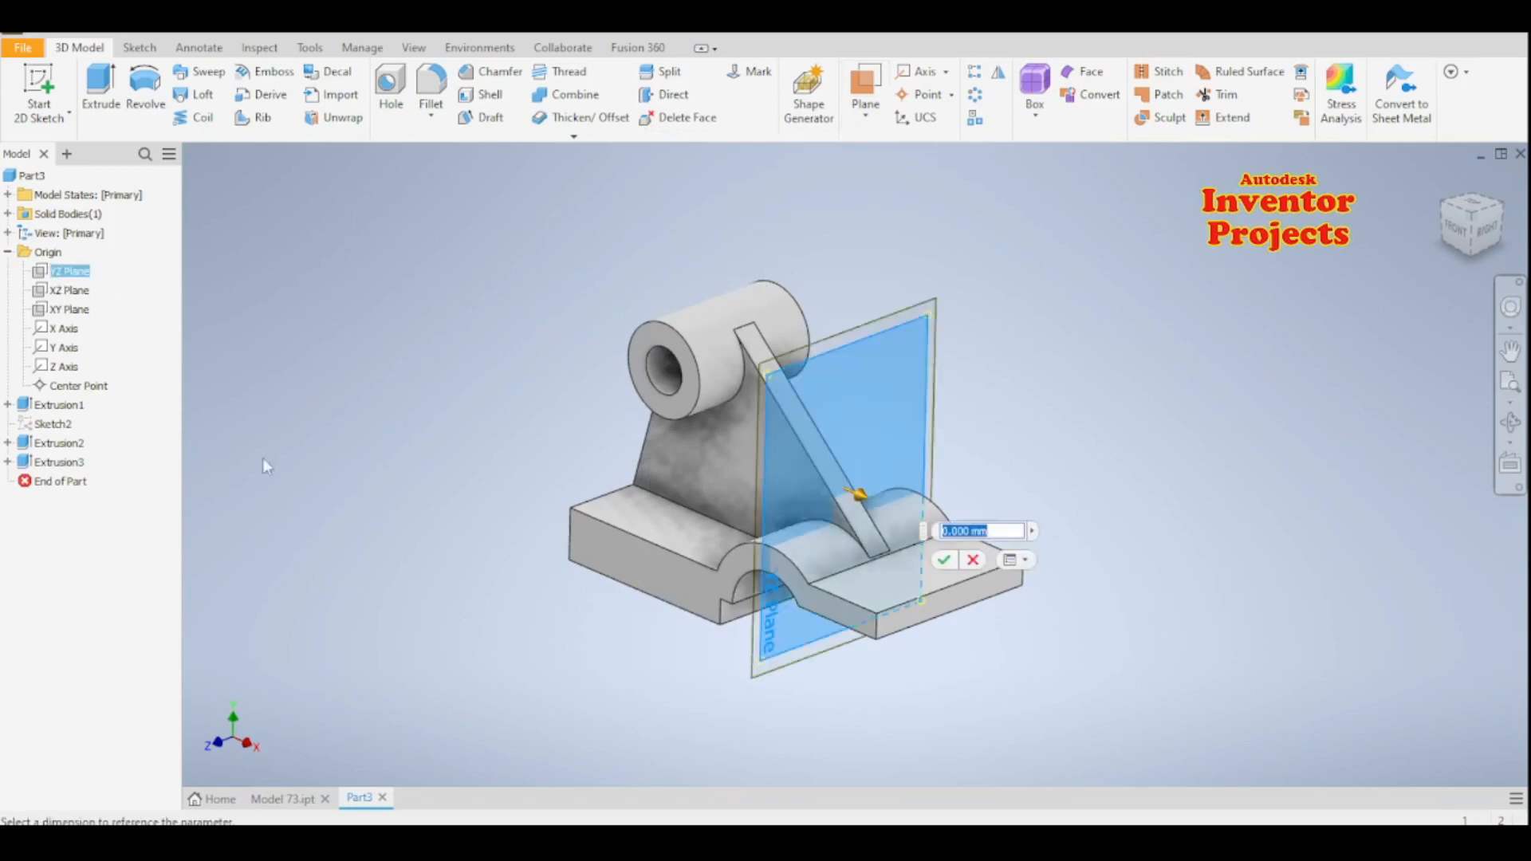
{"action": "type", "text": "-100"}
{"action": "key", "text": "Return"}
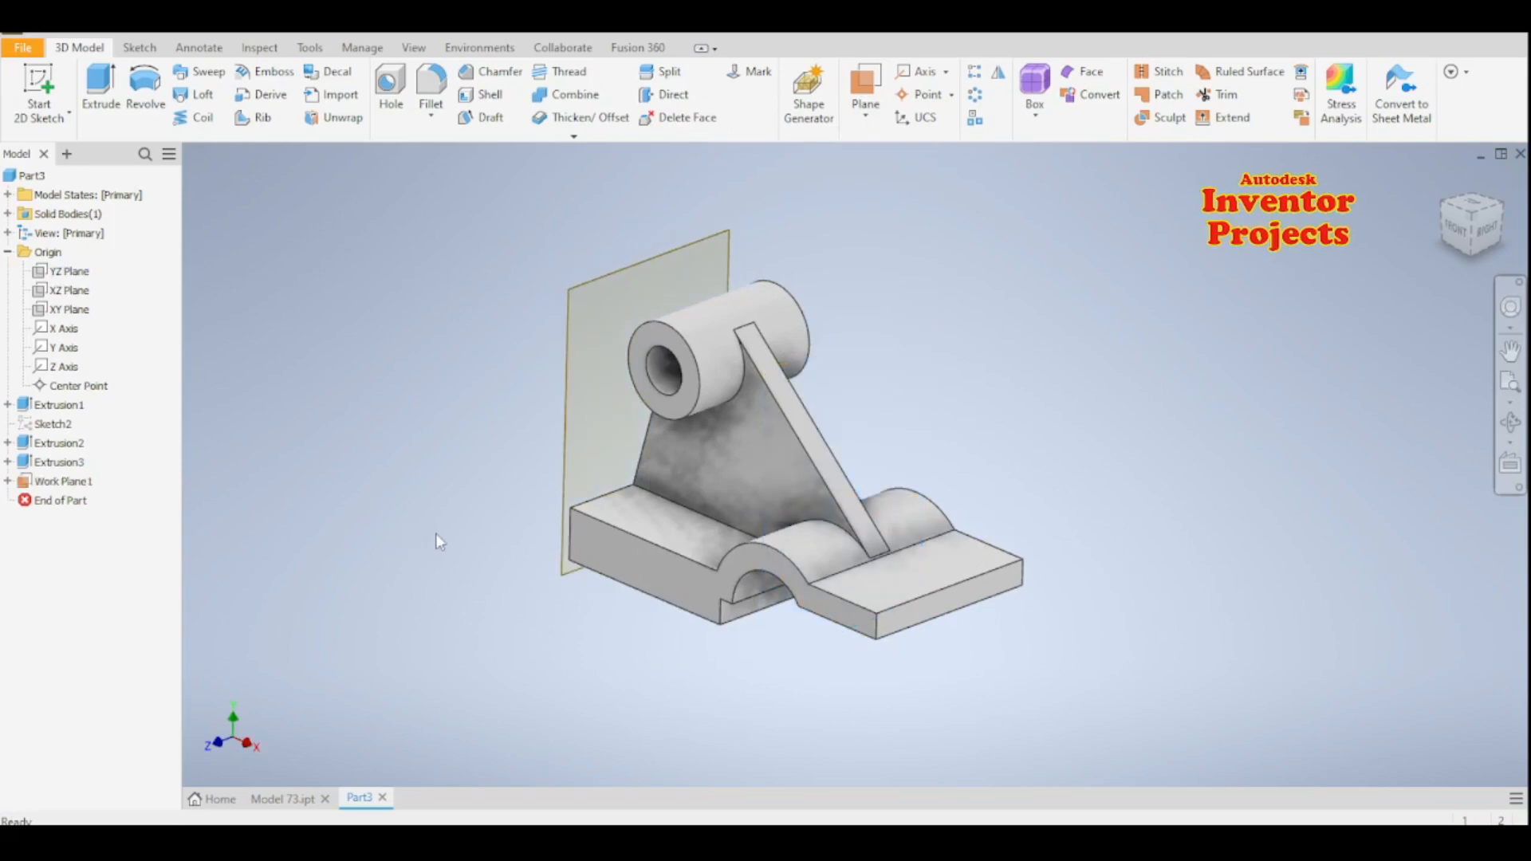
{"action": "key", "text": "ctrl+z"}
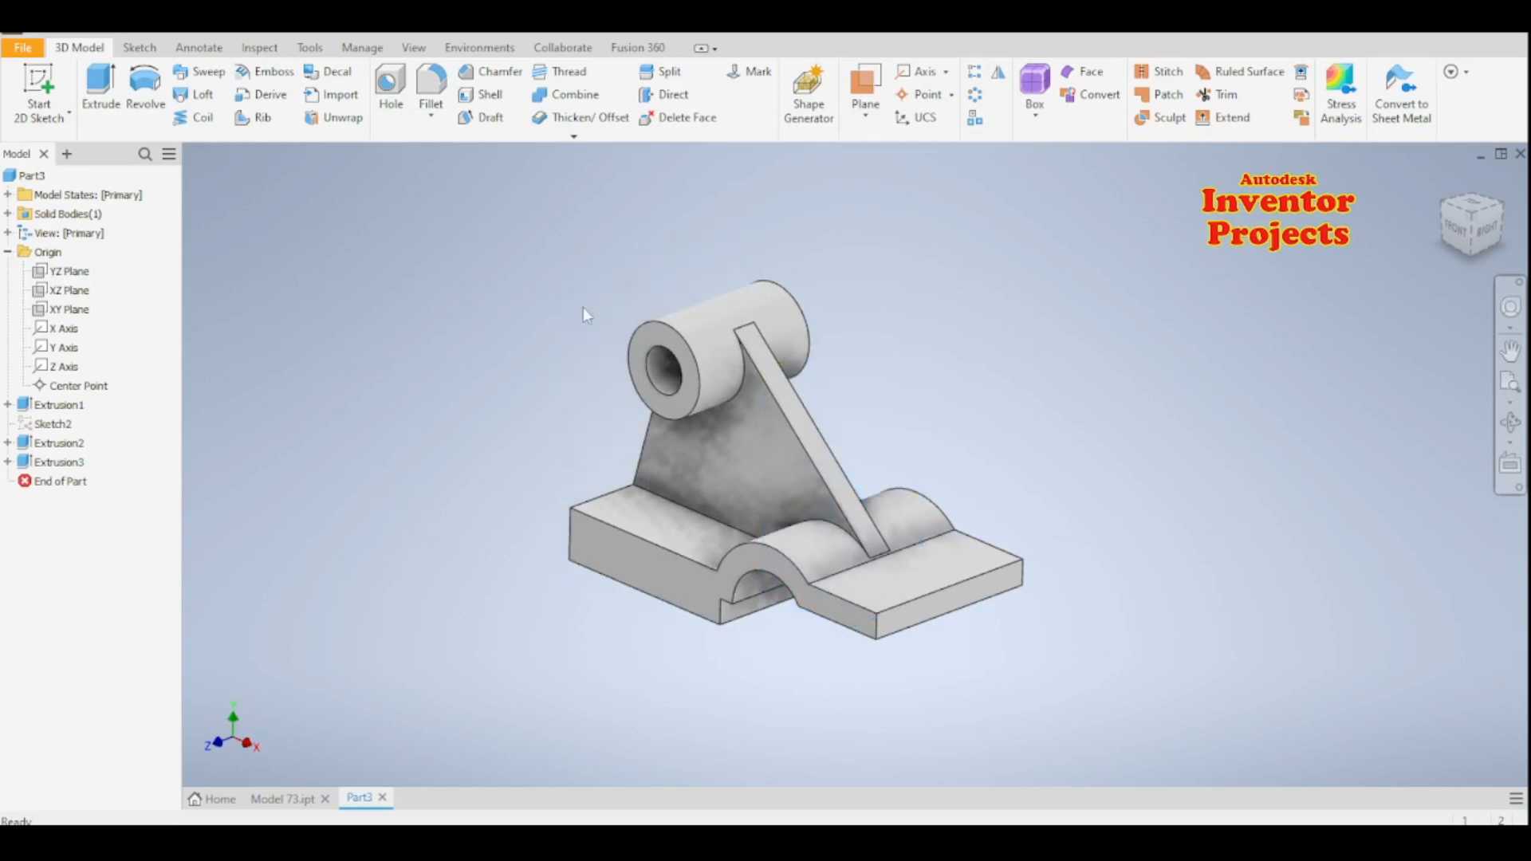
- Create a work plane offset from the YZ plane in the negative direction so it passes through the cylindrical boss
{"action": "left_click", "coordinate": [877, 113]}
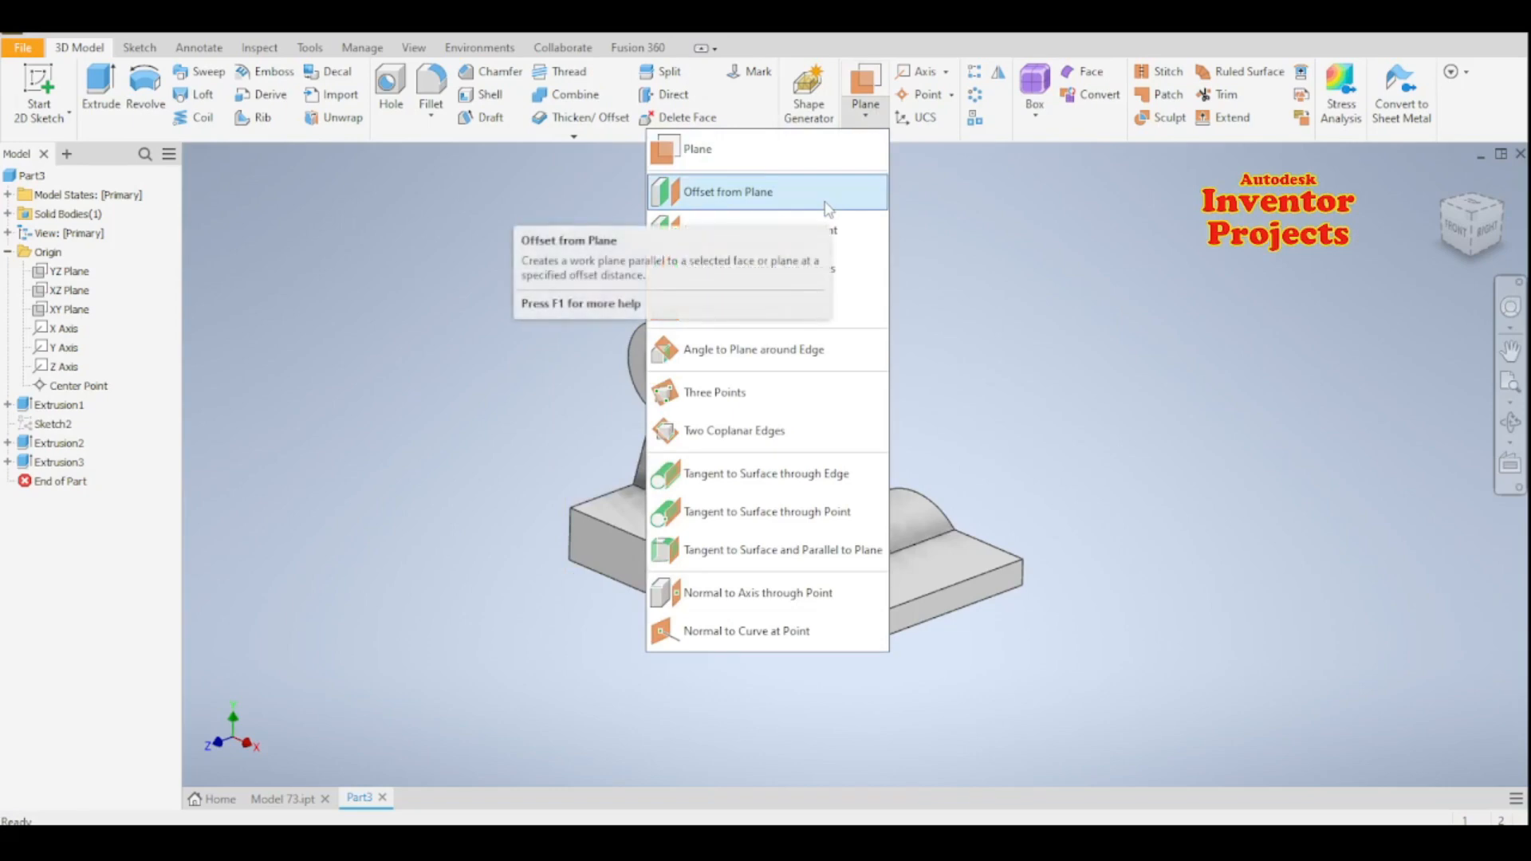
{"action": "left_click", "coordinate": [826, 209]}
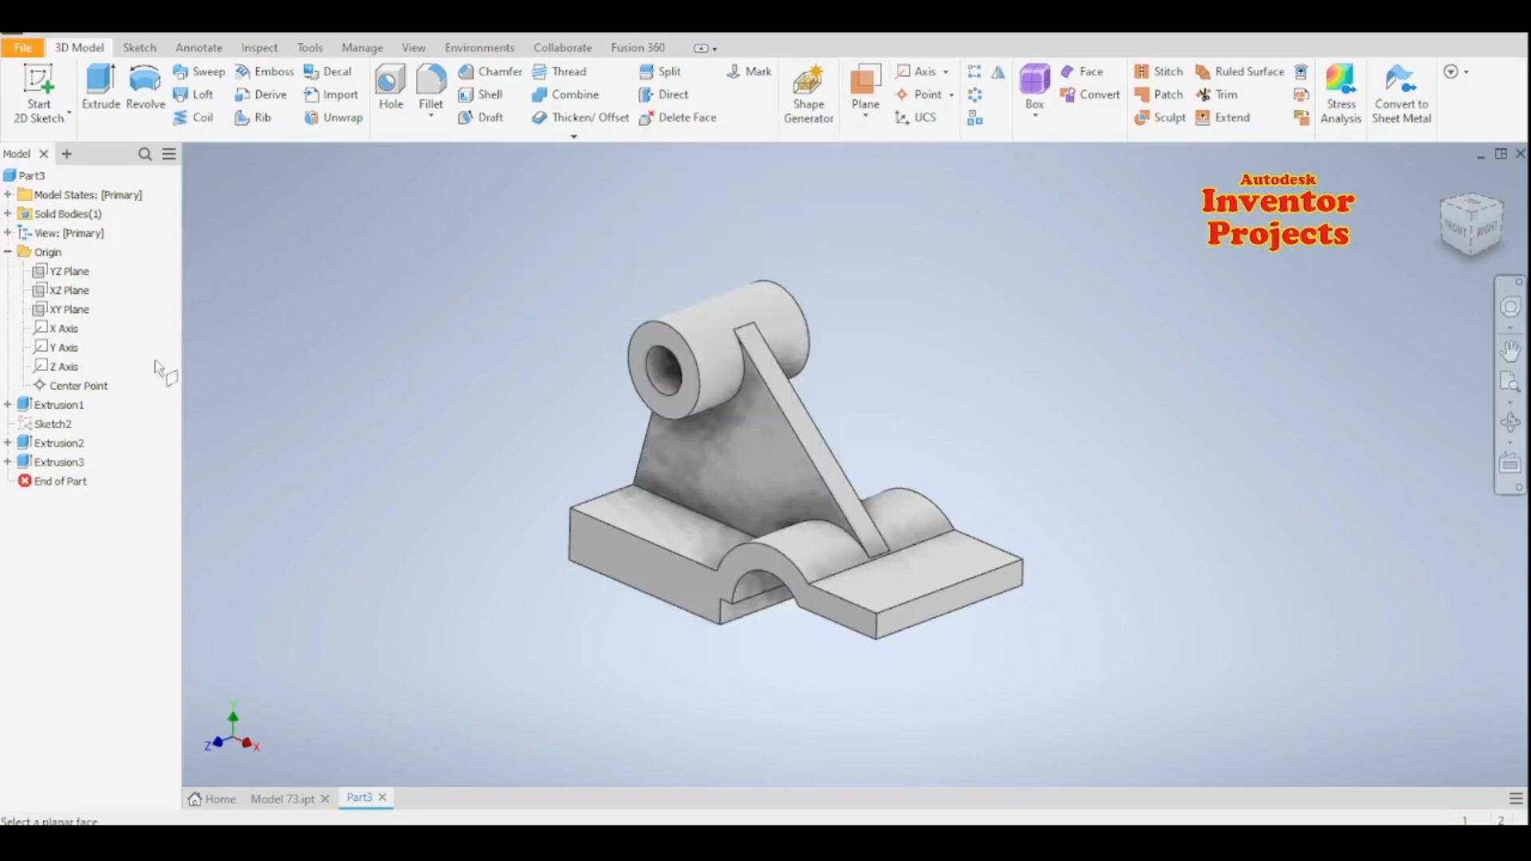
{"action": "left_click", "coordinate": [69, 273]}
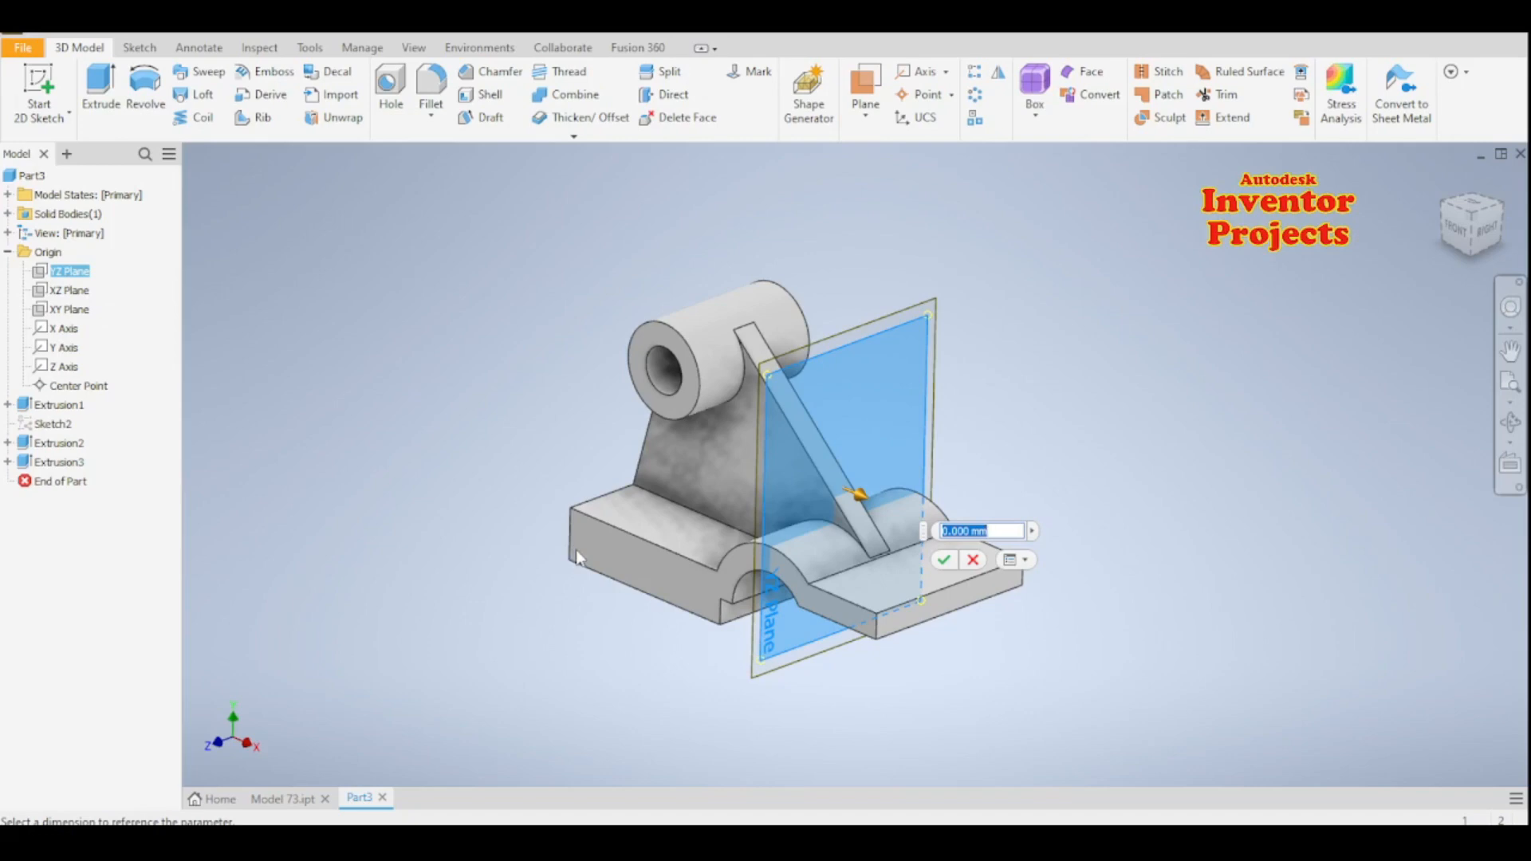
{"action": "type", "text": "-(118-54"}
{"action": "key", "text": "Return"}
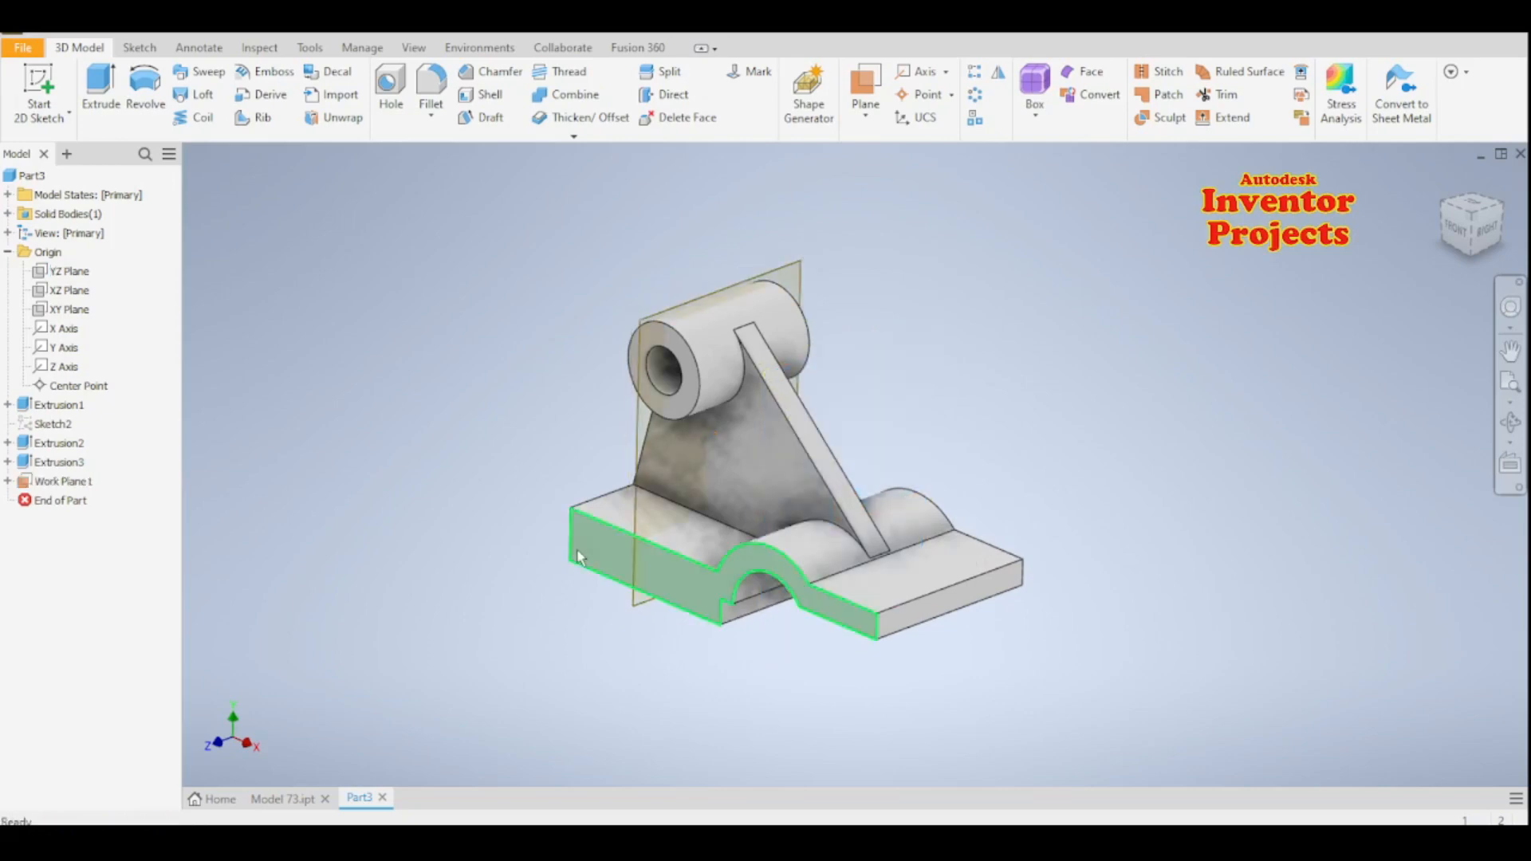
- On the new work plane, sketch a short vertical line down from the boss's lower-left corner, continuing diagonally to the base's upper-left corner
{"action": "mouse_move", "coordinate": [587, 650]}
{"action": "middle_mouse_down", "text": "shift"}
{"action": "mouse_move", "coordinate": [721, 629]}
{"action": "mouse_move", "coordinate": [615, 642]}
{"action": "middle_mouse_up", "text": "shift"}
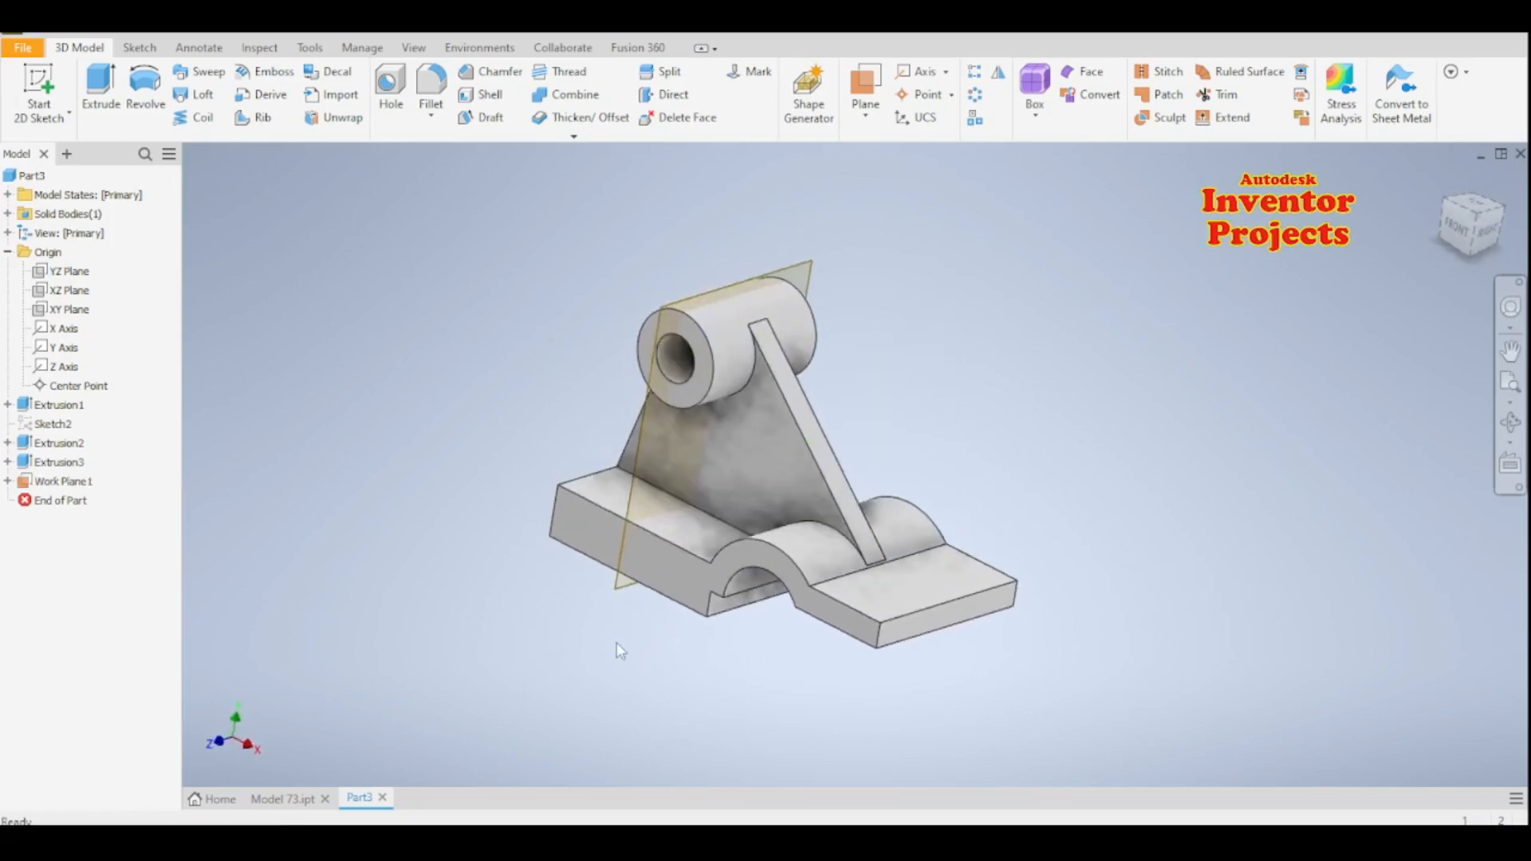
{"action": "left_click", "coordinate": [645, 440]}
{"action": "key", "text": "s"}
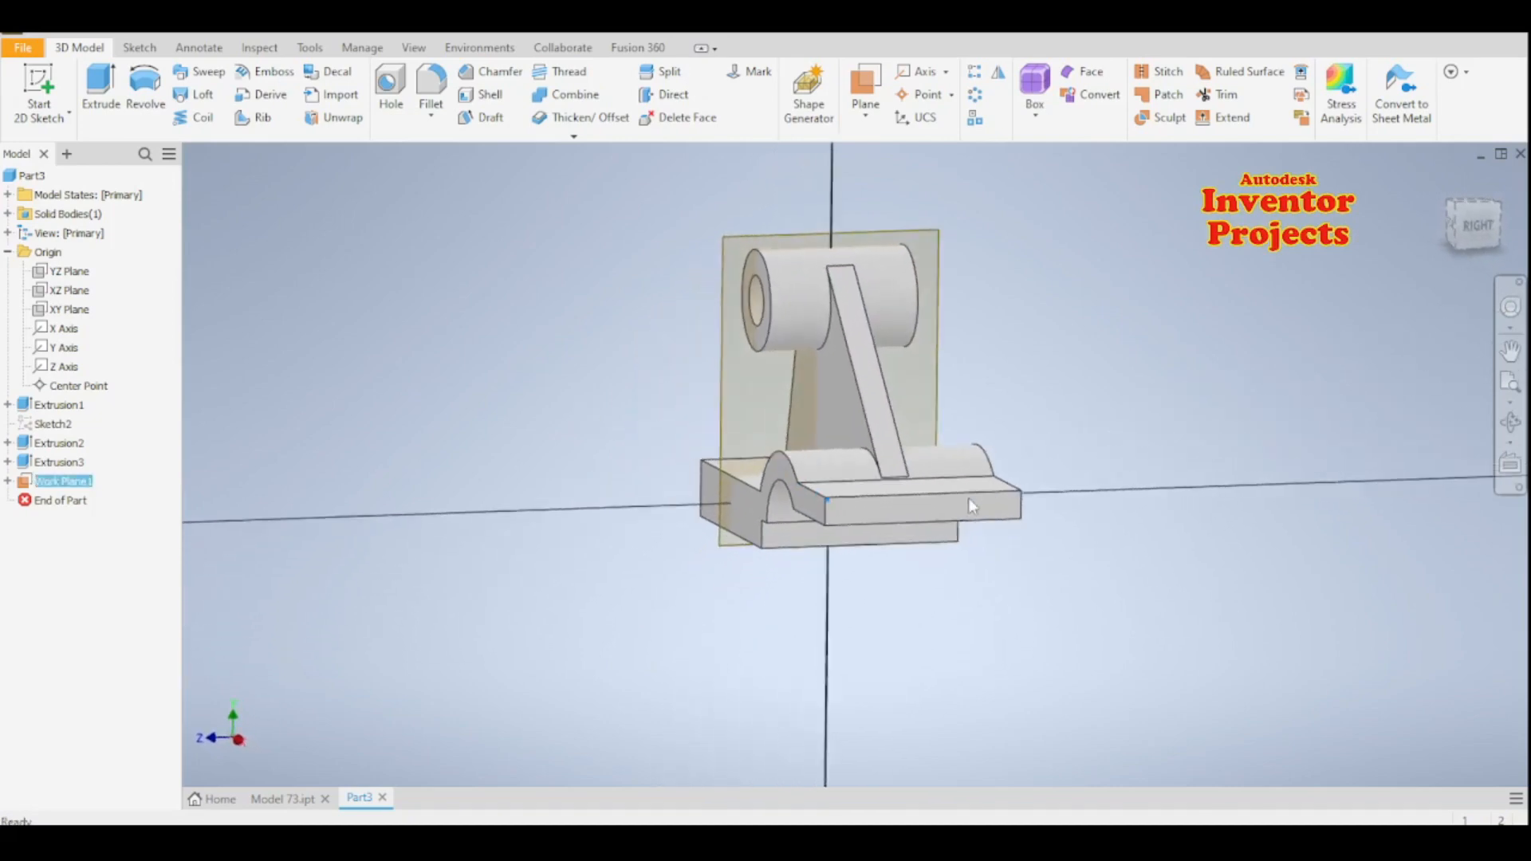
{"action": "middle_click_drag", "start_coordinate": [713, 583], "coordinate": [677, 630]}
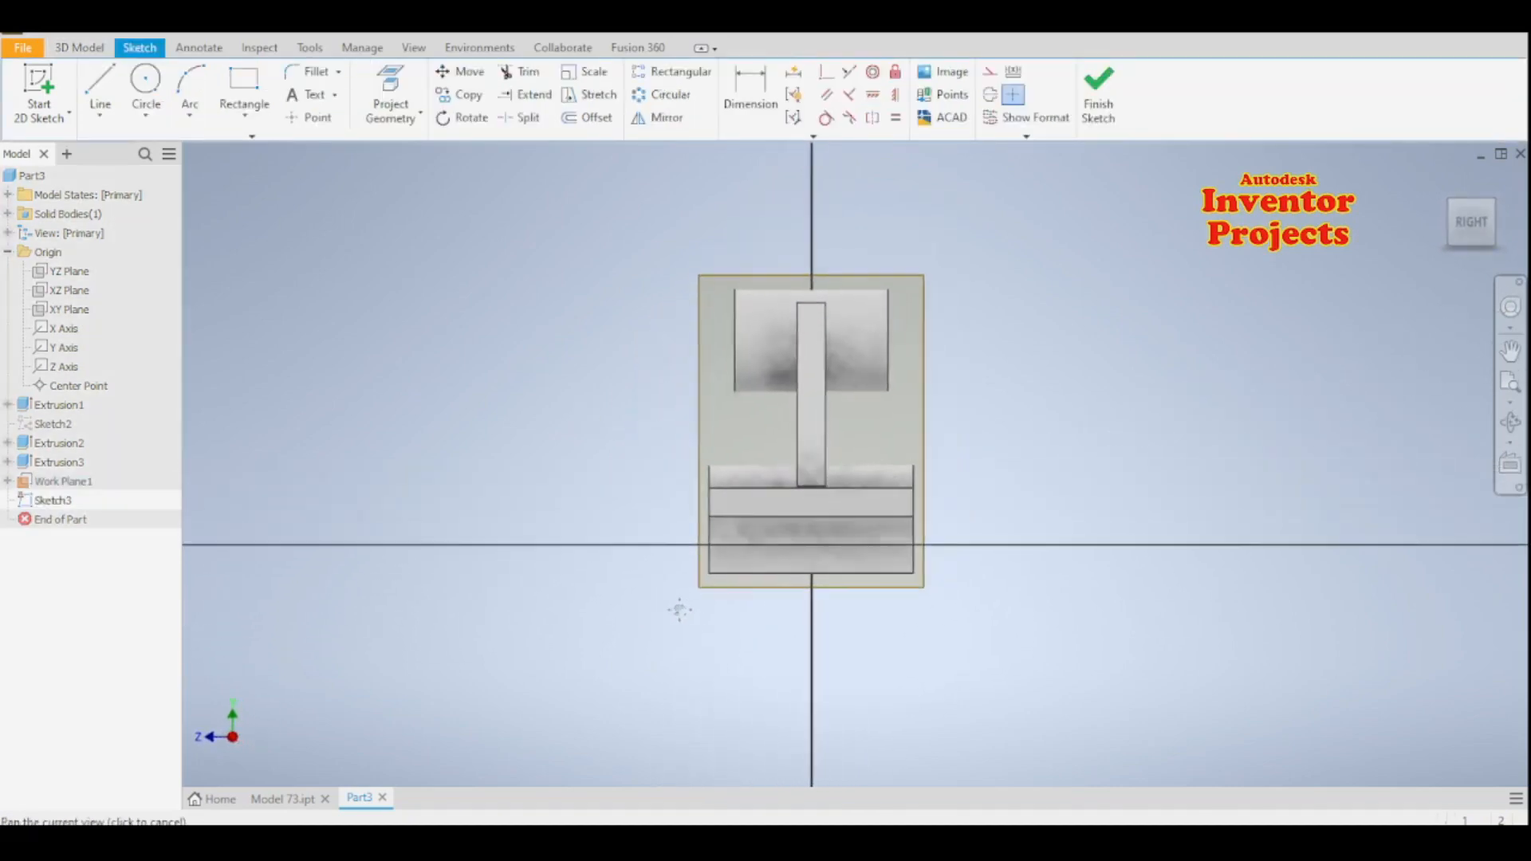
{"action": "left_click", "coordinate": [102, 95]}
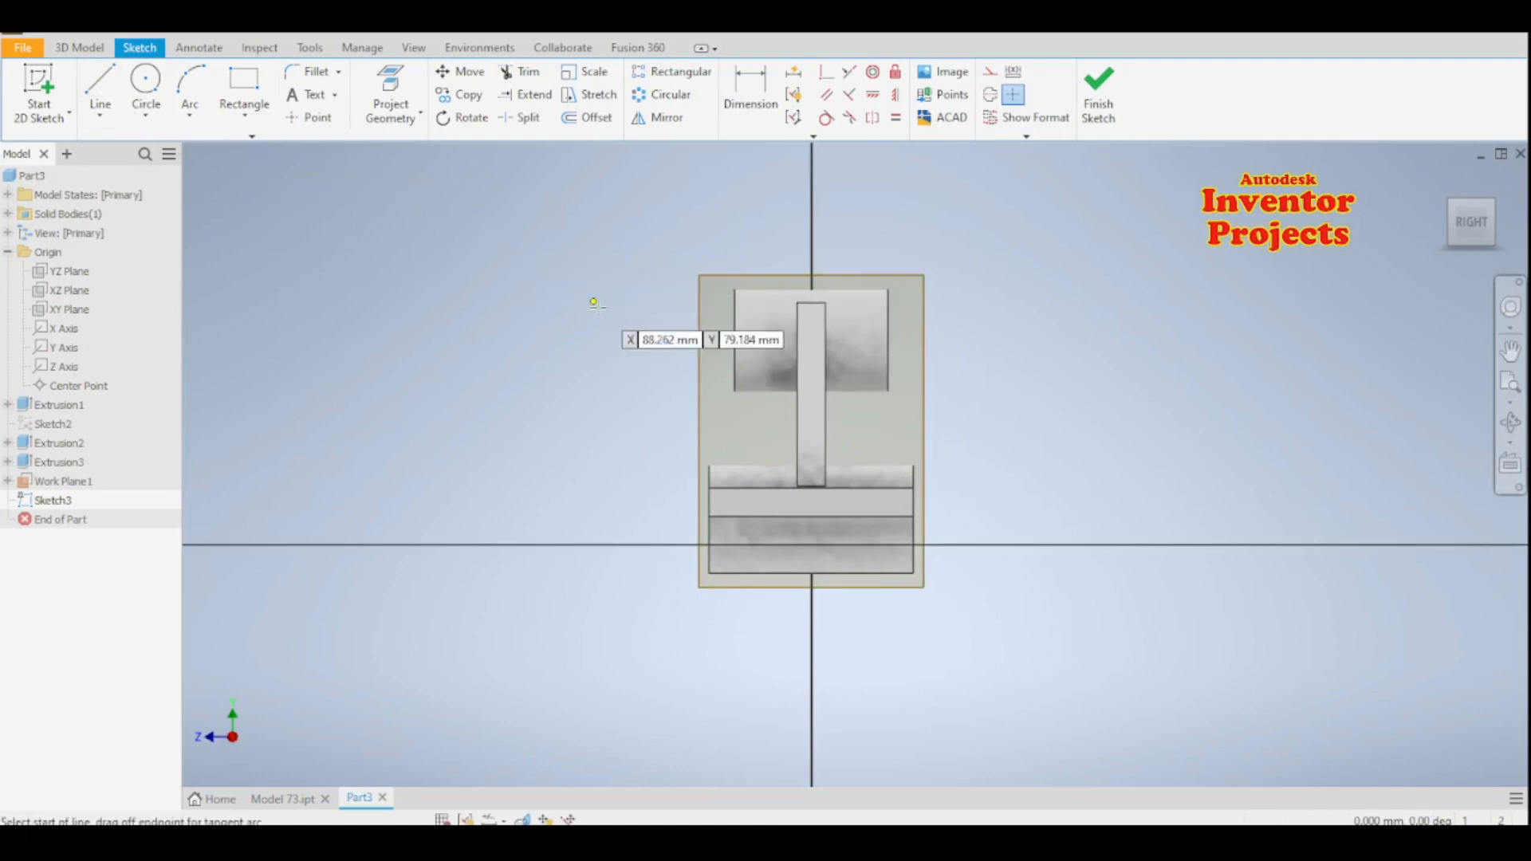
{"action": "scroll", "coordinate": [598, 309], "scroll_direction": "down", "scroll_amount": 3}
{"action": "left_click", "coordinate": [853, 468]}
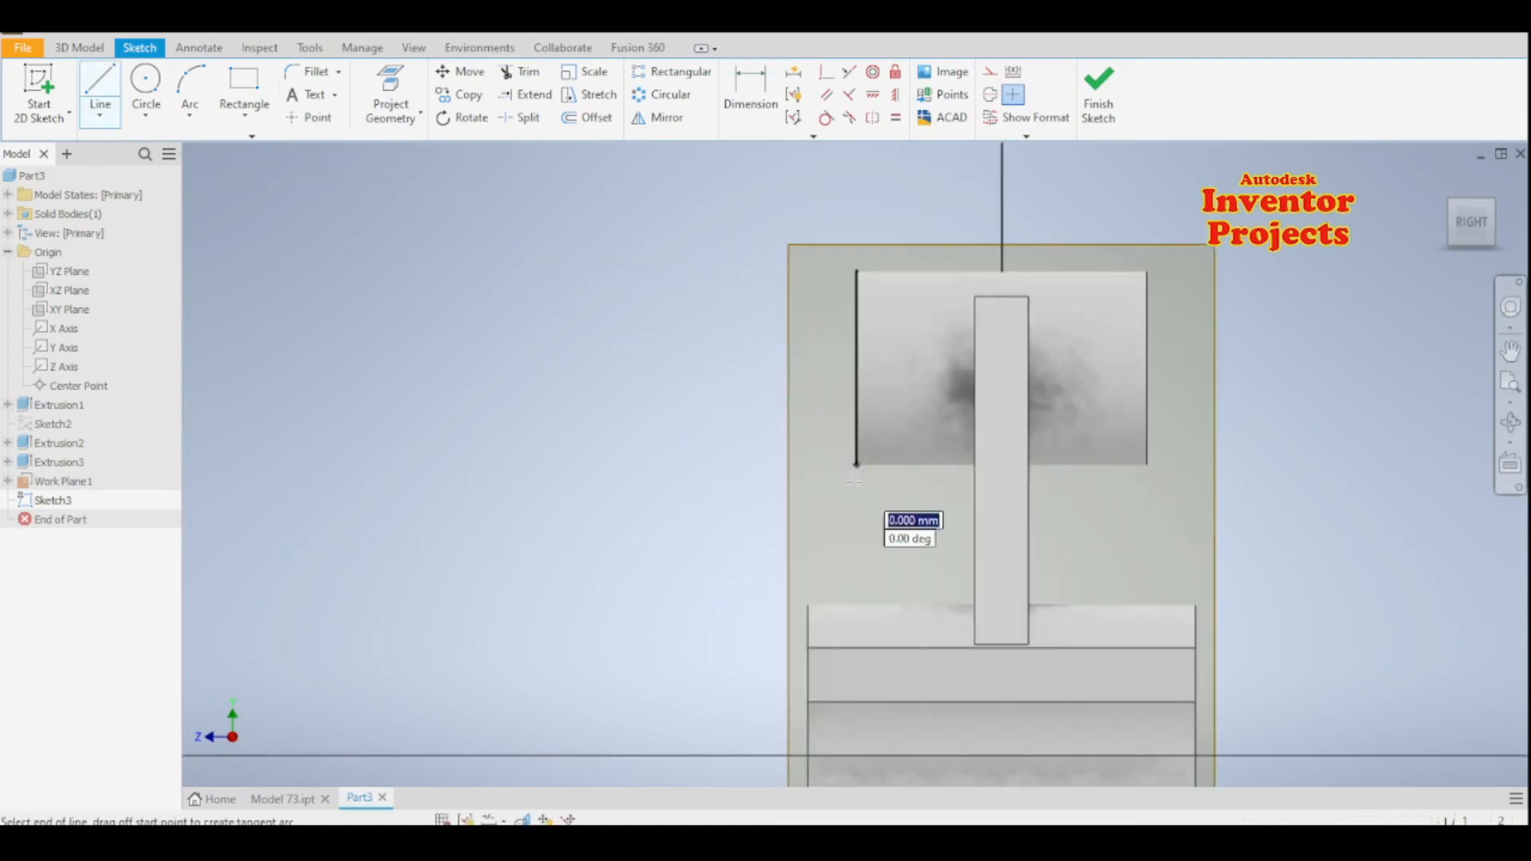
{"action": "left_click", "coordinate": [855, 513]}
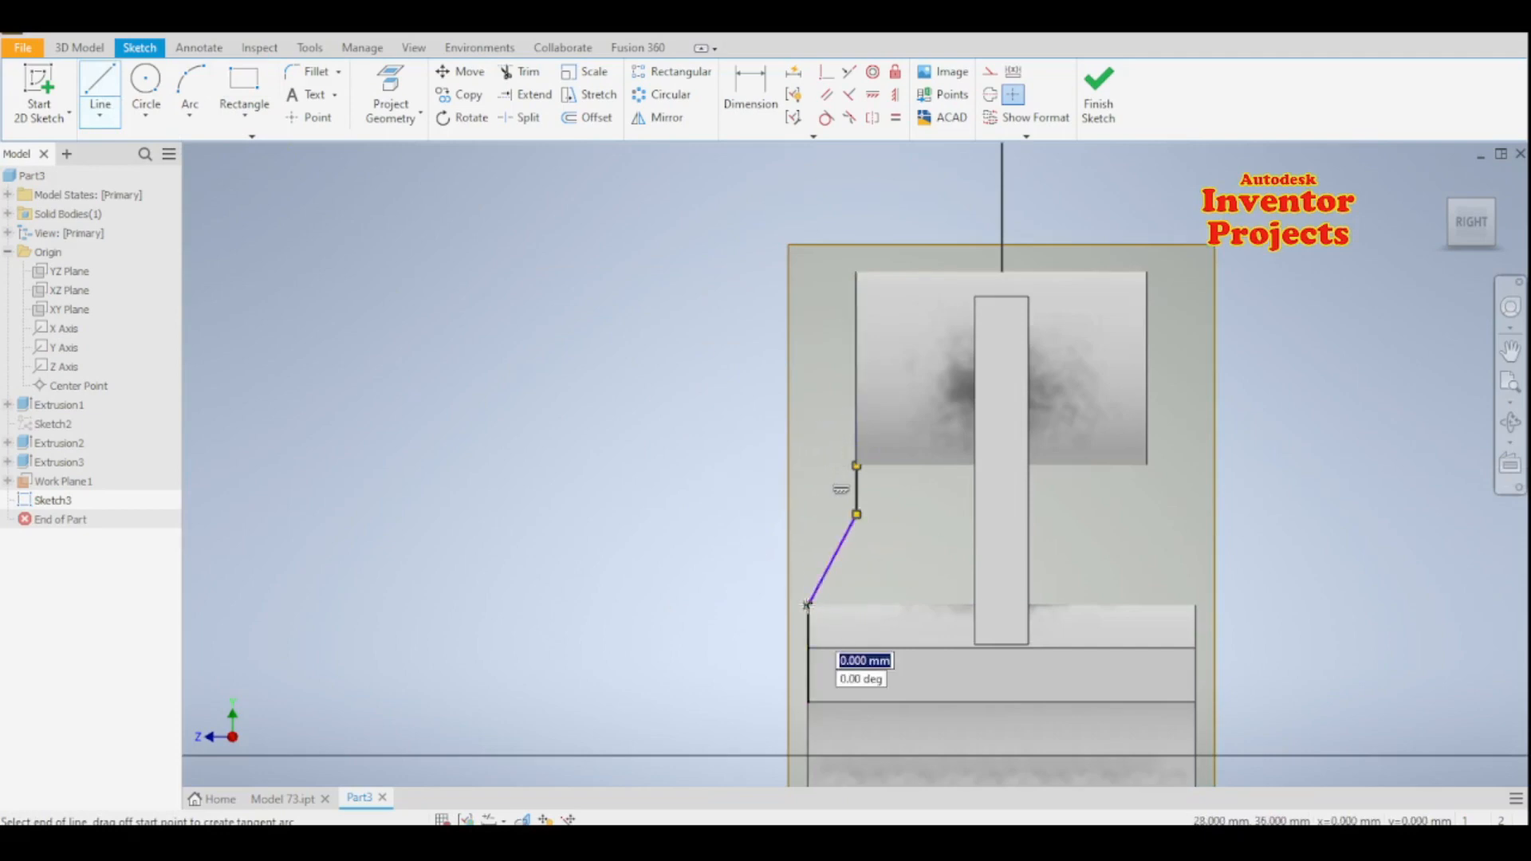
{"action": "left_click", "coordinate": [807, 605]}
{"action": "key", "text": "Escape"}
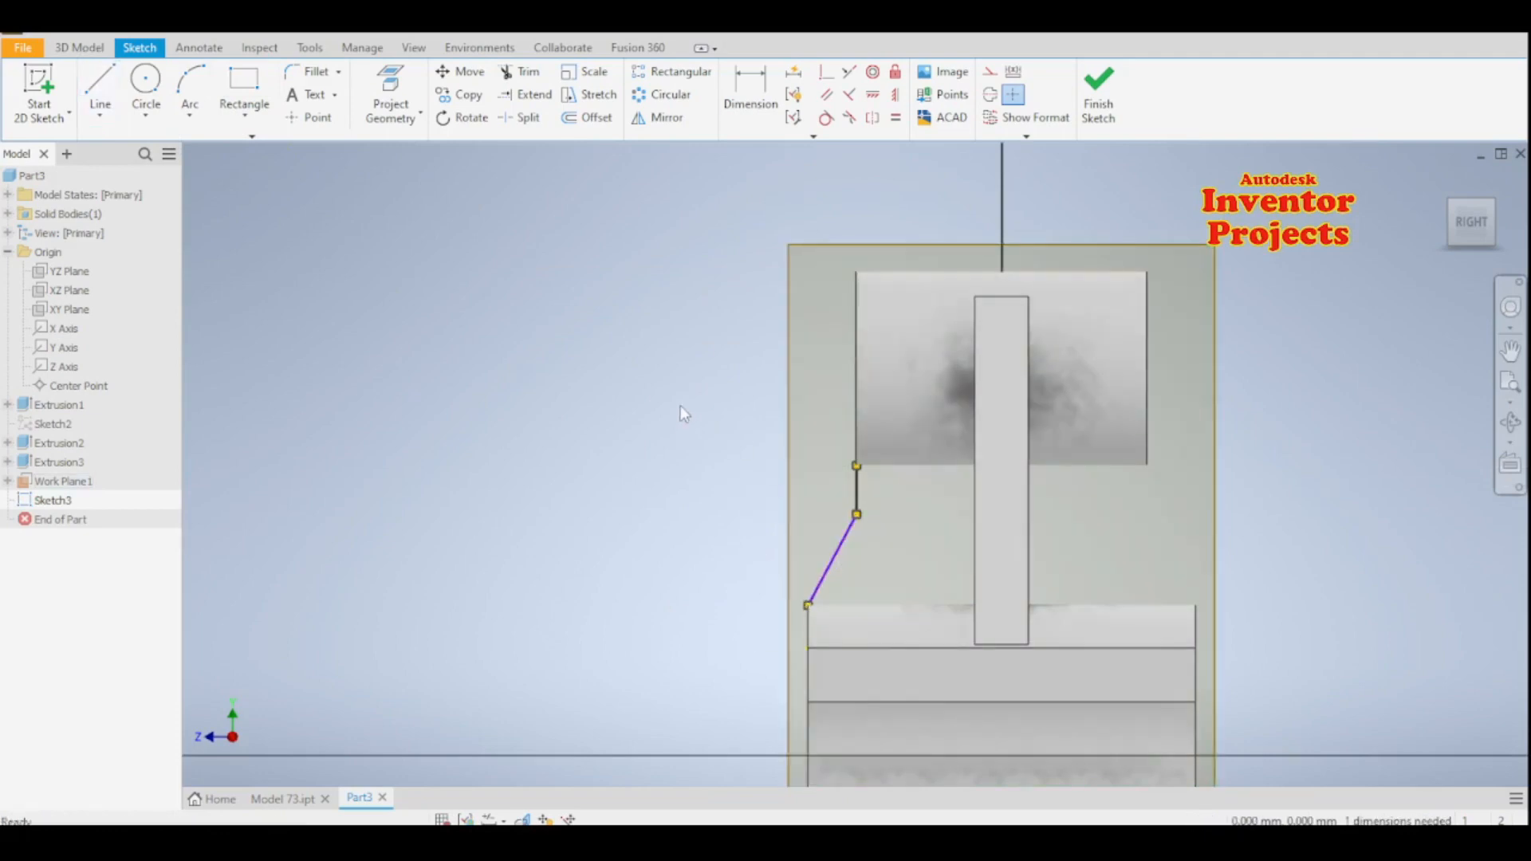
- Dimension the vertical distance from the boss's centre to the bend between the two lines as 28 mm and finish the sketch
{"action": "middle_click_drag", "start_coordinate": [682, 338], "coordinate": [647, 306]}
{"action": "key", "text": "d"}
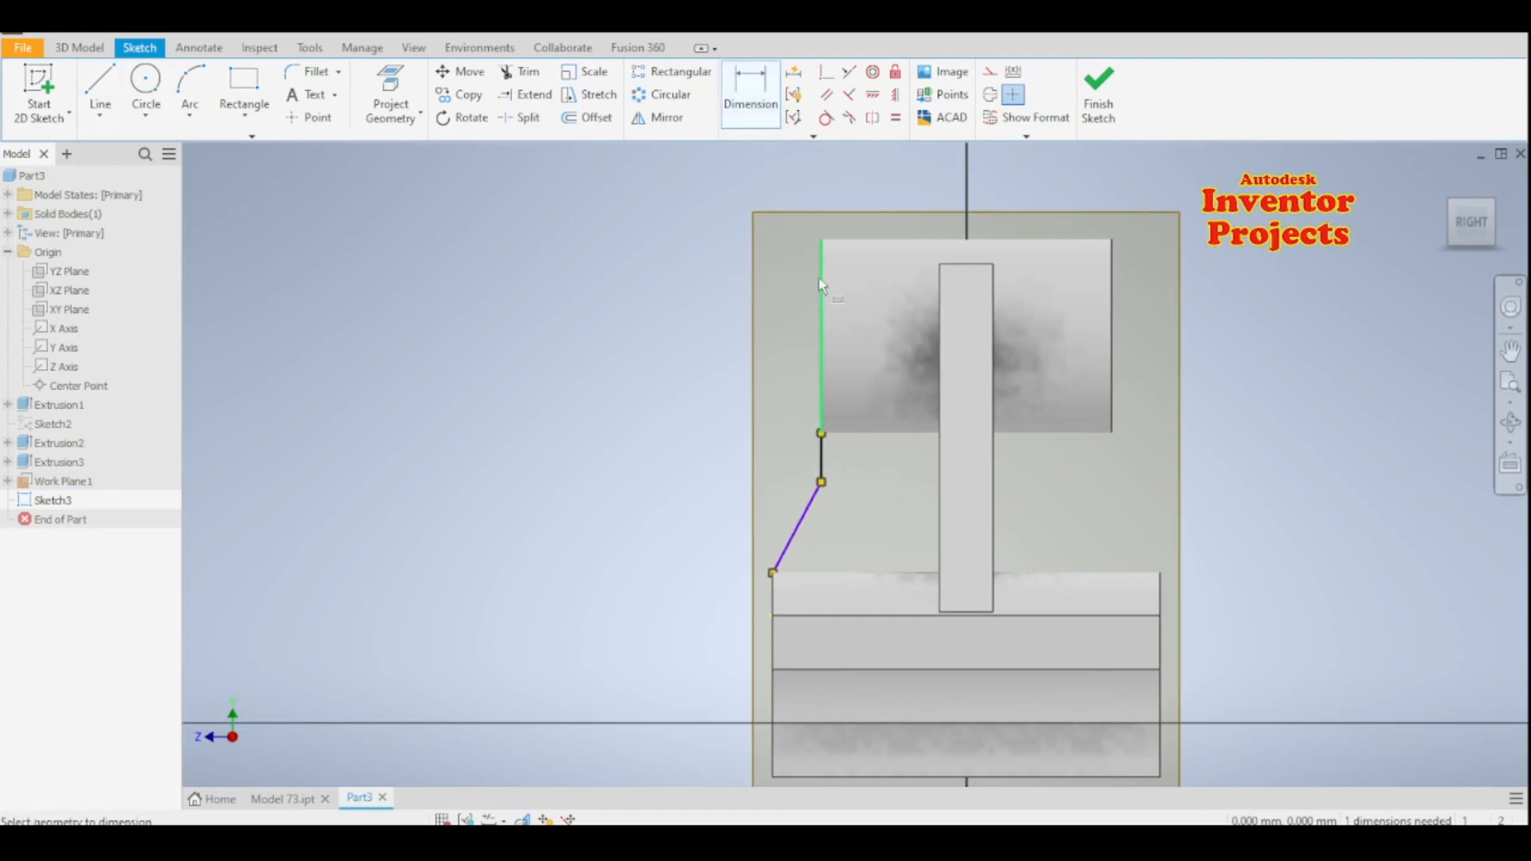
{"action": "left_click", "coordinate": [822, 482]}
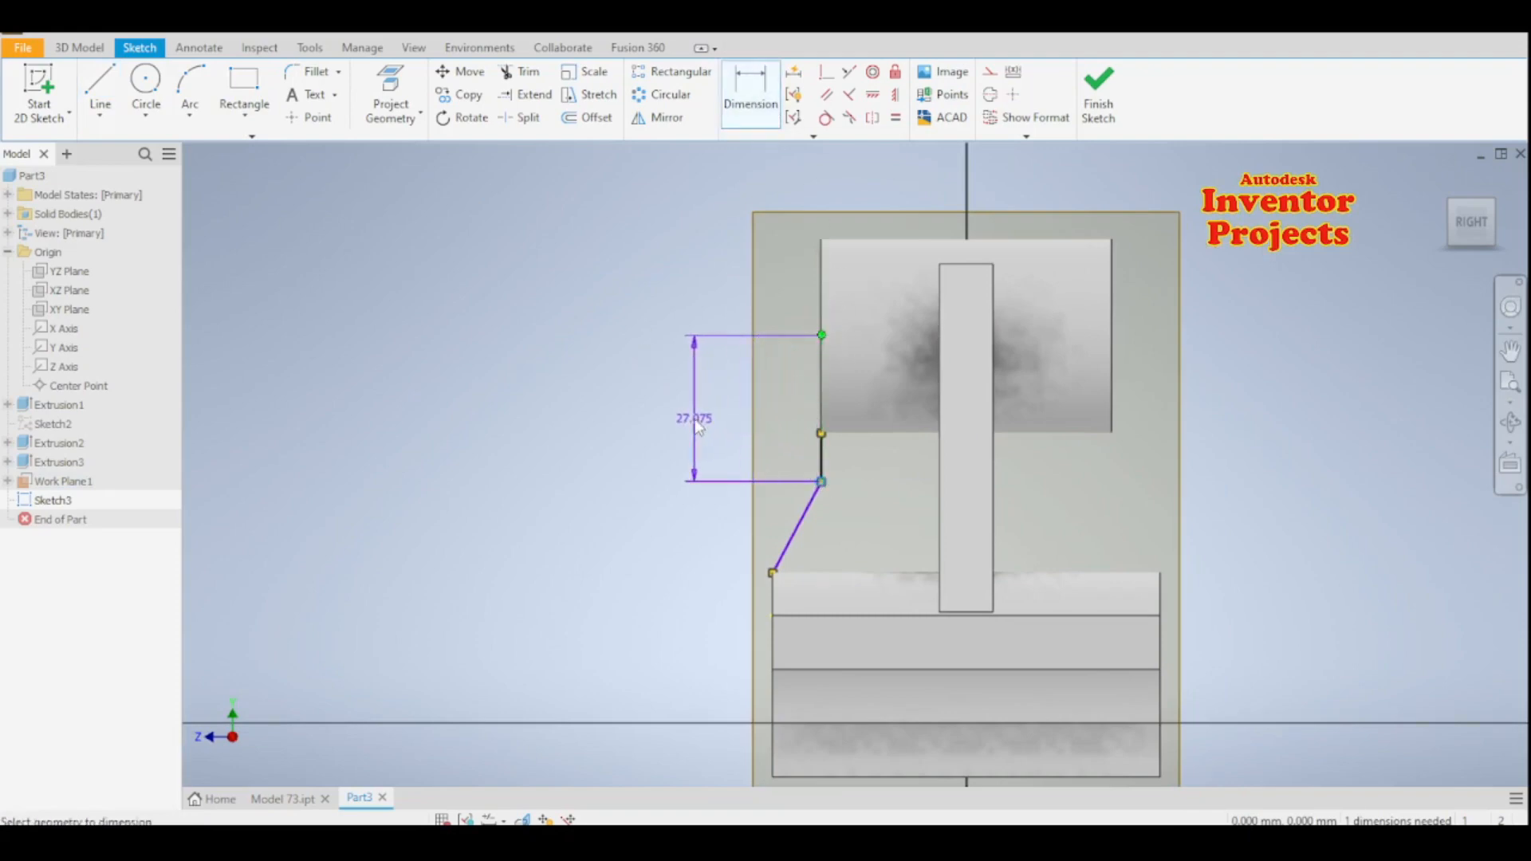
{"action": "left_click", "coordinate": [696, 424]}
{"action": "type", "text": "2"}
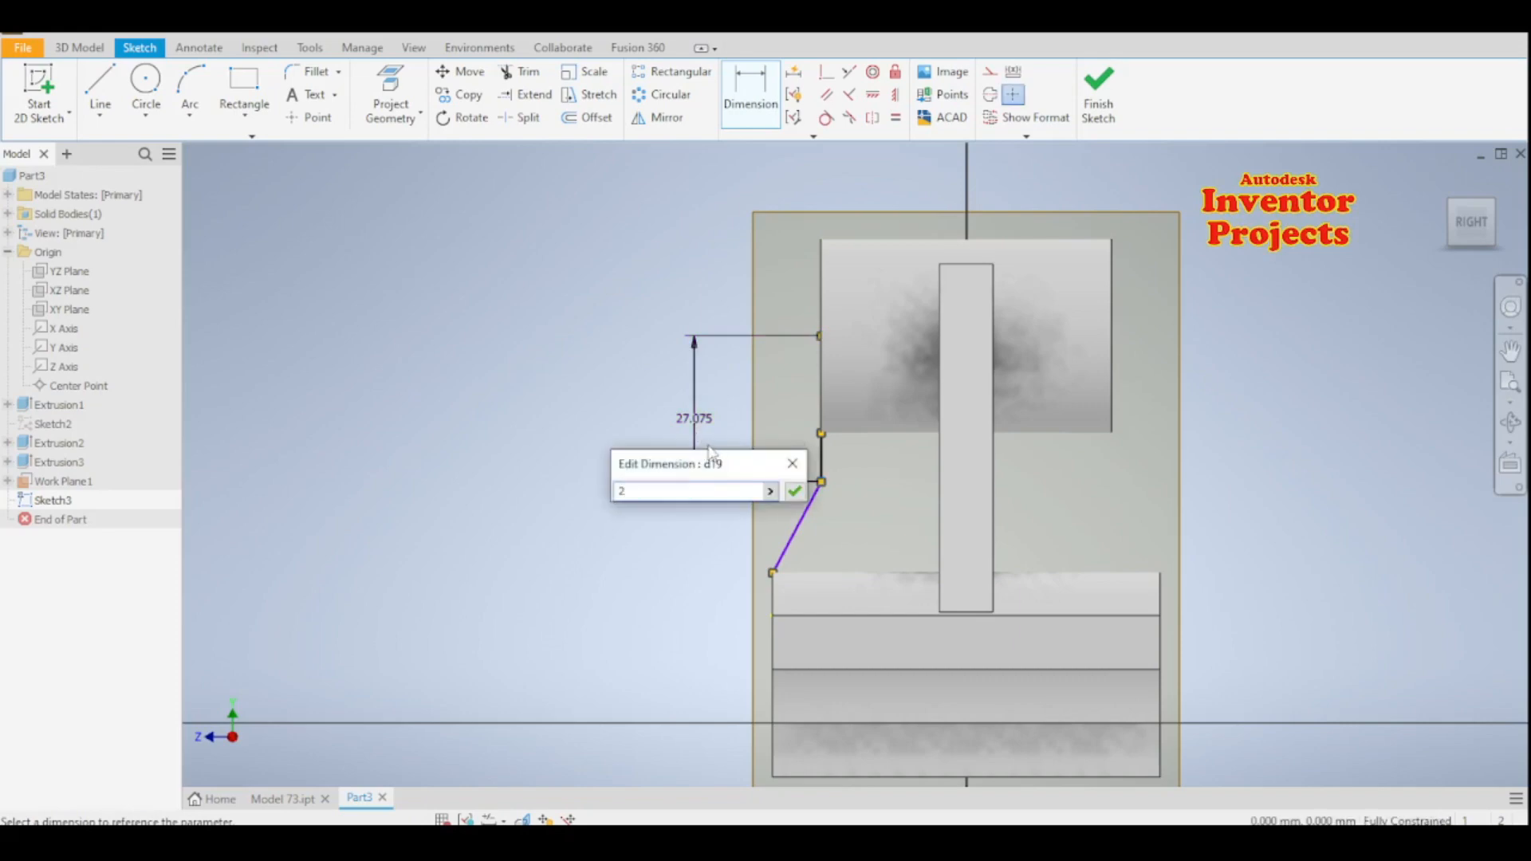
{"action": "type", "text": "8"}
{"action": "left_click", "coordinate": [794, 491]}
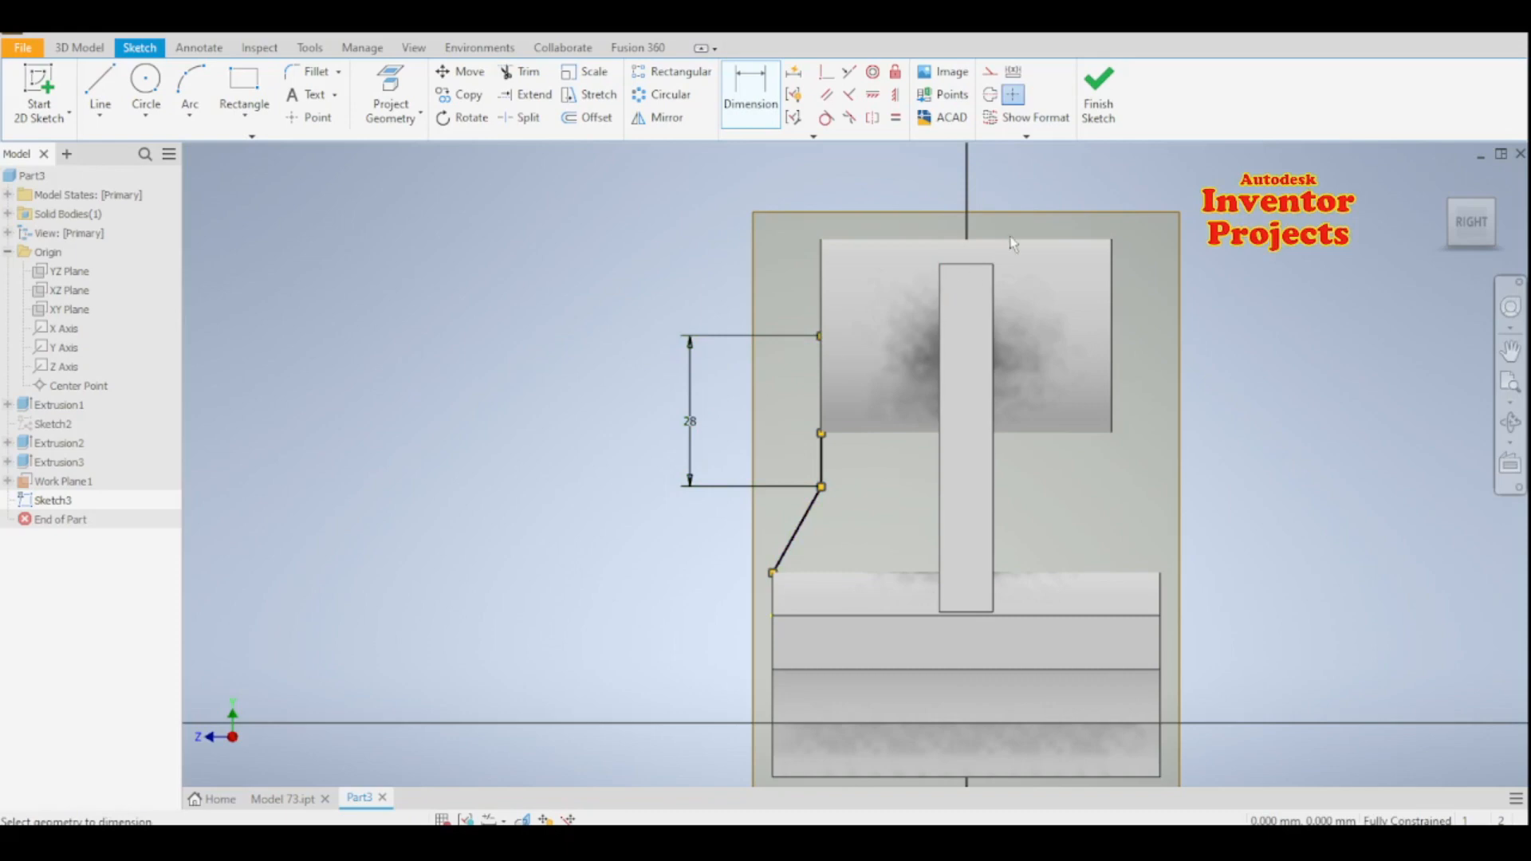
{"action": "left_click", "coordinate": [1098, 96]}
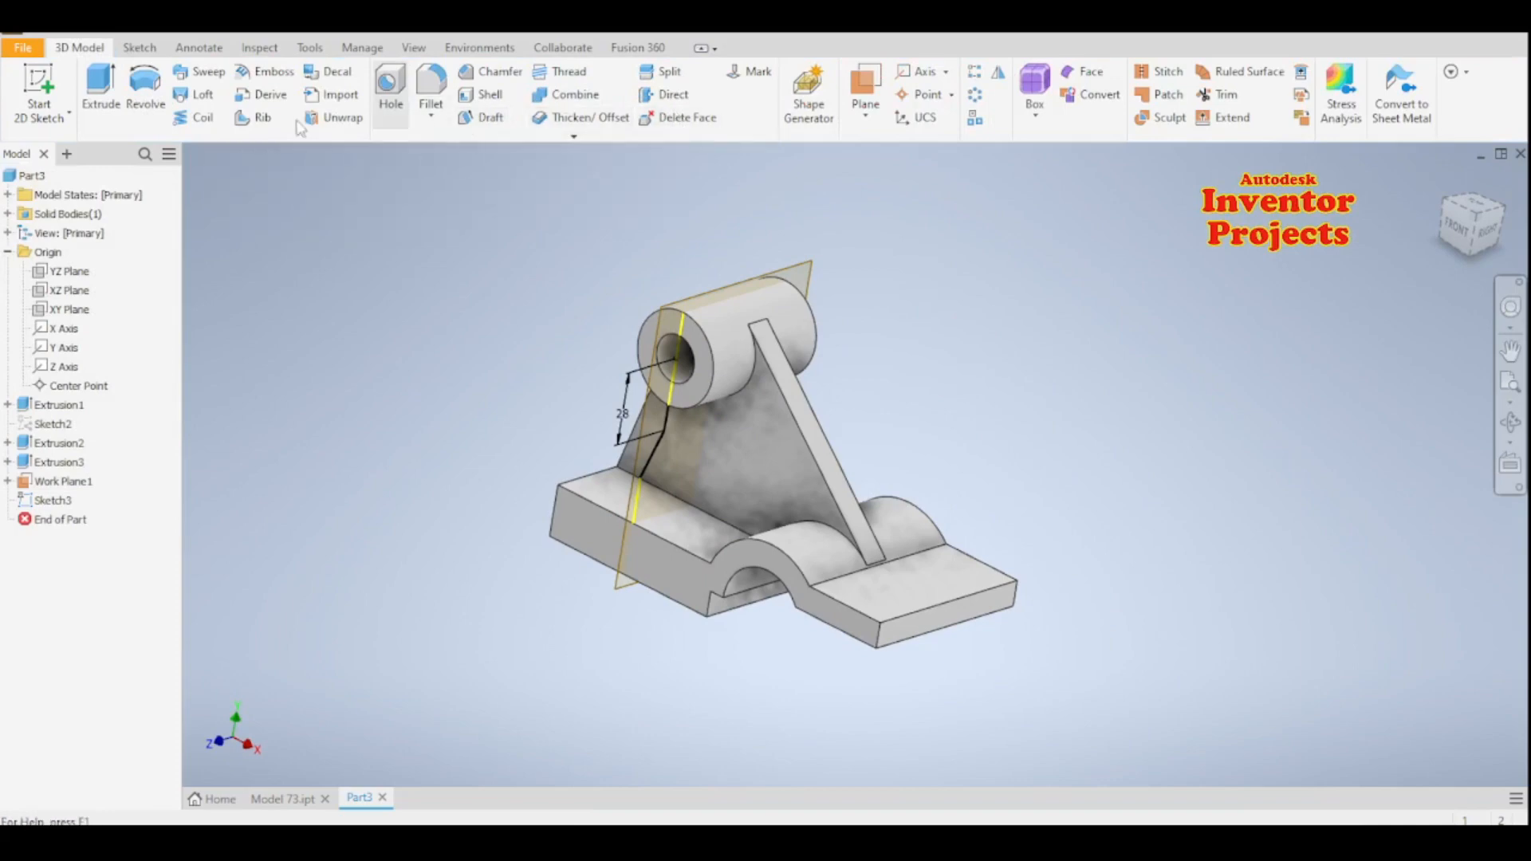
- Create a 10 mm thick rib parallel to the sketch plane from the bent line profile, and hide the work plane
{"action": "left_click", "coordinate": [257, 117]}
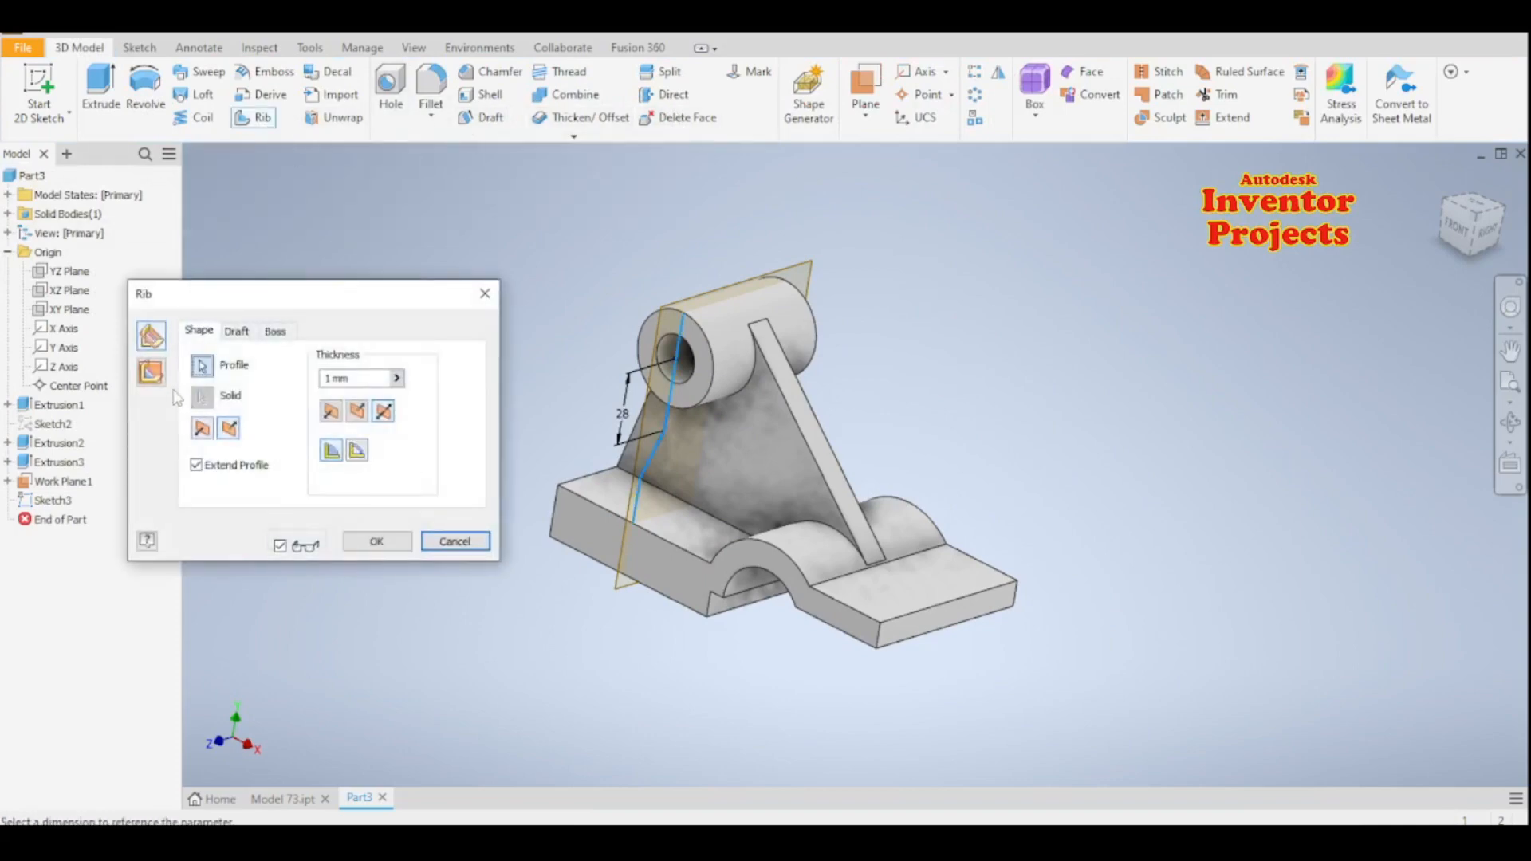
{"action": "left_click", "coordinate": [150, 371]}
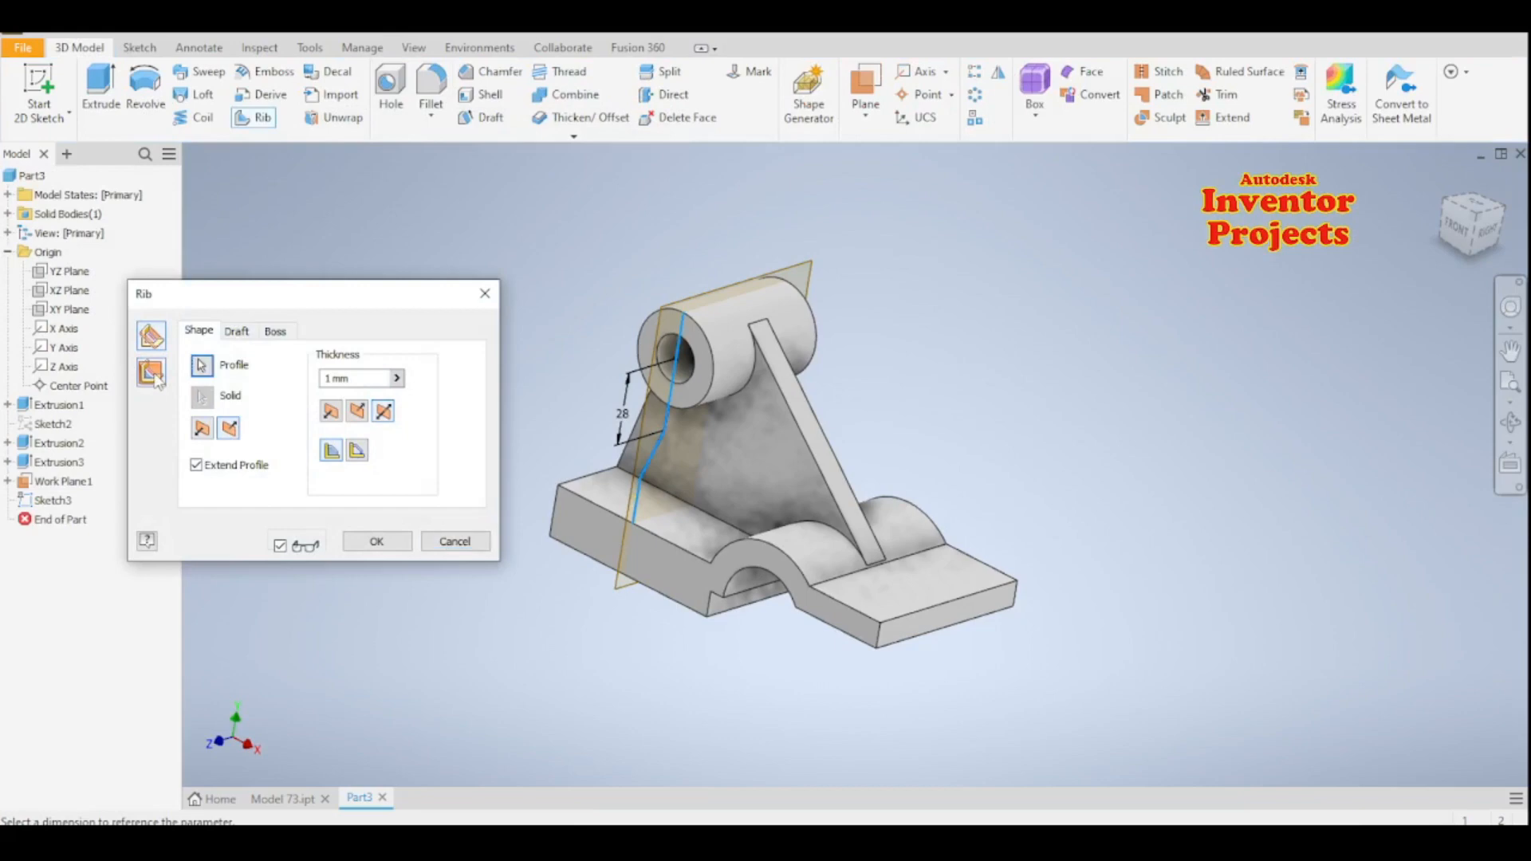
{"action": "left_click", "coordinate": [330, 380]}
{"action": "type", "text": "0"}
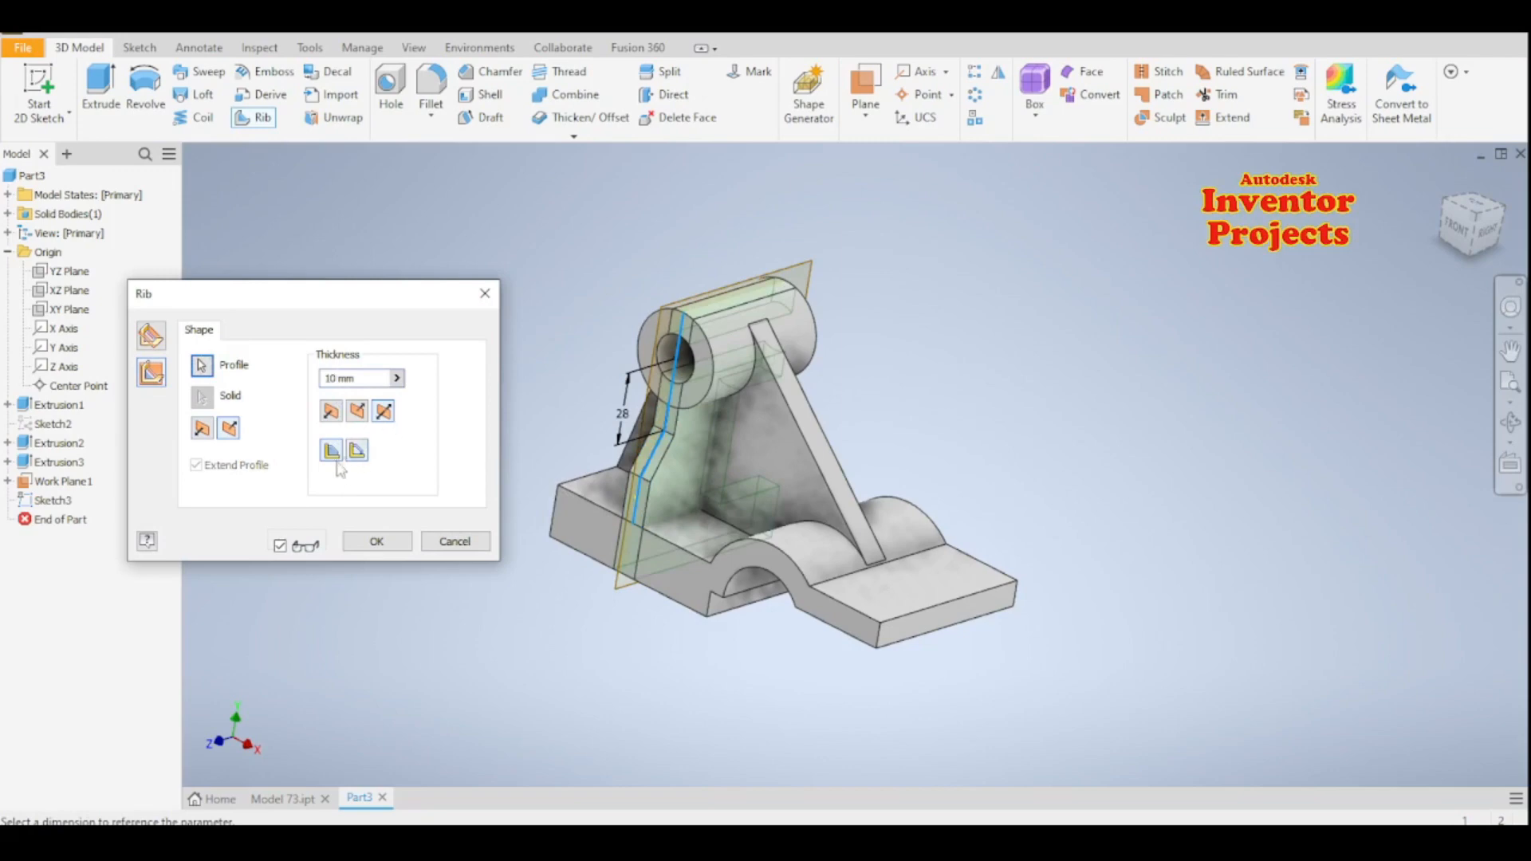
{"action": "left_click", "coordinate": [376, 542]}
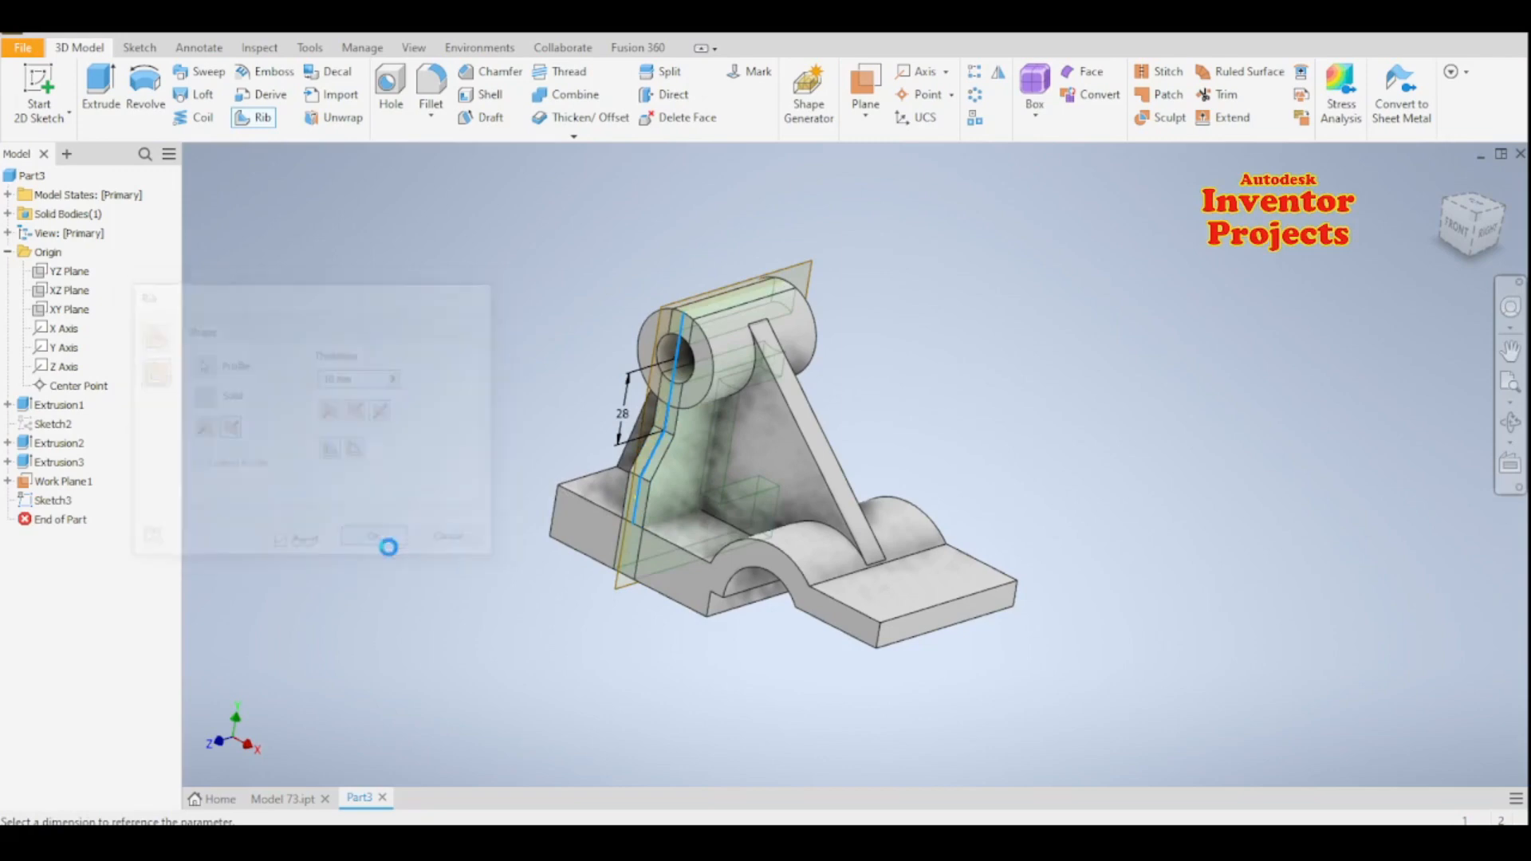
{"action": "right_click", "coordinate": [810, 280]}
{"action": "left_click", "coordinate": [874, 312]}
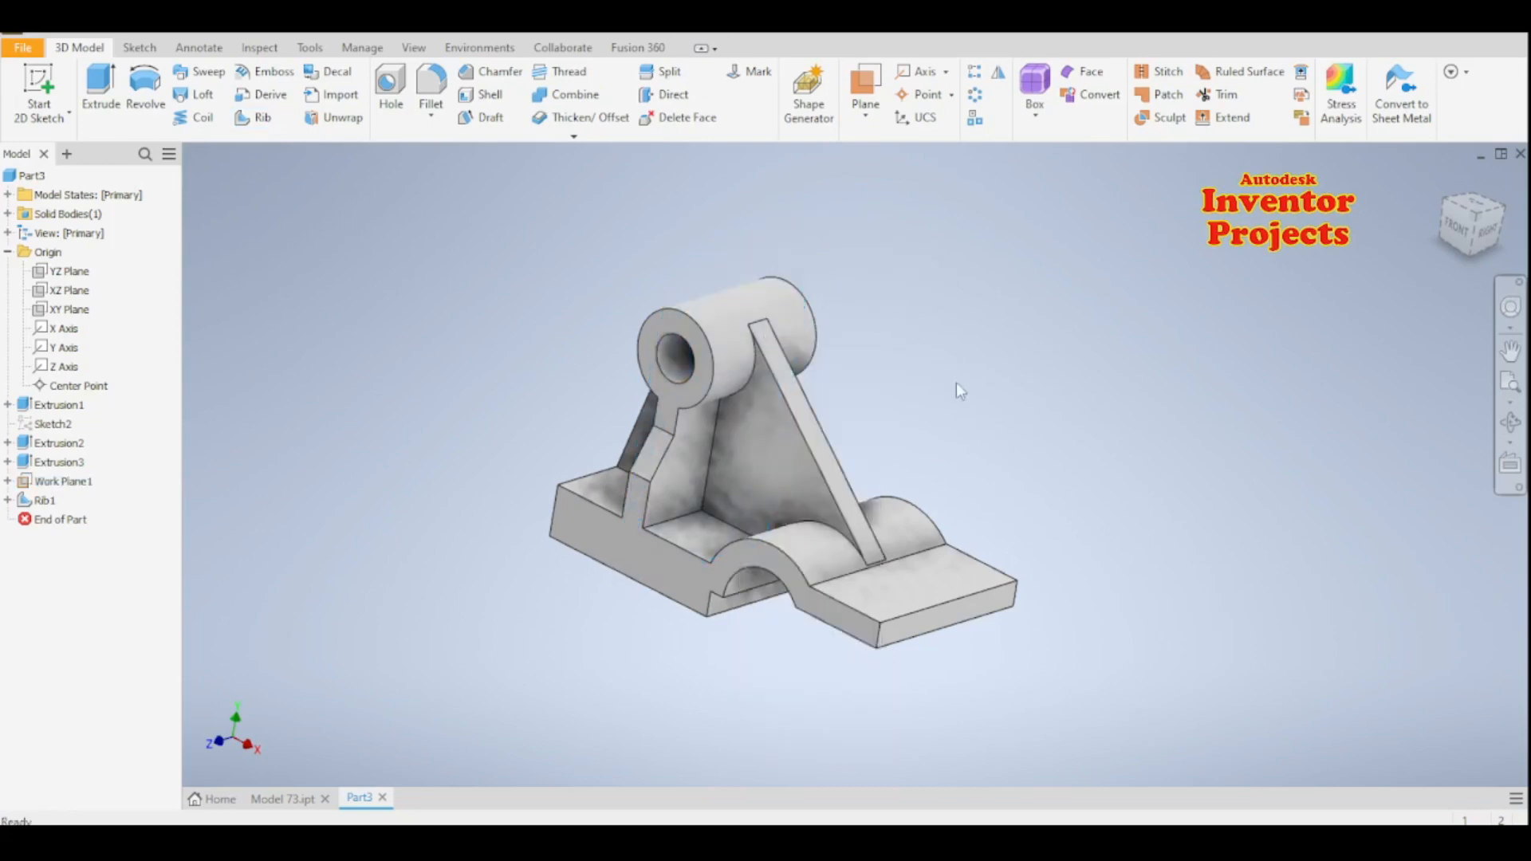
- Start a sketch on the base's flat top face beside the rib and draw a 12 mm diameter circle there
{"action": "middle_click_drag", "start_coordinate": [974, 410], "coordinate": [1045, 455], "text": "shift"}
{"action": "left_click", "coordinate": [765, 550]}
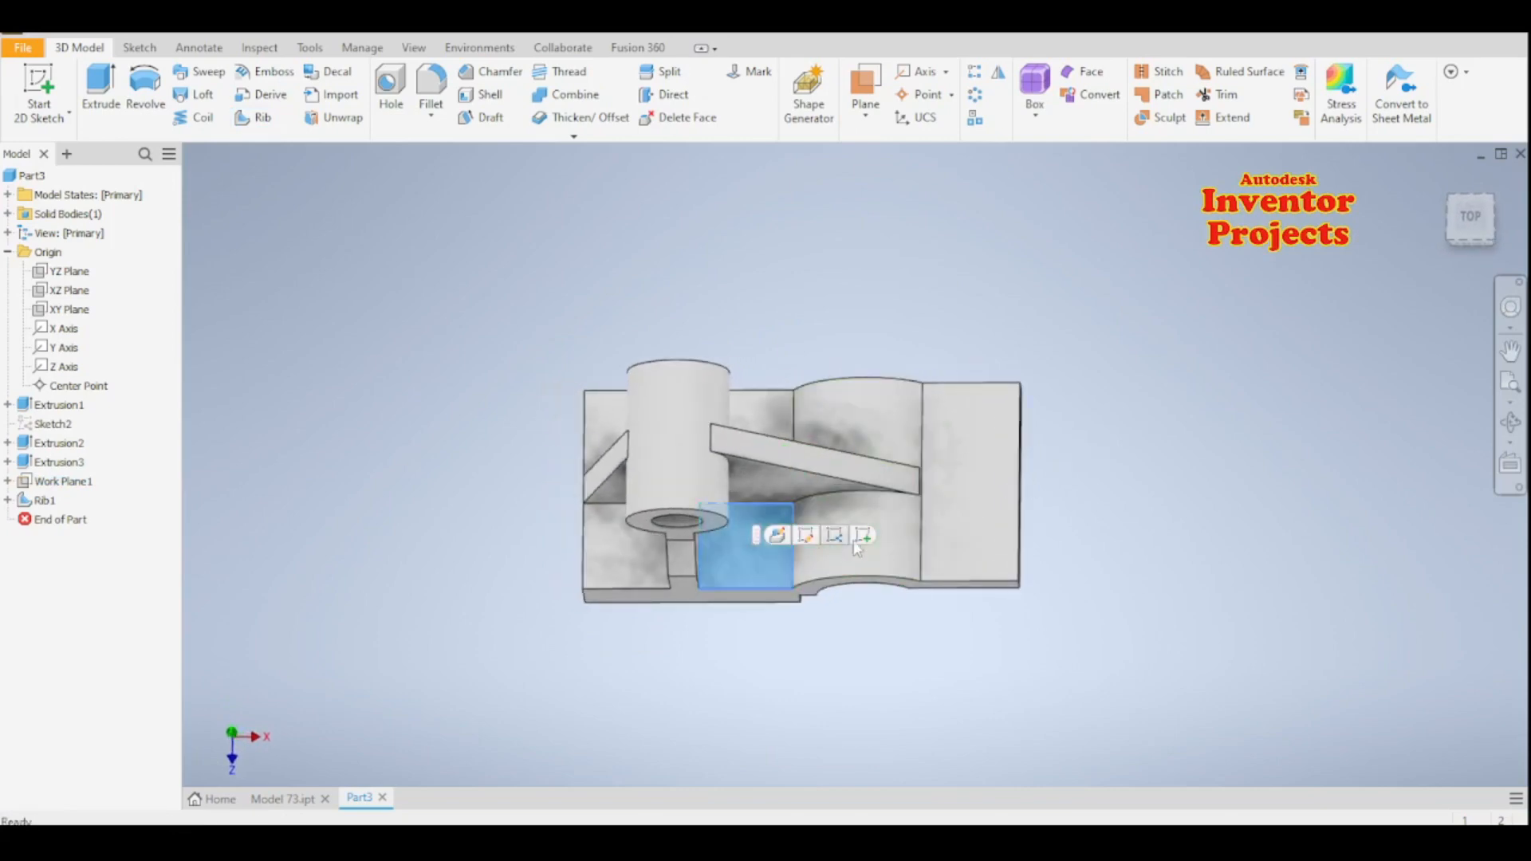
{"action": "left_click", "coordinate": [858, 538]}
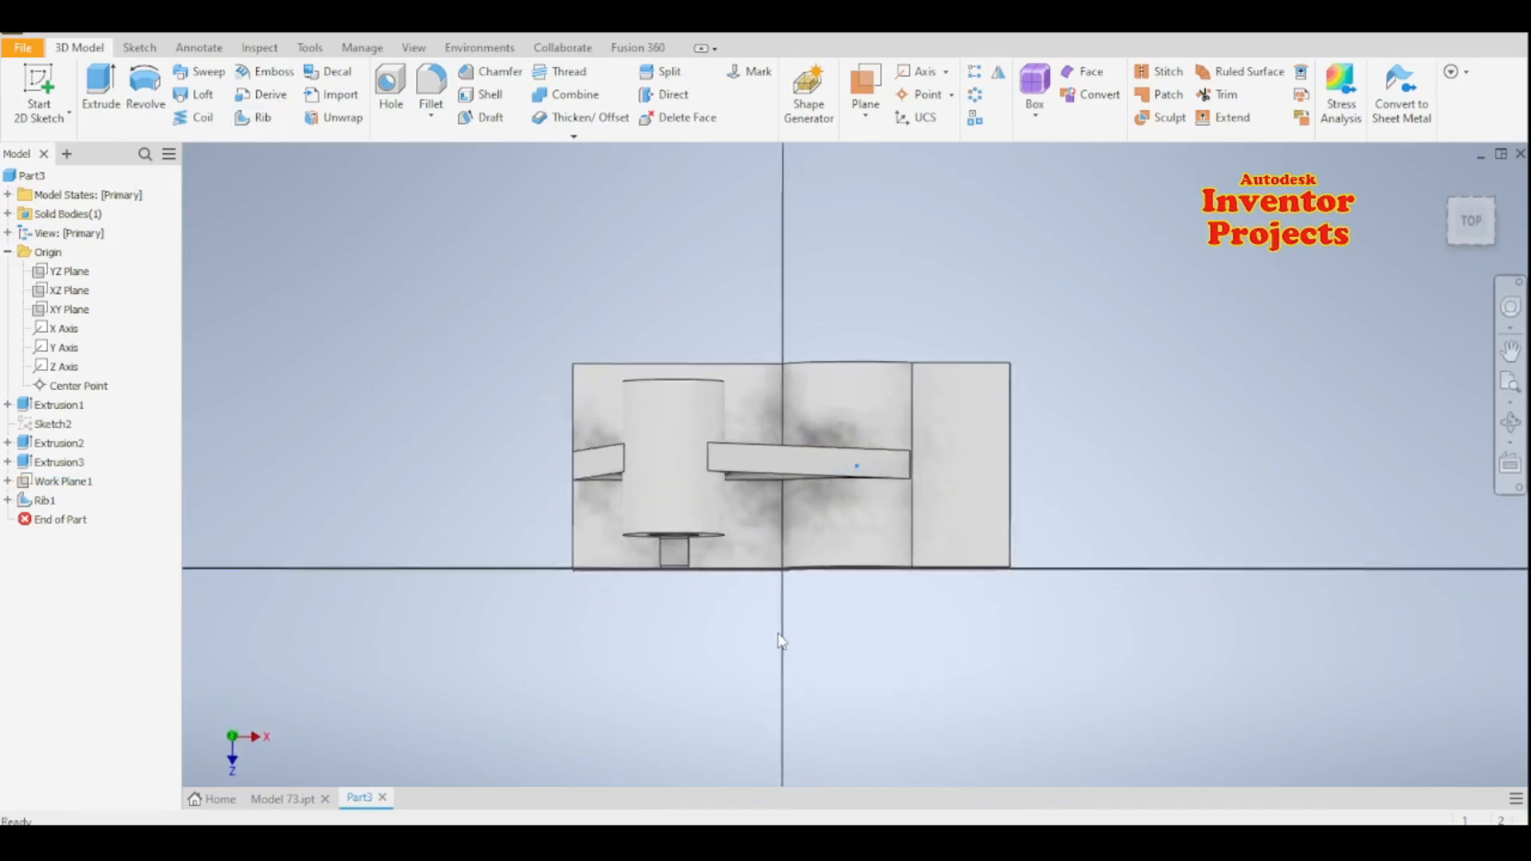
{"action": "left_click", "coordinate": [146, 83]}
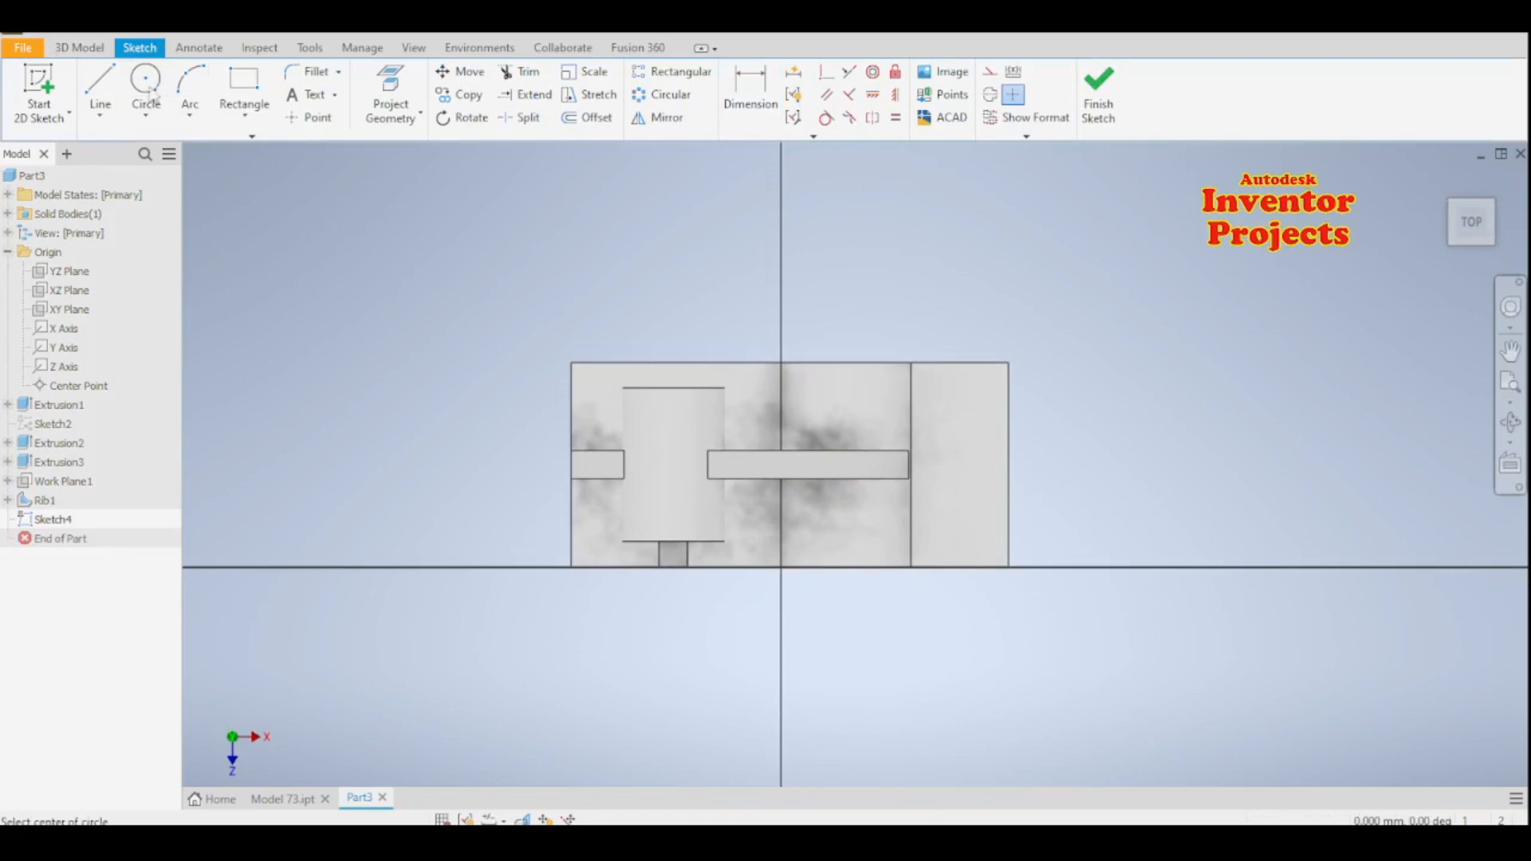
{"action": "left_click", "coordinate": [753, 520]}
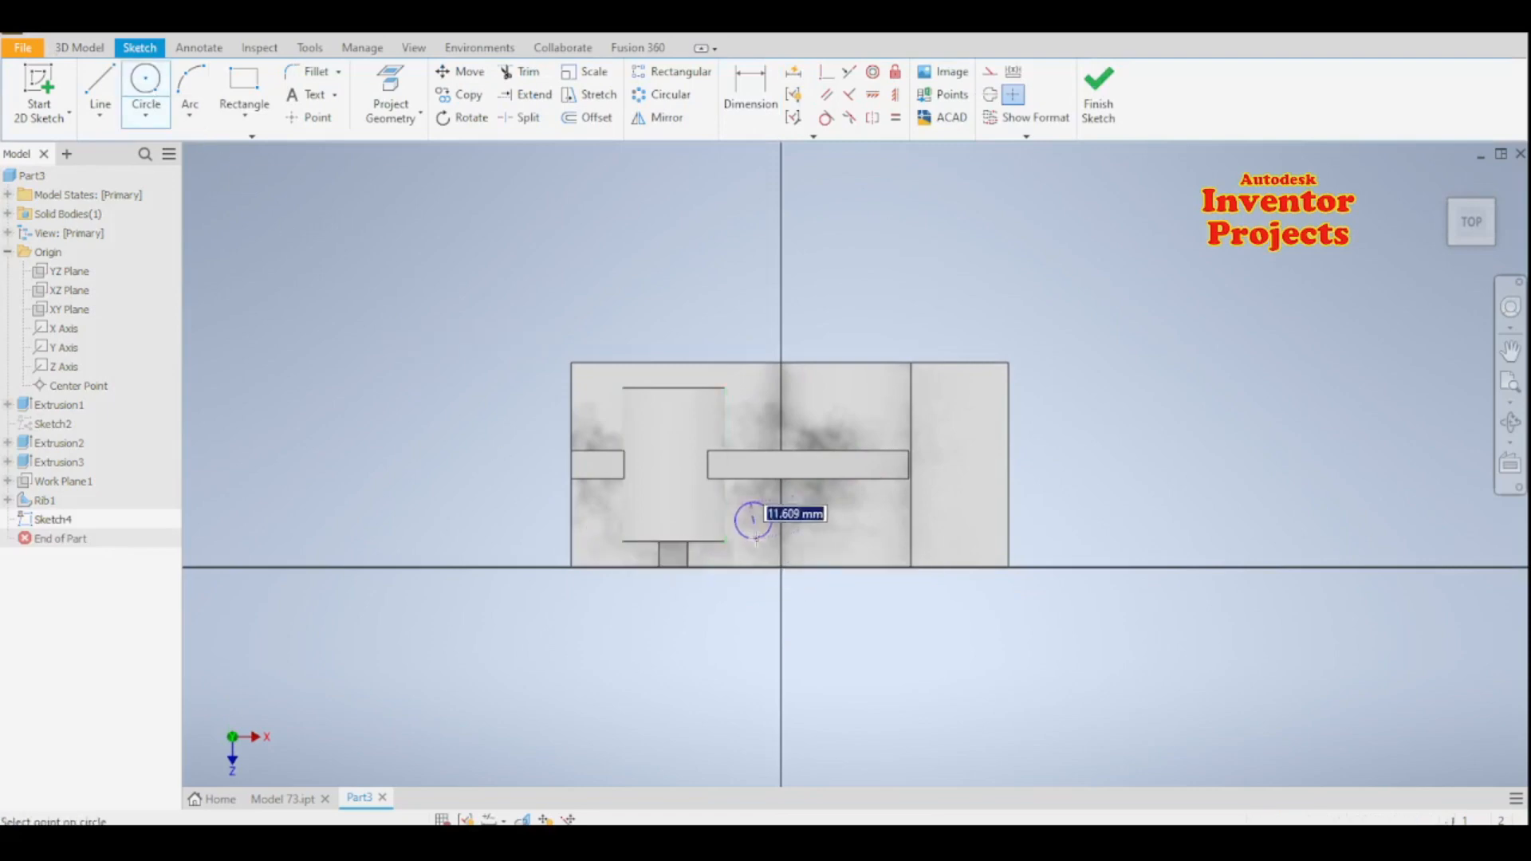
{"action": "type", "text": "12"}
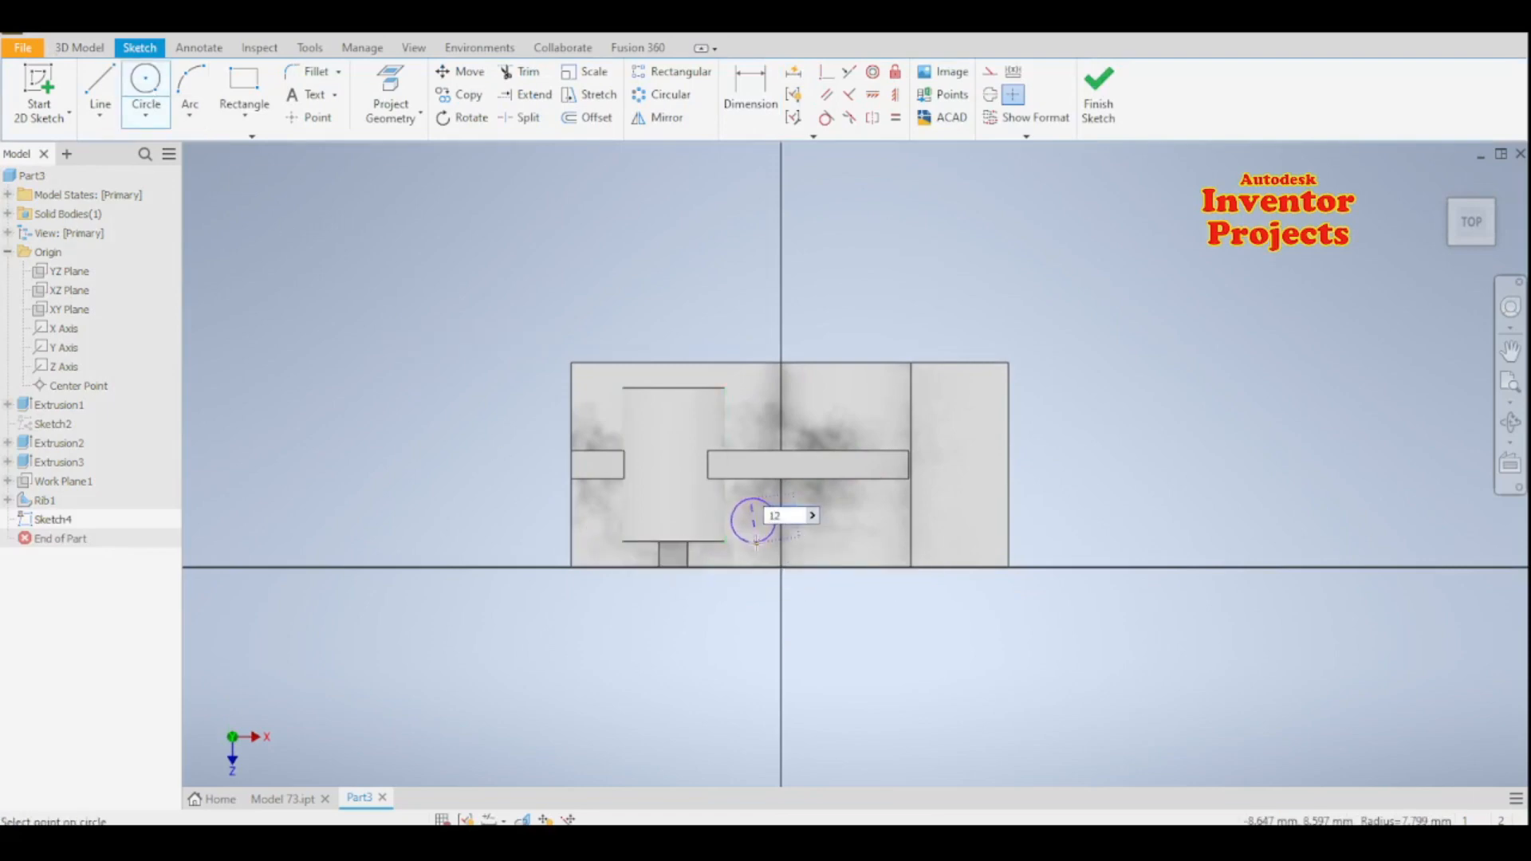
{"action": "key", "text": "Return"}
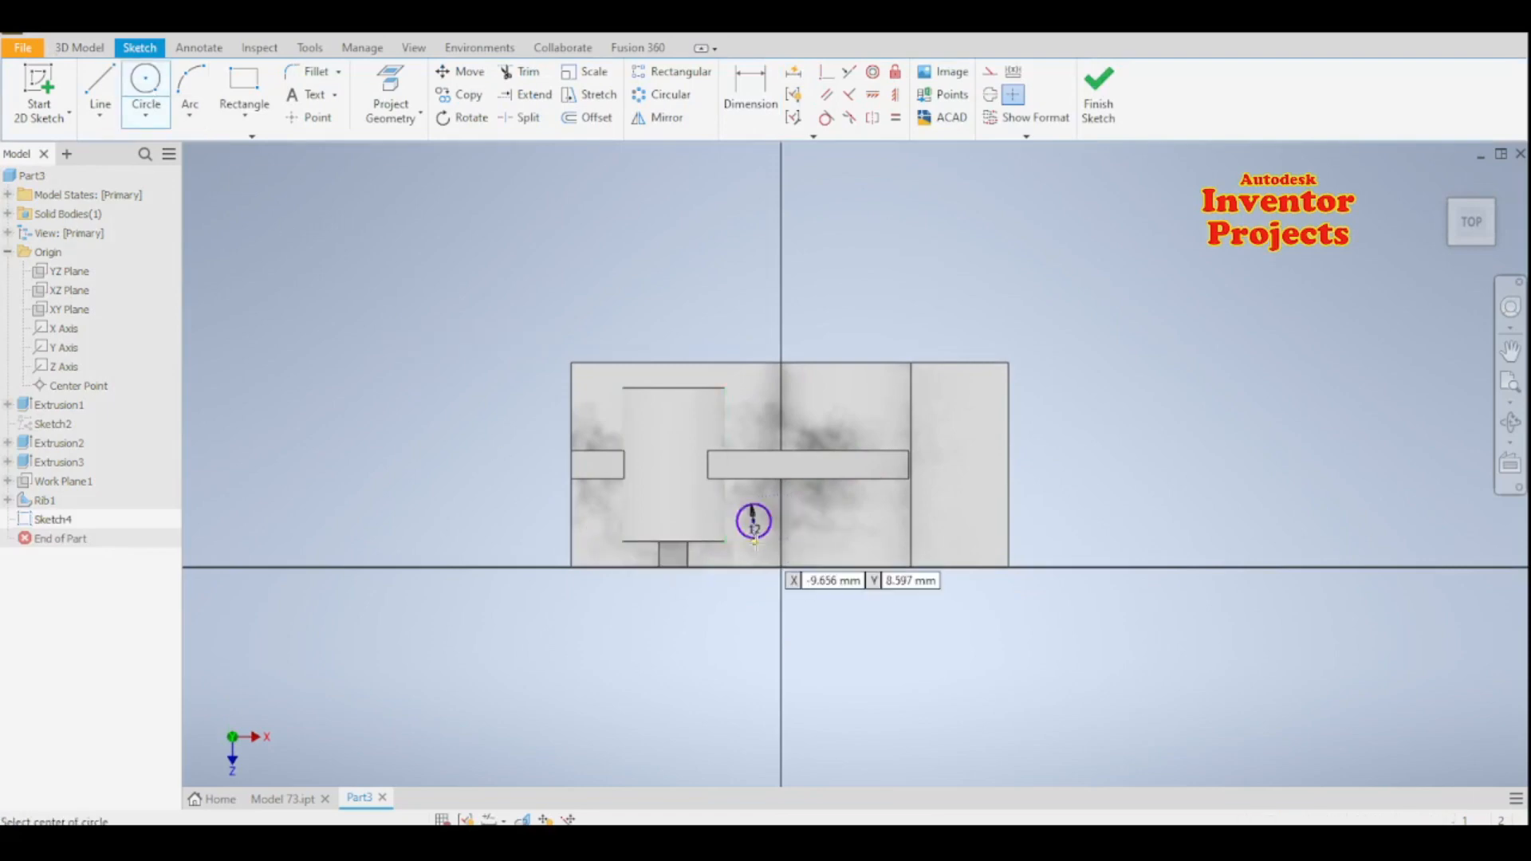
- Dimension the circle's centre 18 mm from the base's front edge
{"action": "left_click", "coordinate": [749, 114]}
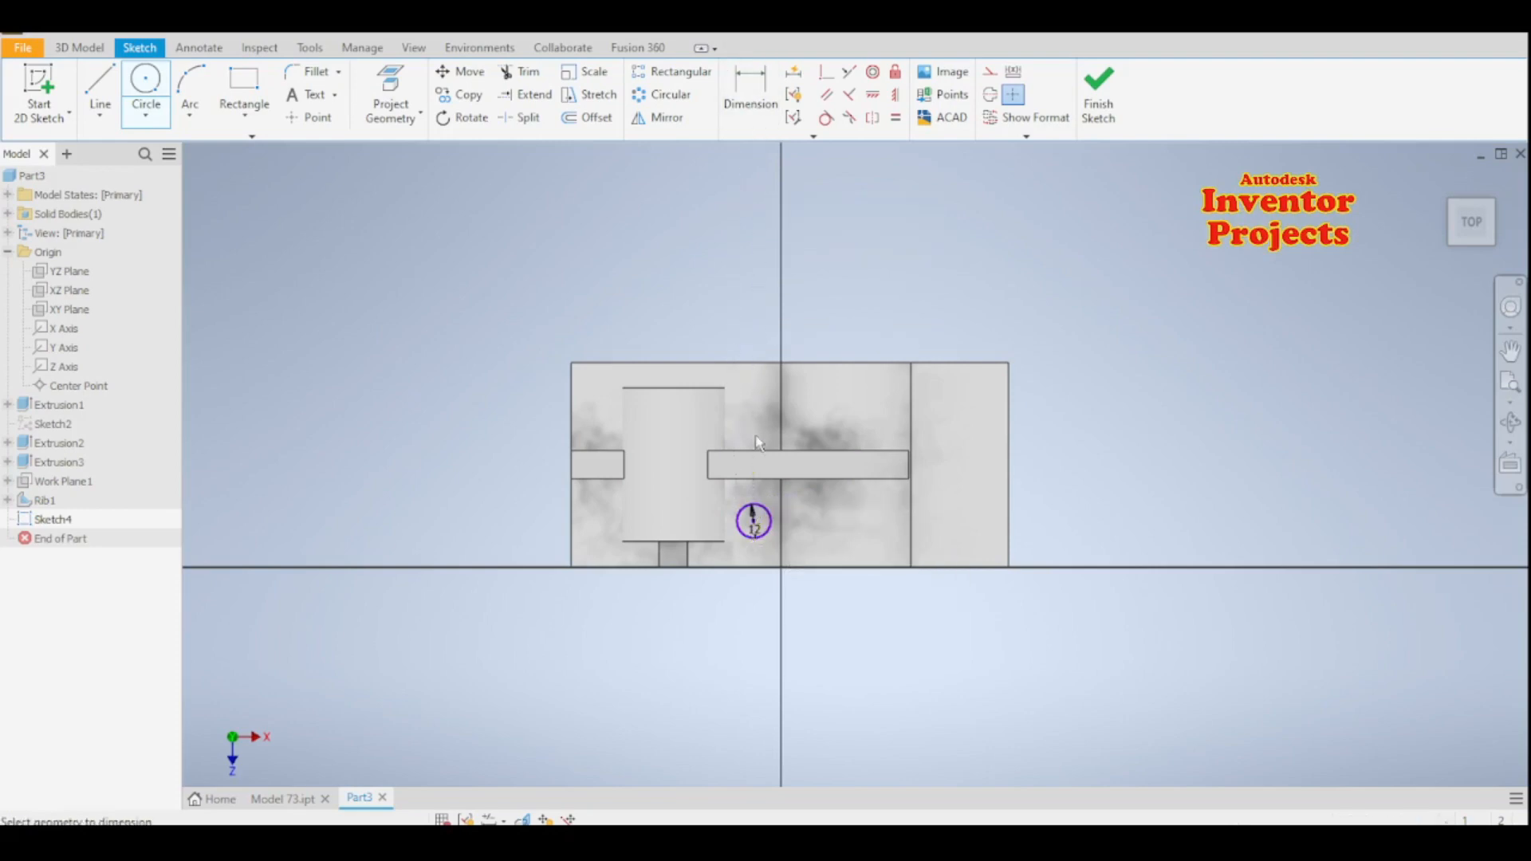
{"action": "left_click", "coordinate": [758, 567]}
{"action": "left_click", "coordinate": [1050, 545]}
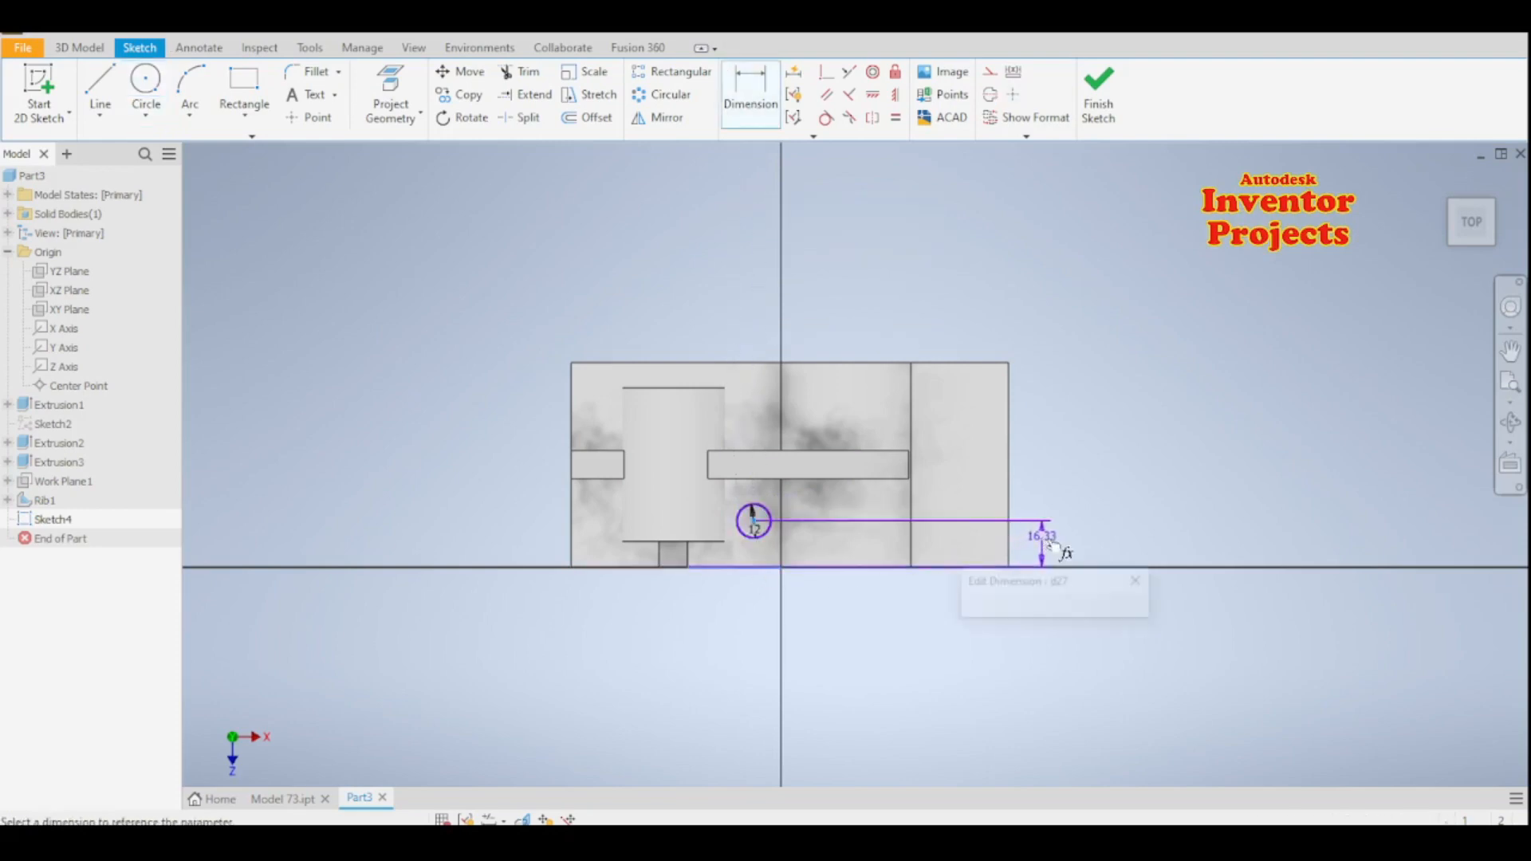
{"action": "type", "text": "18"}
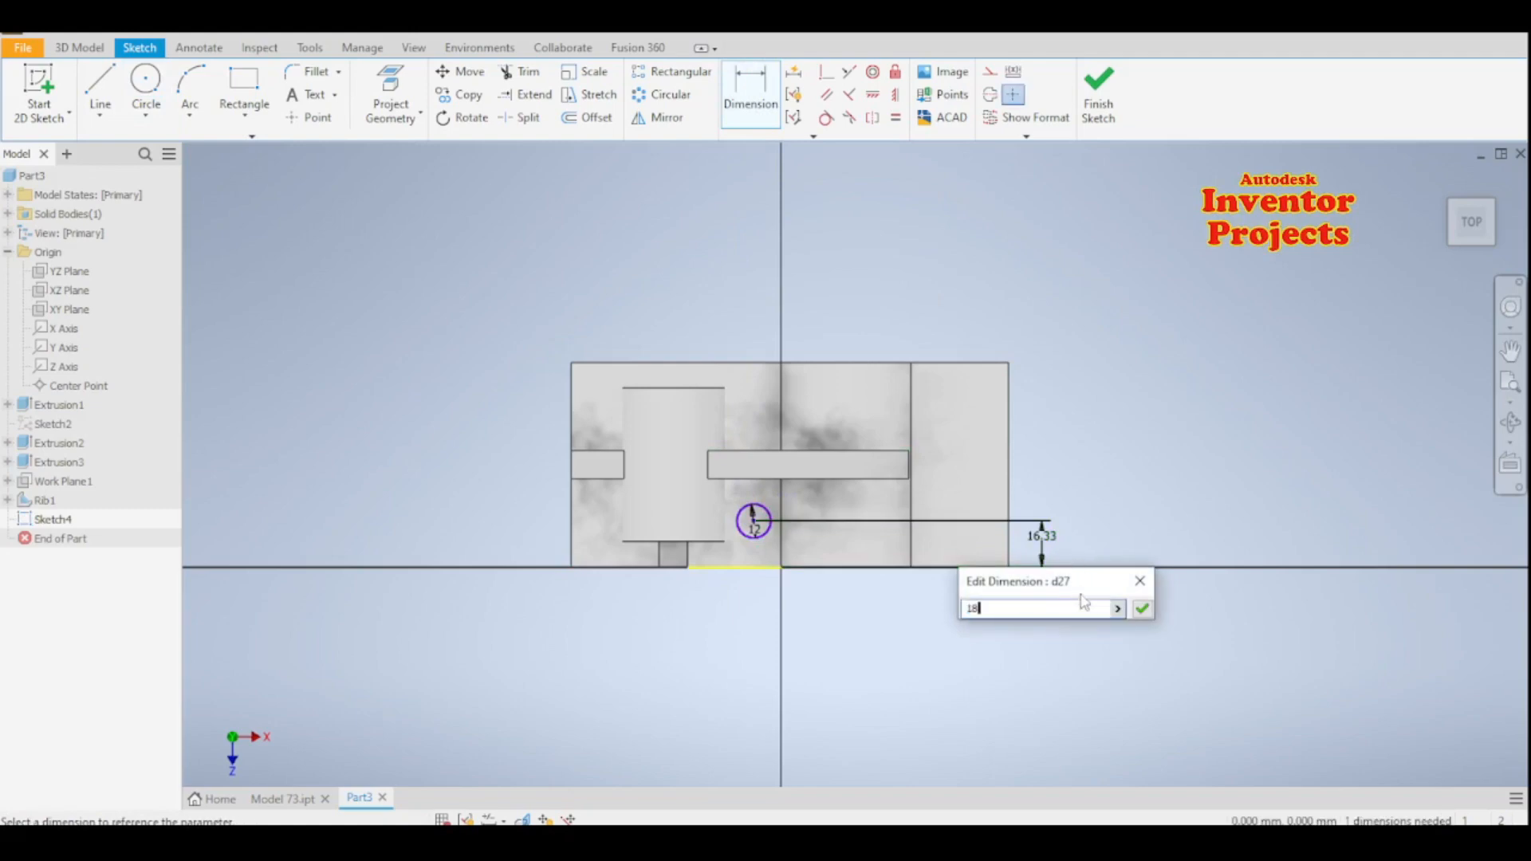
{"action": "left_click", "coordinate": [1142, 609]}
- Dimension the circle's centre 18 mm horizontally from the midpoint of the rib's bottom front edge and finish the sketch
{"action": "left_click", "coordinate": [754, 515]}
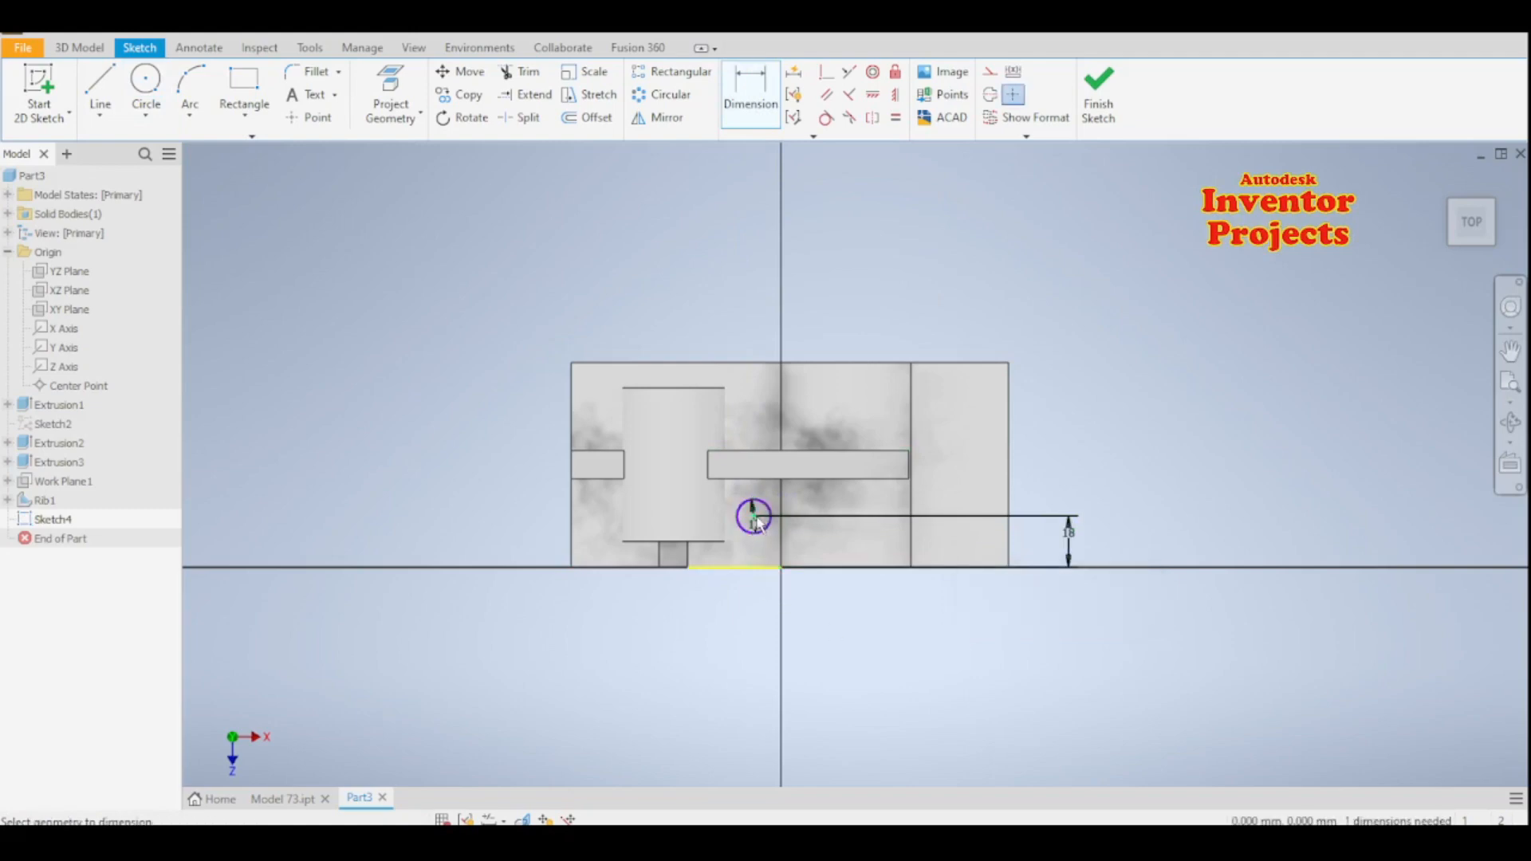
{"action": "left_click", "coordinate": [674, 567]}
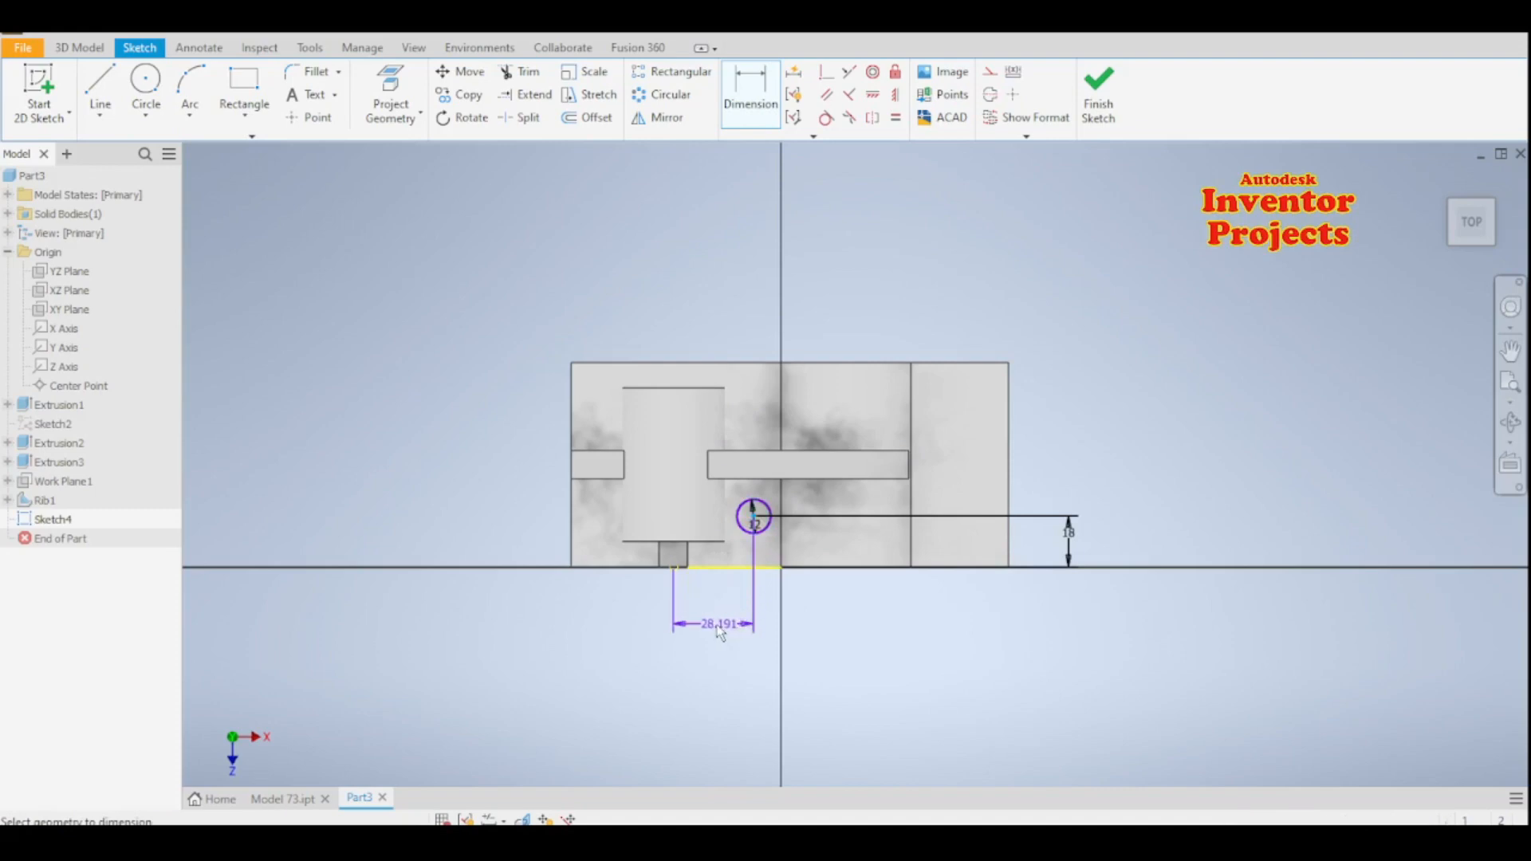
{"action": "left_click", "coordinate": [723, 630]}
{"action": "type", "text": "1"}
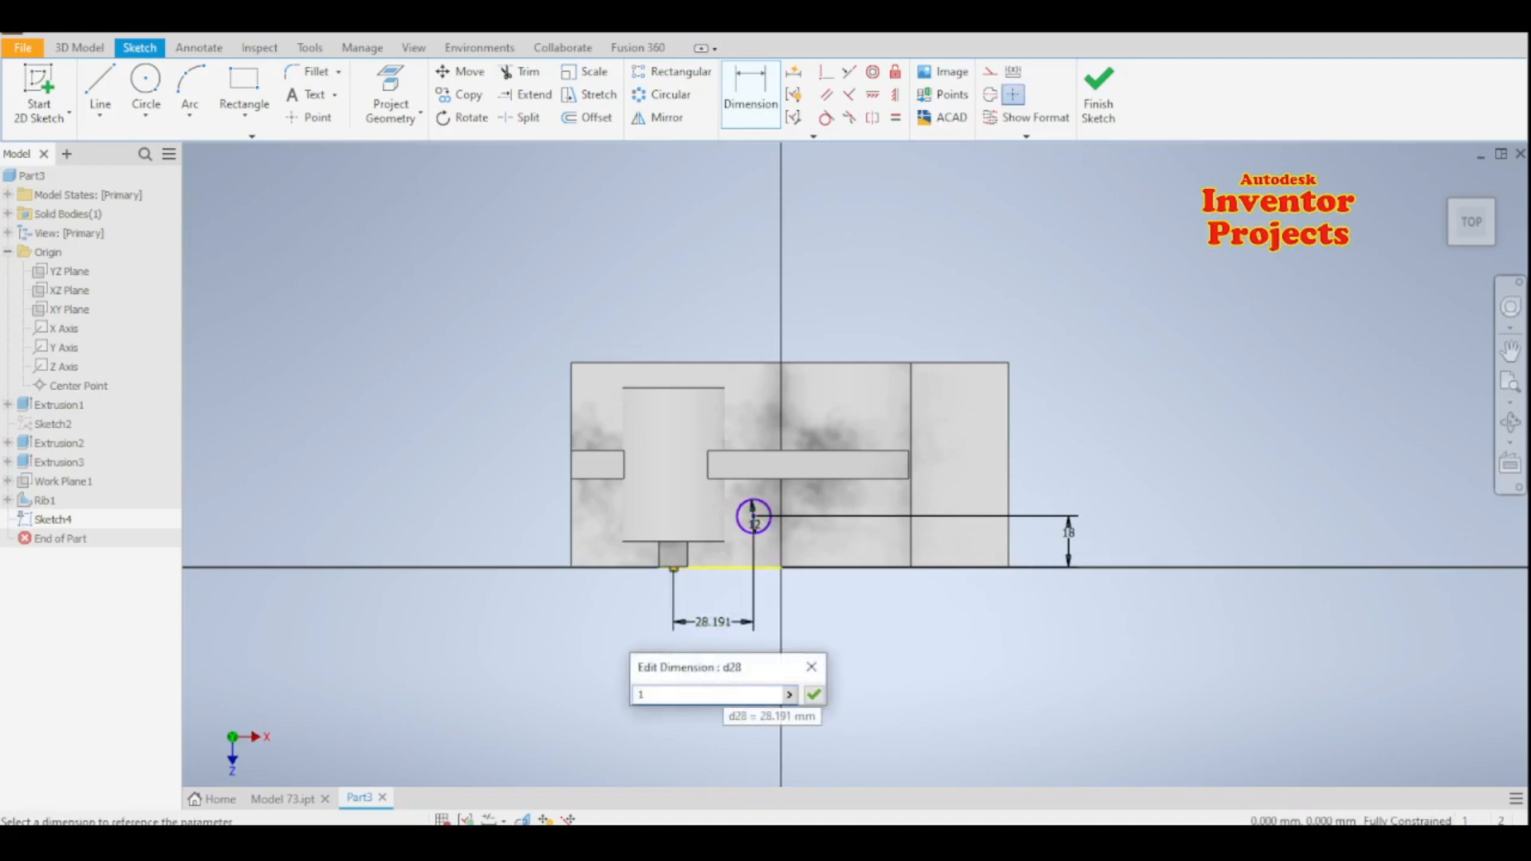
{"action": "type", "text": "8"}
{"action": "left_click", "coordinate": [811, 698]}
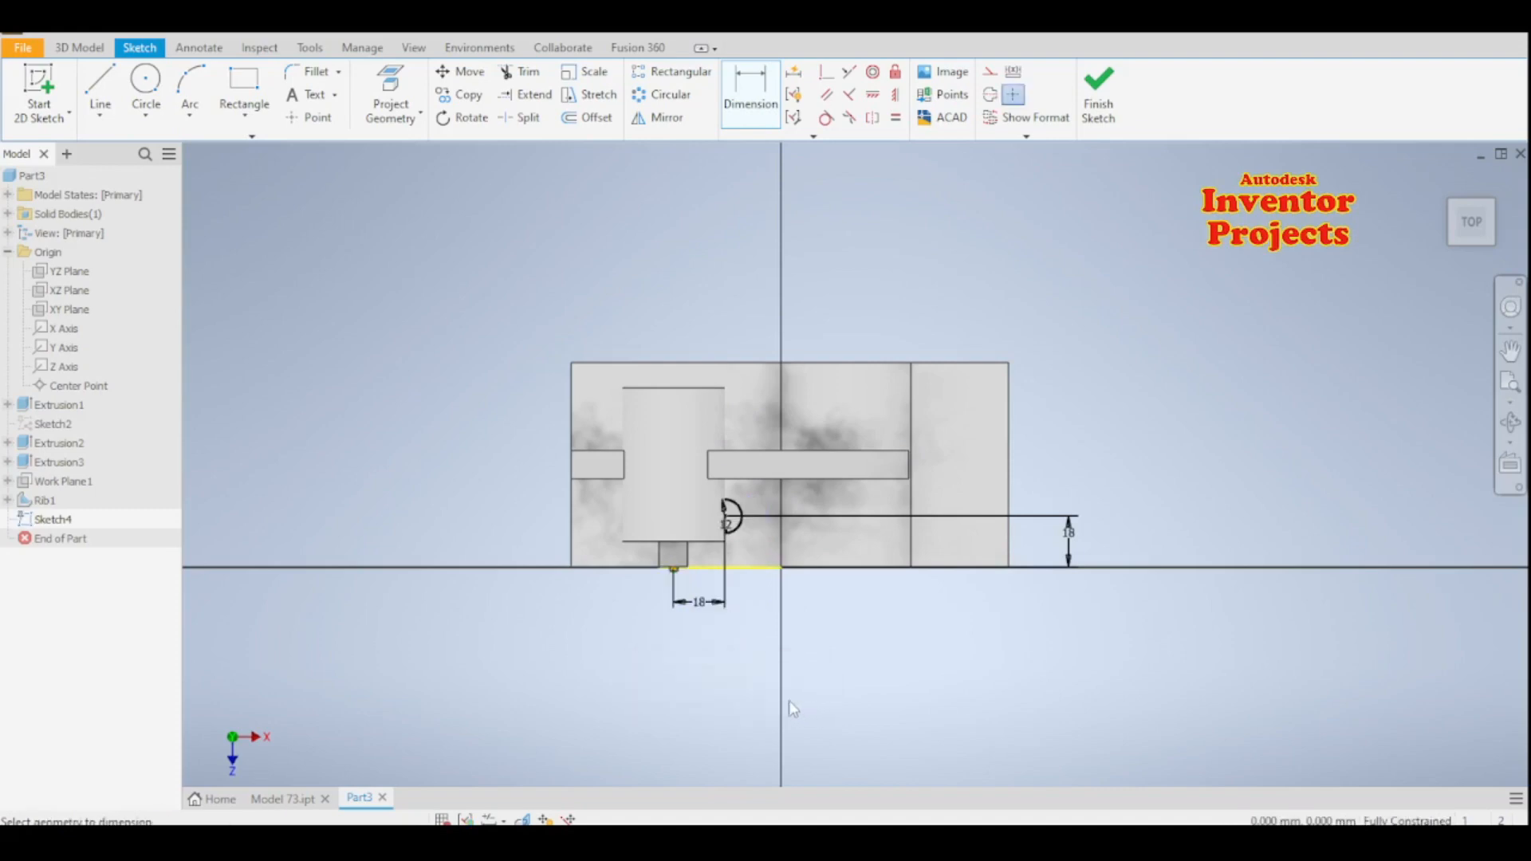
{"action": "left_click", "coordinate": [1095, 120]}
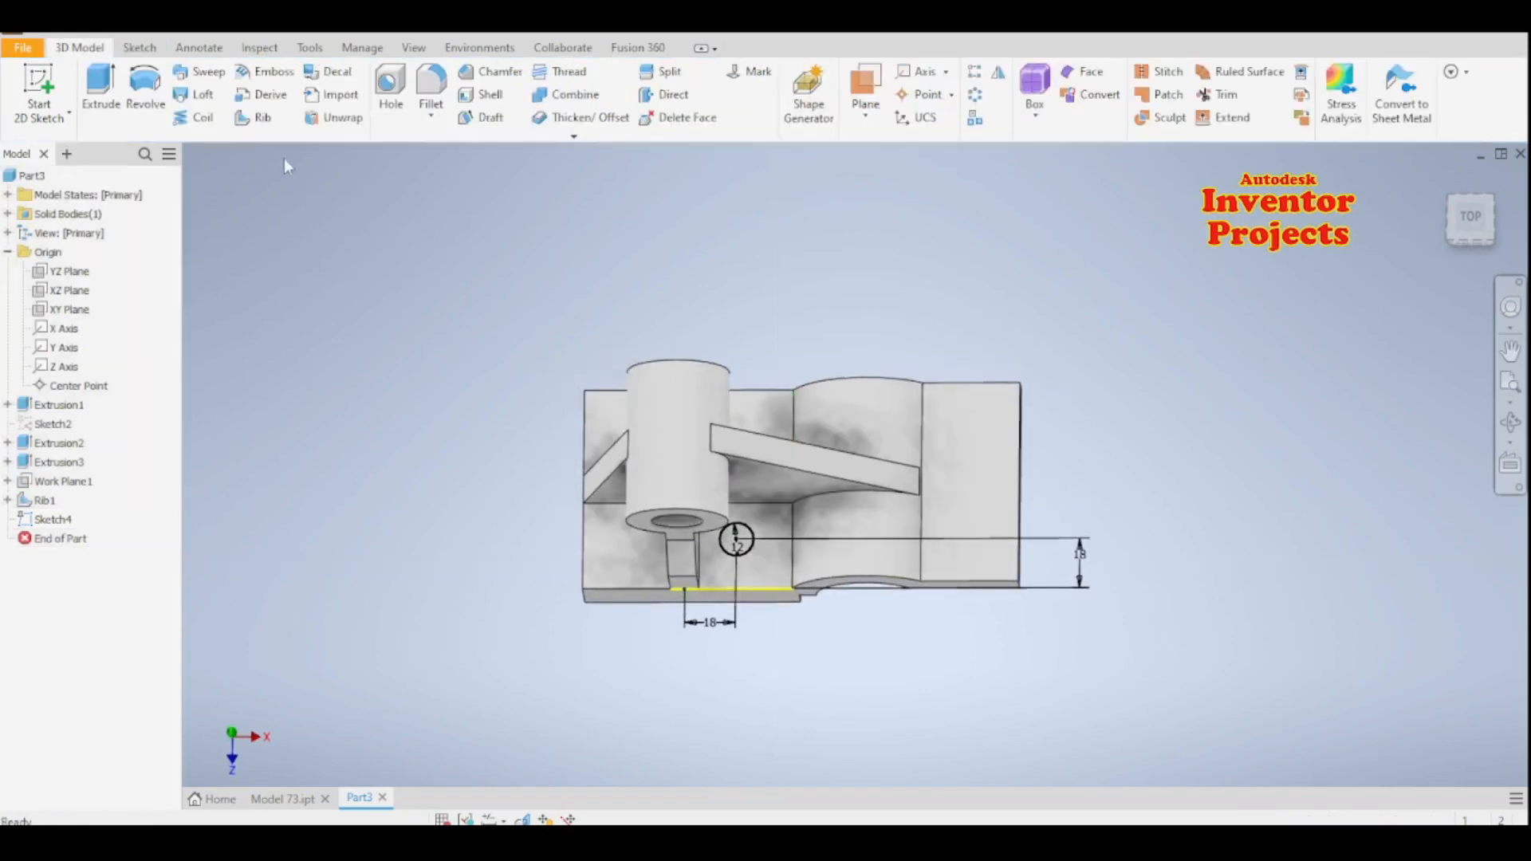
- Extrude the 12 mm circle as a cut through all of the base
{"action": "key", "text": "e"}
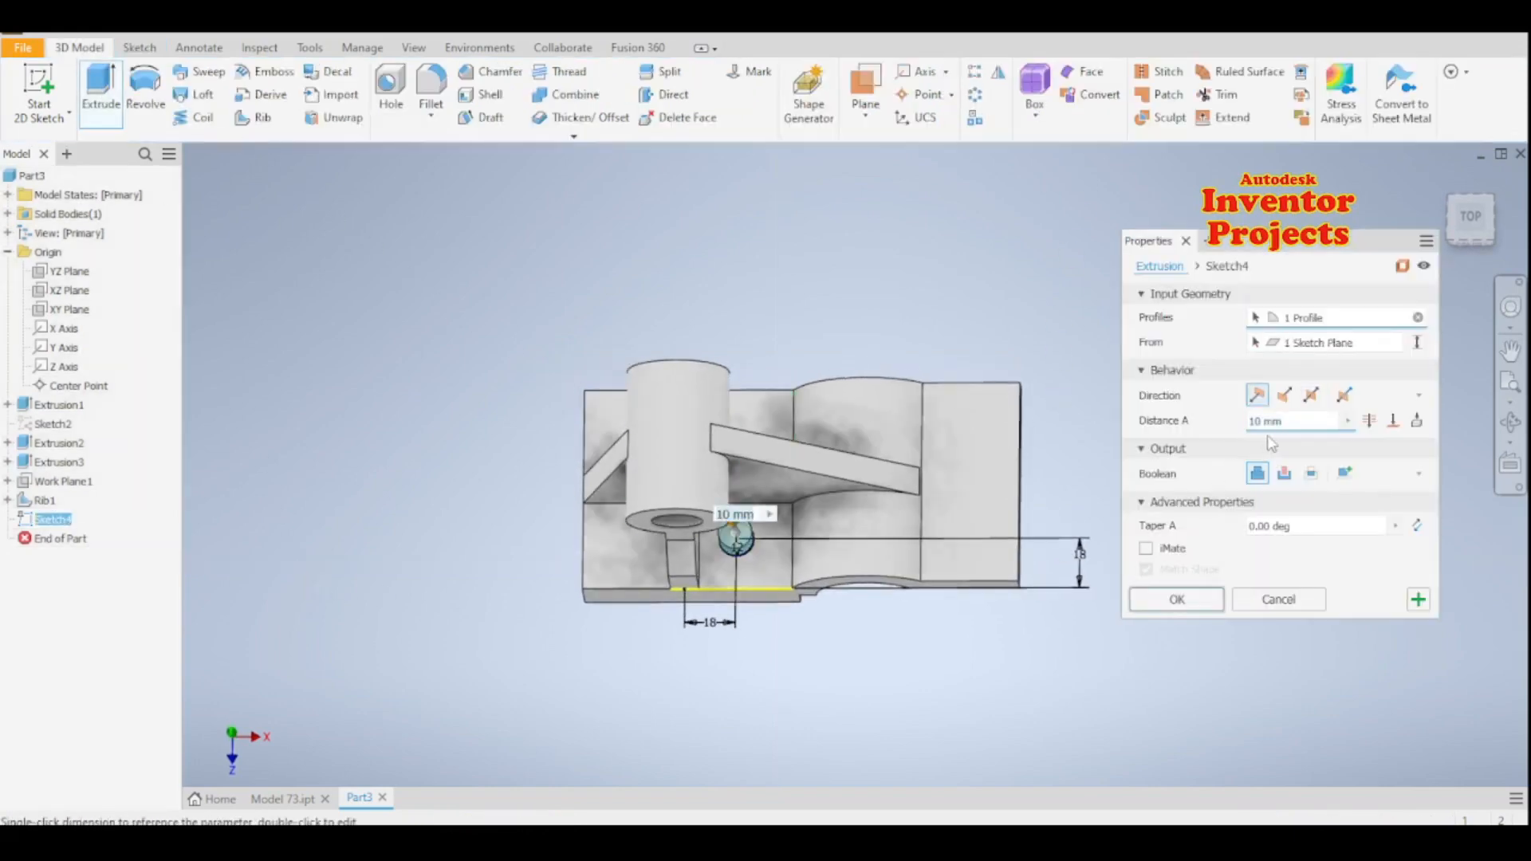
{"action": "left_click", "coordinate": [1283, 474]}
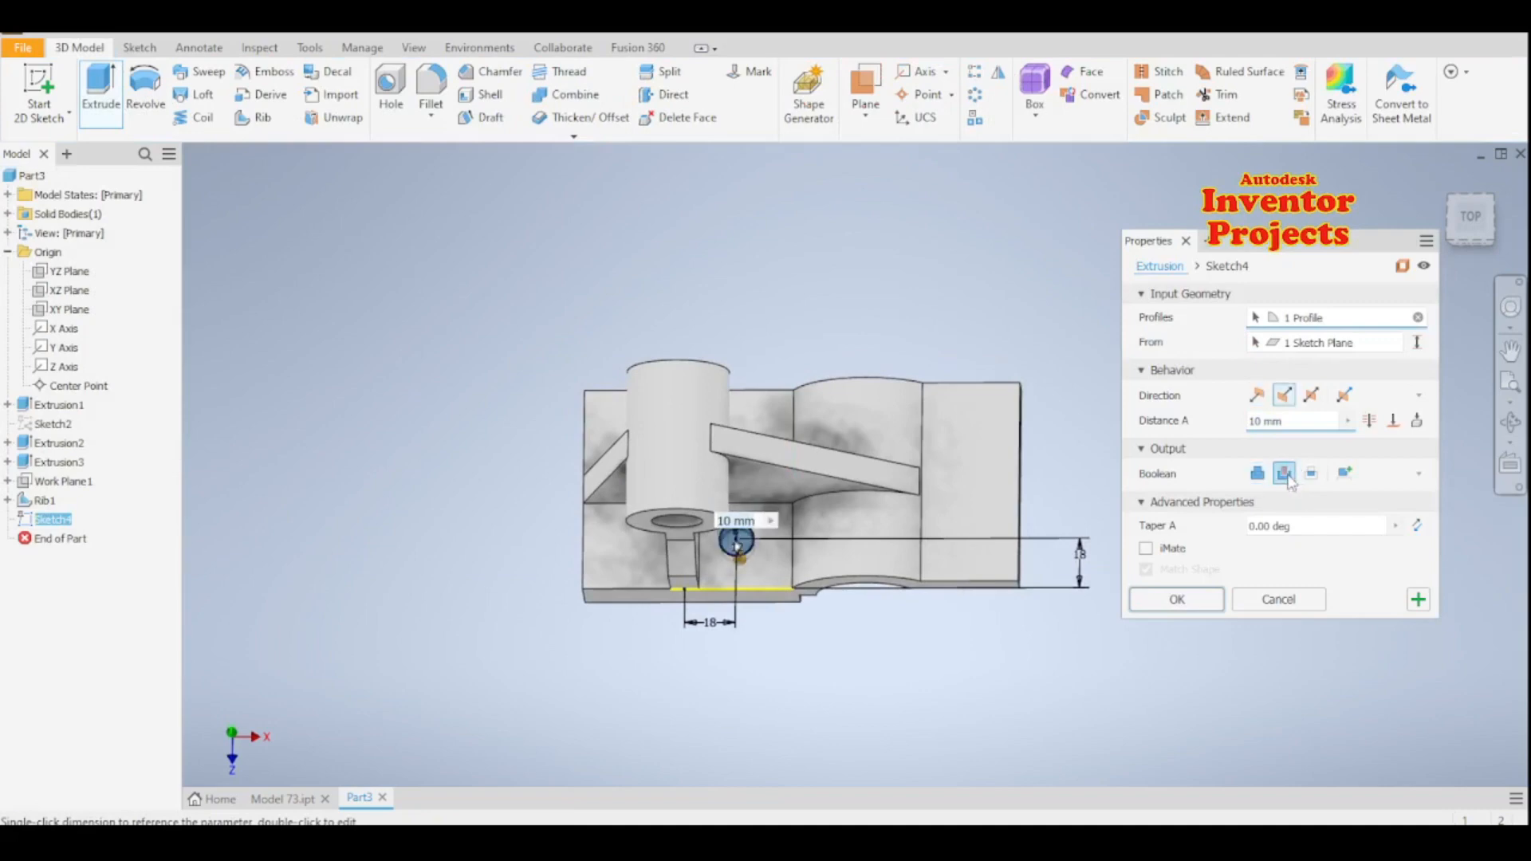
{"action": "left_click", "coordinate": [1369, 421]}
{"action": "left_click", "coordinate": [1195, 608]}
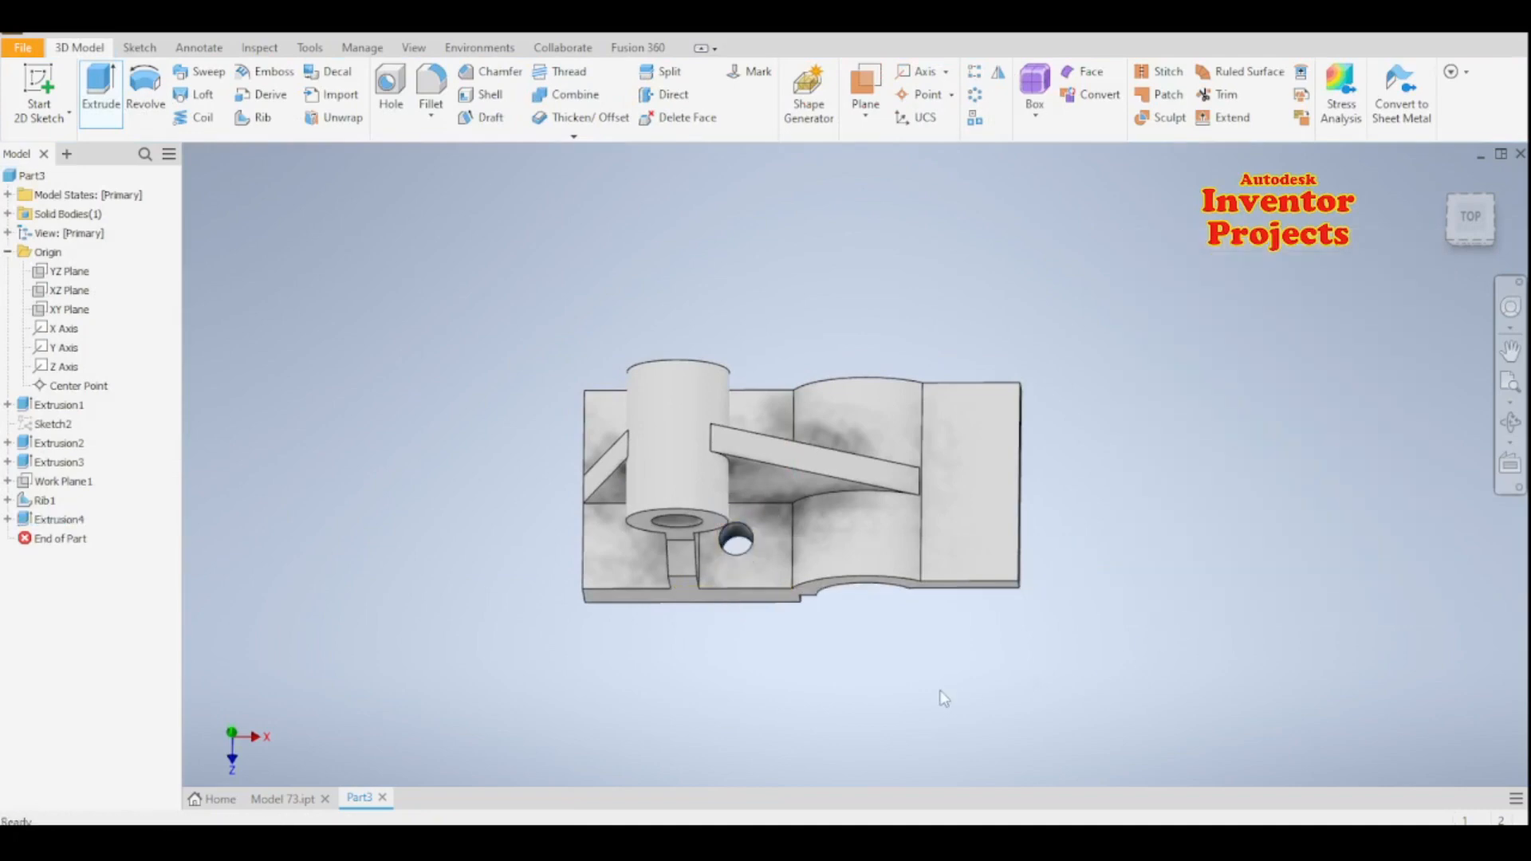
- Mirror the rib and the hole in the base about the XY plane
{"action": "middle_click_drag", "start_coordinate": [898, 666], "coordinate": [796, 647], "text": "shift"}
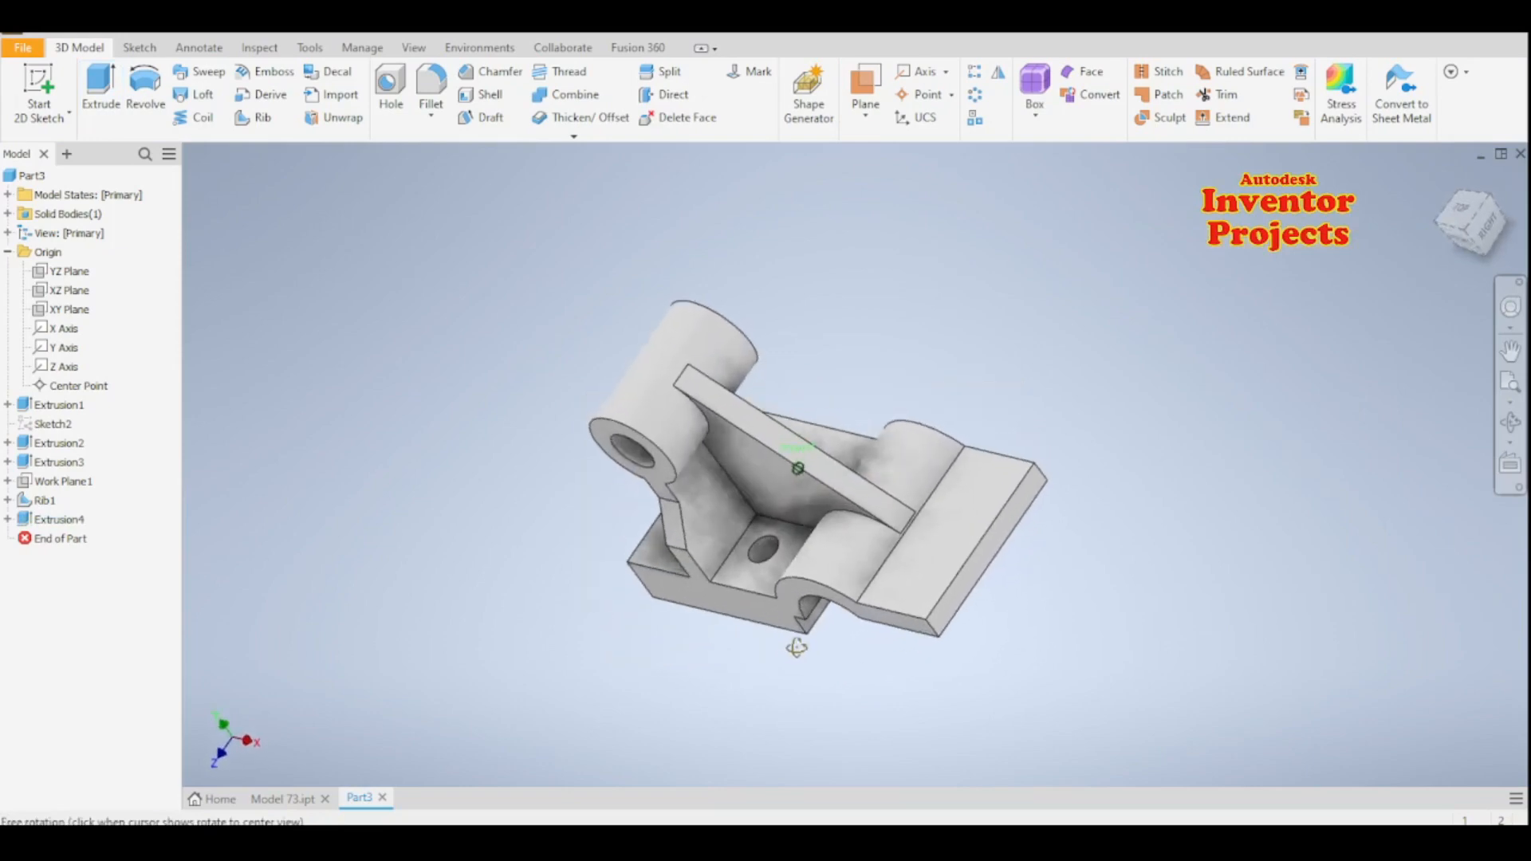
{"action": "left_click", "coordinate": [998, 71]}
{"action": "left_click", "coordinate": [672, 547]}
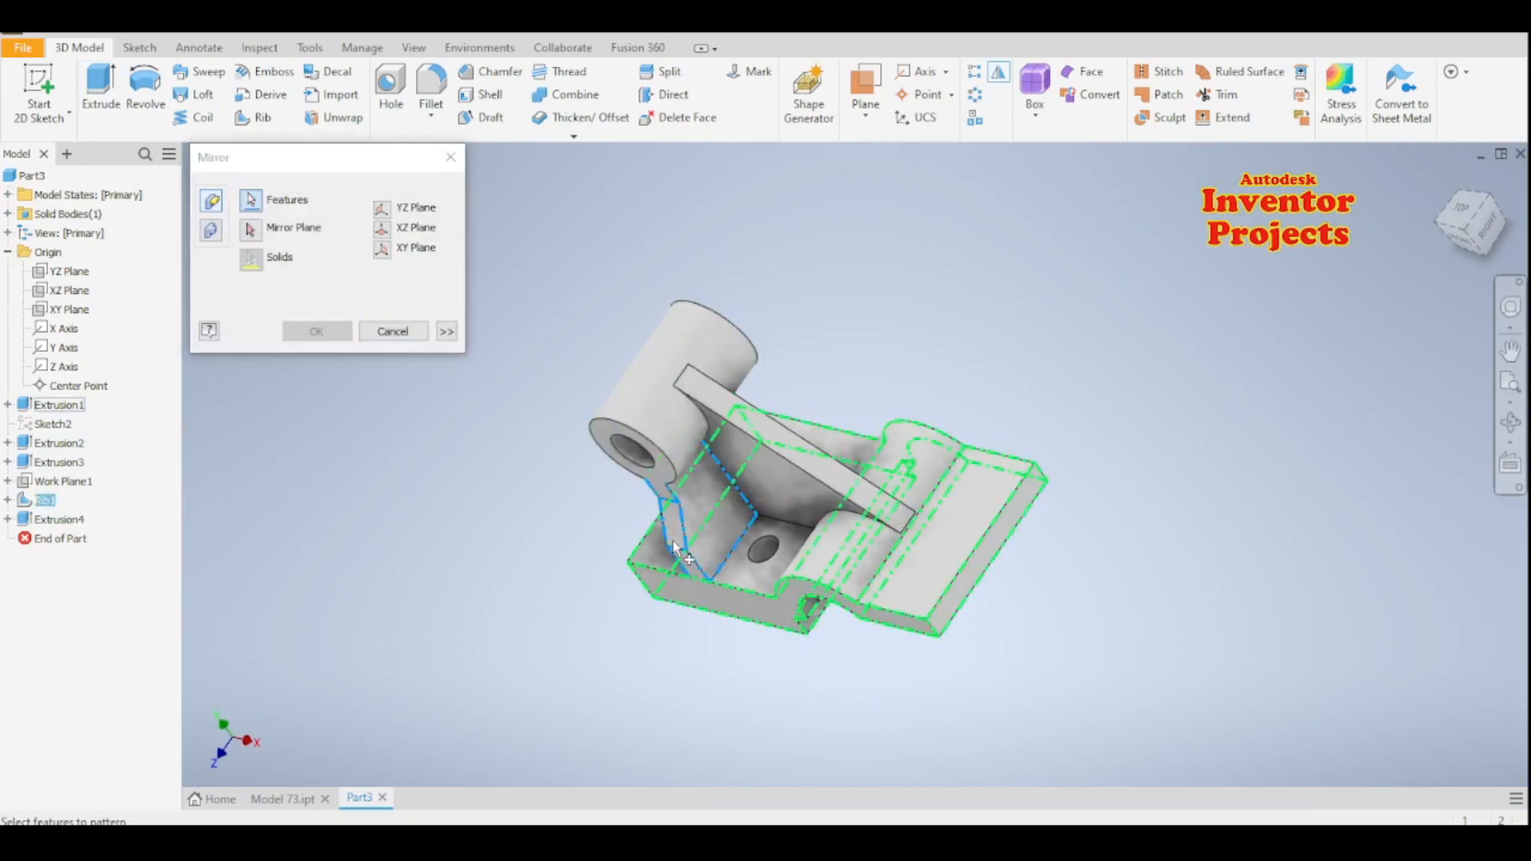
{"action": "left_click", "coordinate": [764, 558]}
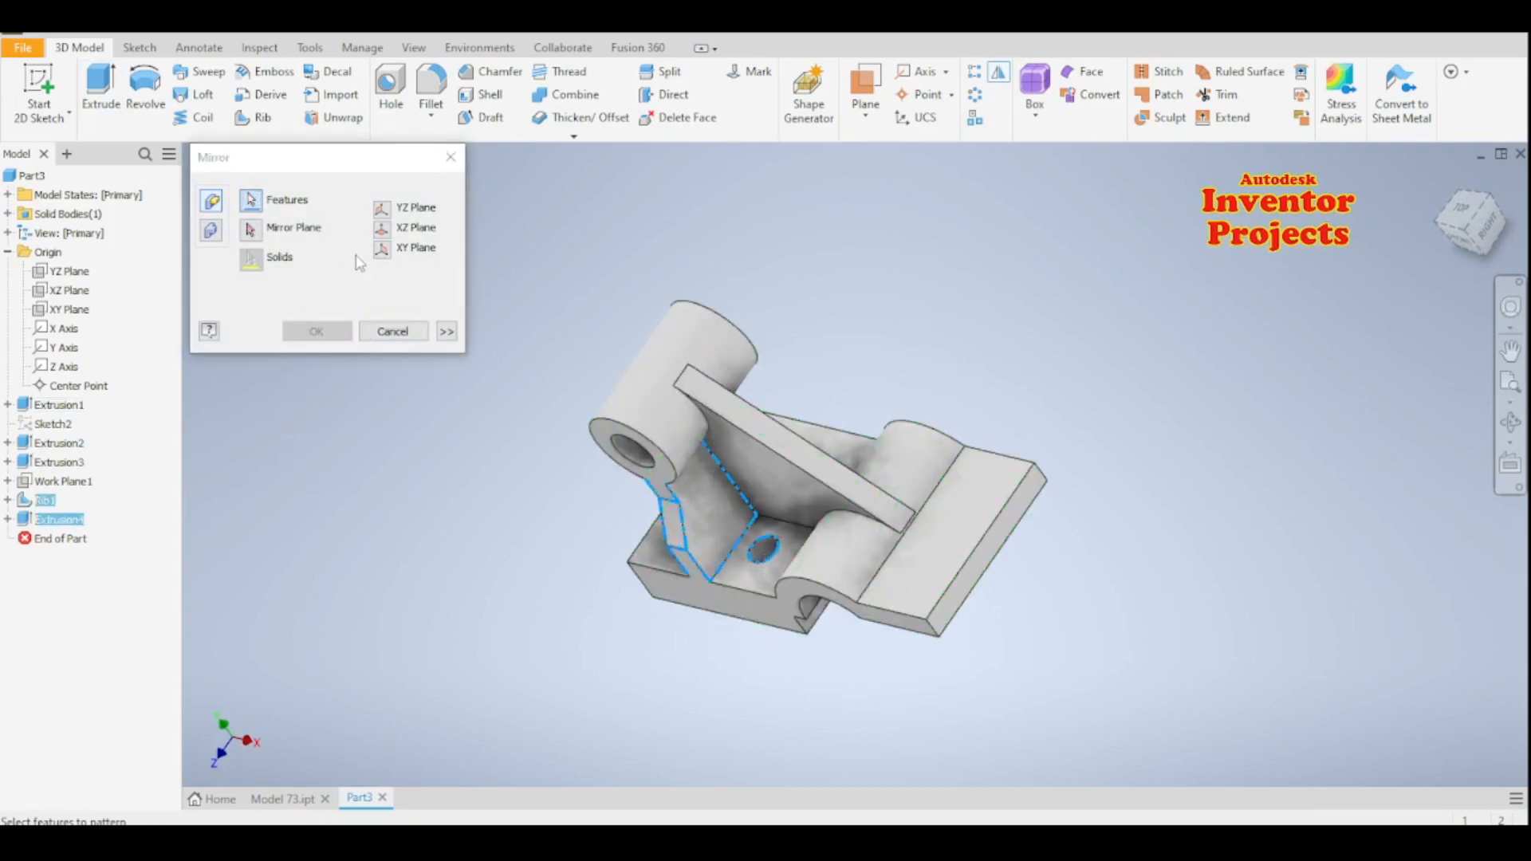
{"action": "left_click", "coordinate": [382, 251]}
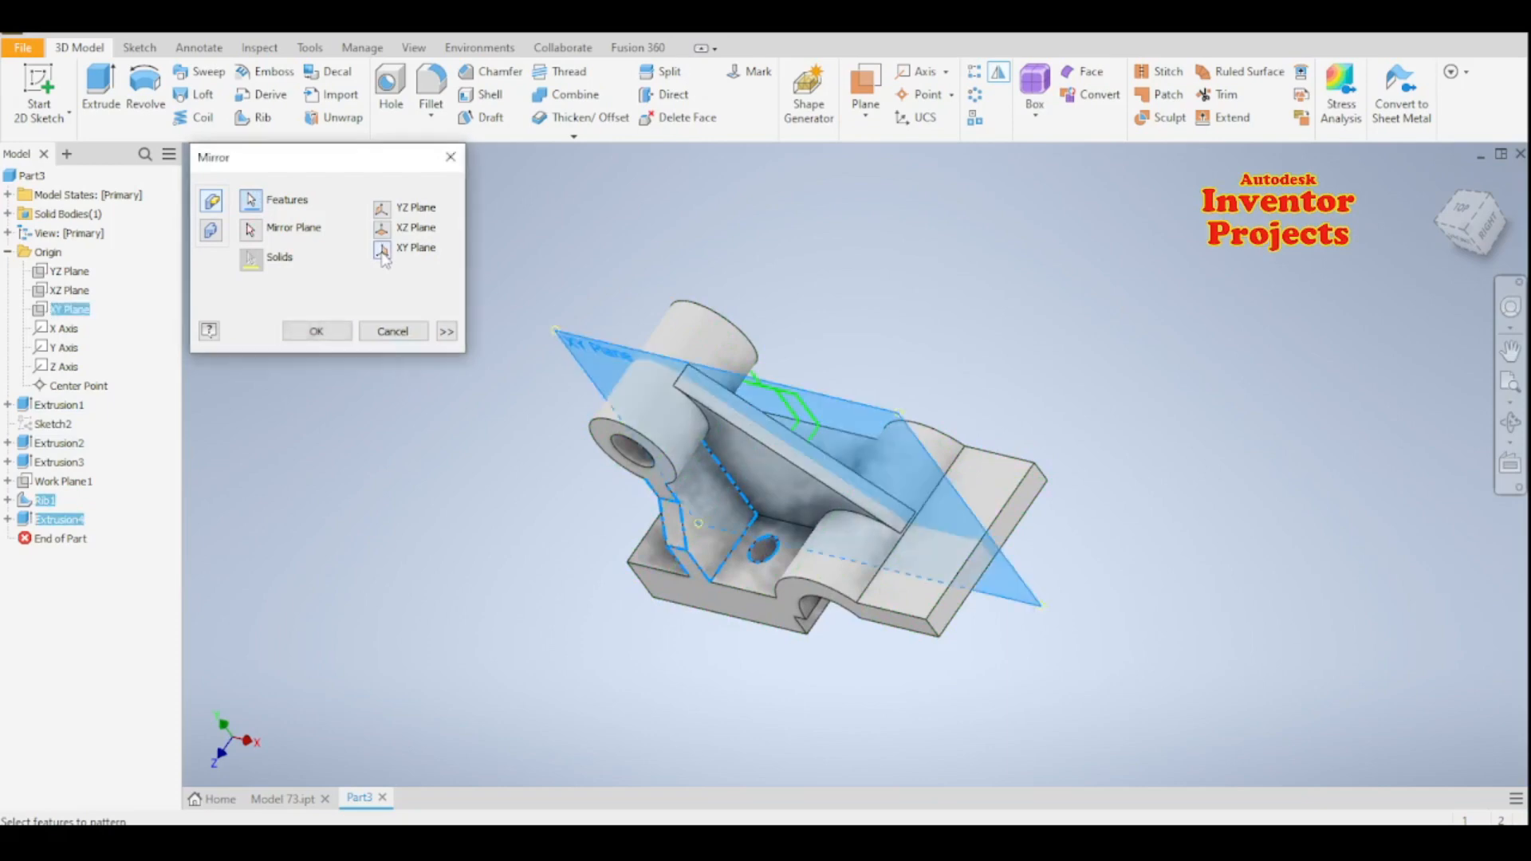
{"action": "left_click", "coordinate": [317, 331]}
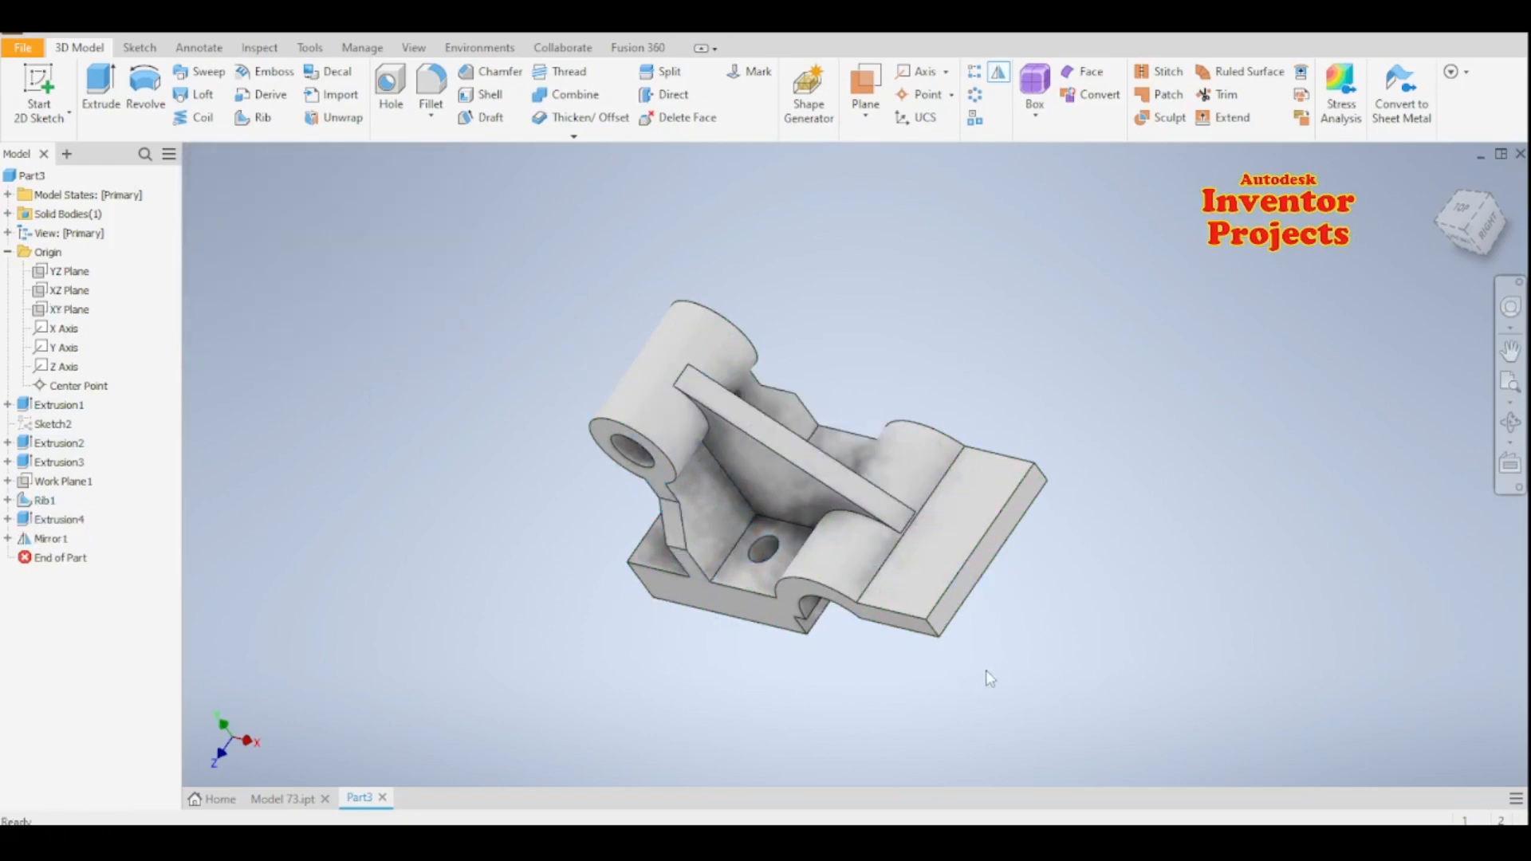
- Create a work plane parallel to the XZ plane through the top of the cylindrical boss
{"action": "middle_click_drag", "start_coordinate": [1025, 633], "coordinate": [1097, 645], "text": "shift"}
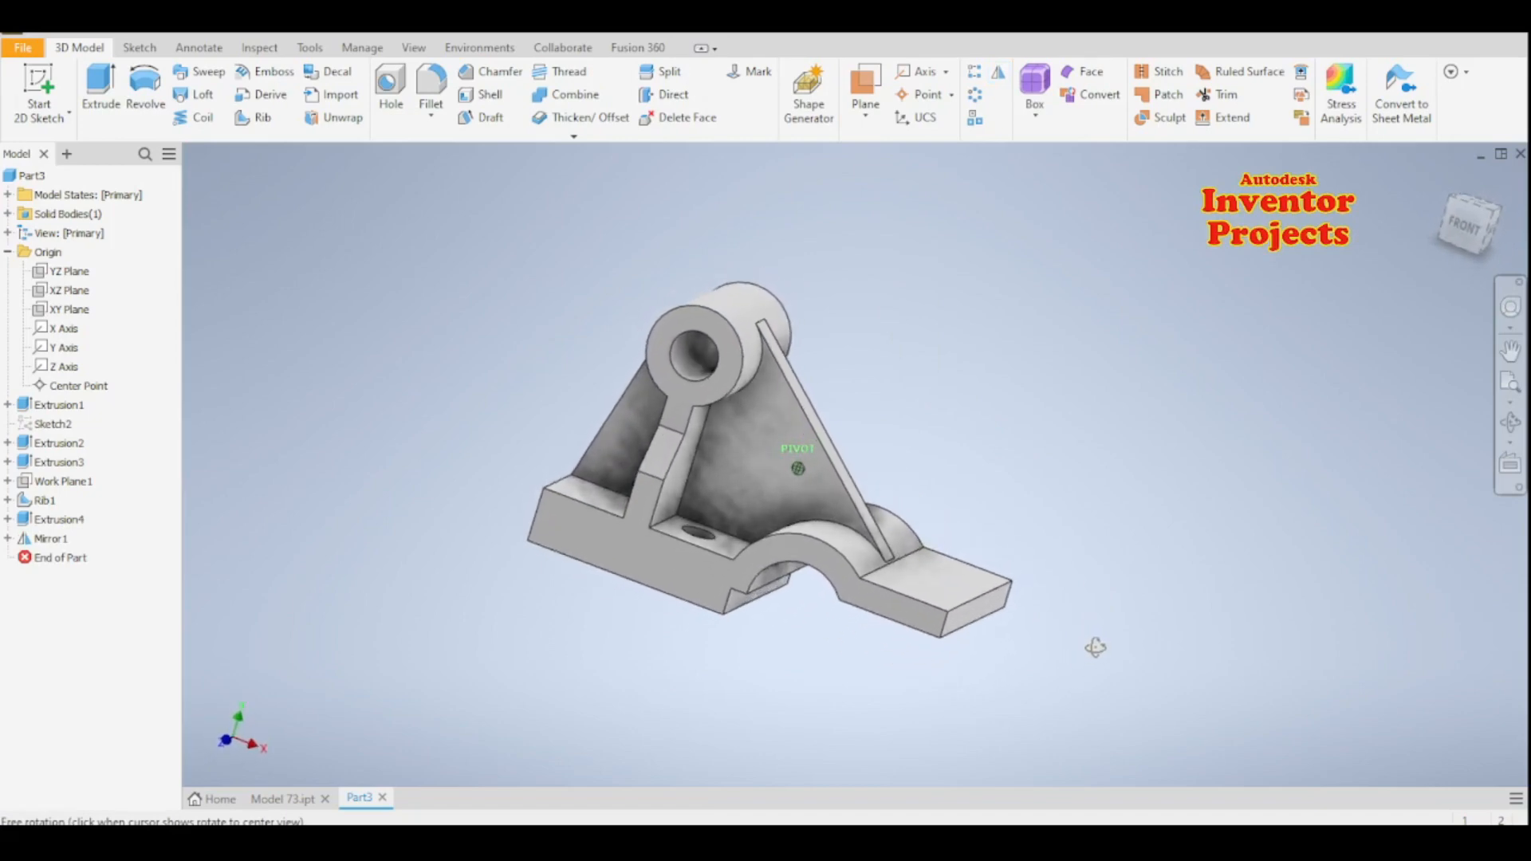
{"action": "left_click", "coordinate": [867, 117]}
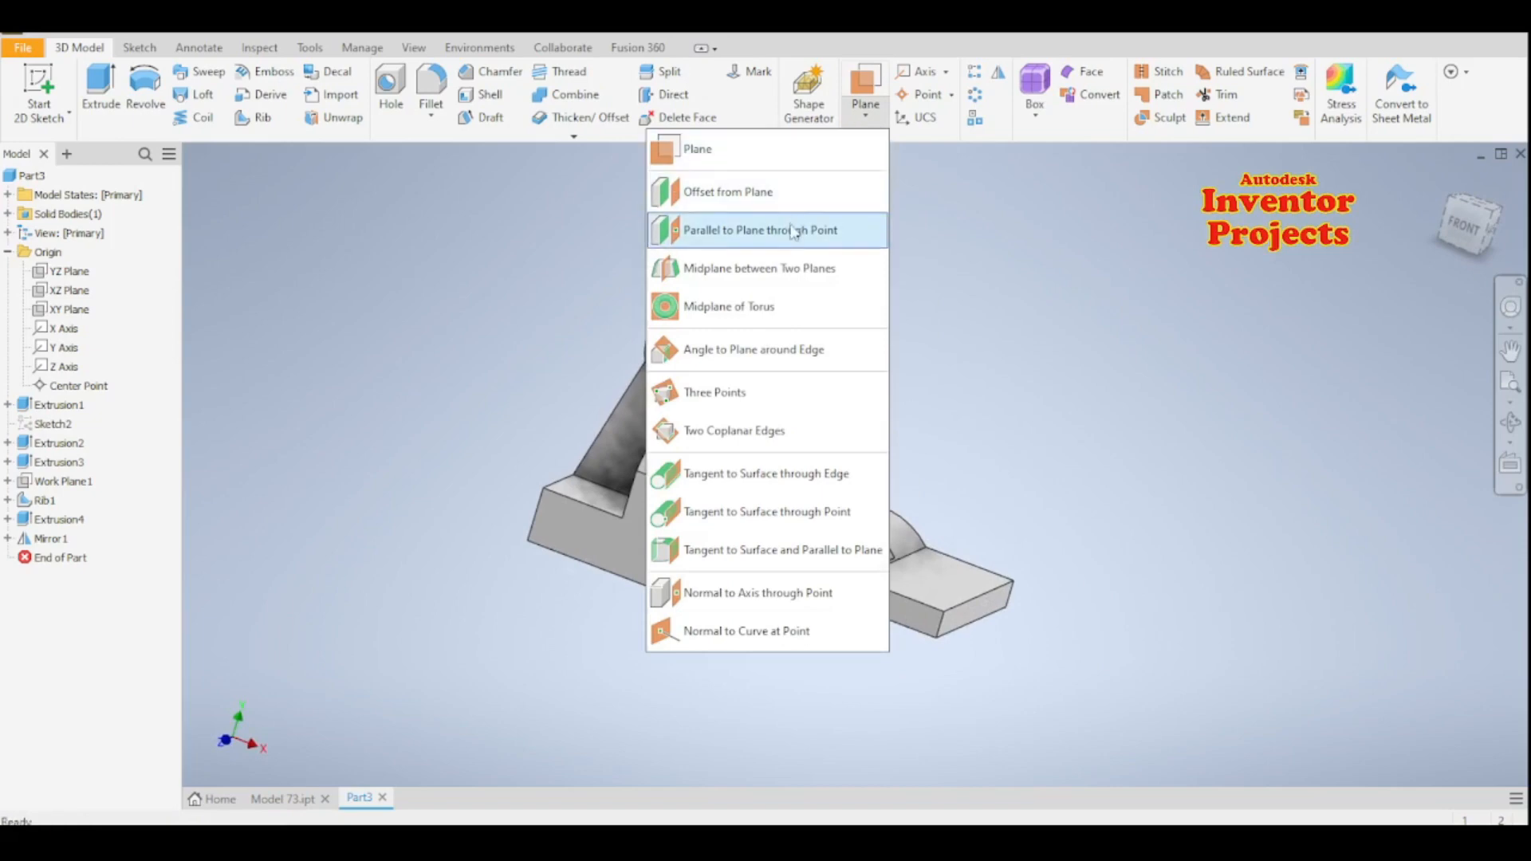
{"action": "left_click", "coordinate": [766, 230]}
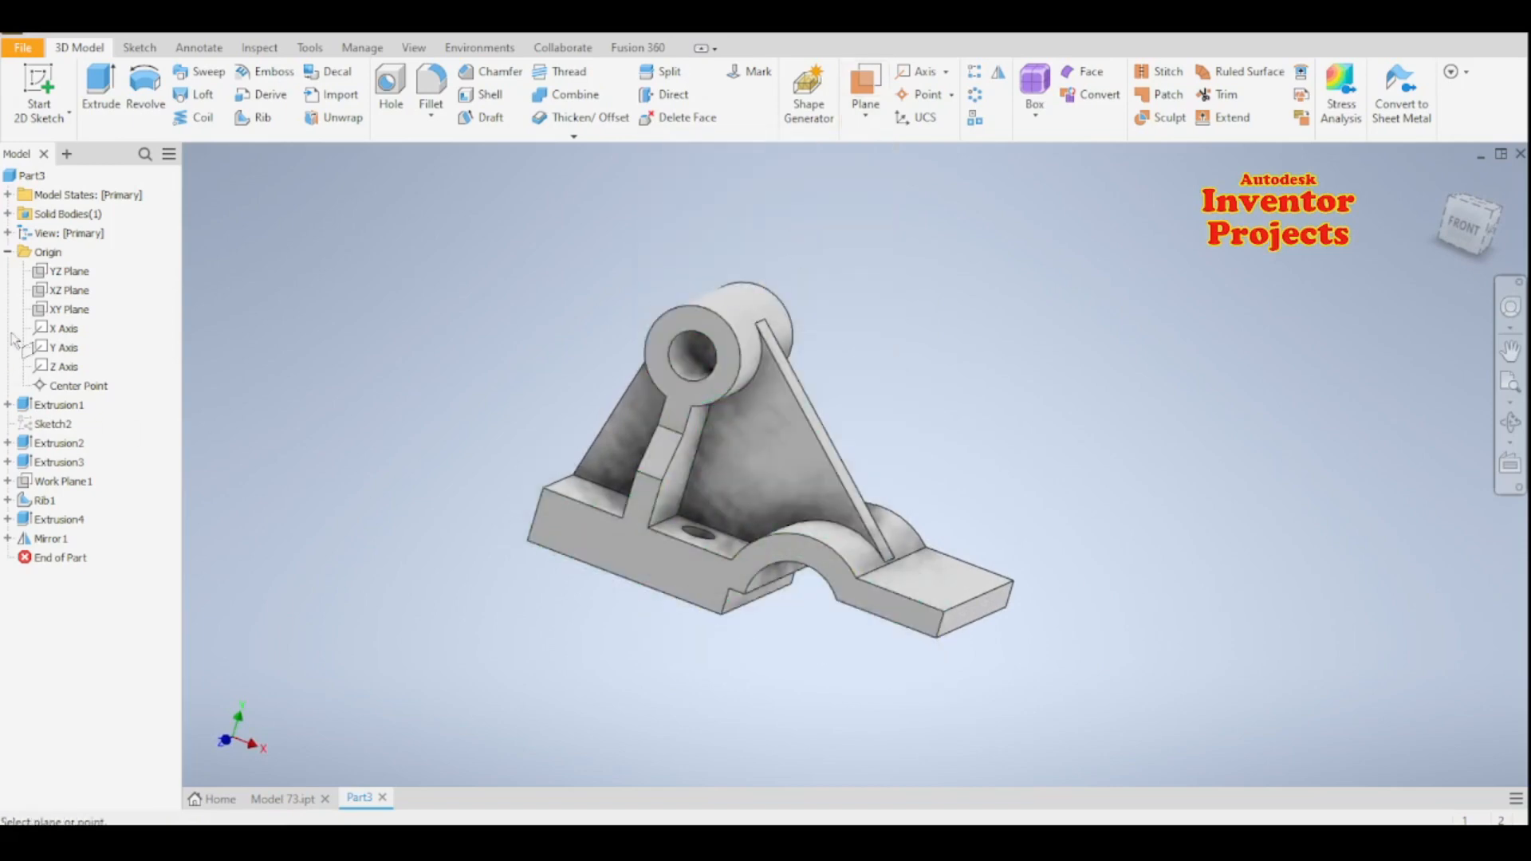
{"action": "left_click", "coordinate": [69, 291]}
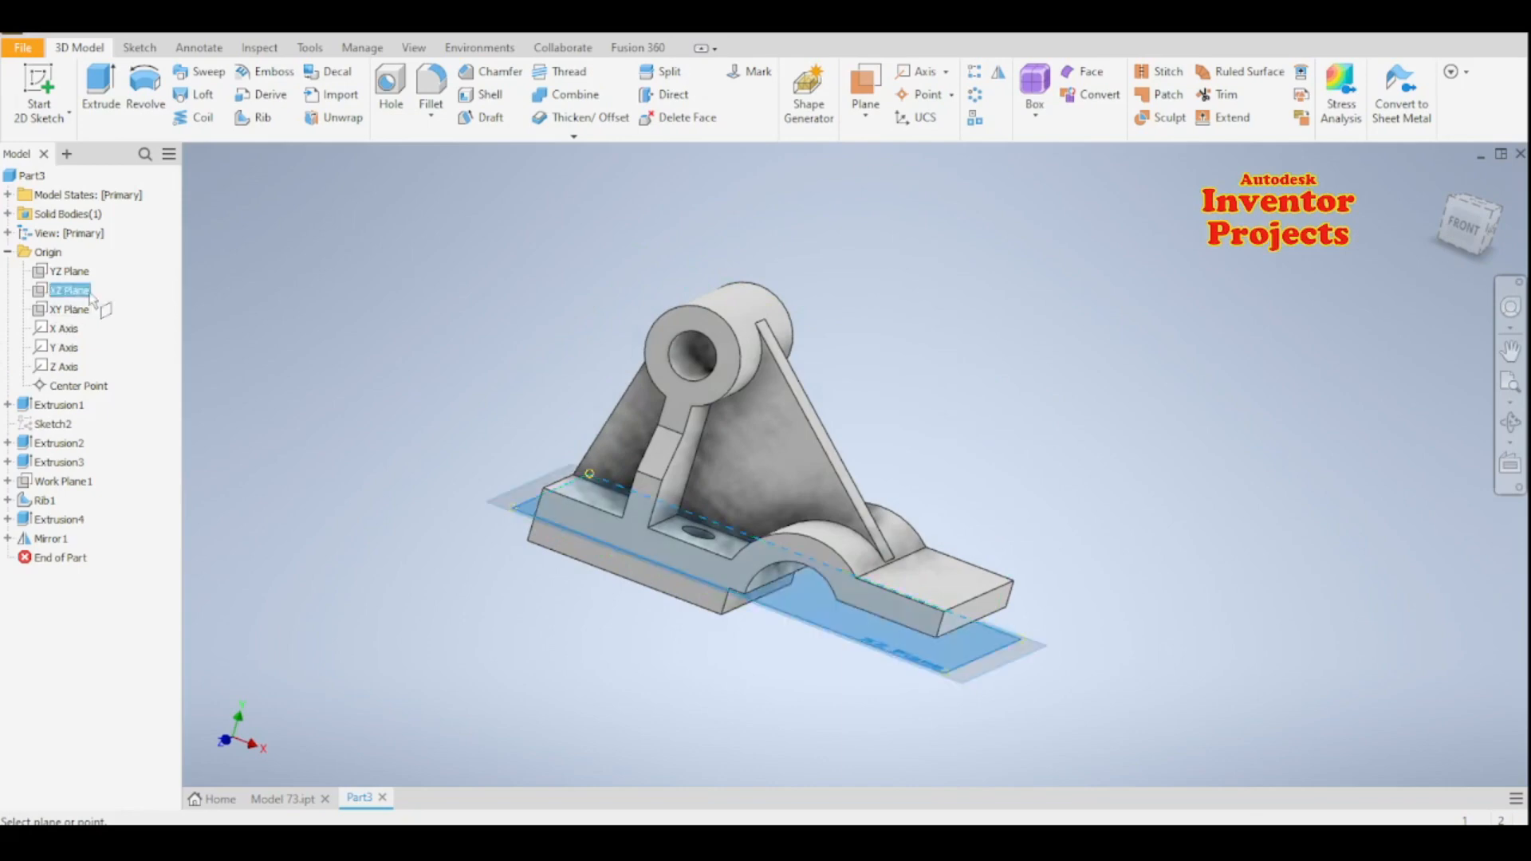
{"action": "left_click", "coordinate": [731, 292]}
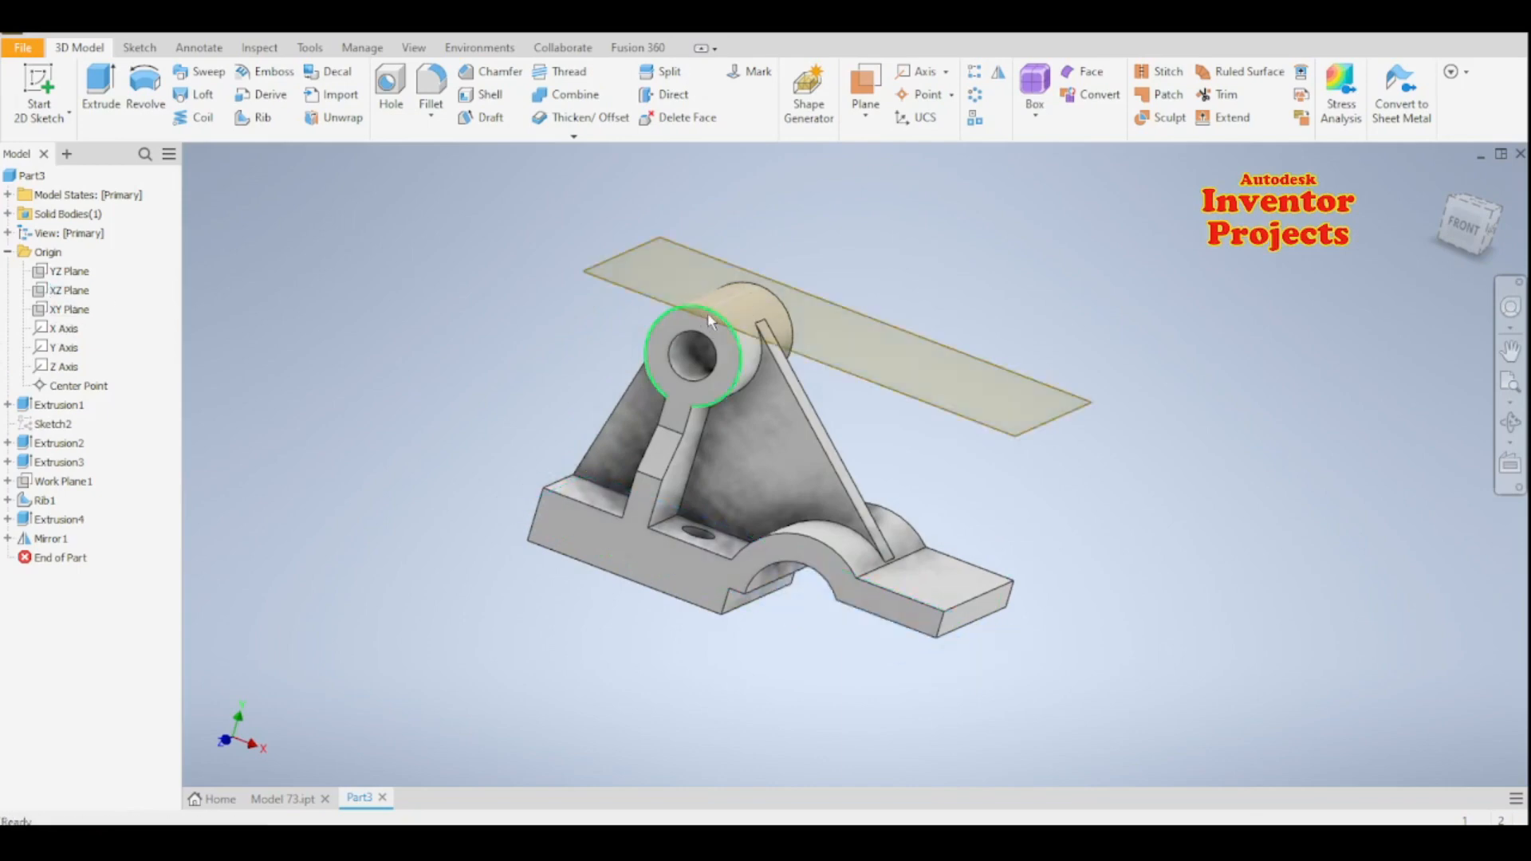
- Sketch a 6 mm circle on the new work plane, centred over the cylindrical boss, and finish the sketch
{"action": "middle_click_drag", "start_coordinate": [1065, 467], "coordinate": [1059, 504]}
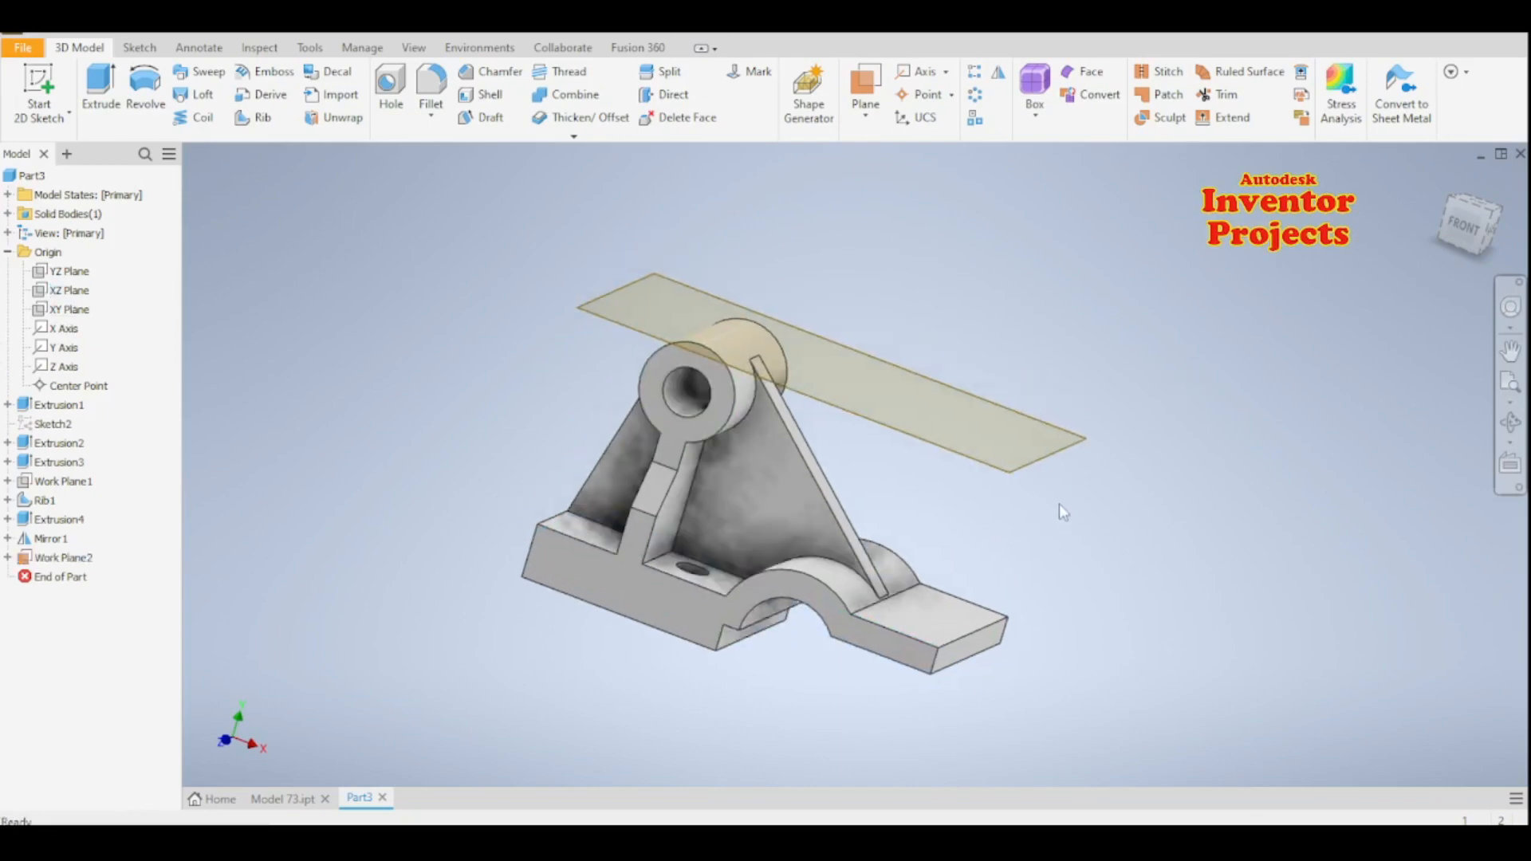
{"action": "left_click", "coordinate": [1049, 451]}
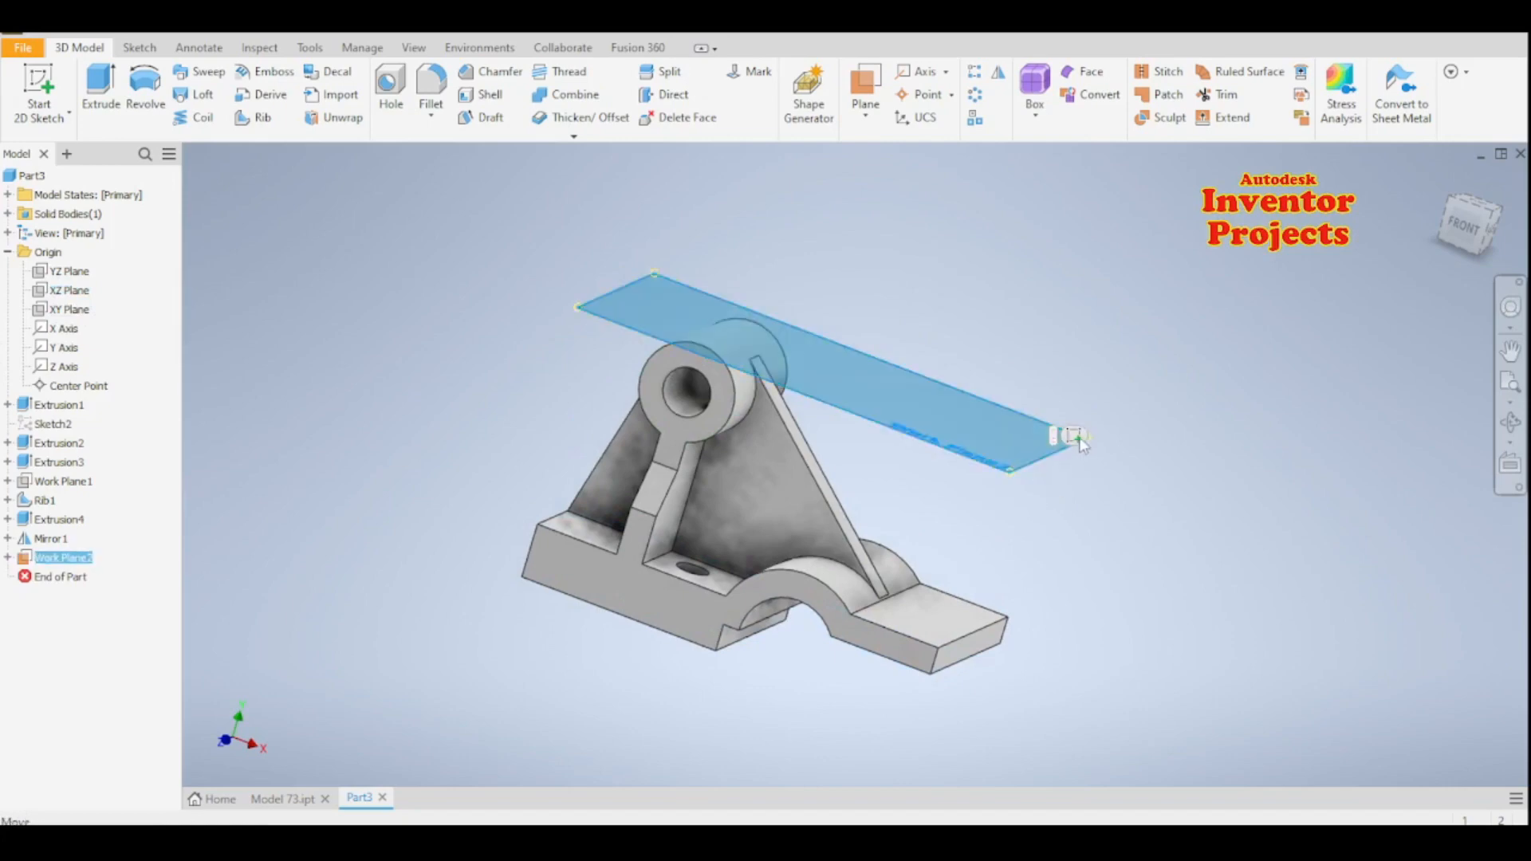
{"action": "left_click", "coordinate": [1076, 438]}
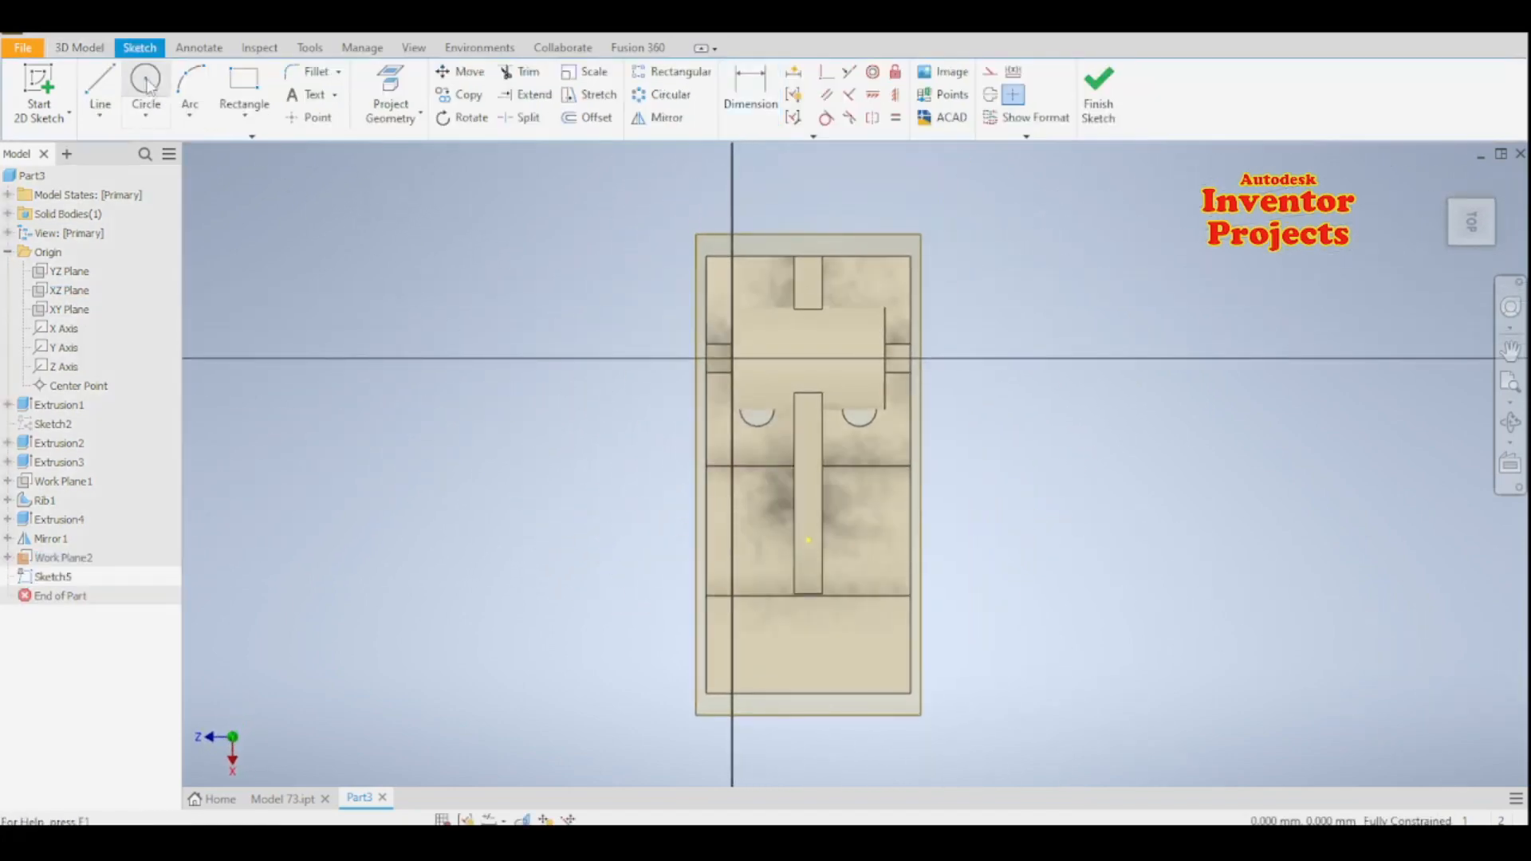
{"action": "left_click", "coordinate": [146, 80]}
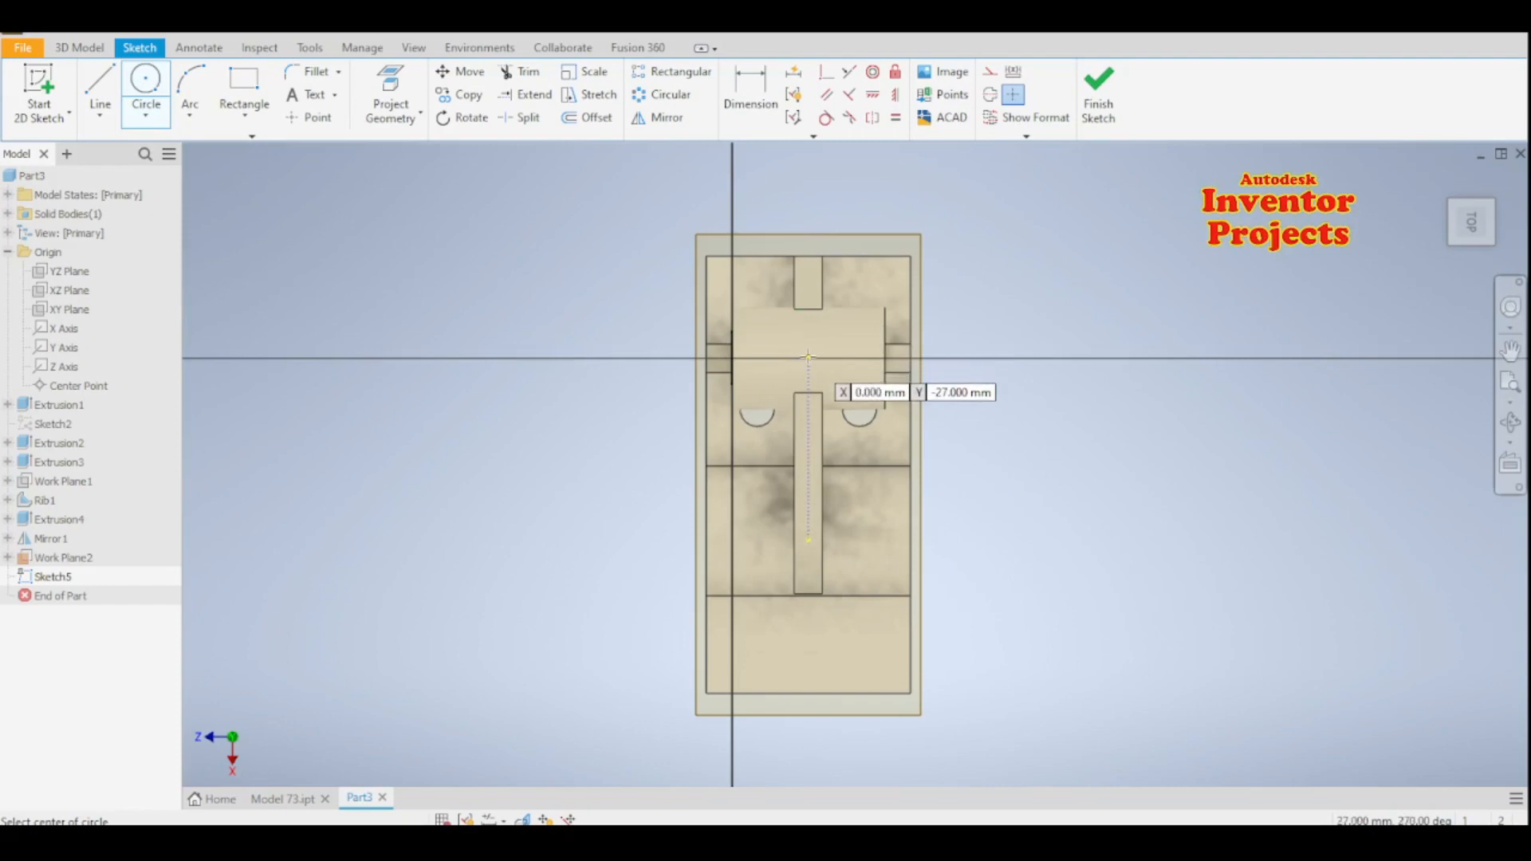
{"action": "left_click", "coordinate": [809, 358]}
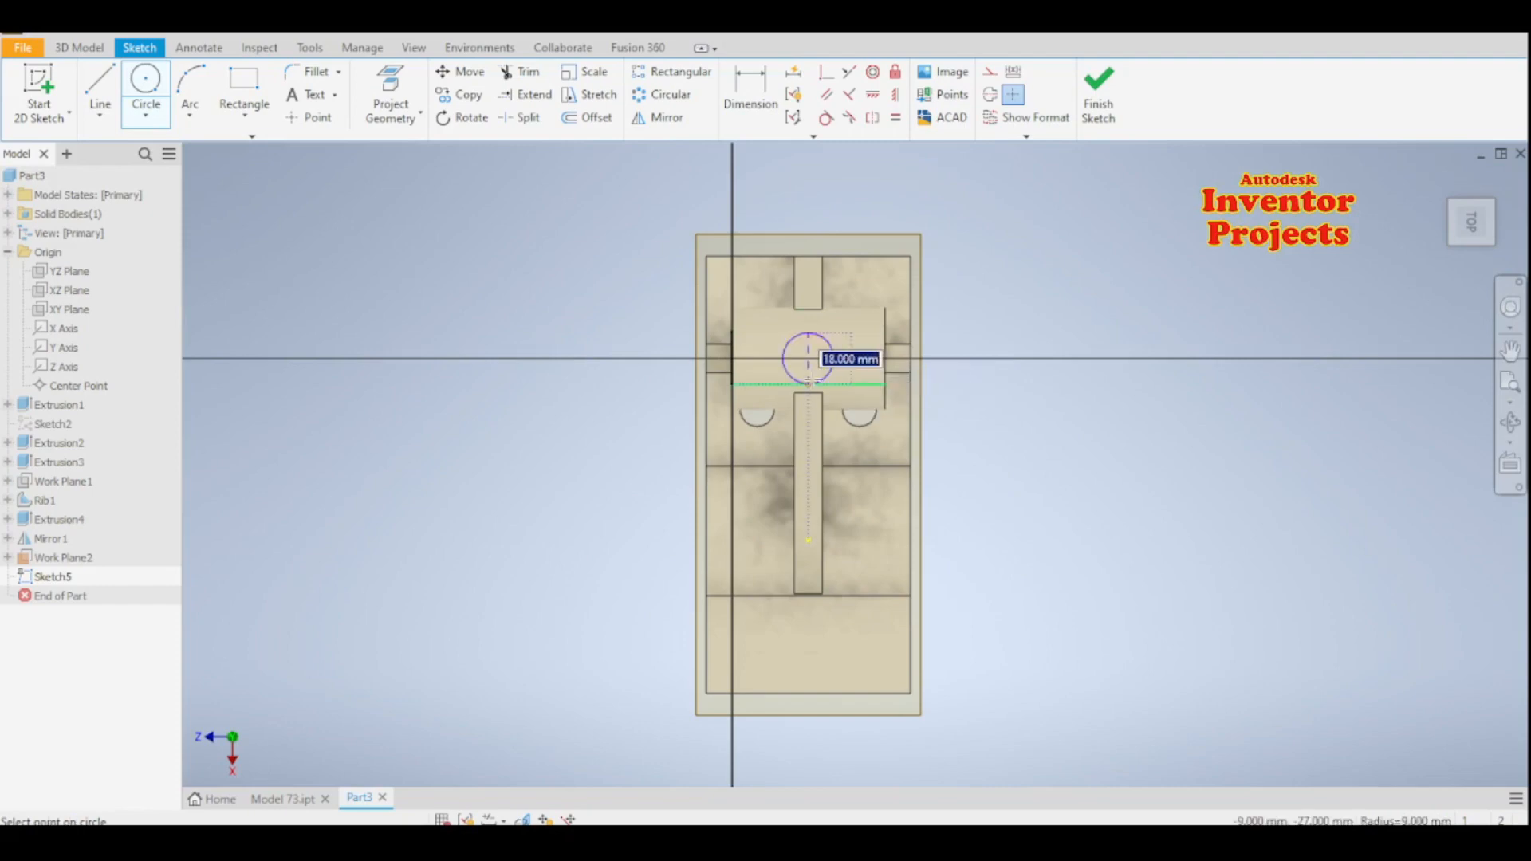
{"action": "type", "text": "6"}
{"action": "key", "text": "Return"}
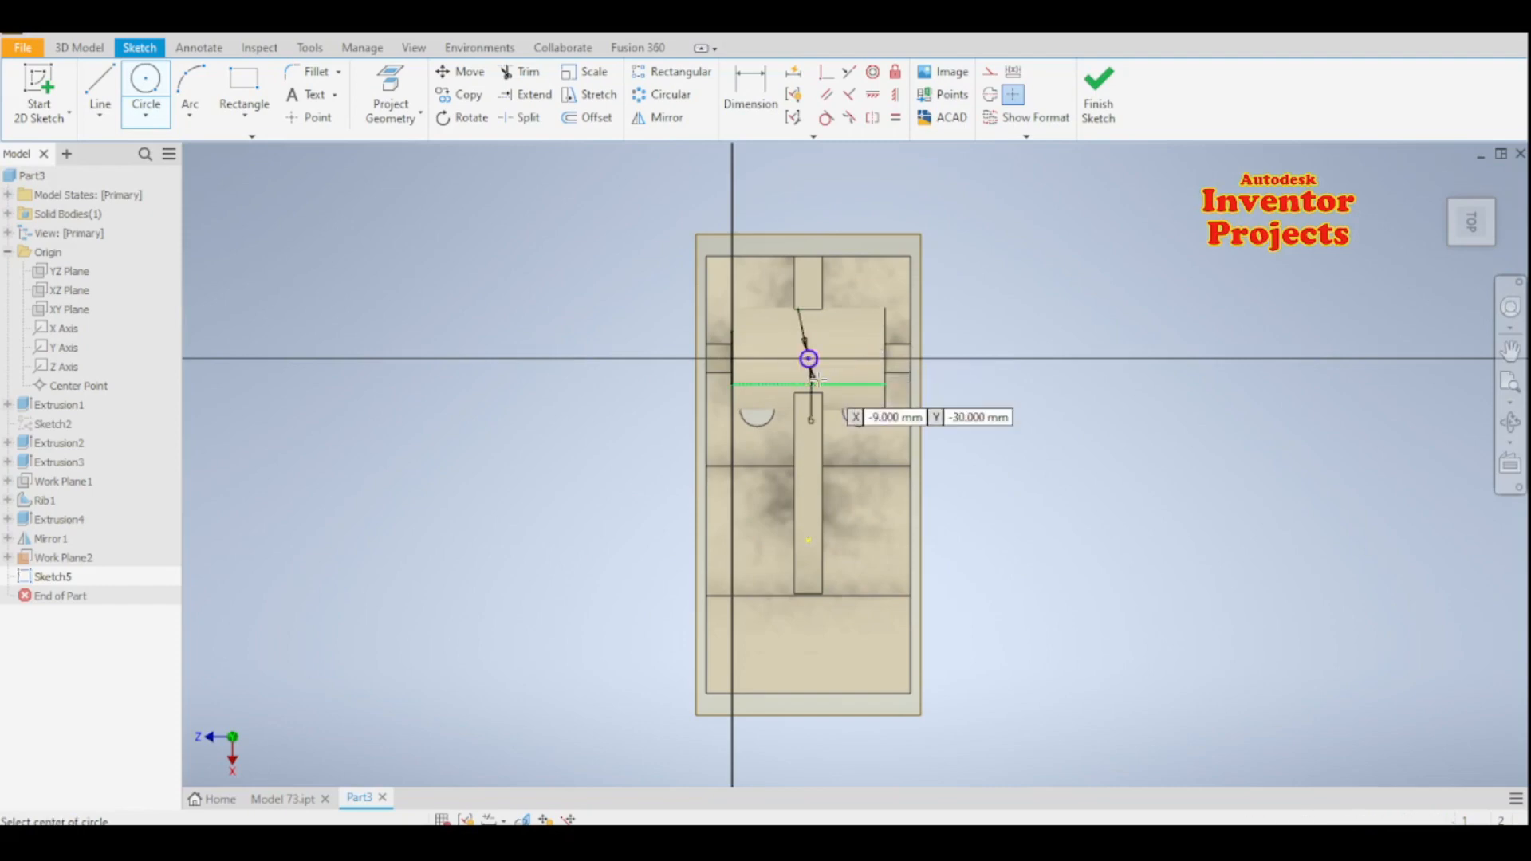
{"action": "key", "text": "Escape"}
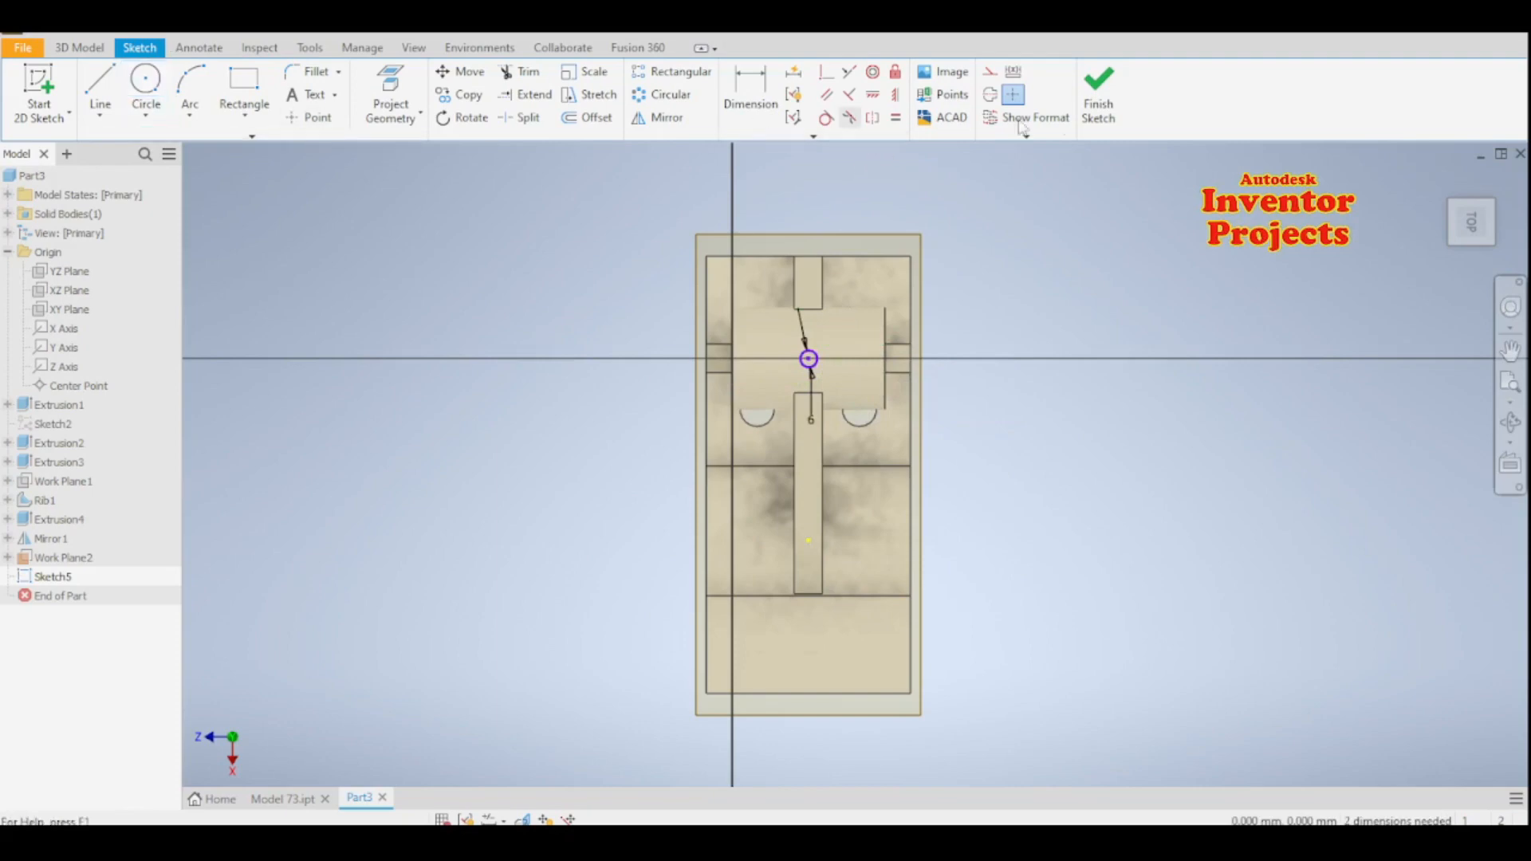
{"action": "left_click", "coordinate": [1114, 102]}
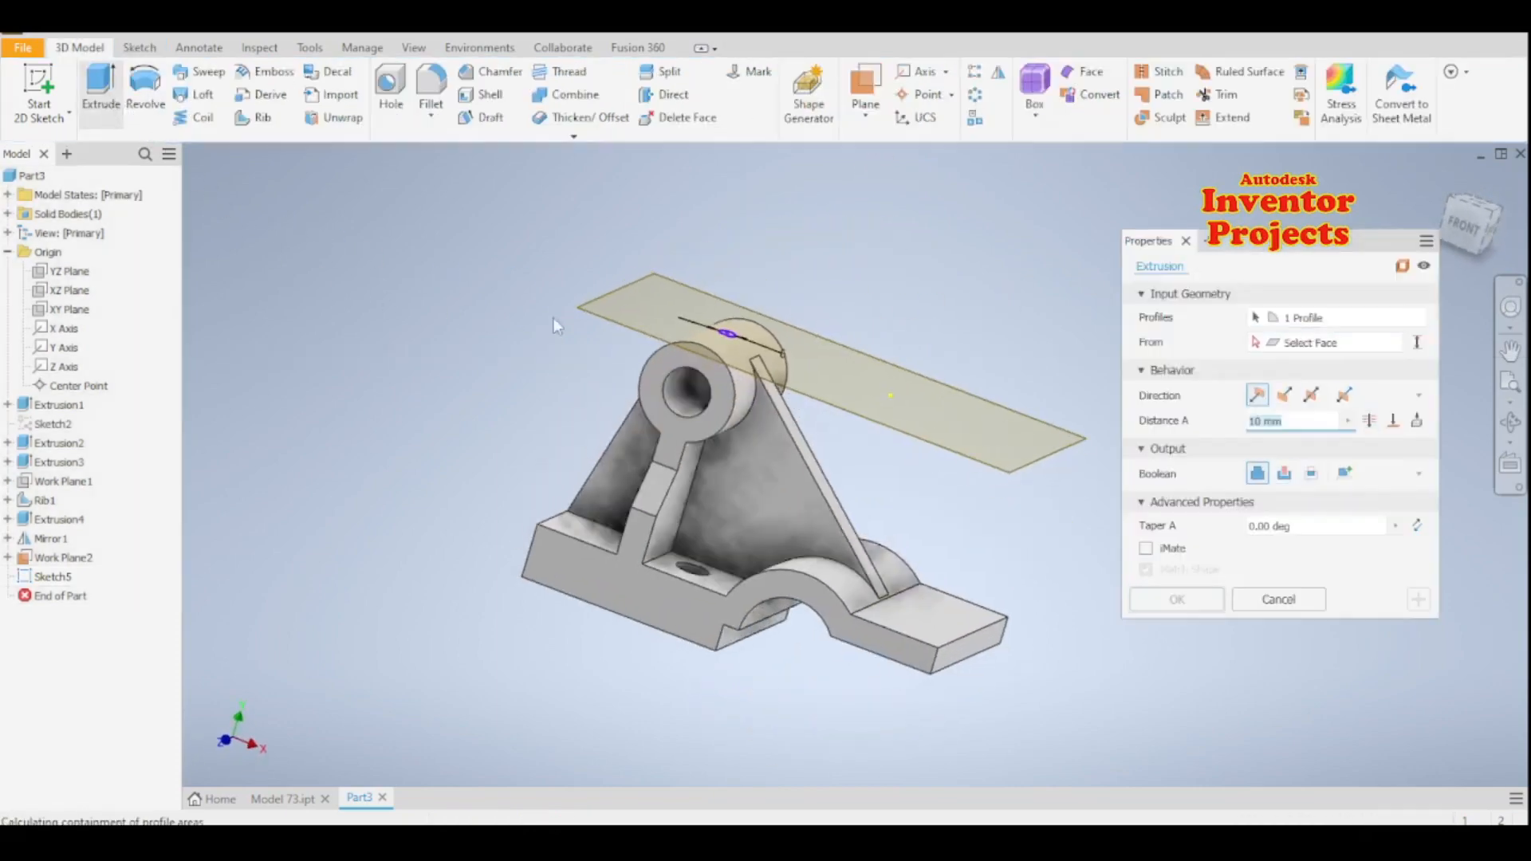
- Extrude the 6 mm circle 12 mm downward as a cut through the top wall of the boss
{"action": "left_click", "coordinate": [1285, 395]}
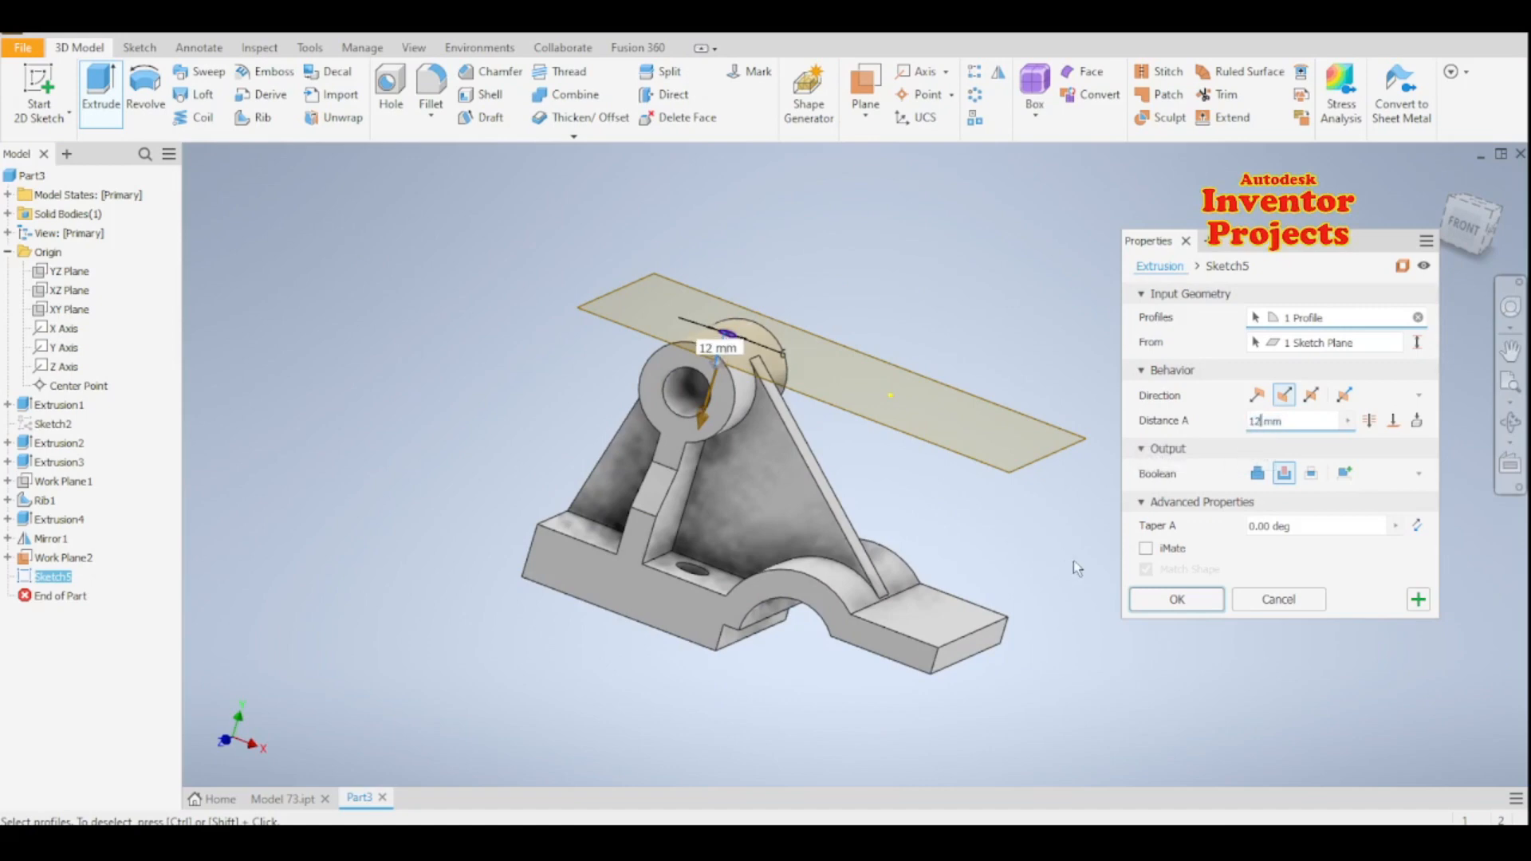
{"action": "middle_click_drag", "start_coordinate": [1052, 548], "coordinate": [1089, 522], "text": "shift"}
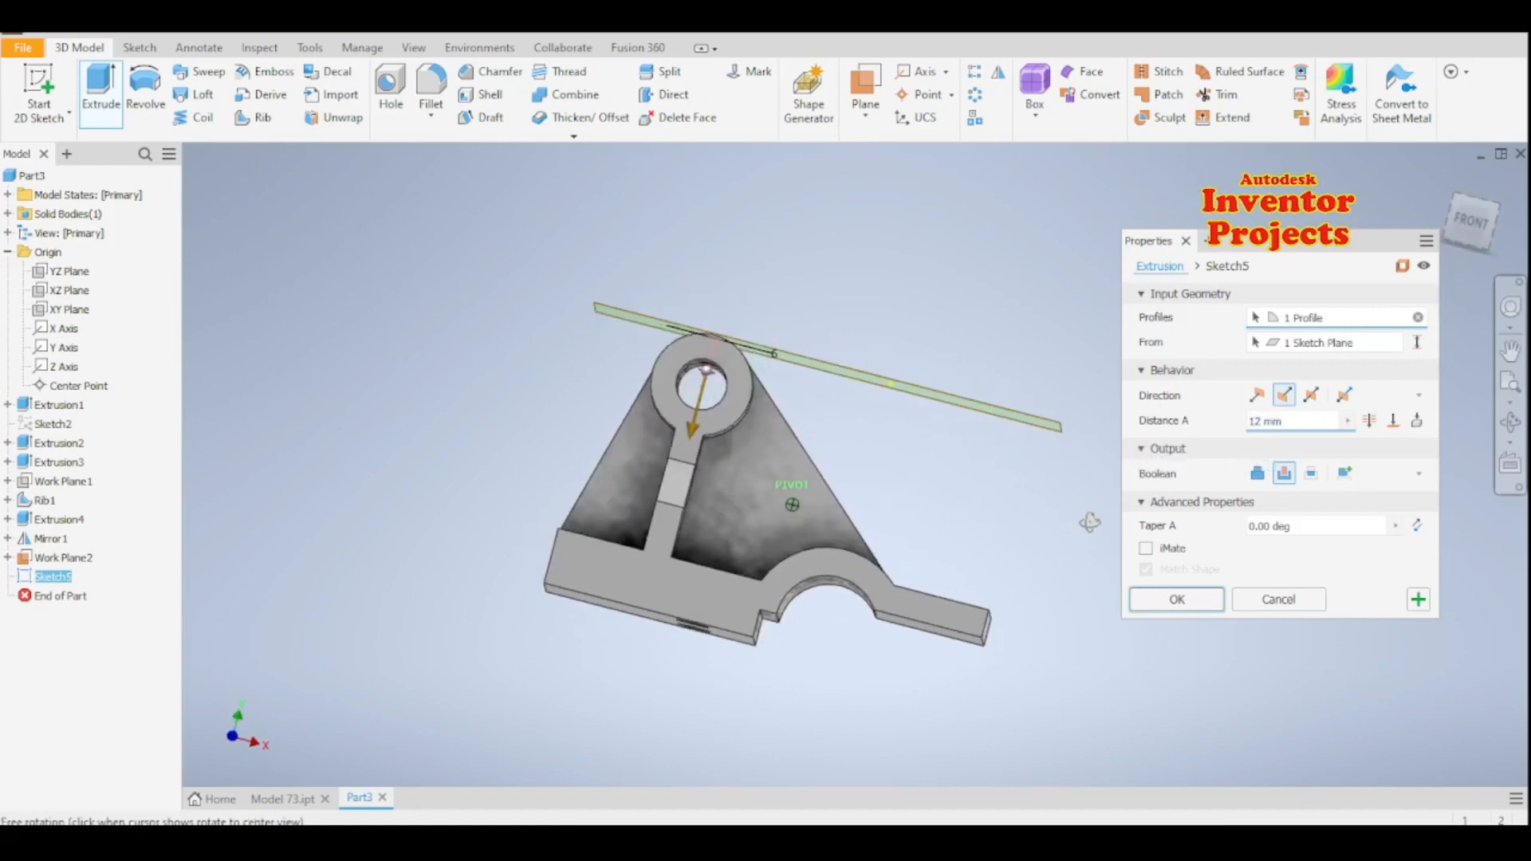
{"action": "scroll", "coordinate": [771, 361], "scroll_direction": "down", "scroll_amount": 5}
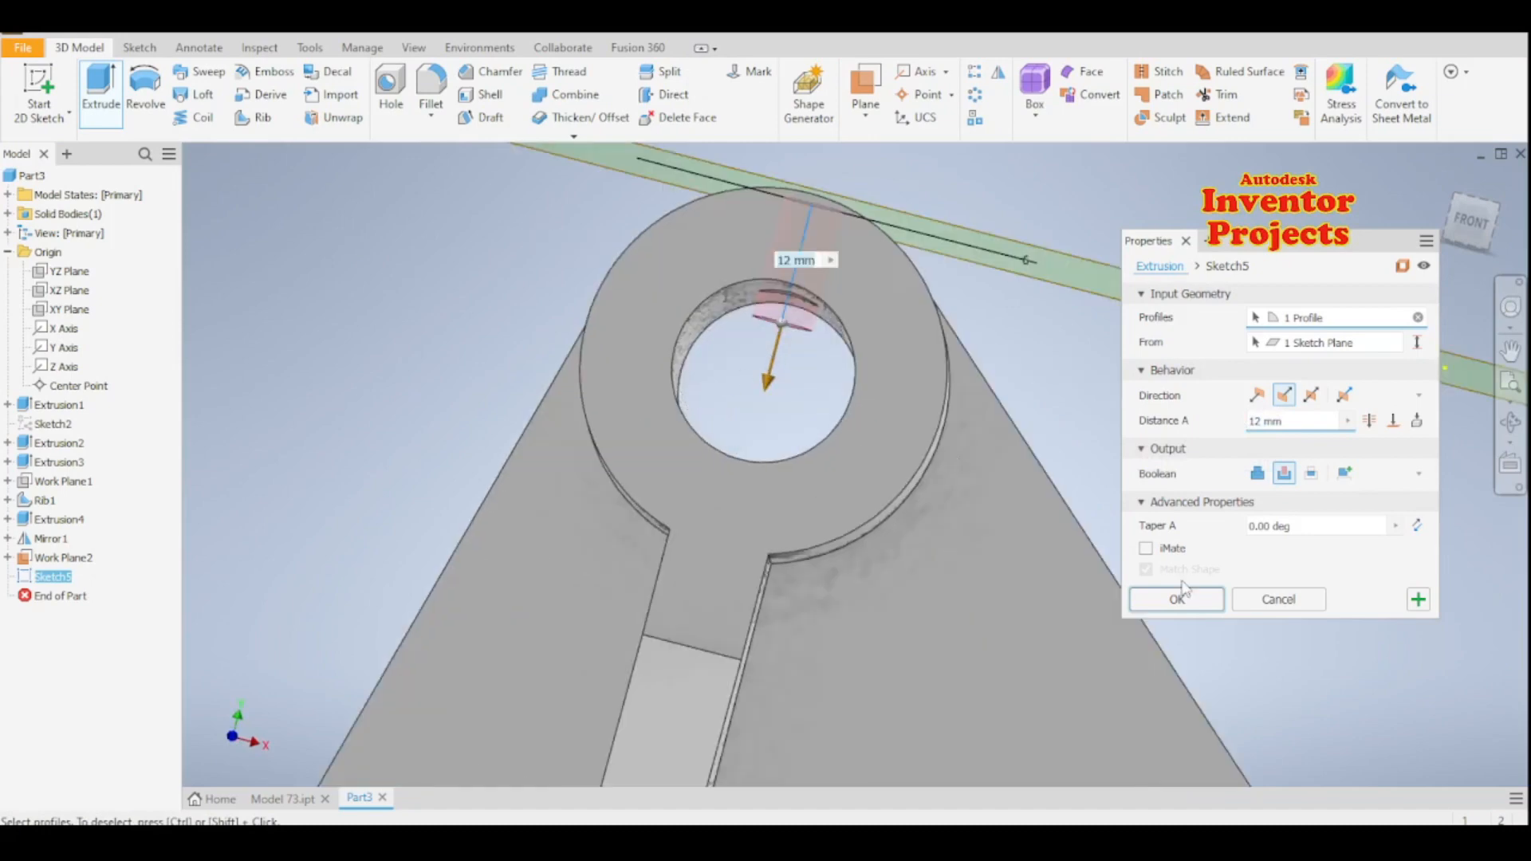
{"action": "left_click", "coordinate": [1194, 604]}
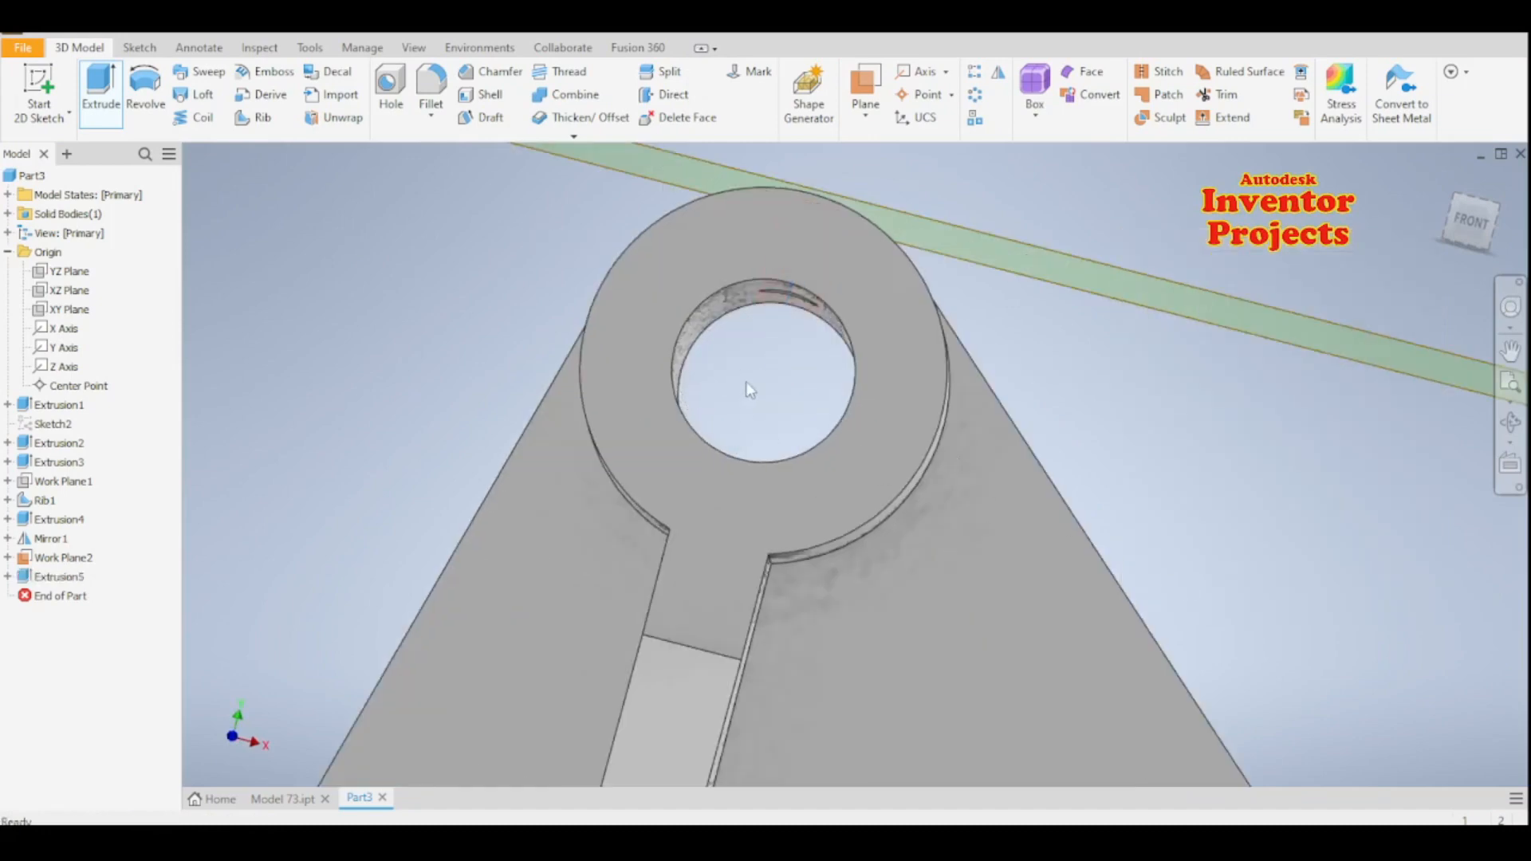
- Hide the work plane above the boss
{"action": "scroll", "coordinate": [748, 383], "scroll_direction": "up", "scroll_amount": 3}
{"action": "middle_click_drag", "start_coordinate": [979, 393], "coordinate": [1008, 447], "text": "shift"}
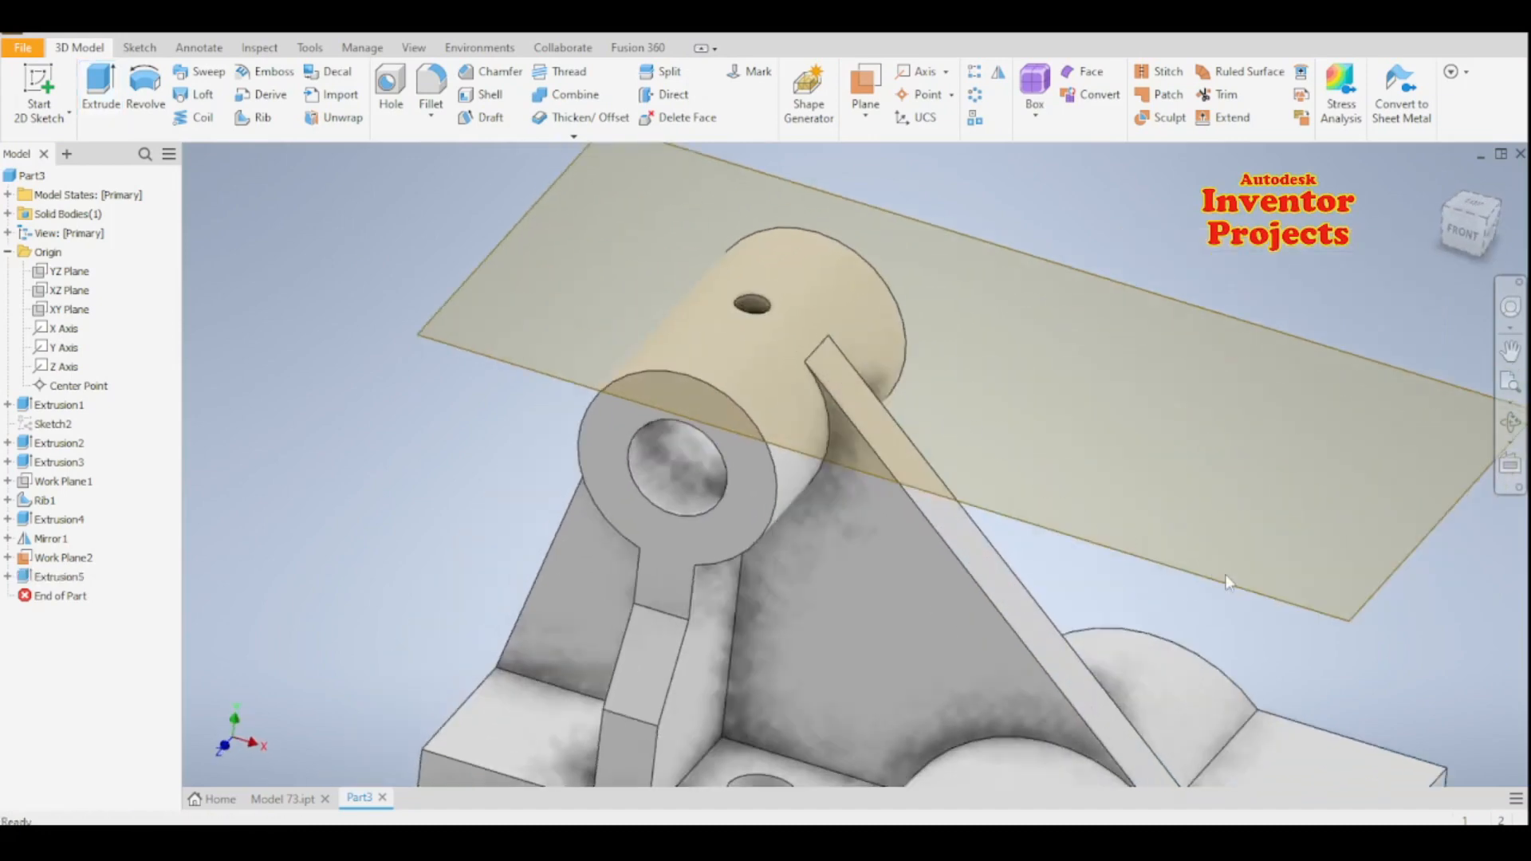
{"action": "left_click", "coordinate": [1267, 597]}
{"action": "right_click", "coordinate": [1269, 596]}
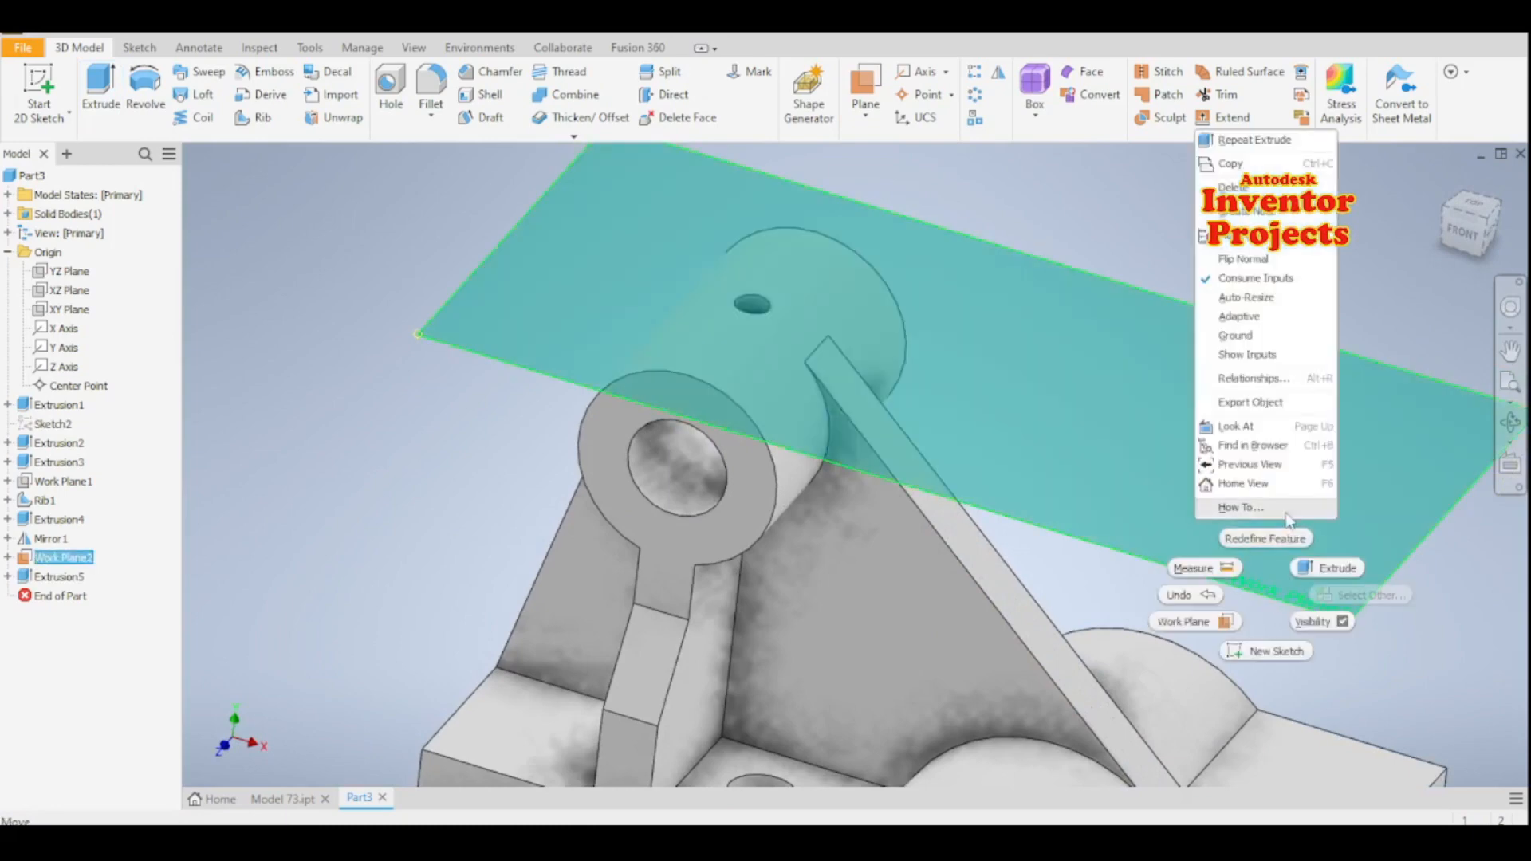
{"action": "left_click", "coordinate": [1320, 624]}
{"action": "scroll", "coordinate": [796, 272], "scroll_direction": "up", "scroll_amount": 3}
{"action": "scroll", "coordinate": [794, 269], "scroll_direction": "up", "scroll_amount": 2}
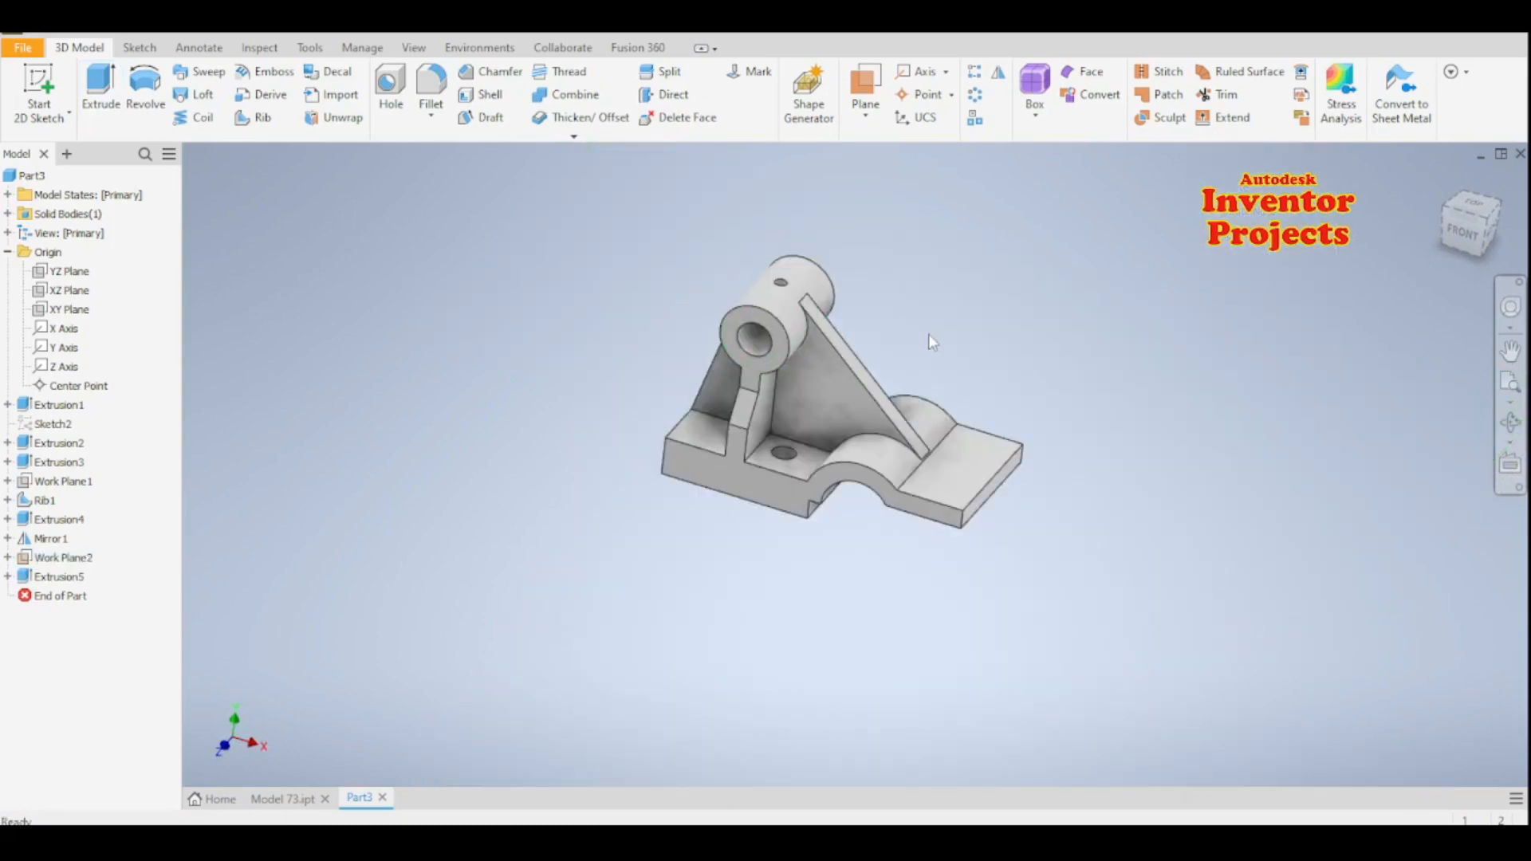
- On the top face of the base's thin end plate, sketch a three-sided rectangular notch about 19.7 by 33.2 mm, open at the outer edge
{"action": "left_click", "coordinate": [979, 473]}
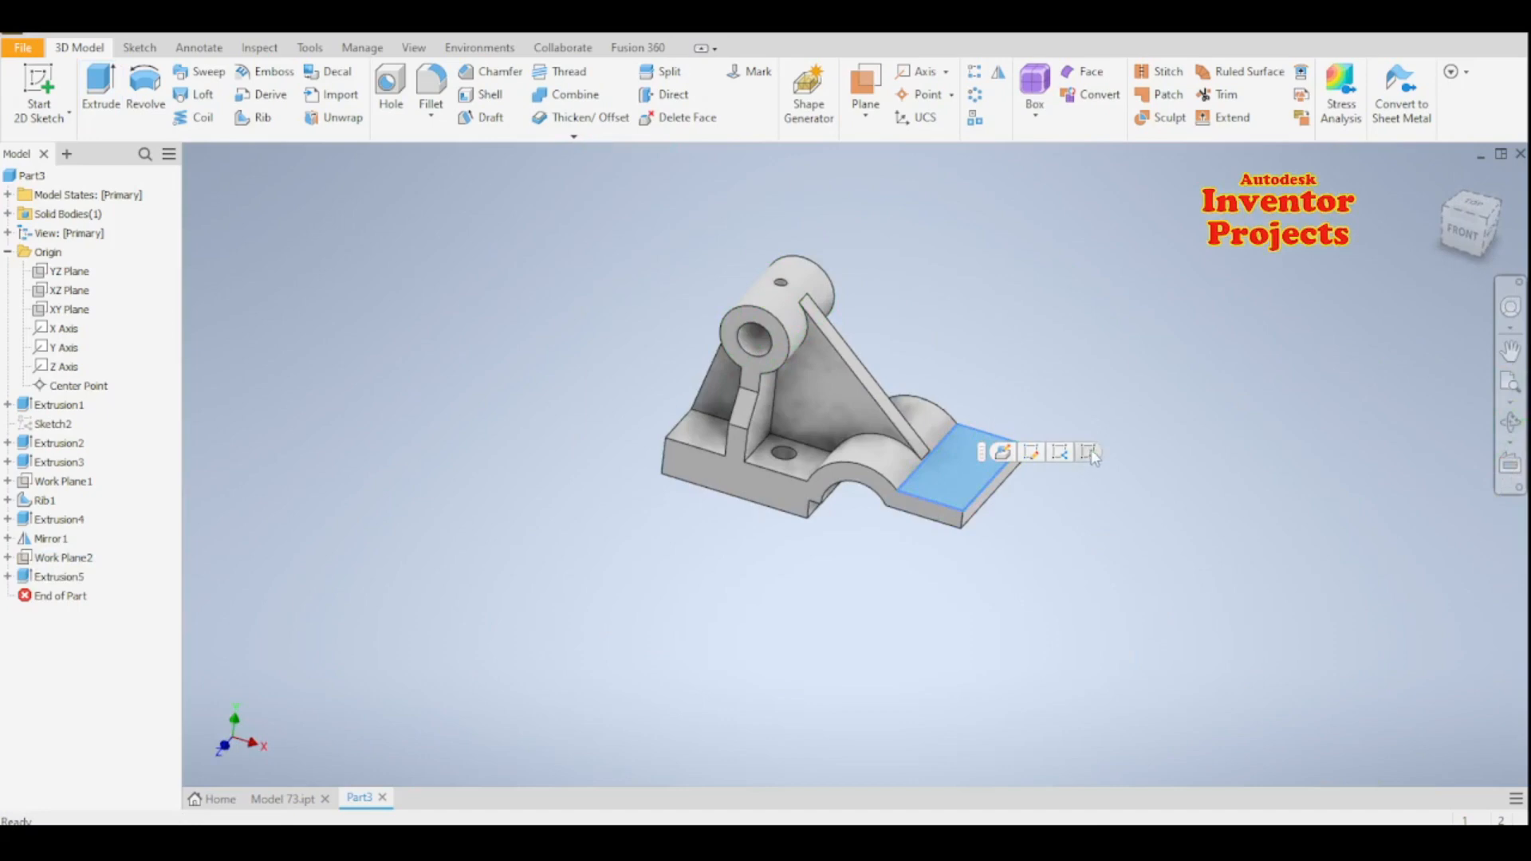
{"action": "left_click", "coordinate": [1088, 452]}
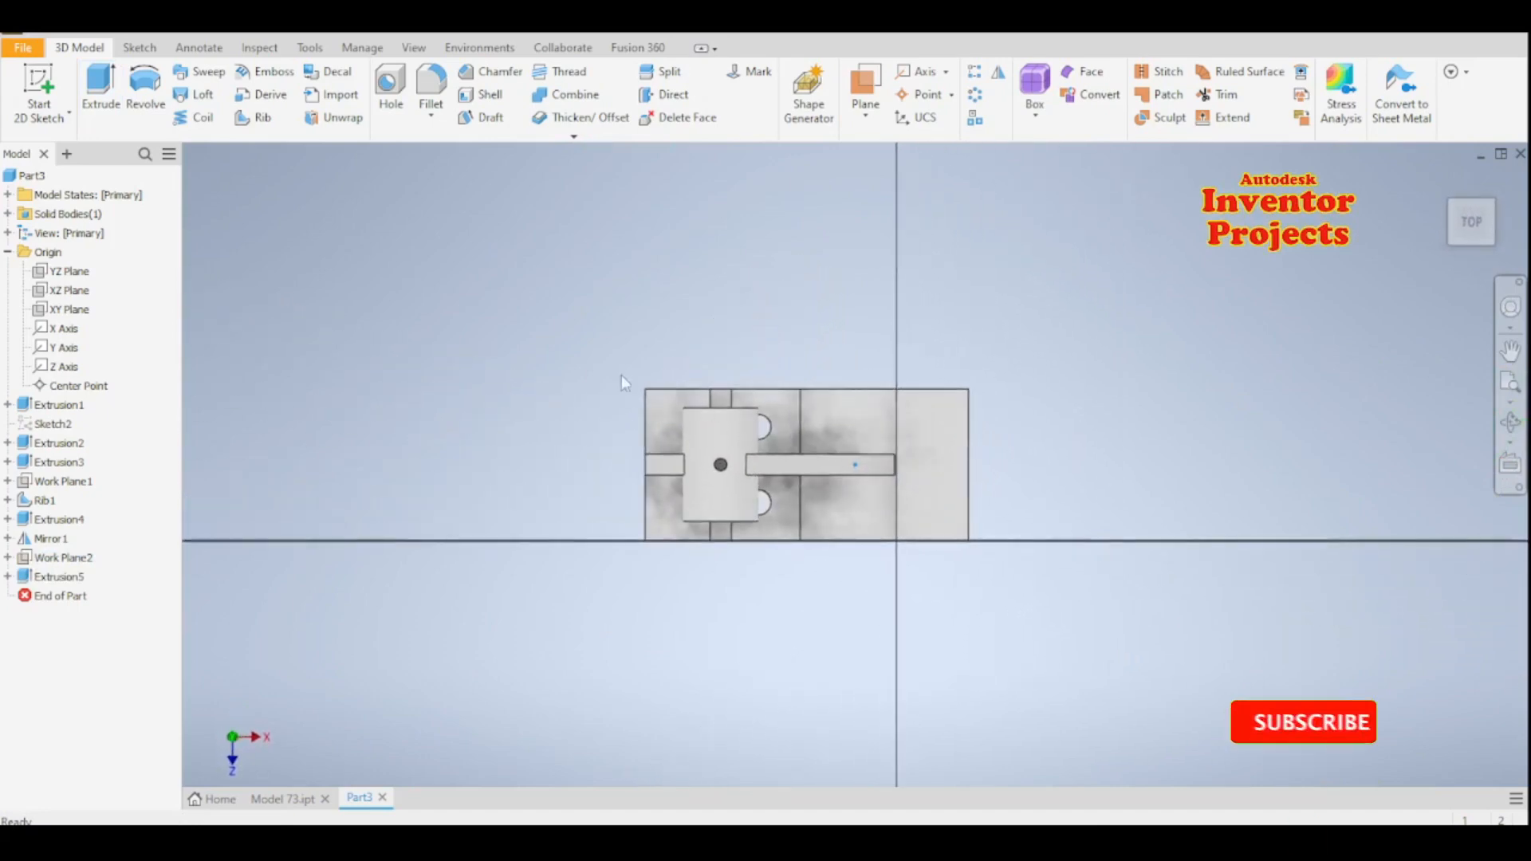
{"action": "left_click", "coordinate": [101, 83]}
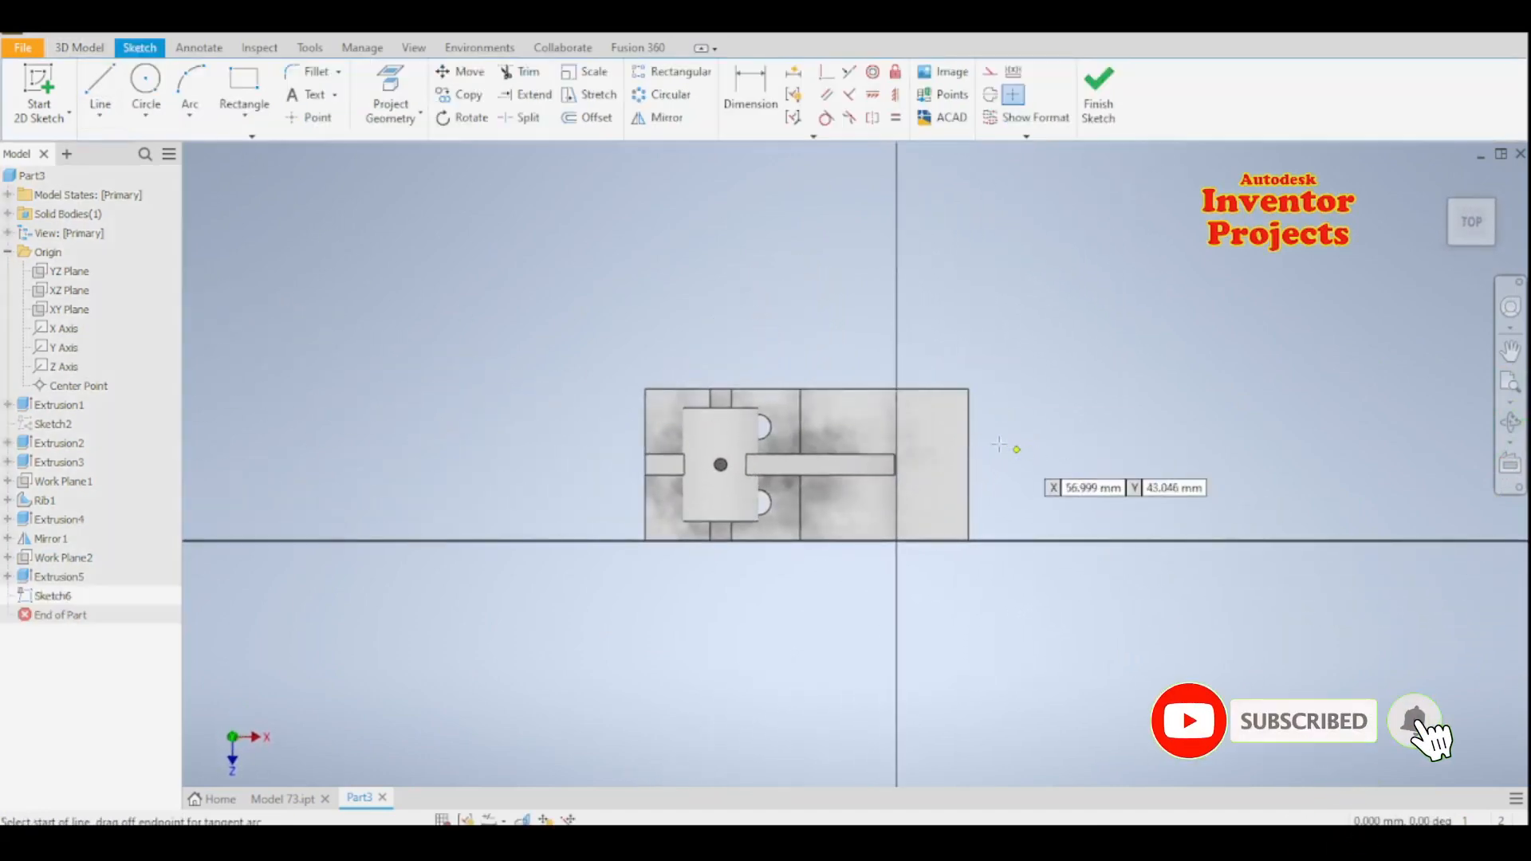
{"action": "left_click", "coordinate": [969, 435]}
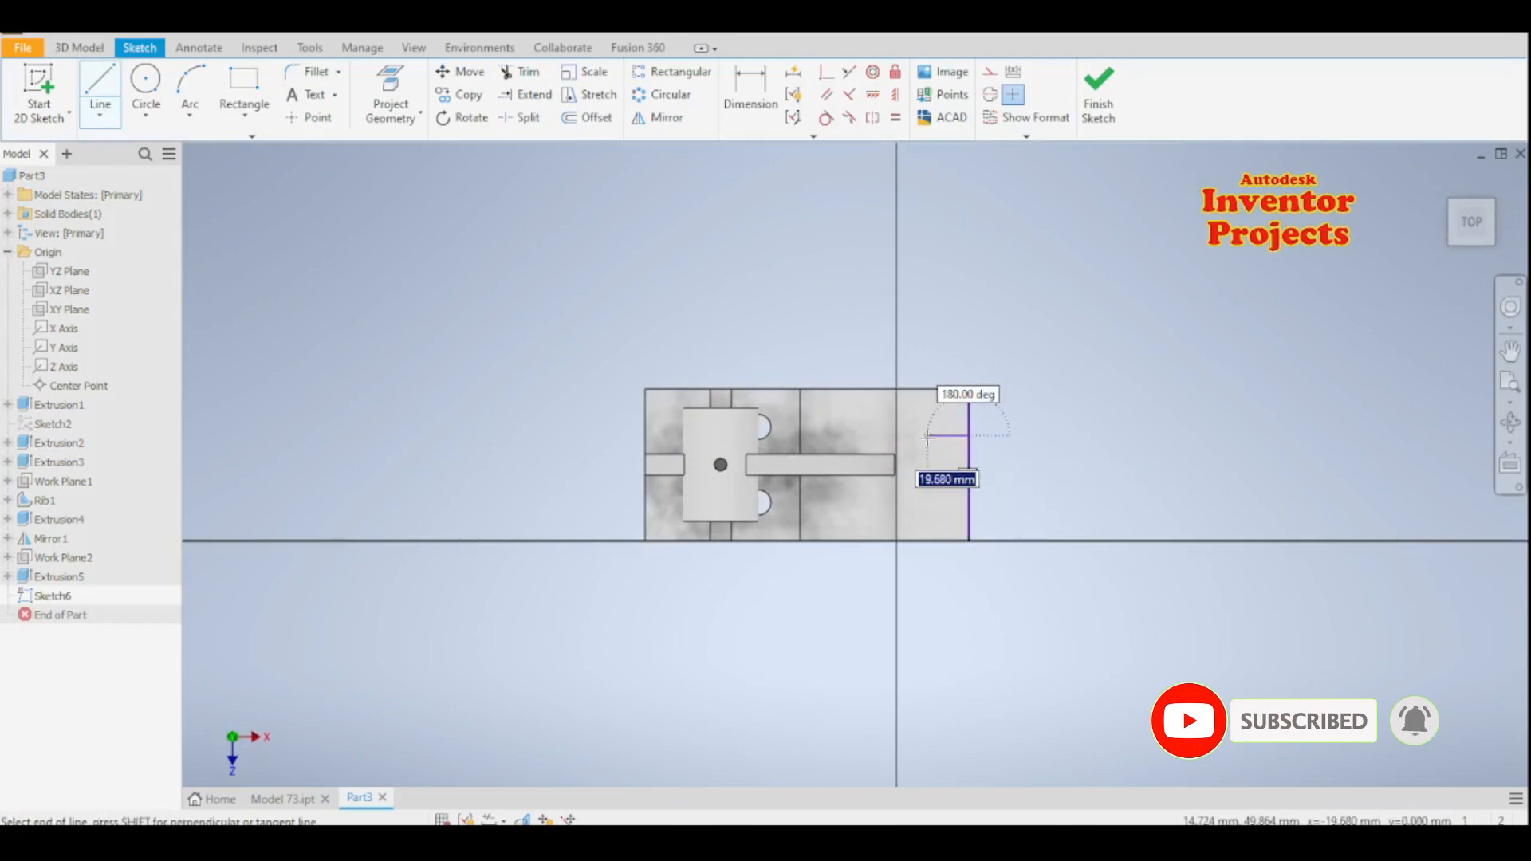
{"action": "left_click", "coordinate": [927, 435]}
{"action": "left_click", "coordinate": [928, 505]}
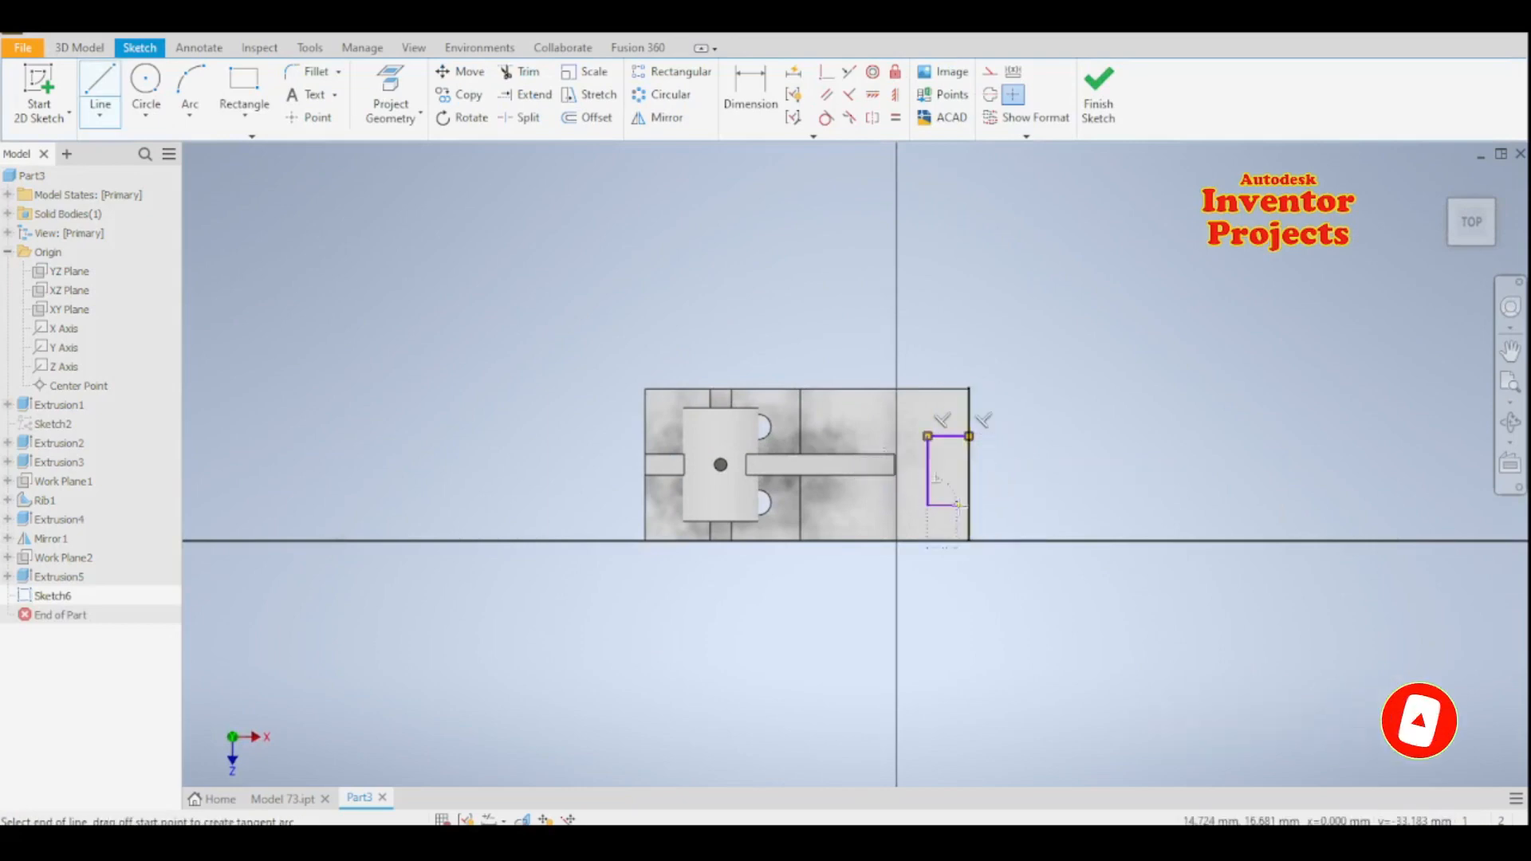
{"action": "left_click", "coordinate": [969, 505]}
{"action": "key", "text": "Escape"}
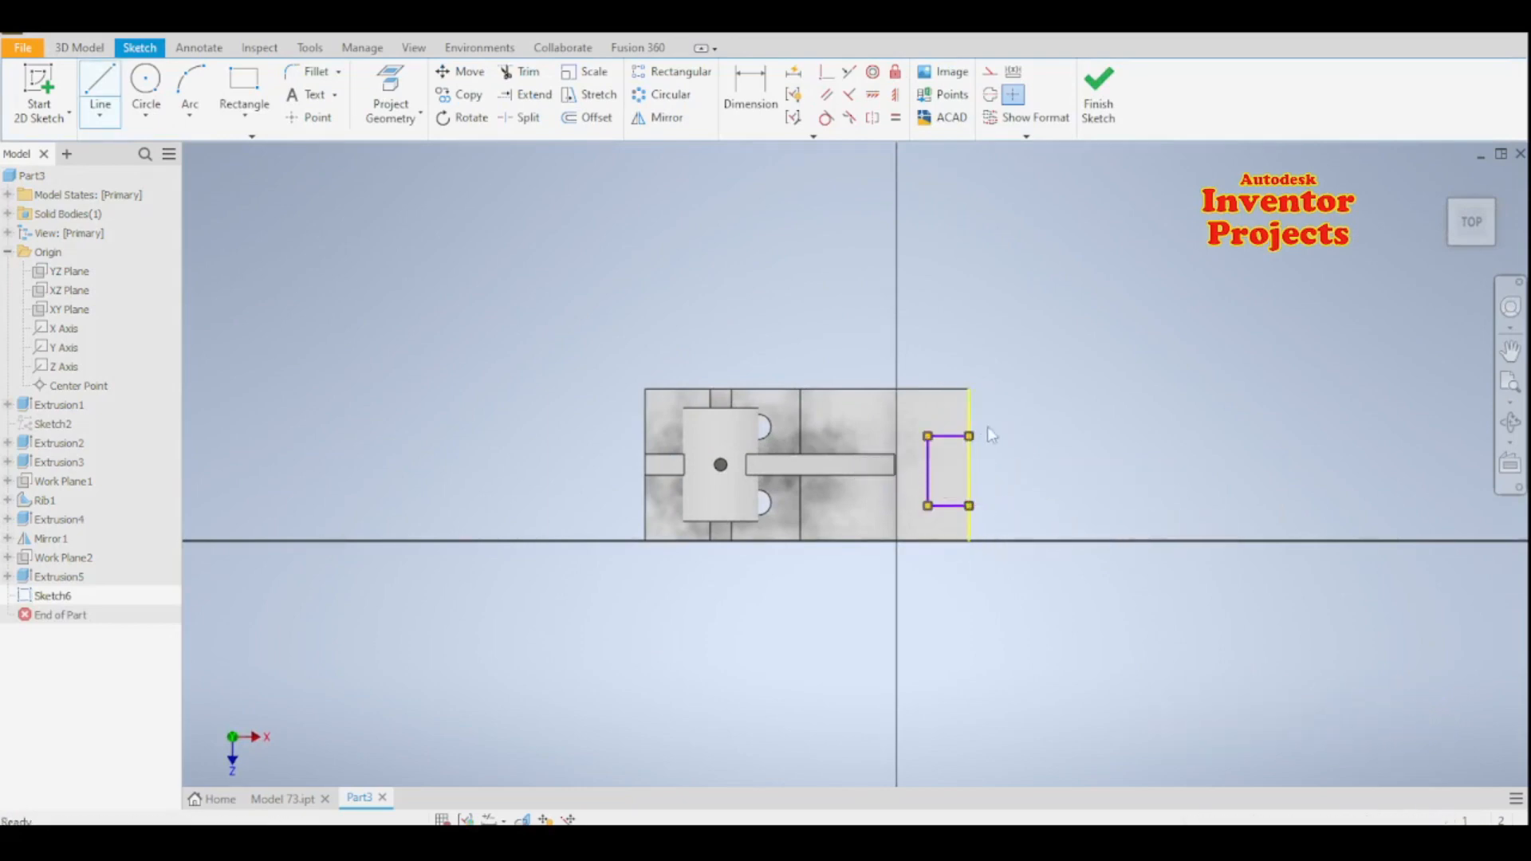
- Dimension the notch outline 10 mm deep from the outer edge and 20 mm wide along it
{"action": "left_click", "coordinate": [761, 128]}
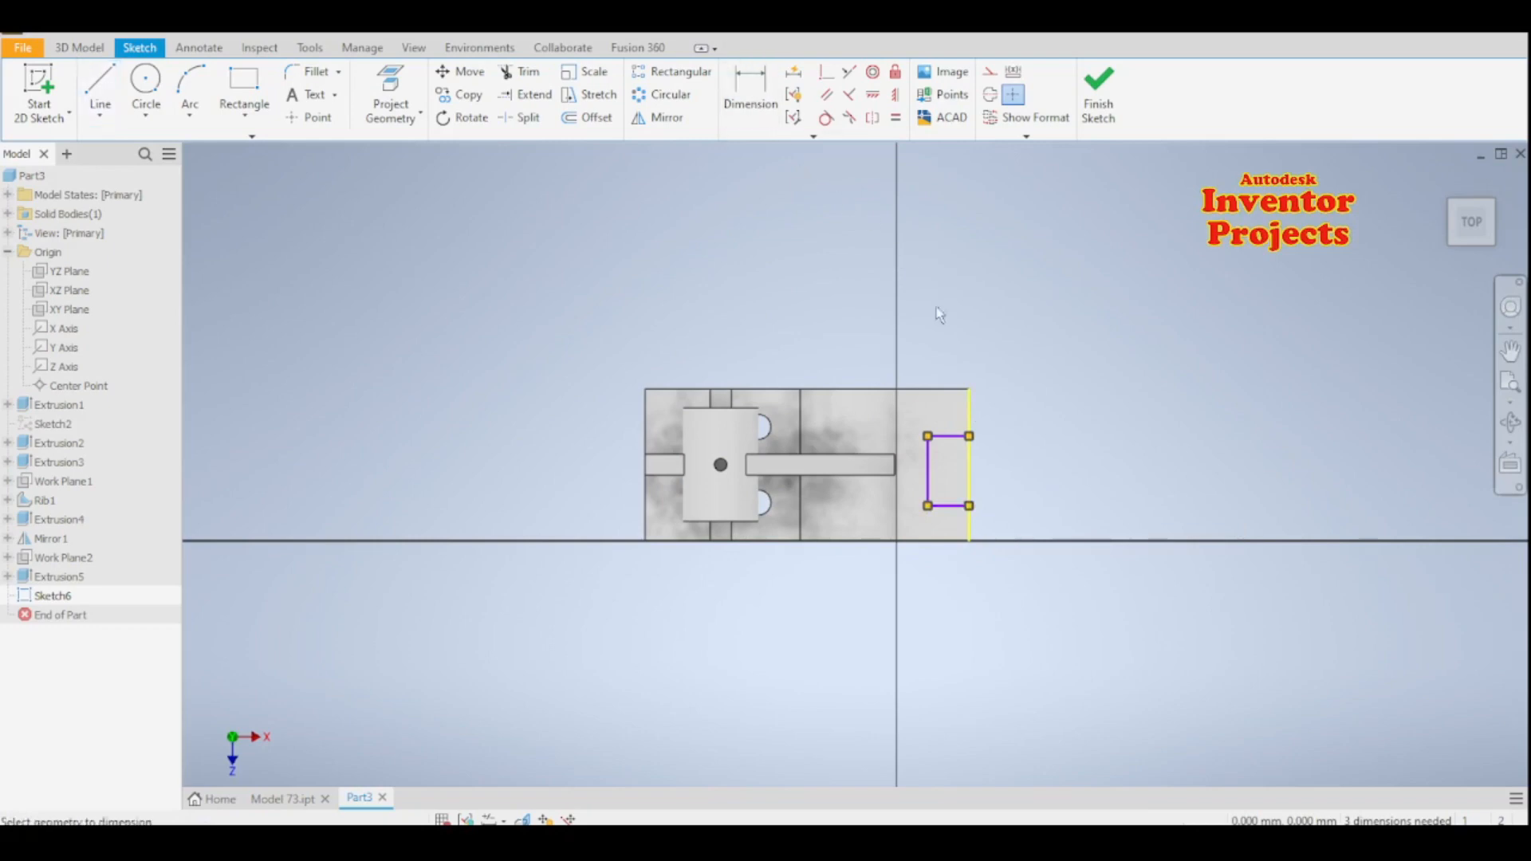
{"action": "scroll", "coordinate": [955, 443], "scroll_direction": "down", "scroll_amount": 3}
{"action": "left_click", "coordinate": [953, 423]}
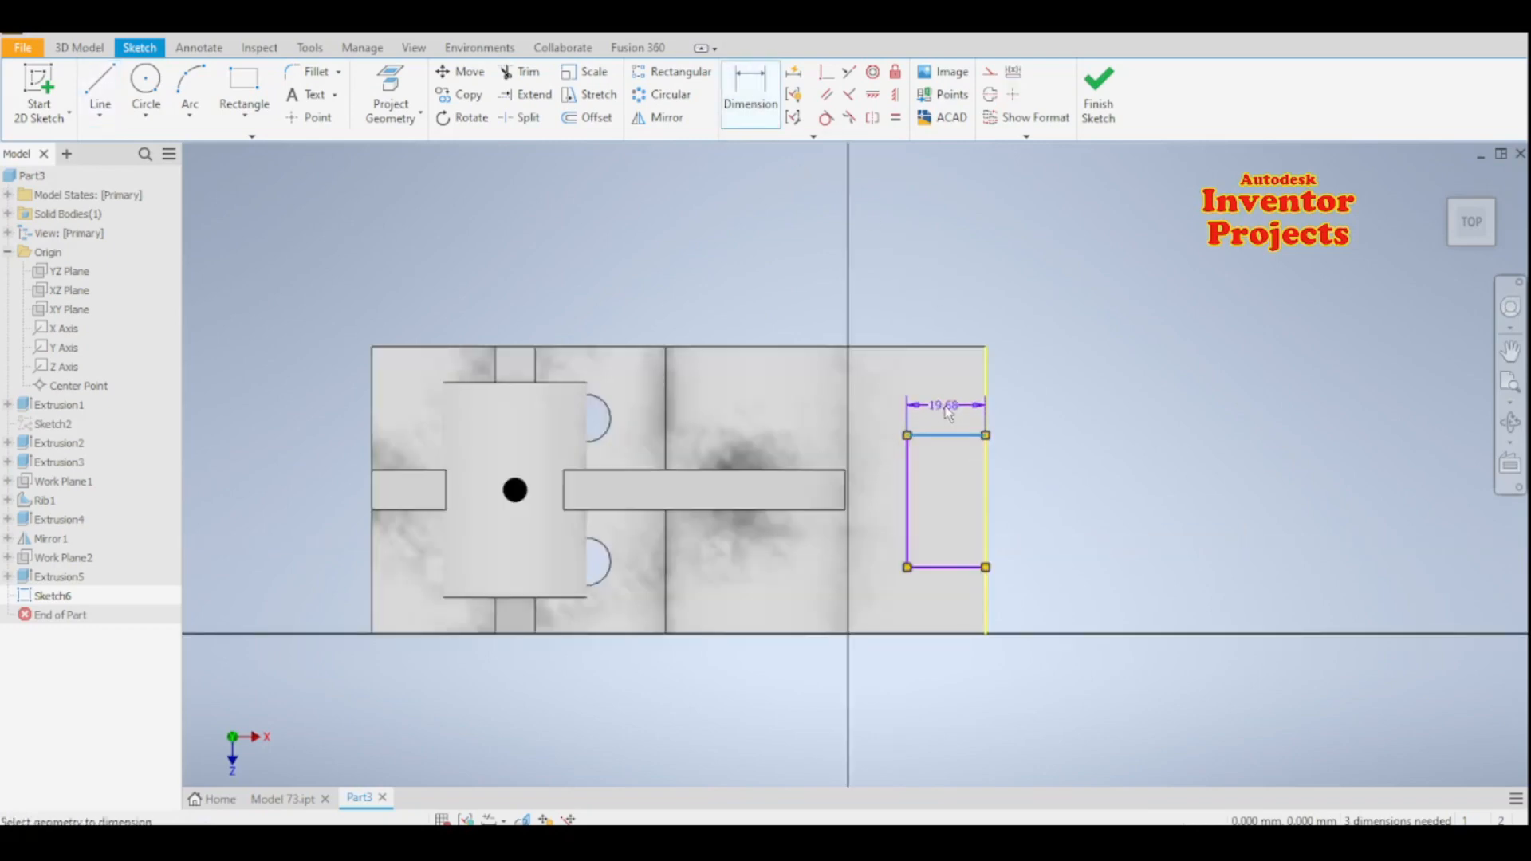
{"action": "left_click", "coordinate": [945, 415]}
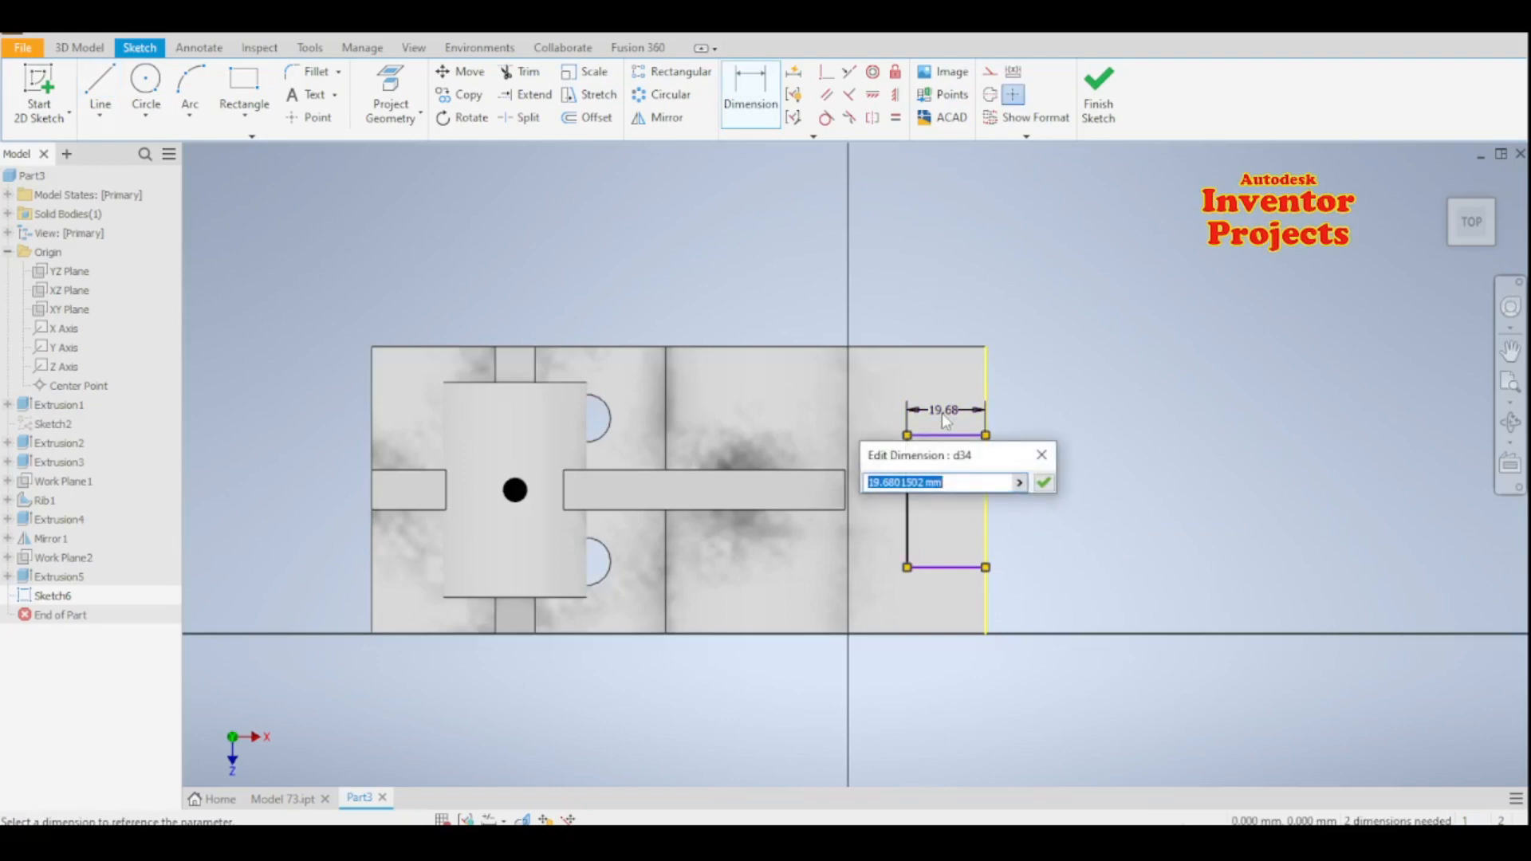
{"action": "type", "text": "10"}
{"action": "key", "text": "Return"}
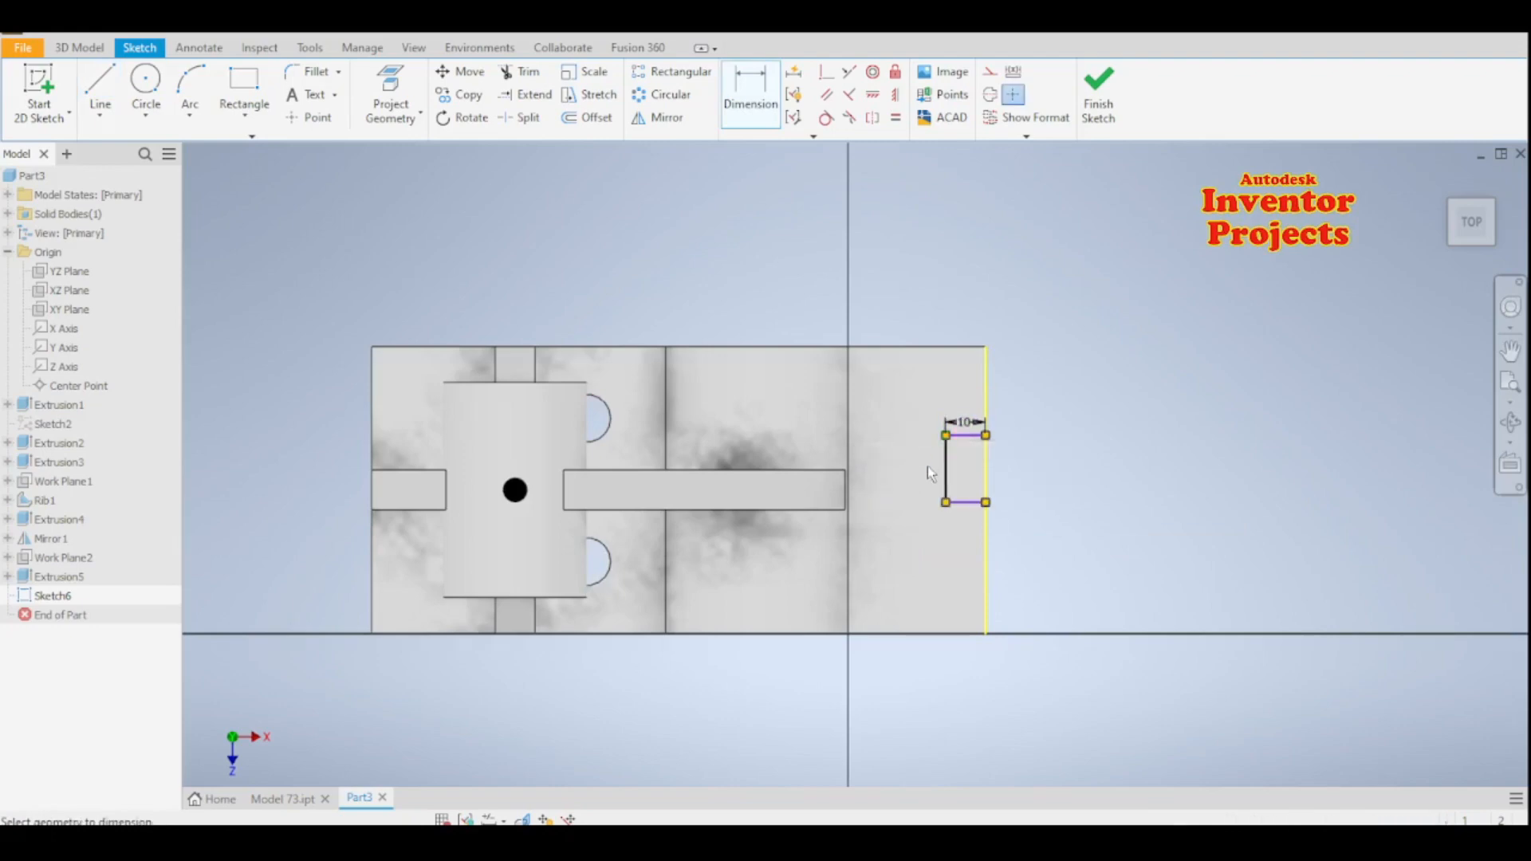
{"action": "left_click", "coordinate": [945, 488]}
{"action": "left_click", "coordinate": [915, 486]}
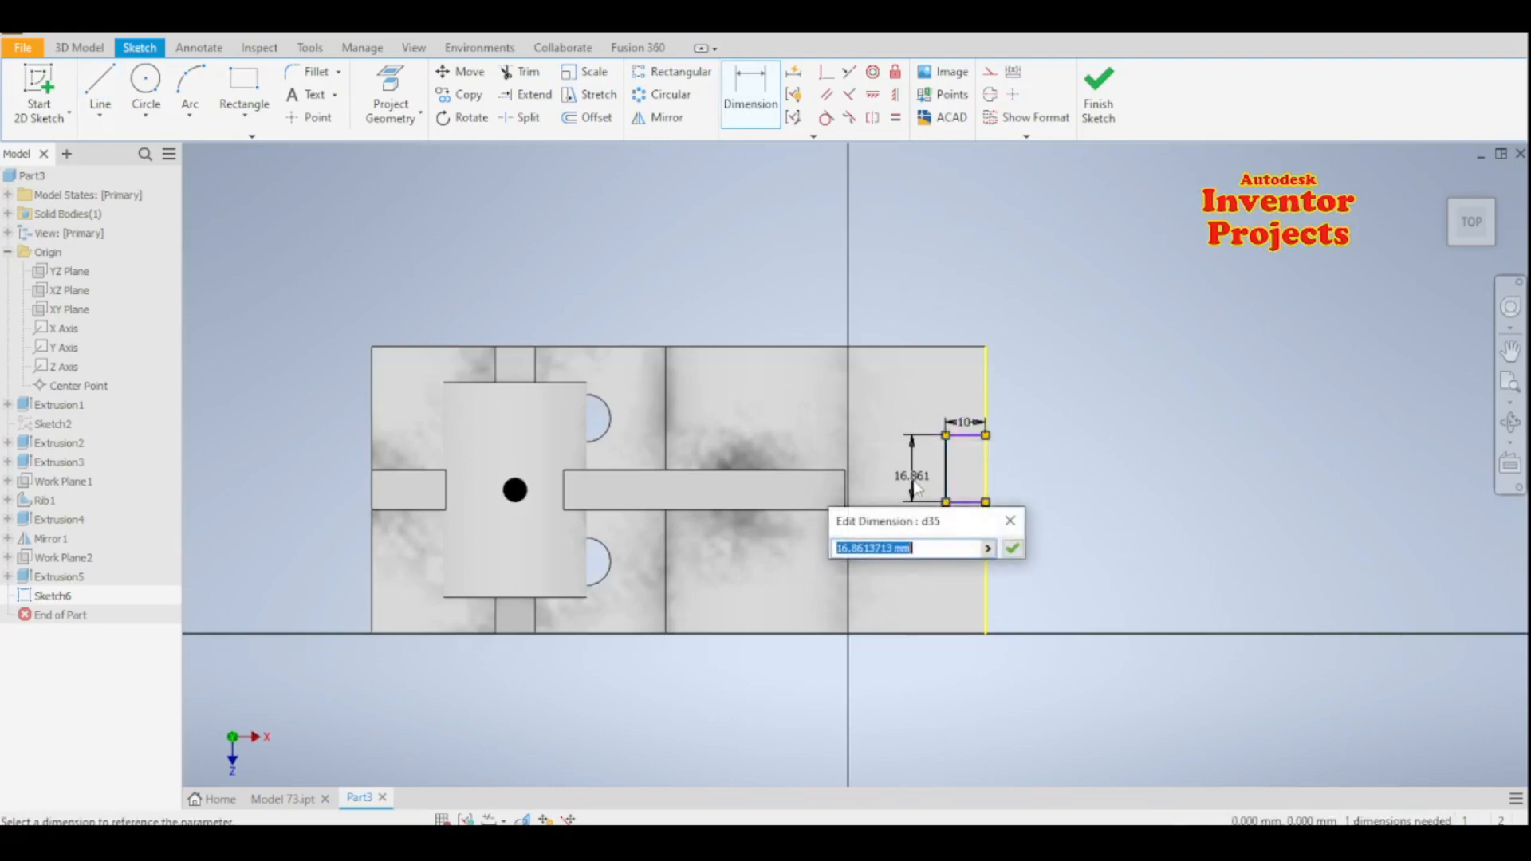
{"action": "key", "text": "Return"}
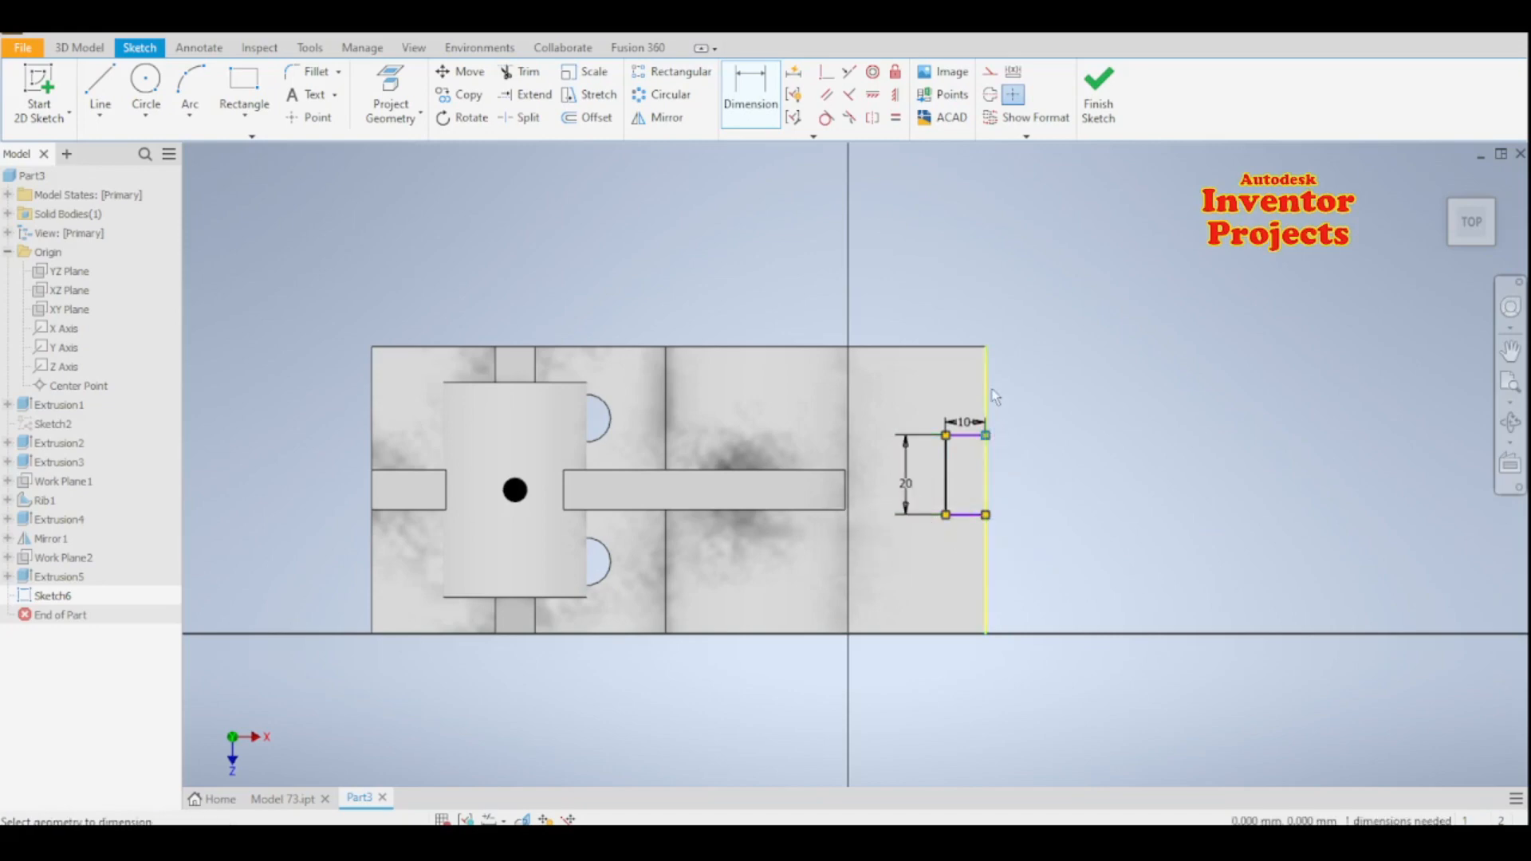
- Dimension the notch's near corner 26 mm from the end plate's rear corner and finish the sketch
{"action": "left_click", "coordinate": [988, 360]}
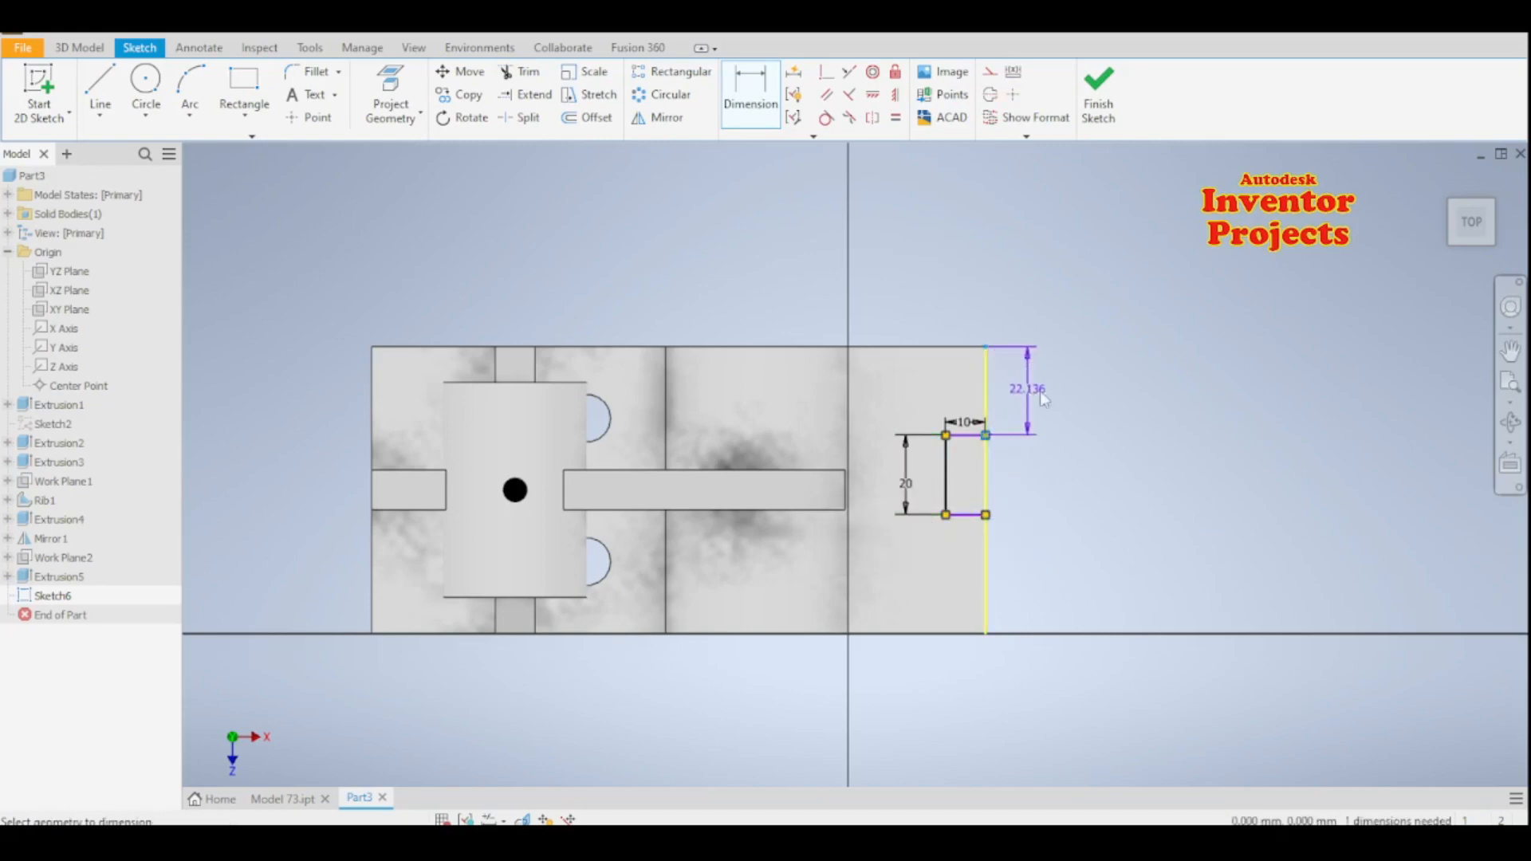
{"action": "left_click", "coordinate": [1044, 399]}
{"action": "type", "text": "26"}
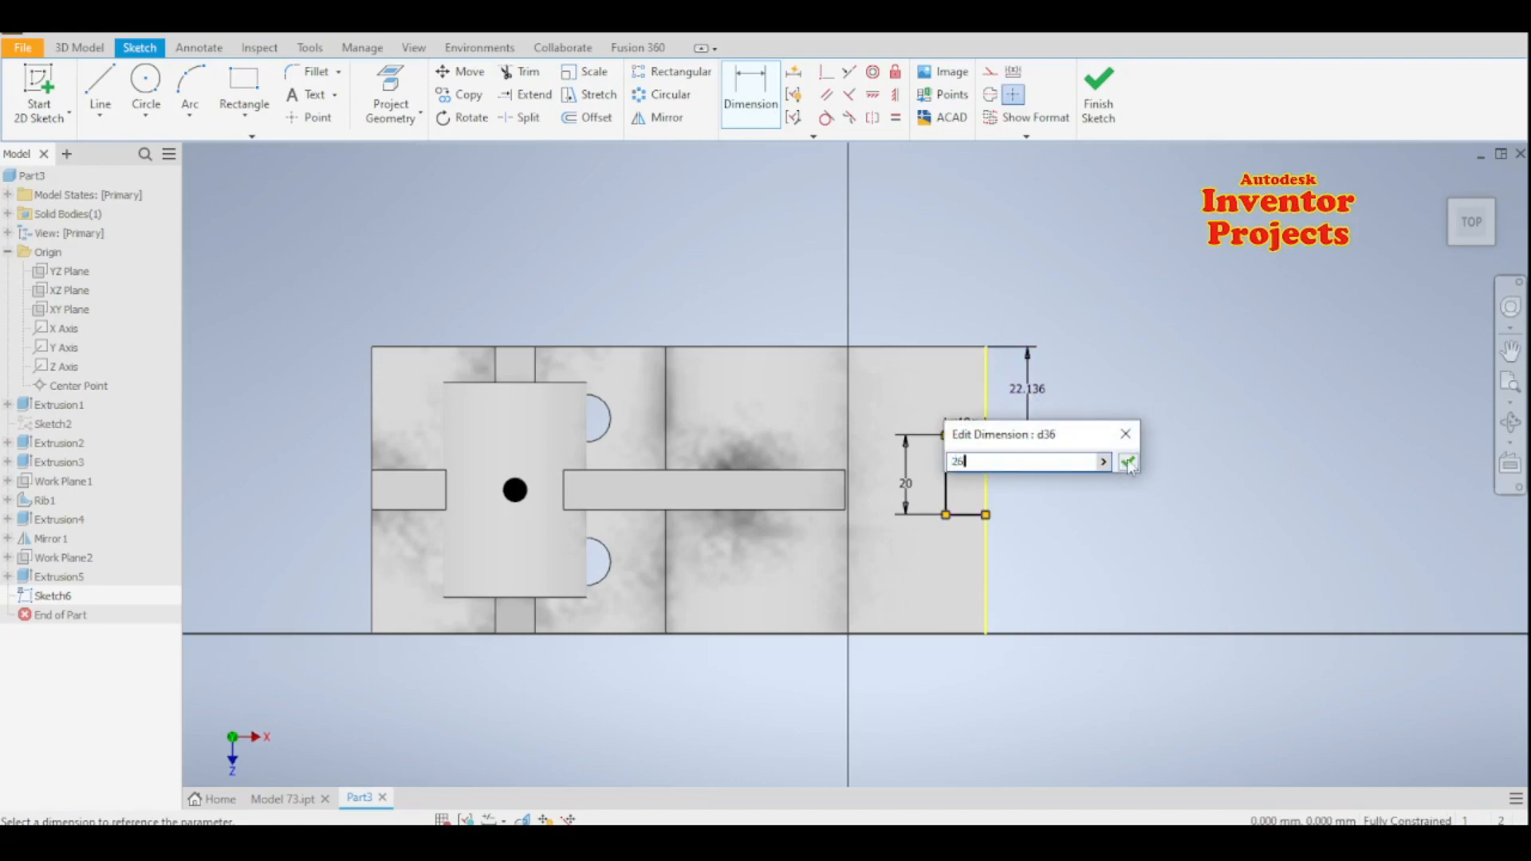
{"action": "left_click", "coordinate": [1127, 463]}
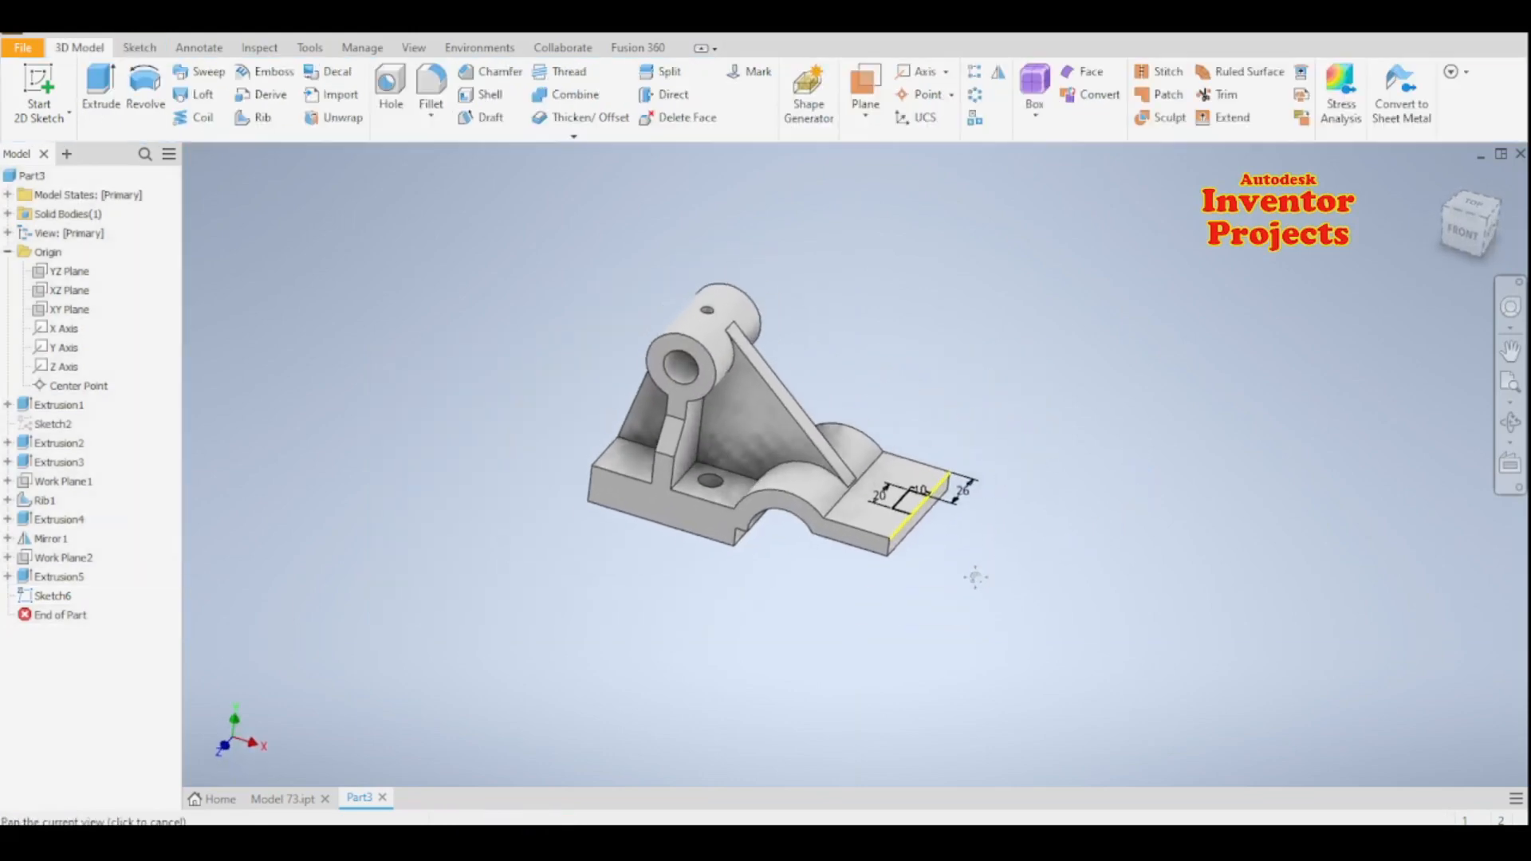
- Extrude the notch profile downward as a cut through all of the end plate
{"action": "scroll", "coordinate": [964, 576], "scroll_direction": "up", "scroll_amount": 3}
{"action": "middle_click_drag", "start_coordinate": [917, 534], "coordinate": [971, 611]}
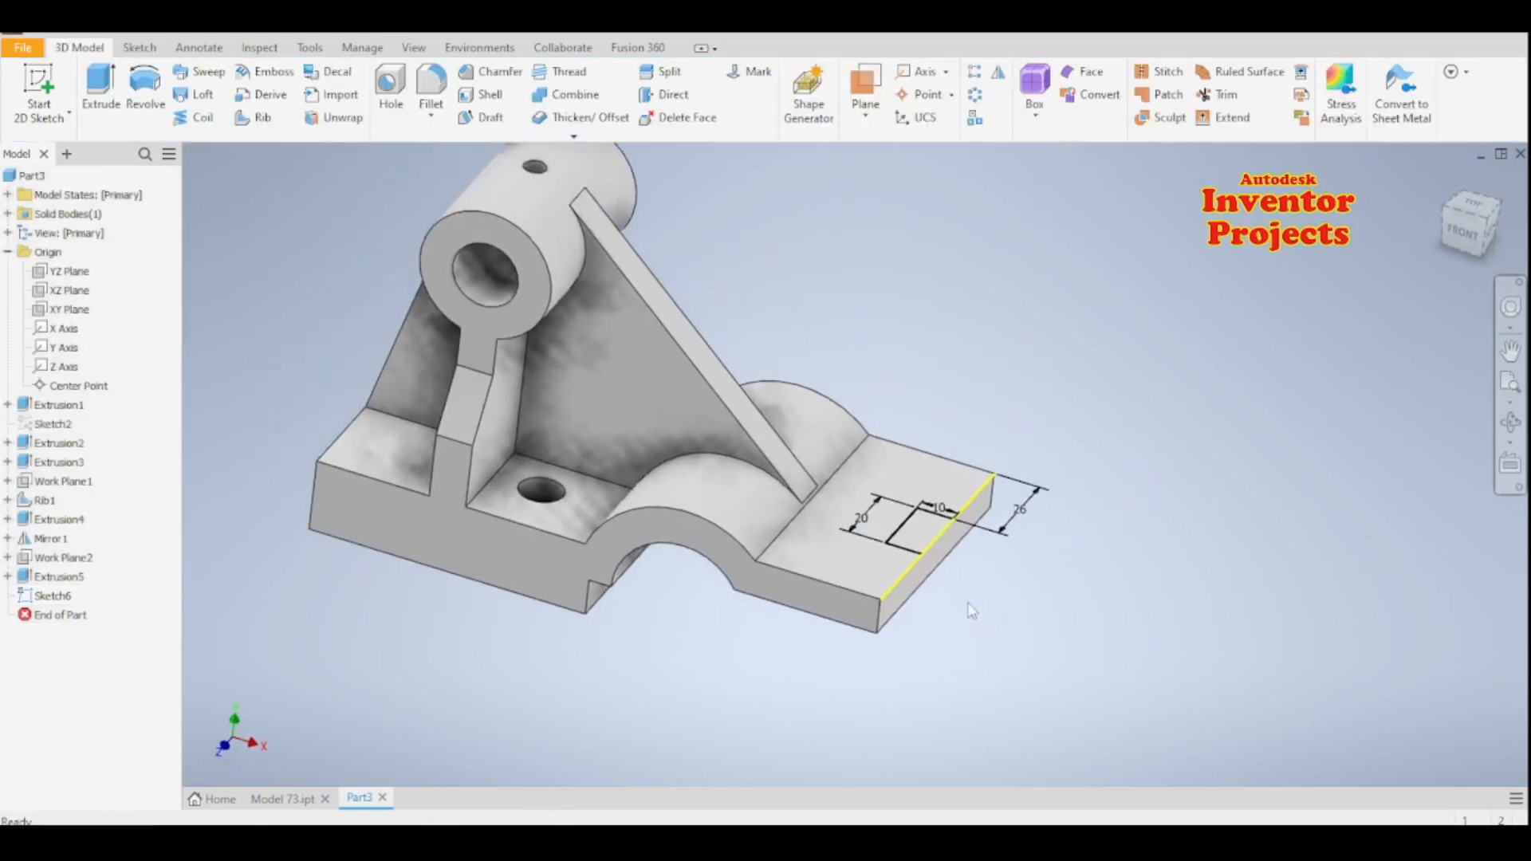
{"action": "left_click", "coordinate": [120, 96]}
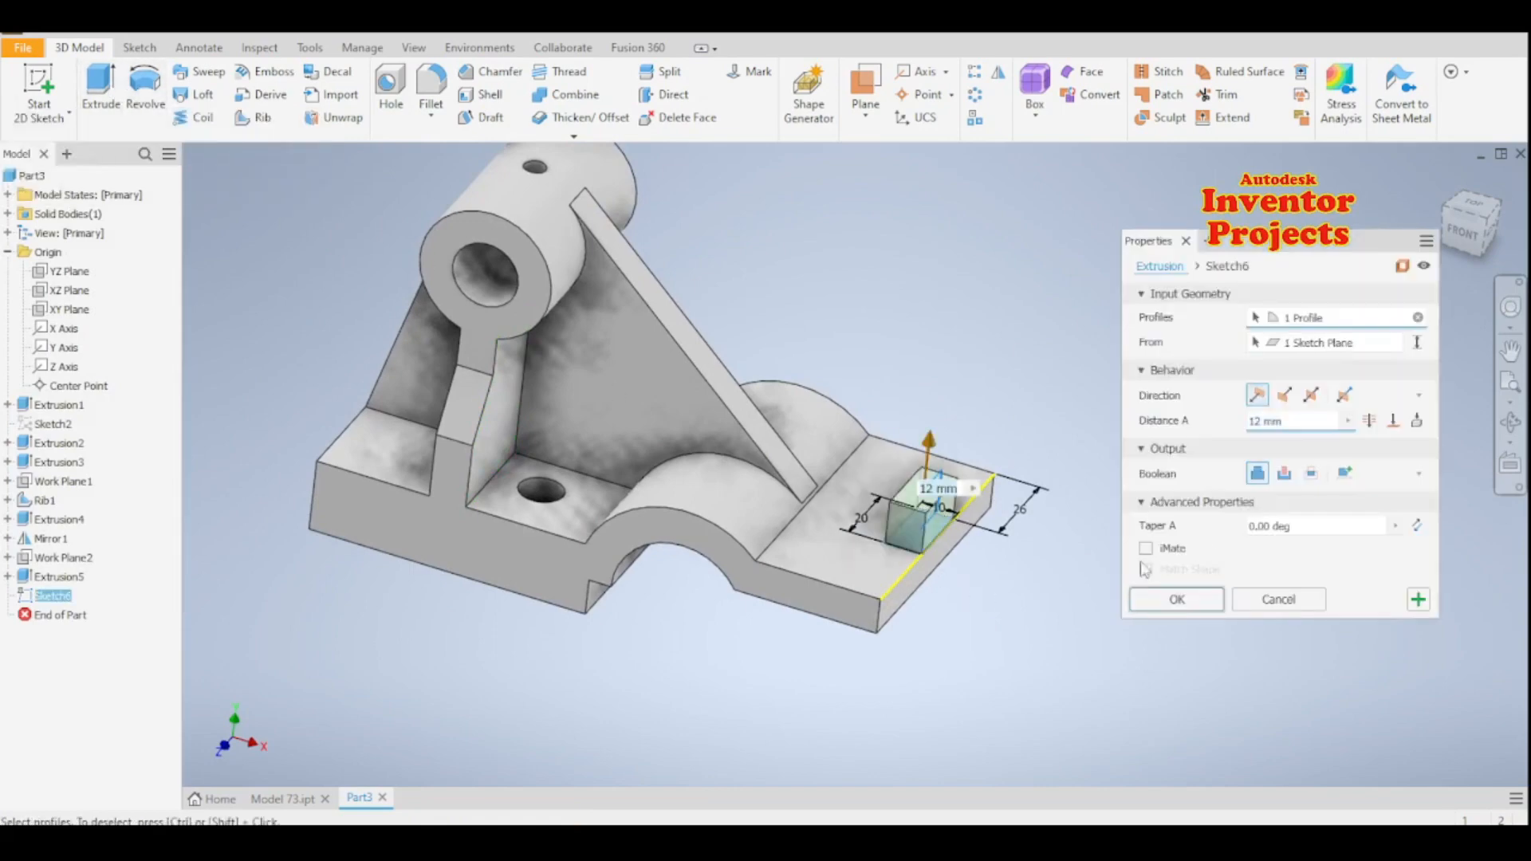
{"action": "left_click", "coordinate": [1283, 395]}
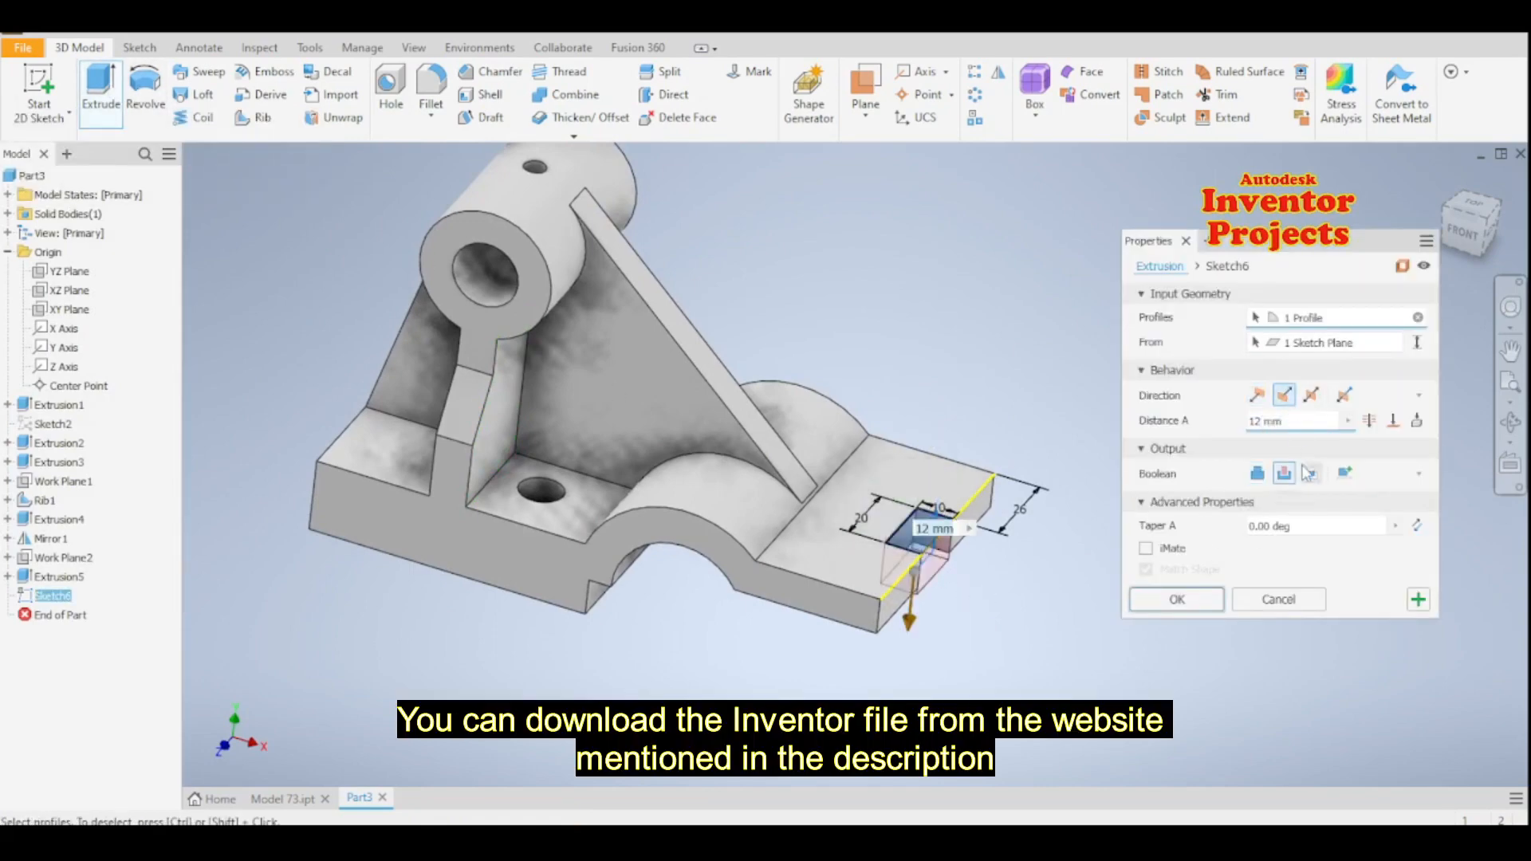
{"action": "left_click", "coordinate": [1284, 473]}
{"action": "left_click", "coordinate": [1369, 420]}
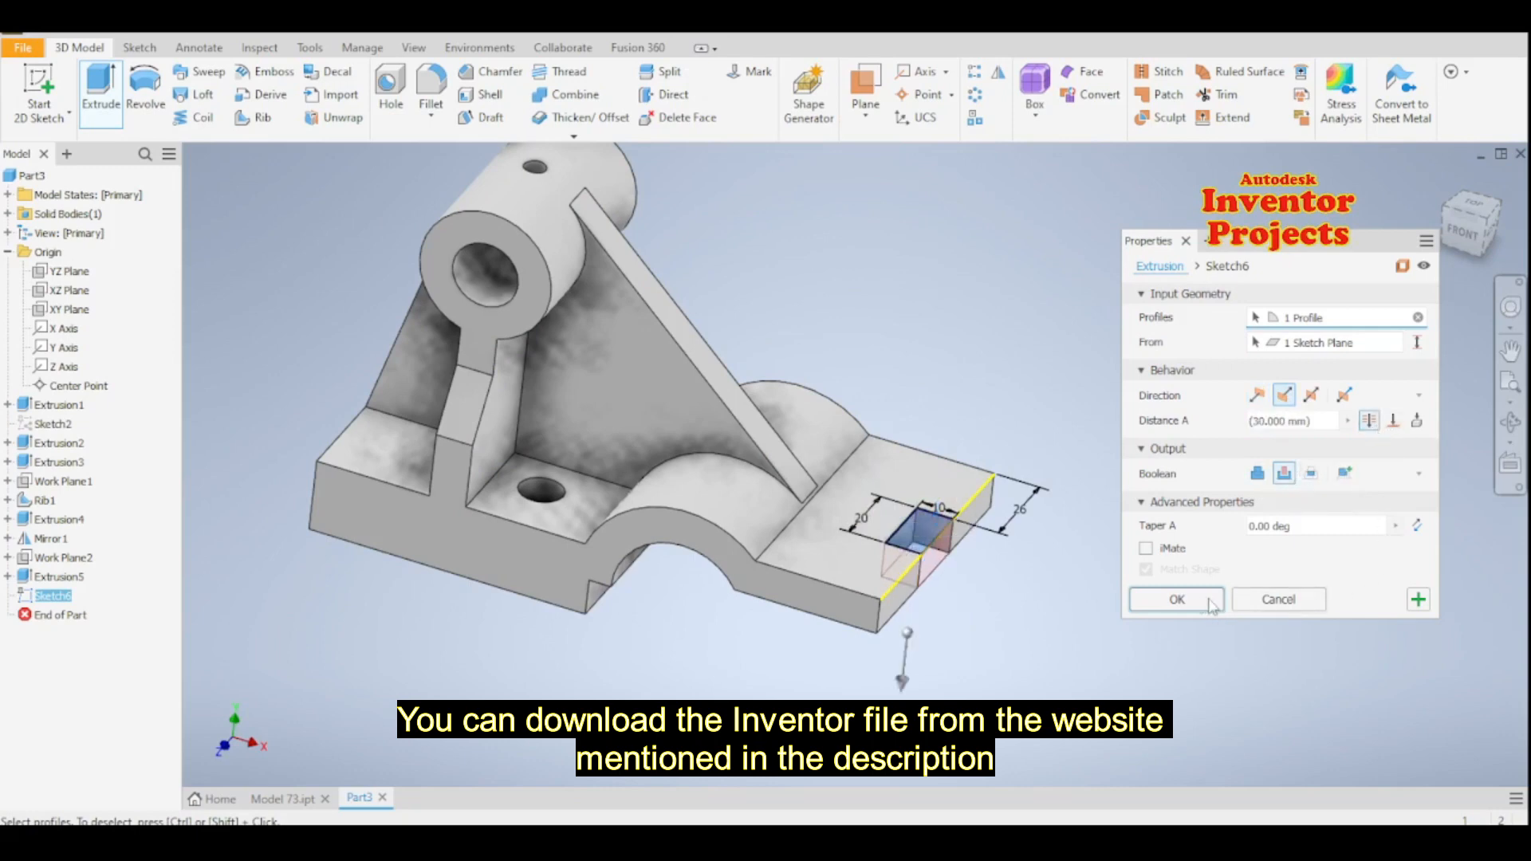
{"action": "left_click", "coordinate": [1177, 599]}
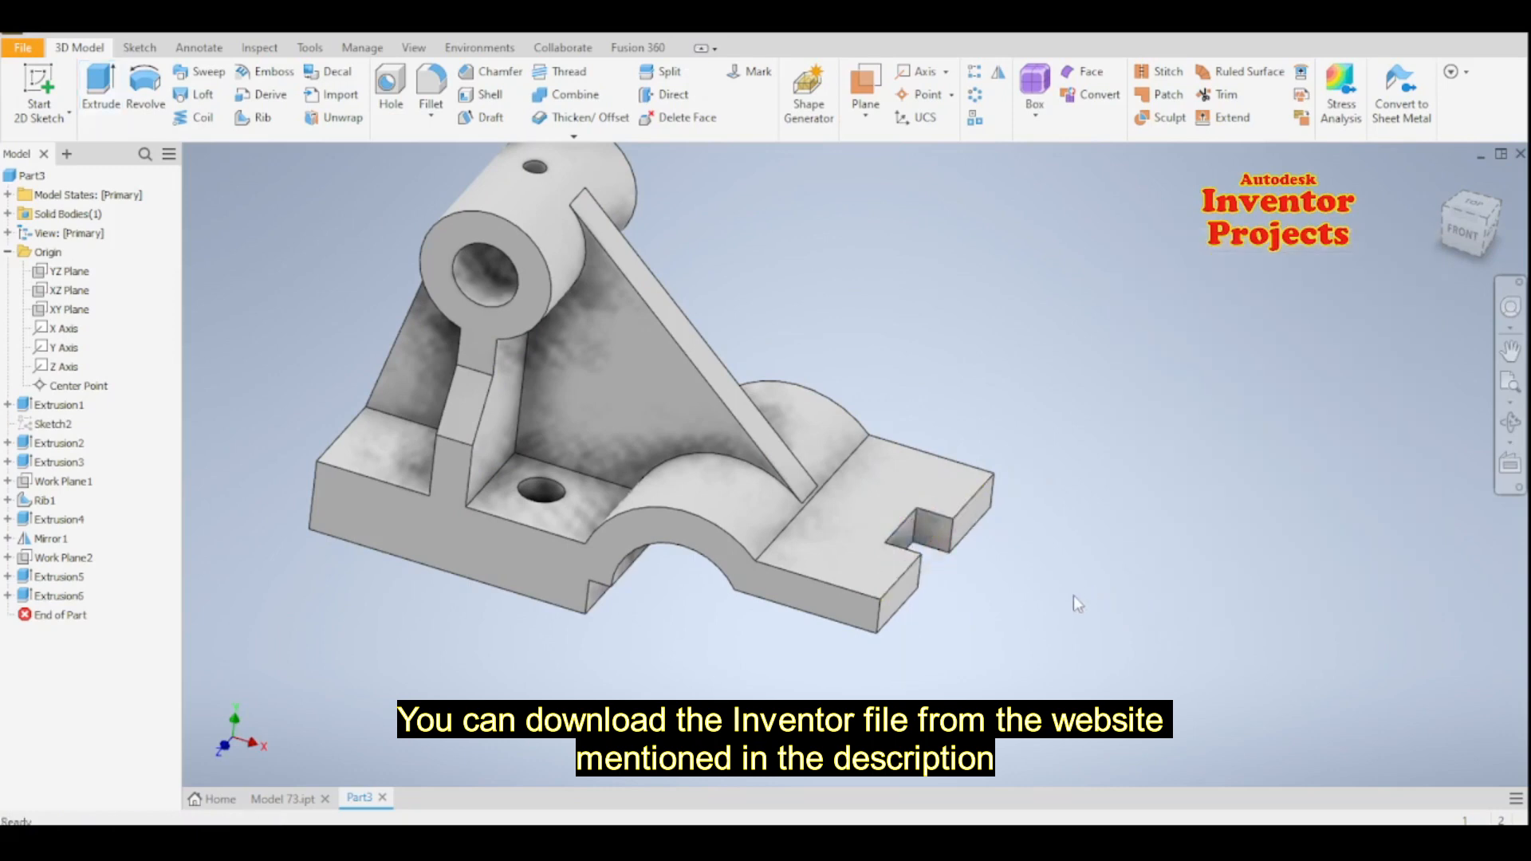
- Fillet six vertical edges of the end plate at 5 mm: its outer corners, the notch mouth corners and the notch's inner corners
{"action": "middle_click_drag", "start_coordinate": [1073, 596], "coordinate": [1130, 644]}
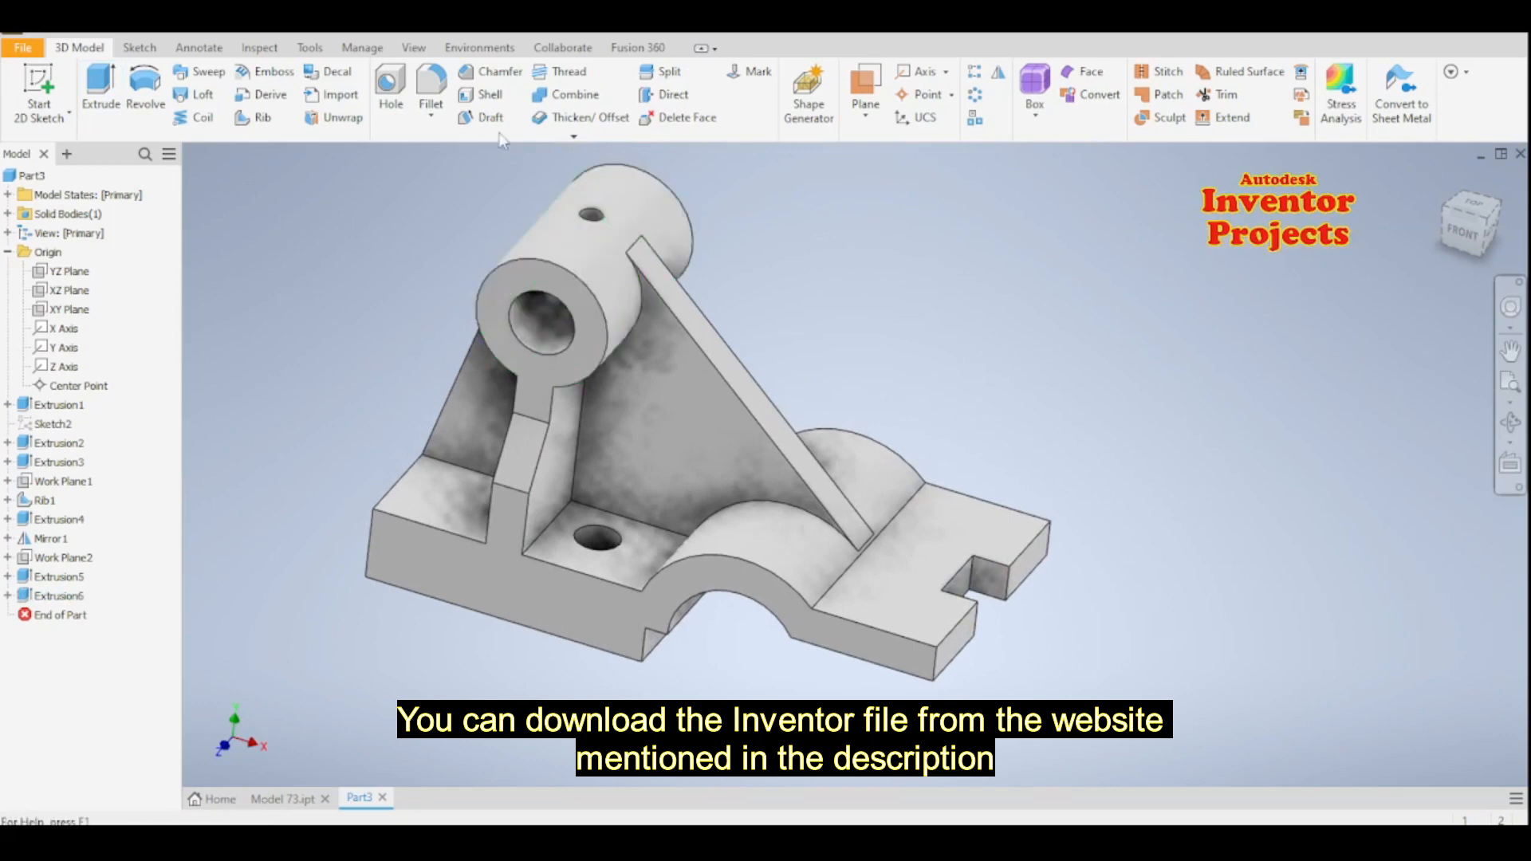
{"action": "left_click", "coordinate": [430, 84]}
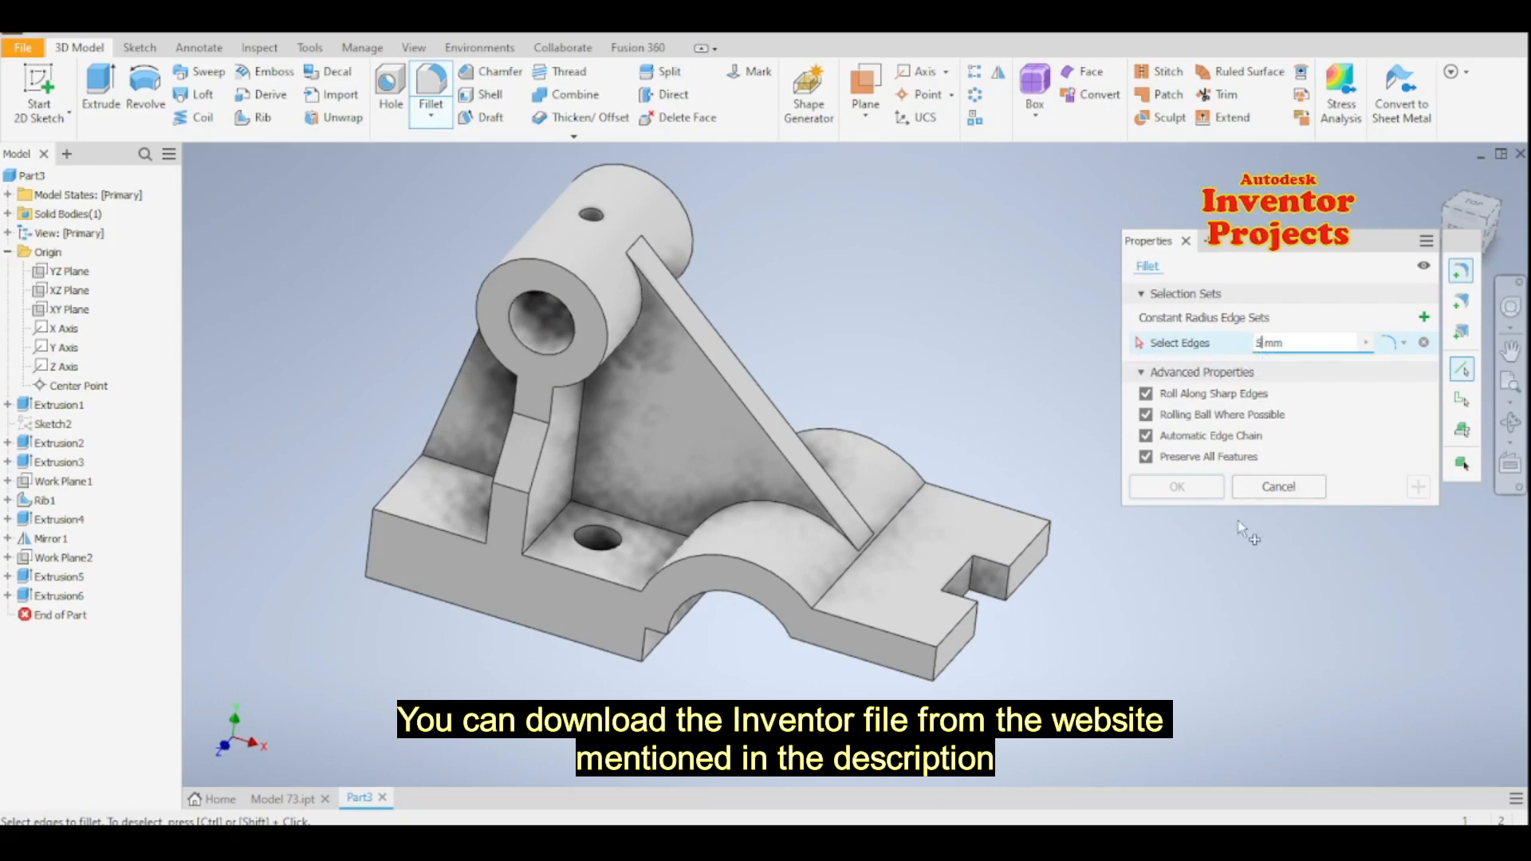
{"action": "left_click", "coordinate": [1008, 594]}
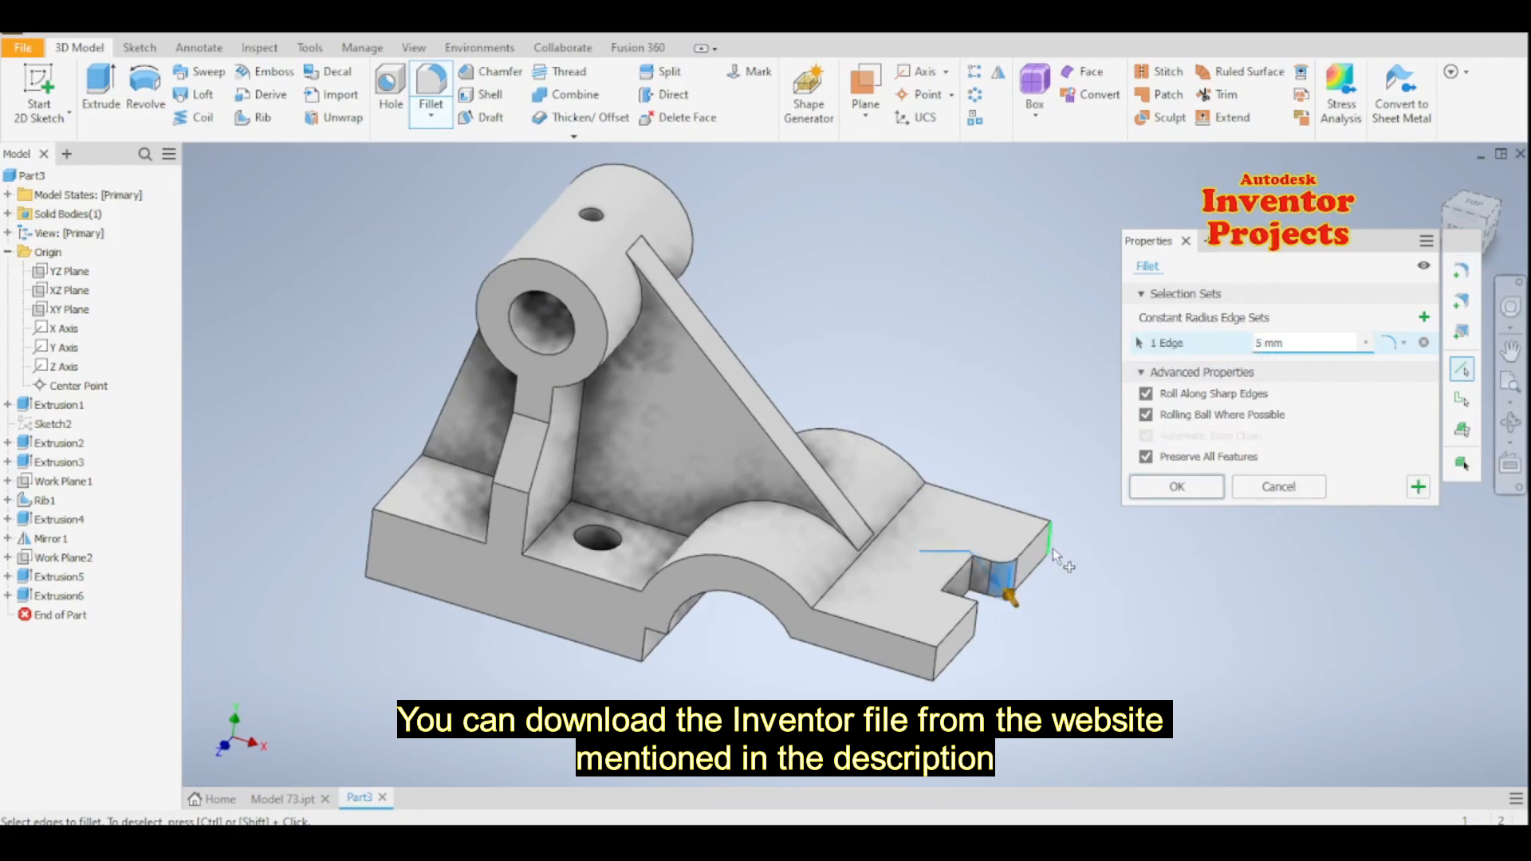
{"action": "left_click", "coordinate": [1051, 547]}
{"action": "left_click", "coordinate": [979, 629]}
{"action": "left_click", "coordinate": [934, 655]}
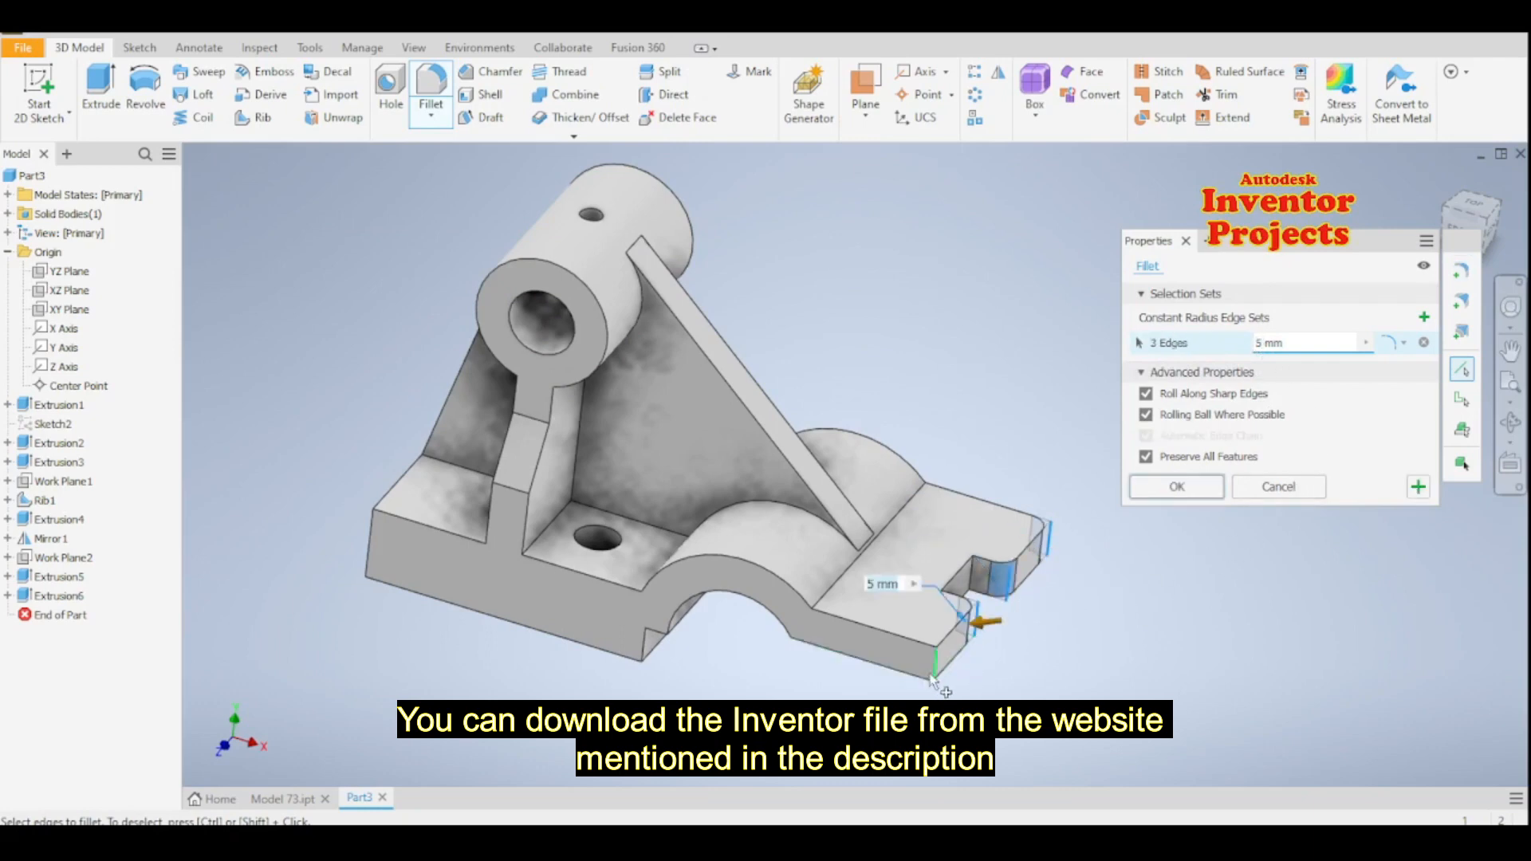
{"action": "left_click", "coordinate": [973, 580]}
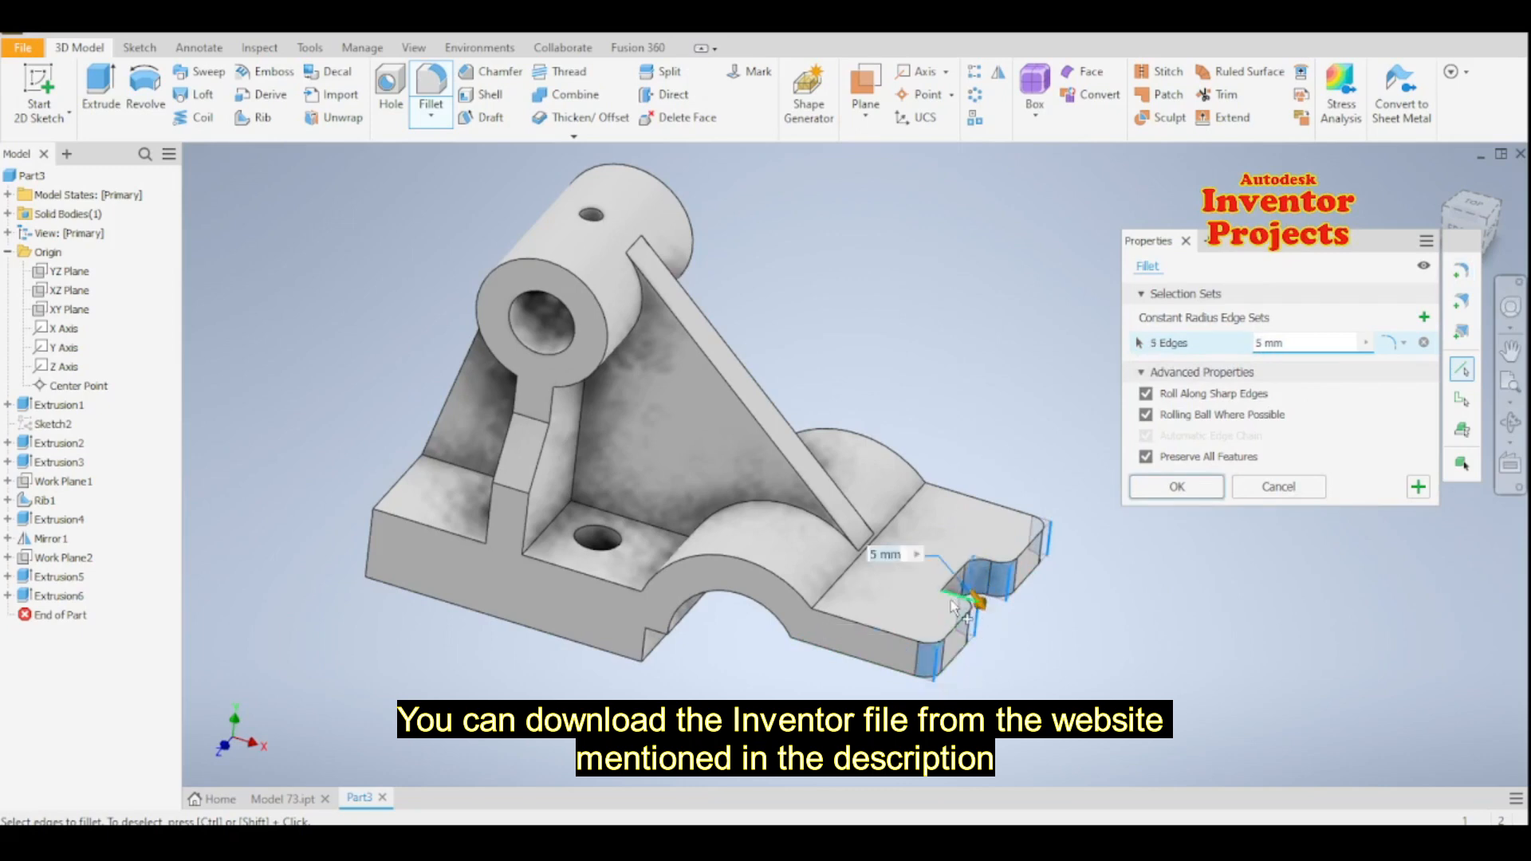
{"action": "left_click", "coordinate": [944, 612]}
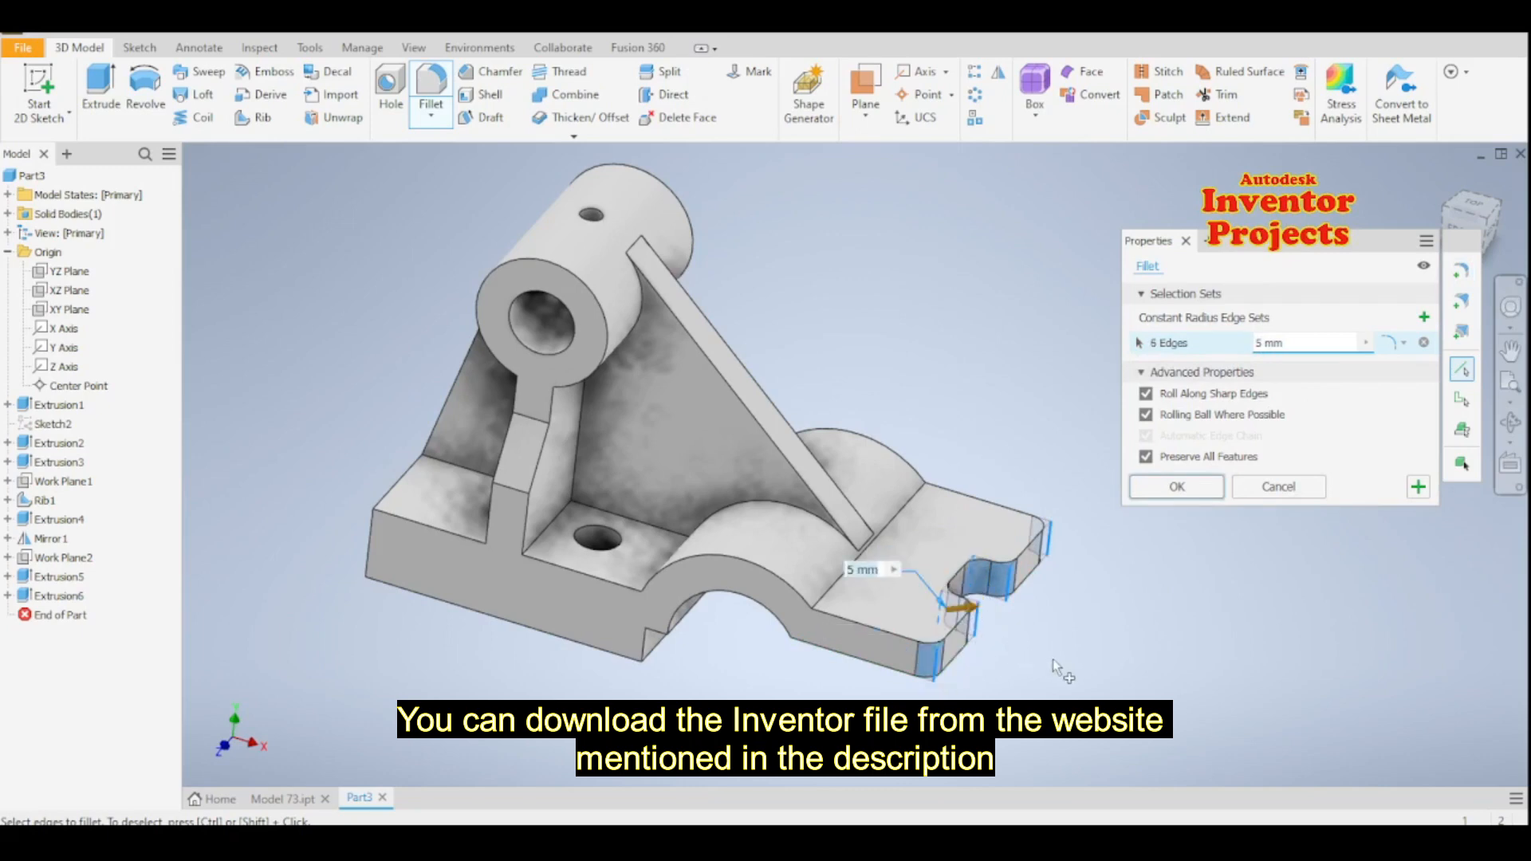
{"action": "left_click", "coordinate": [1416, 489]}
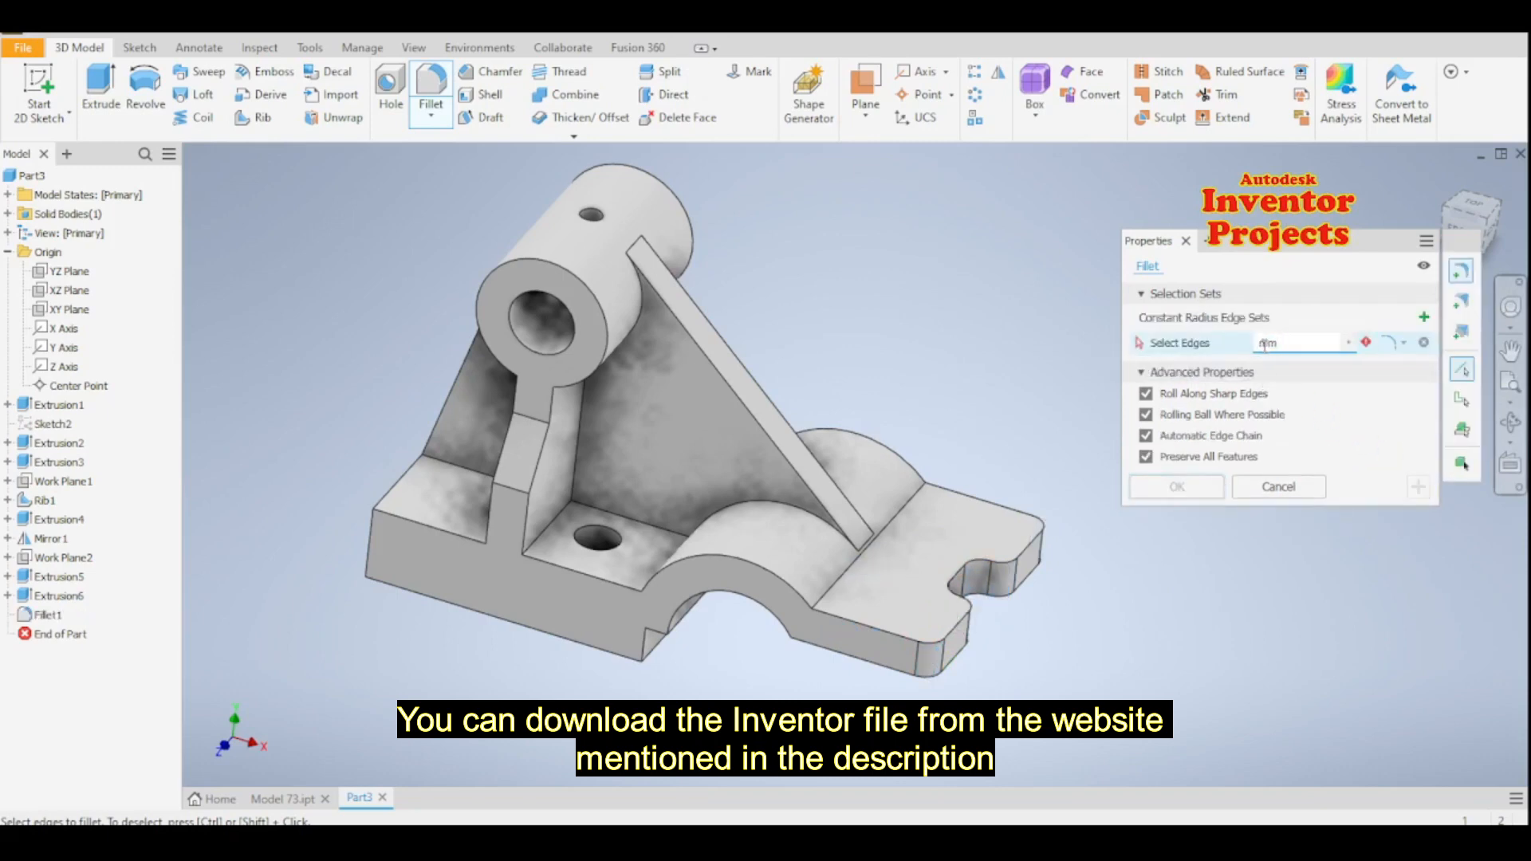
- Select for a 3 mm fillet the top and bottom edges where the arch meets the end plate and three step edges under the base
{"action": "left_click", "coordinate": [906, 506]}
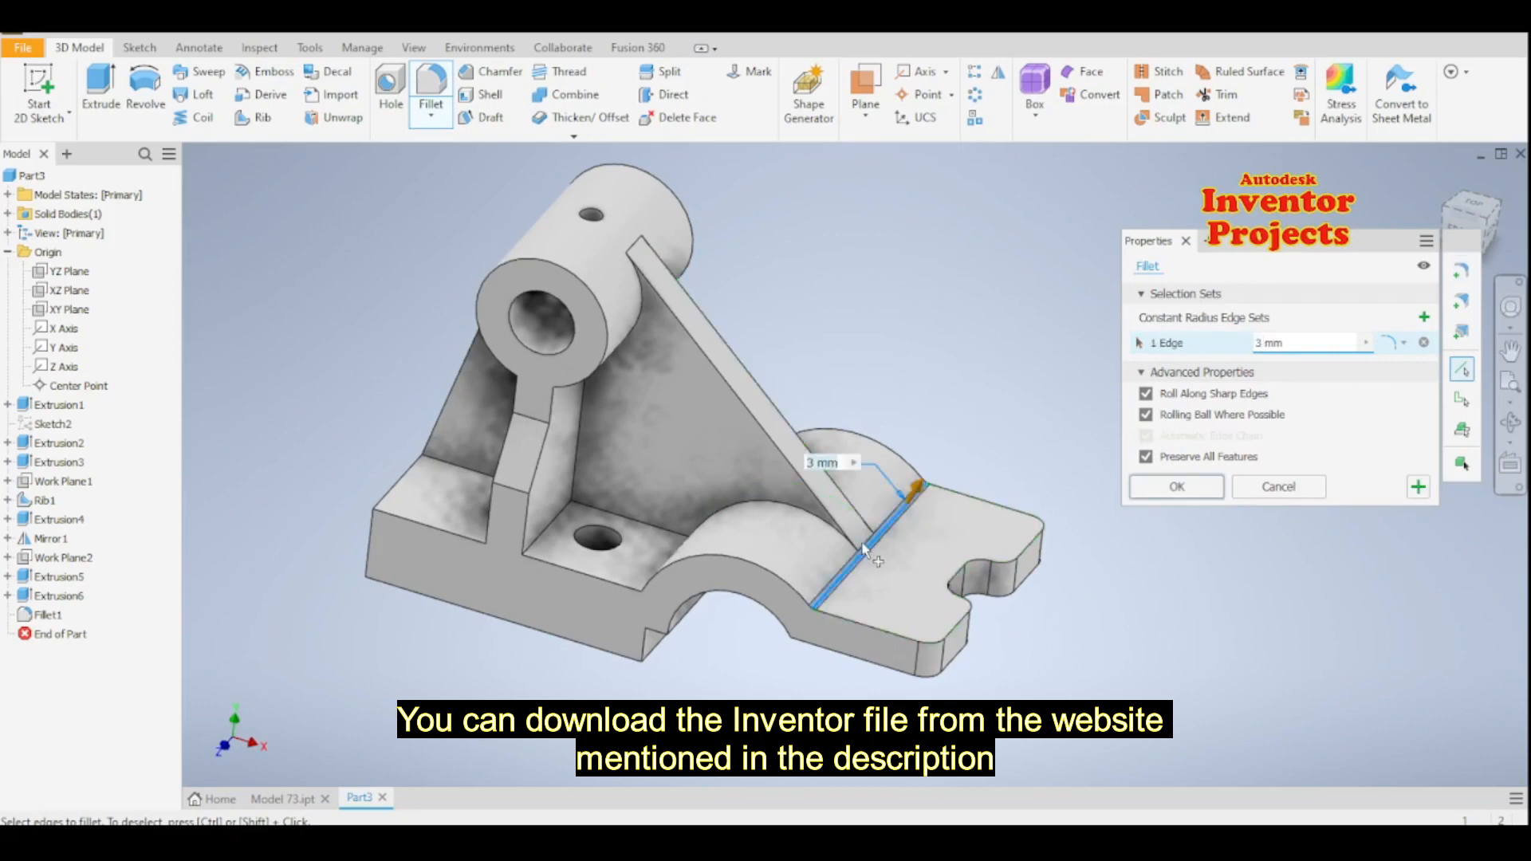
{"action": "scroll", "coordinate": [865, 550], "scroll_direction": "up", "scroll_amount": 2}
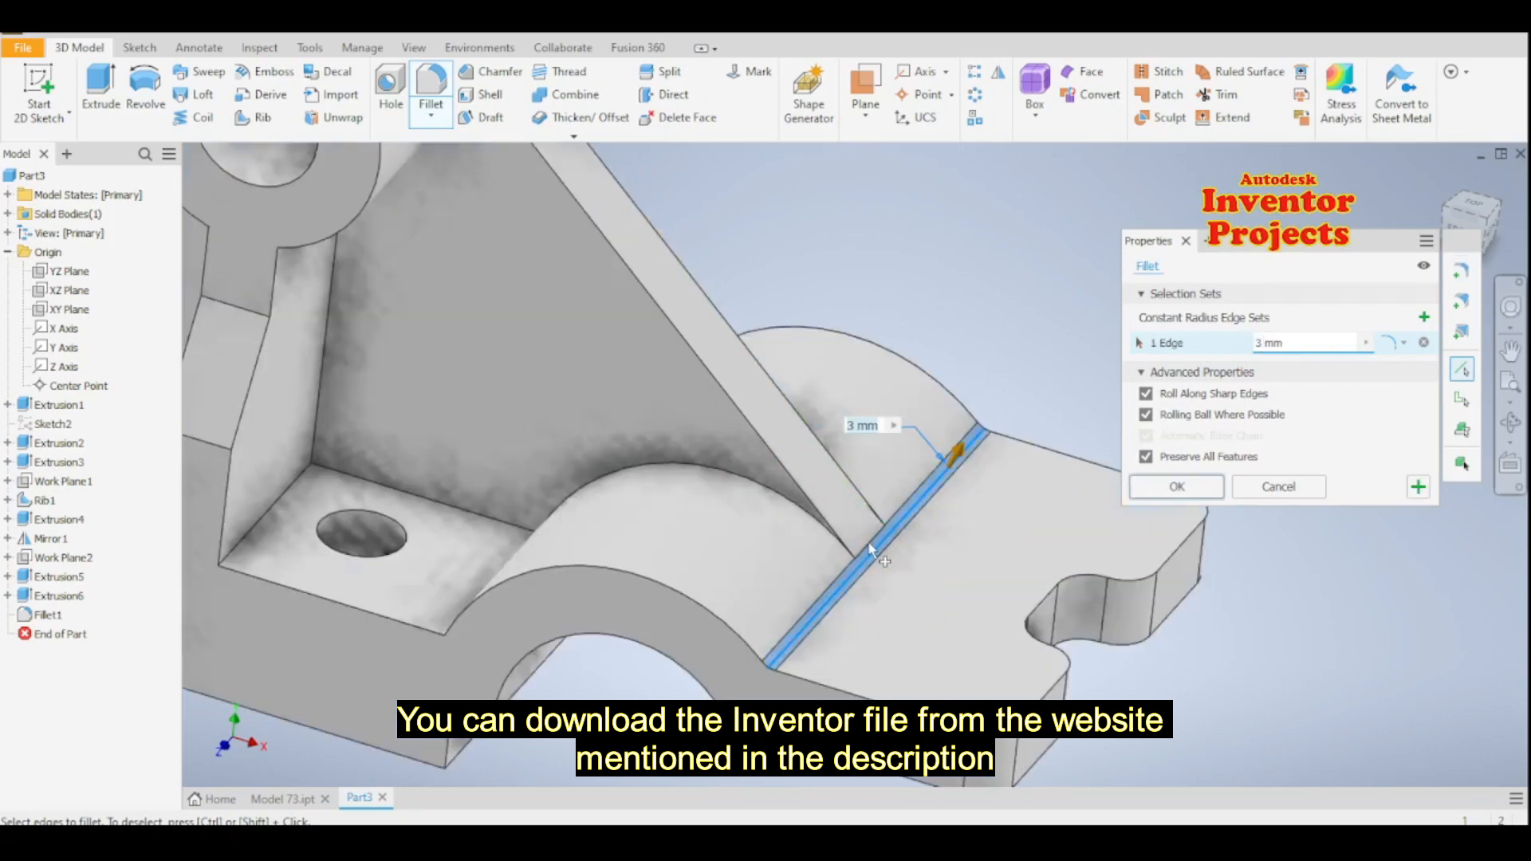
{"action": "scroll", "coordinate": [930, 513], "scroll_direction": "down", "scroll_amount": 4}
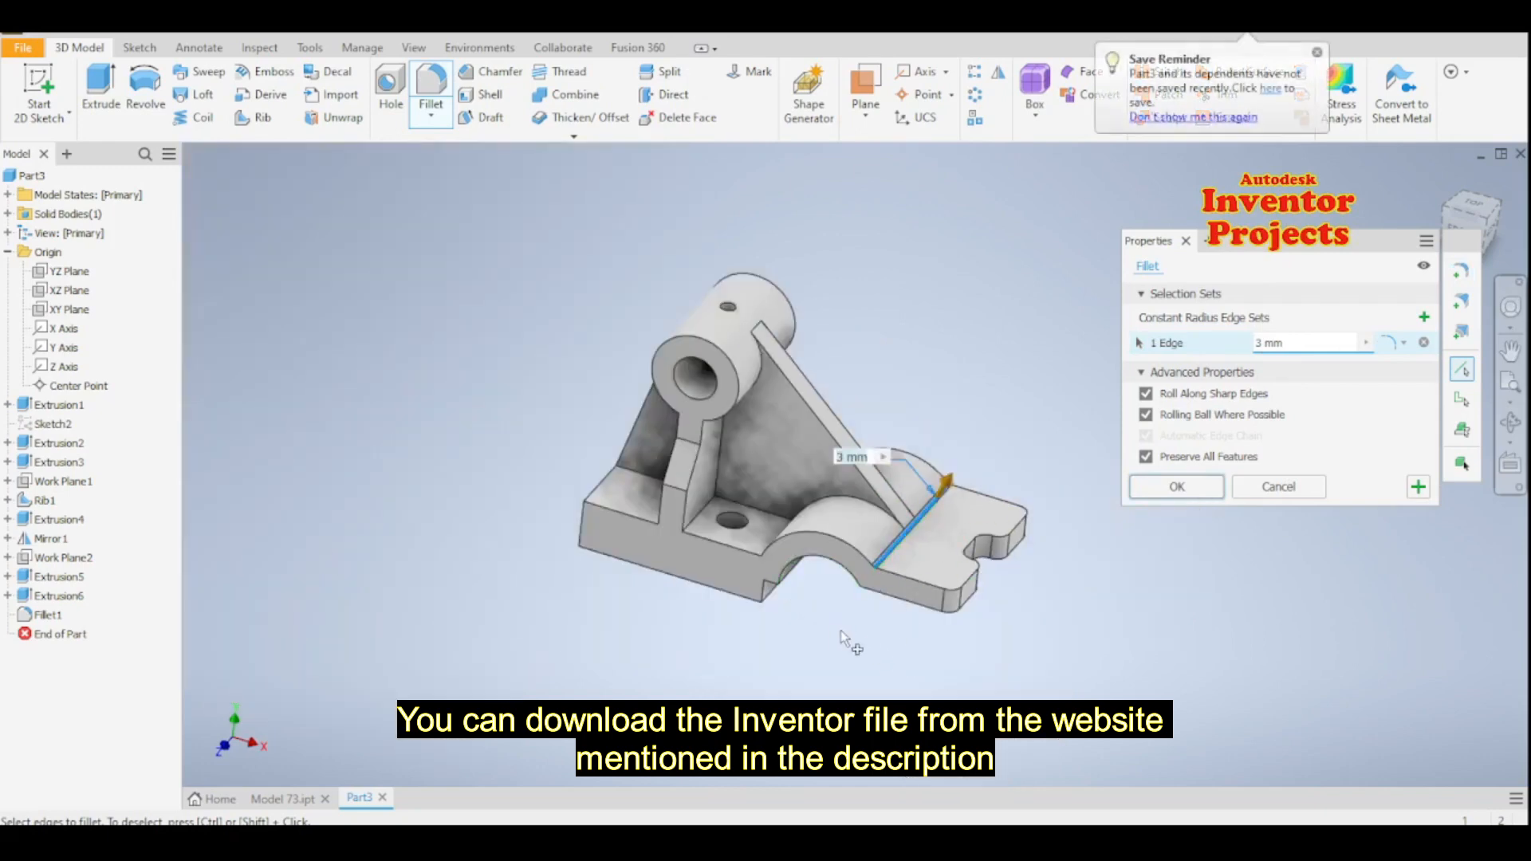
{"action": "middle_click_drag", "start_coordinate": [840, 630], "coordinate": [829, 566], "text": "shift"}
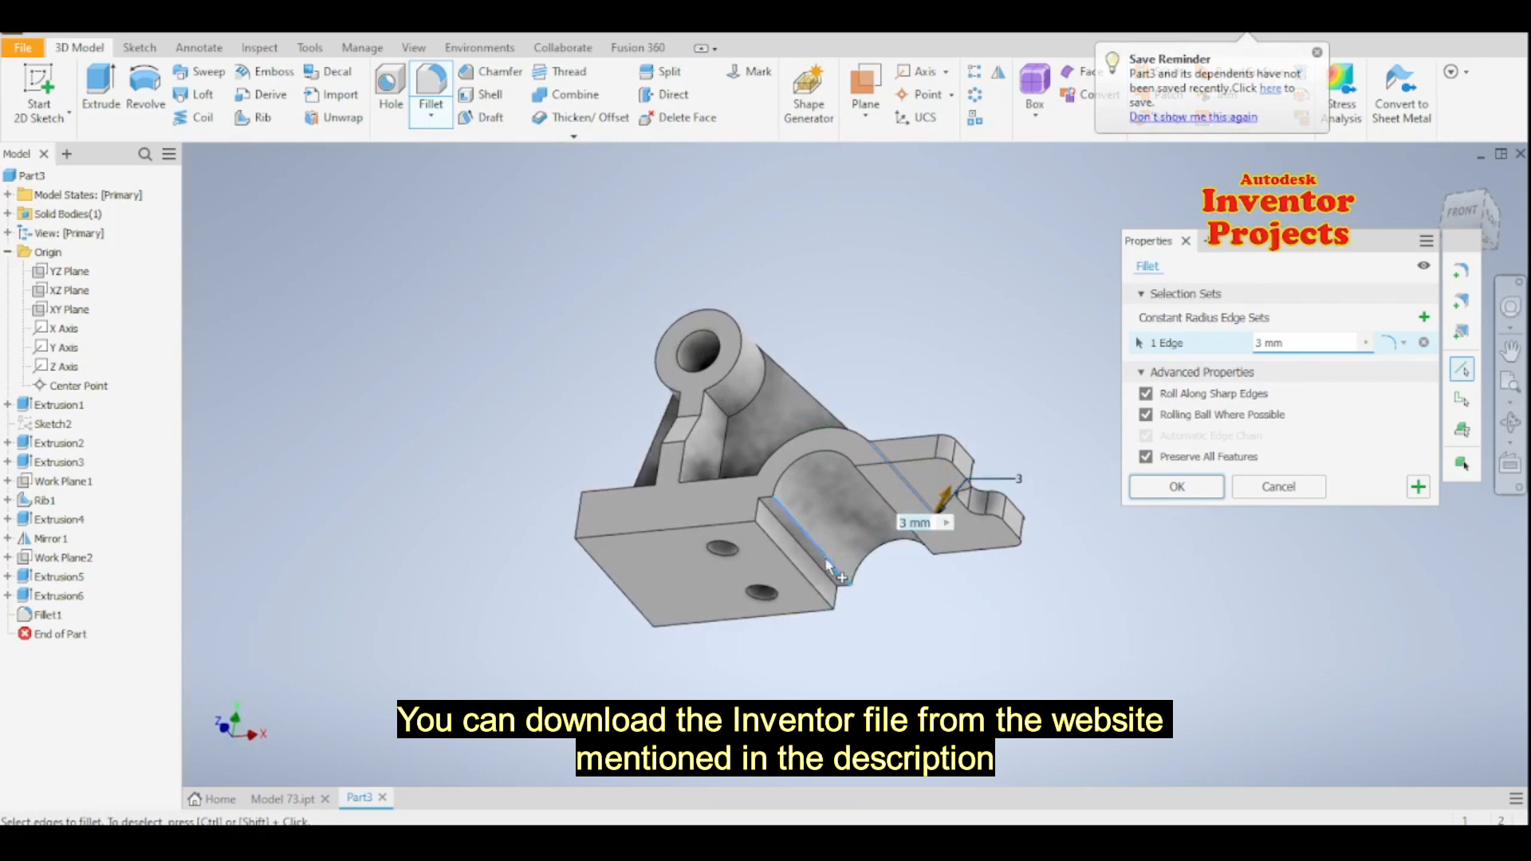
{"action": "left_click", "coordinate": [827, 565]}
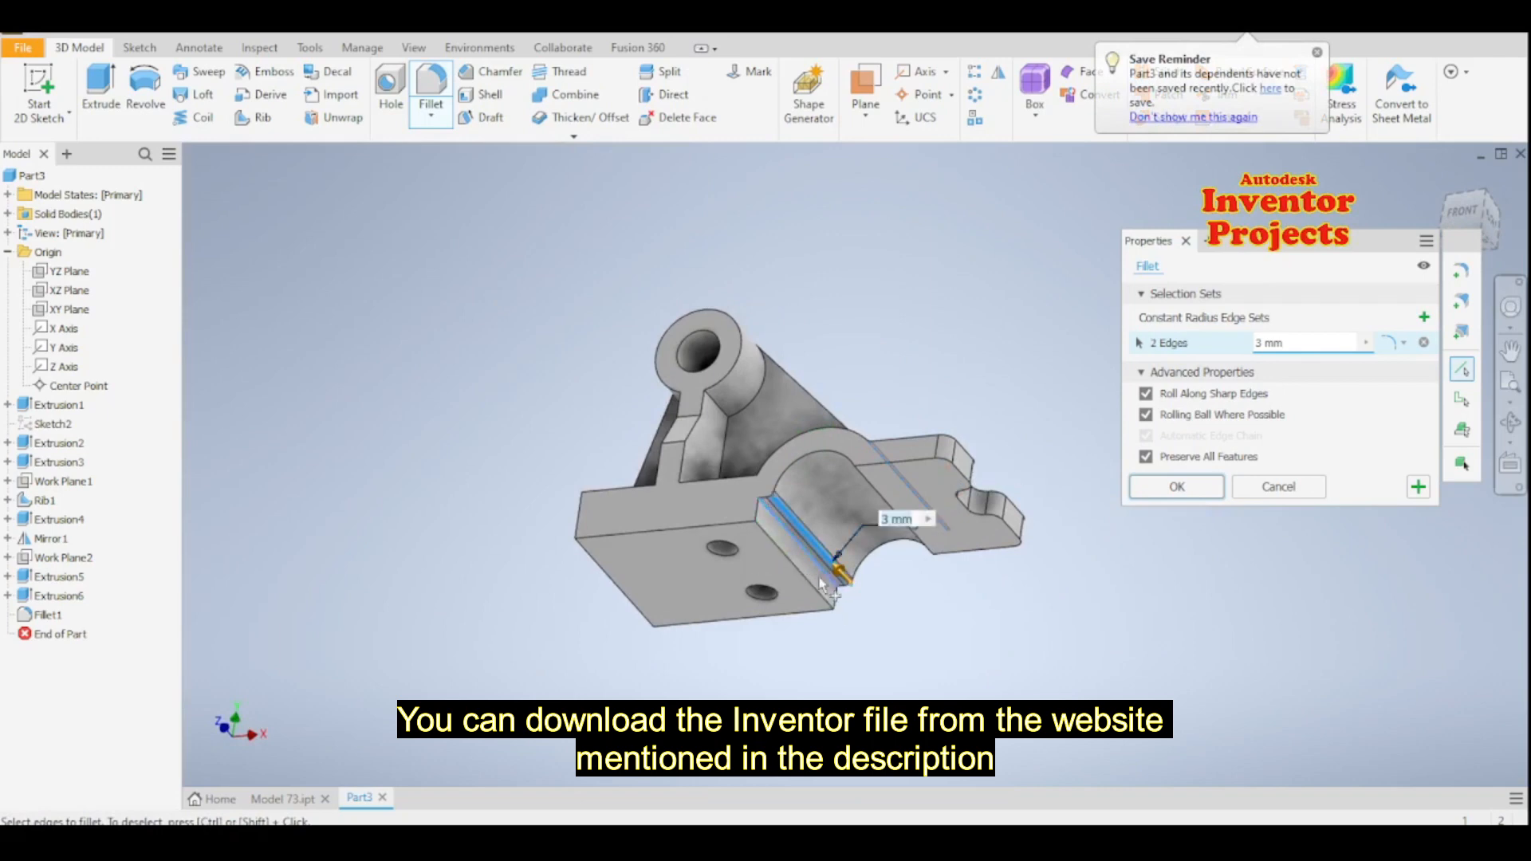
{"action": "left_click", "coordinate": [809, 586]}
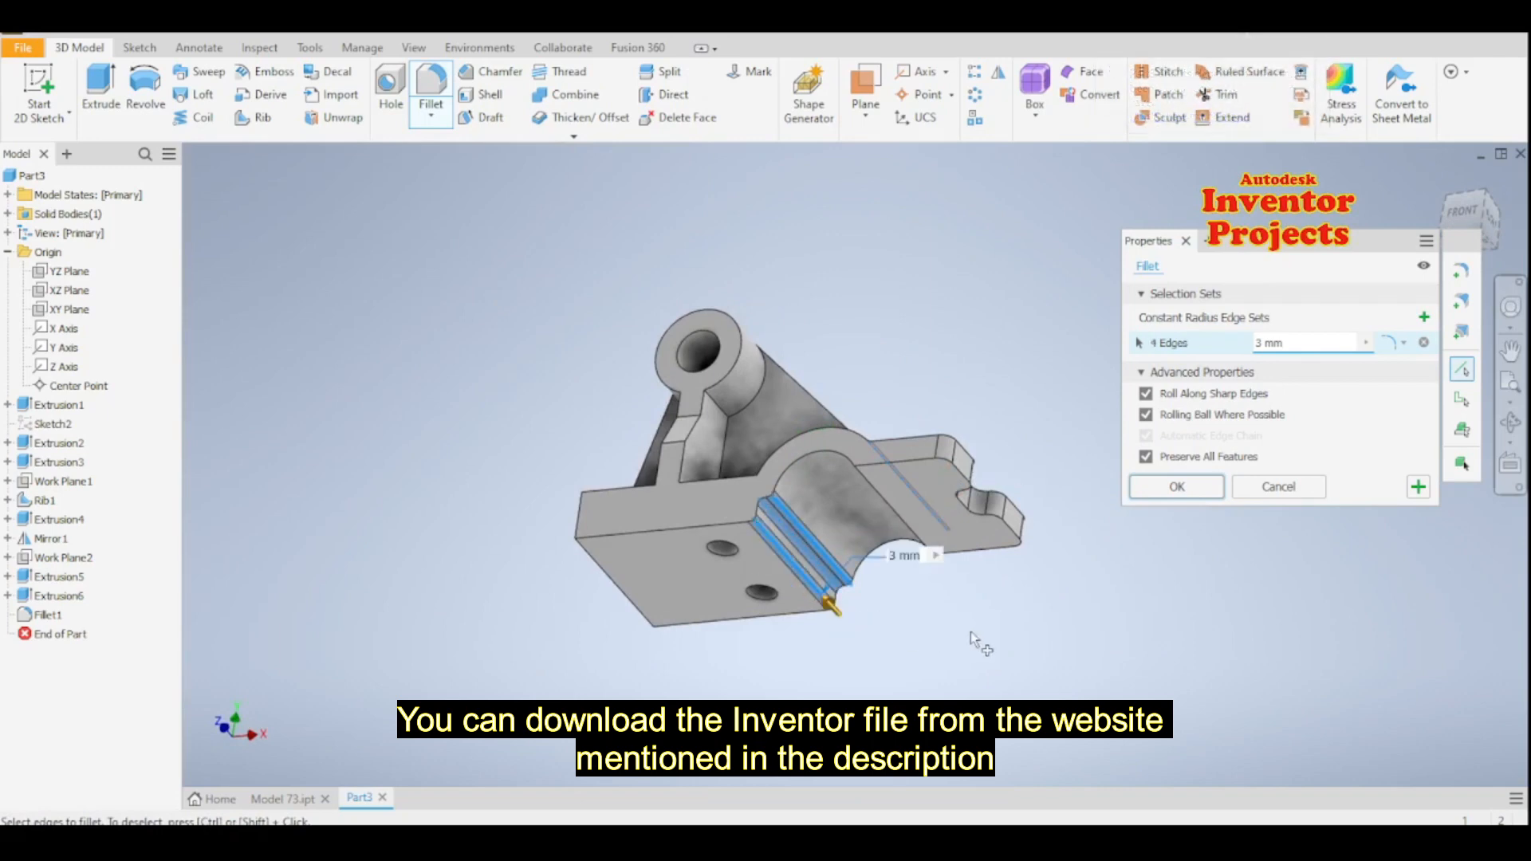
{"action": "left_click", "coordinate": [888, 515]}
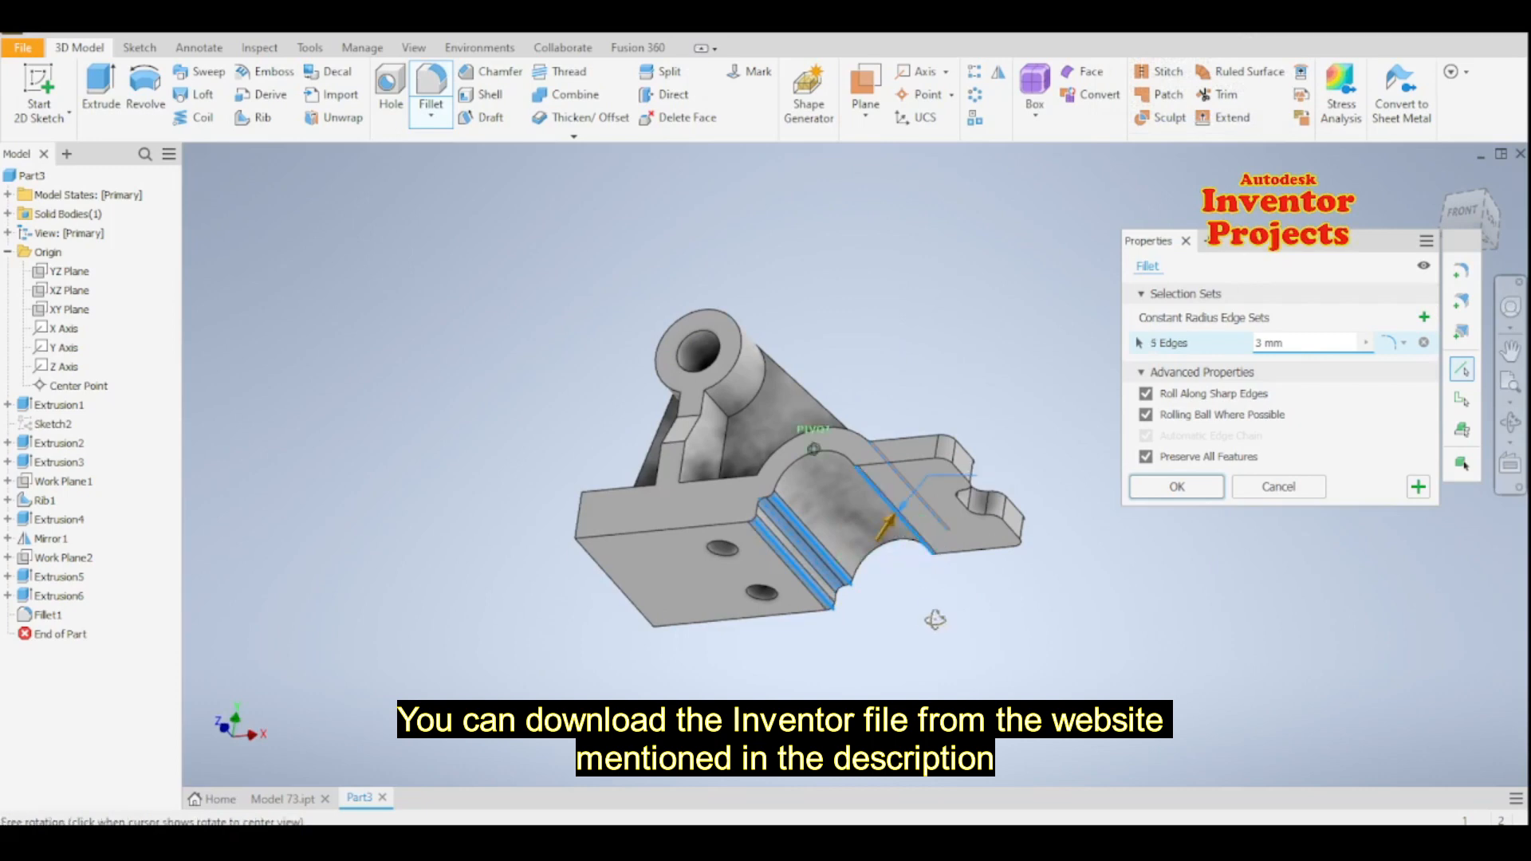
- Add the two bend edges on both the front and back ribs to the 3 mm fillet, apply it and finish filleting
{"action": "mouse_move", "coordinate": [941, 630]}
{"action": "middle_mouse_down", "text": "shift"}
{"action": "mouse_move", "coordinate": [991, 635]}
{"action": "mouse_move", "coordinate": [883, 658]}
{"action": "middle_mouse_up", "text": "shift"}
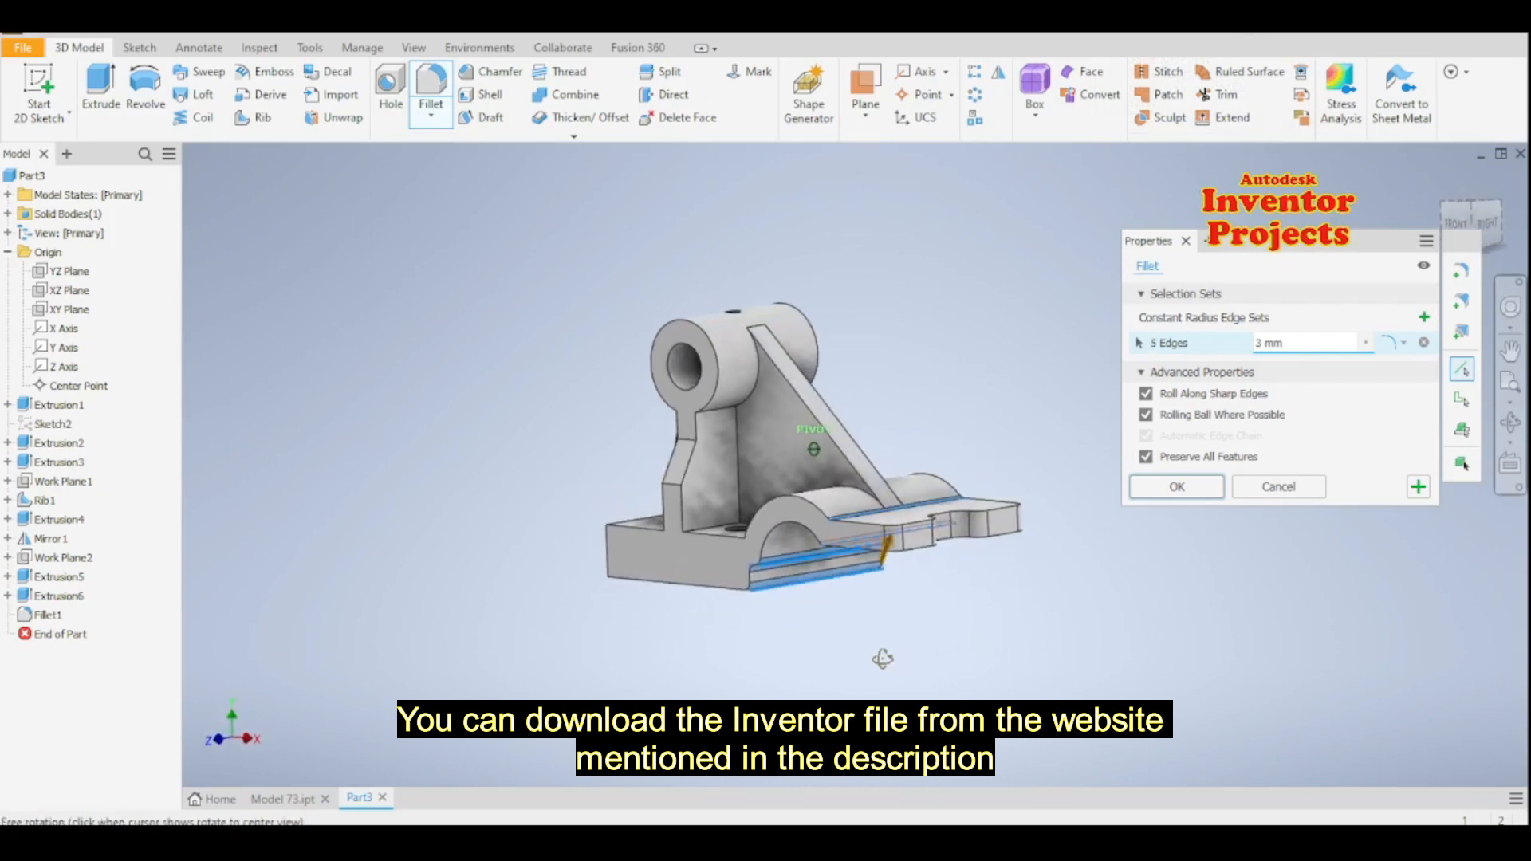
{"action": "left_click", "coordinate": [686, 447]}
{"action": "left_click", "coordinate": [672, 496]}
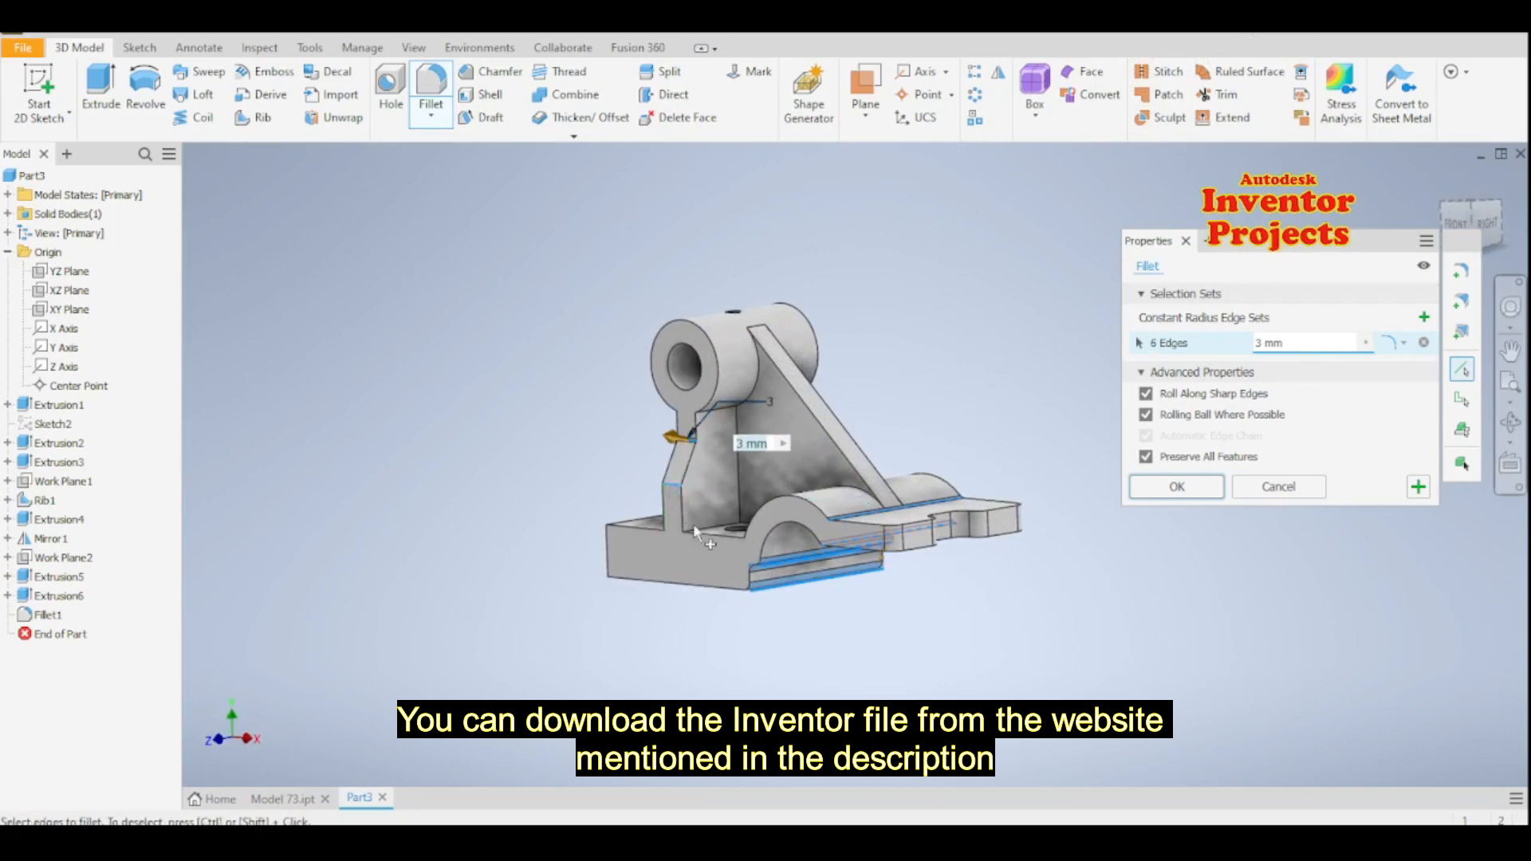
{"action": "middle_click_drag", "start_coordinate": [976, 614], "coordinate": [700, 614], "text": "shift"}
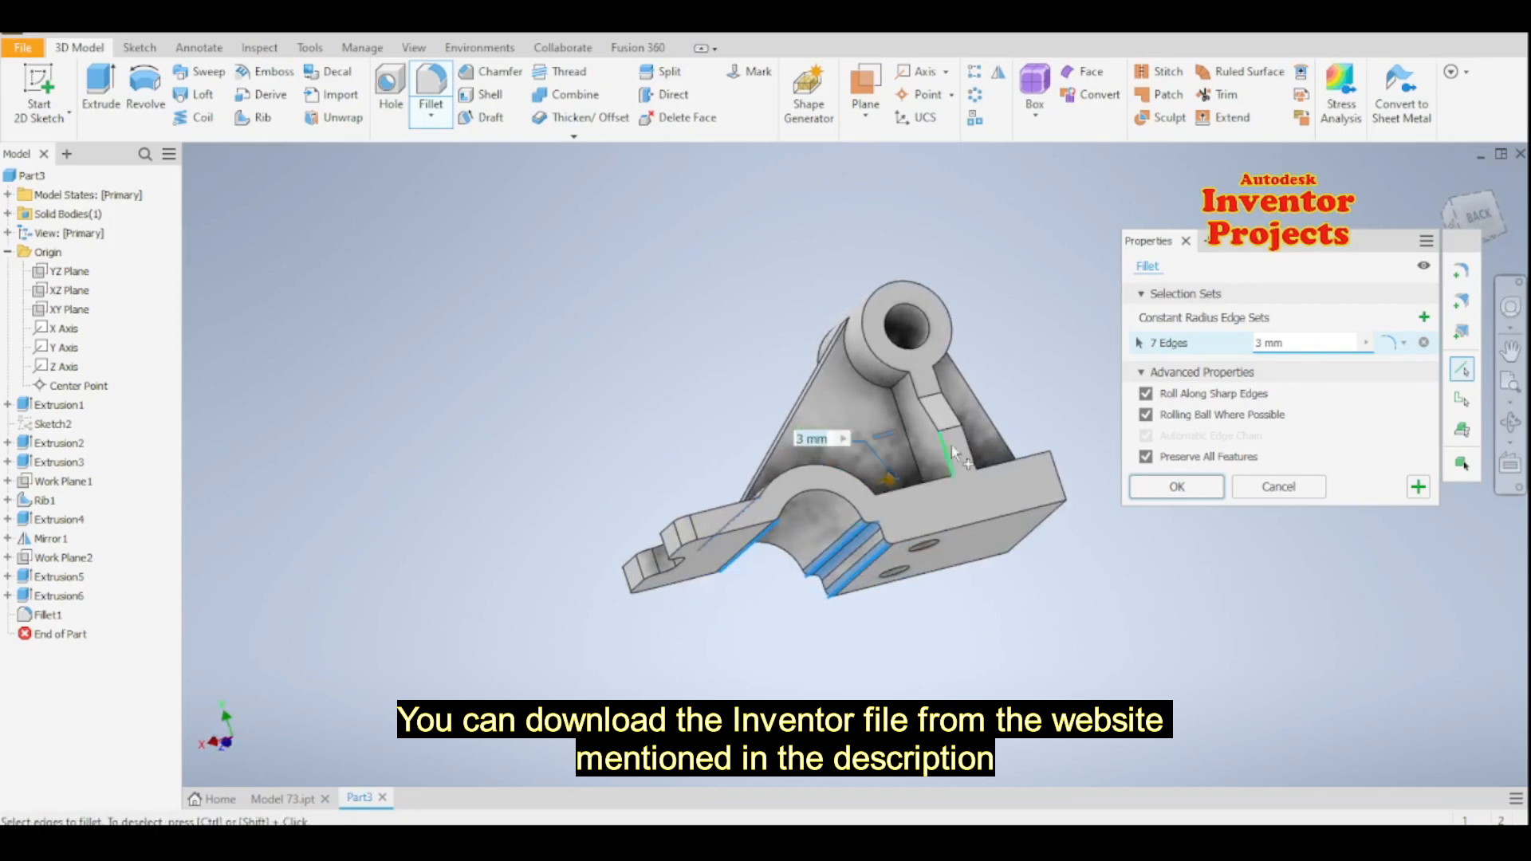
{"action": "left_click", "coordinate": [932, 395]}
{"action": "left_click", "coordinate": [954, 429]}
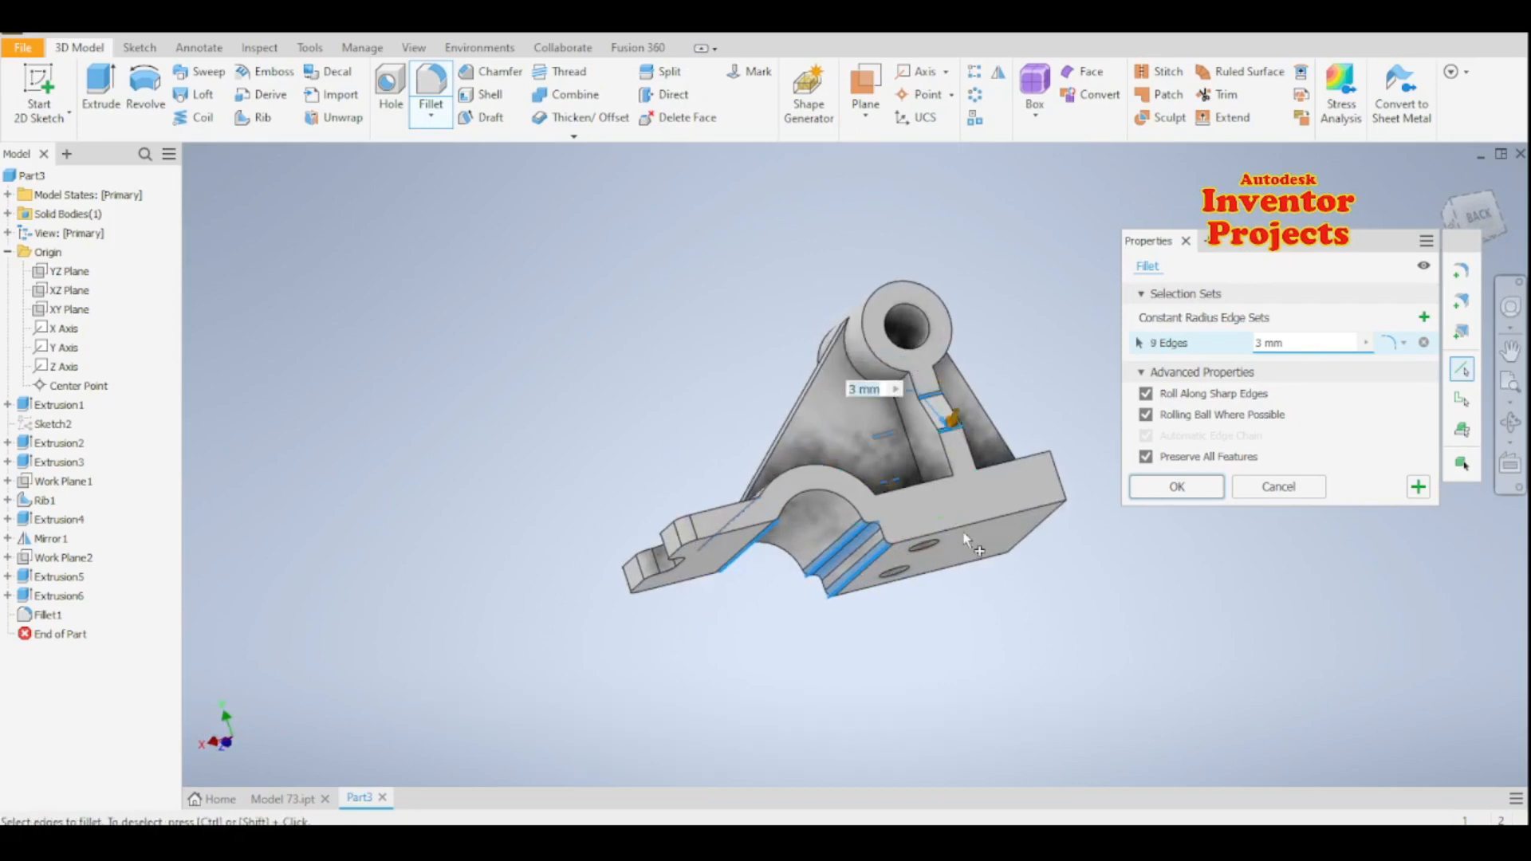
{"action": "left_click", "coordinate": [1417, 487]}
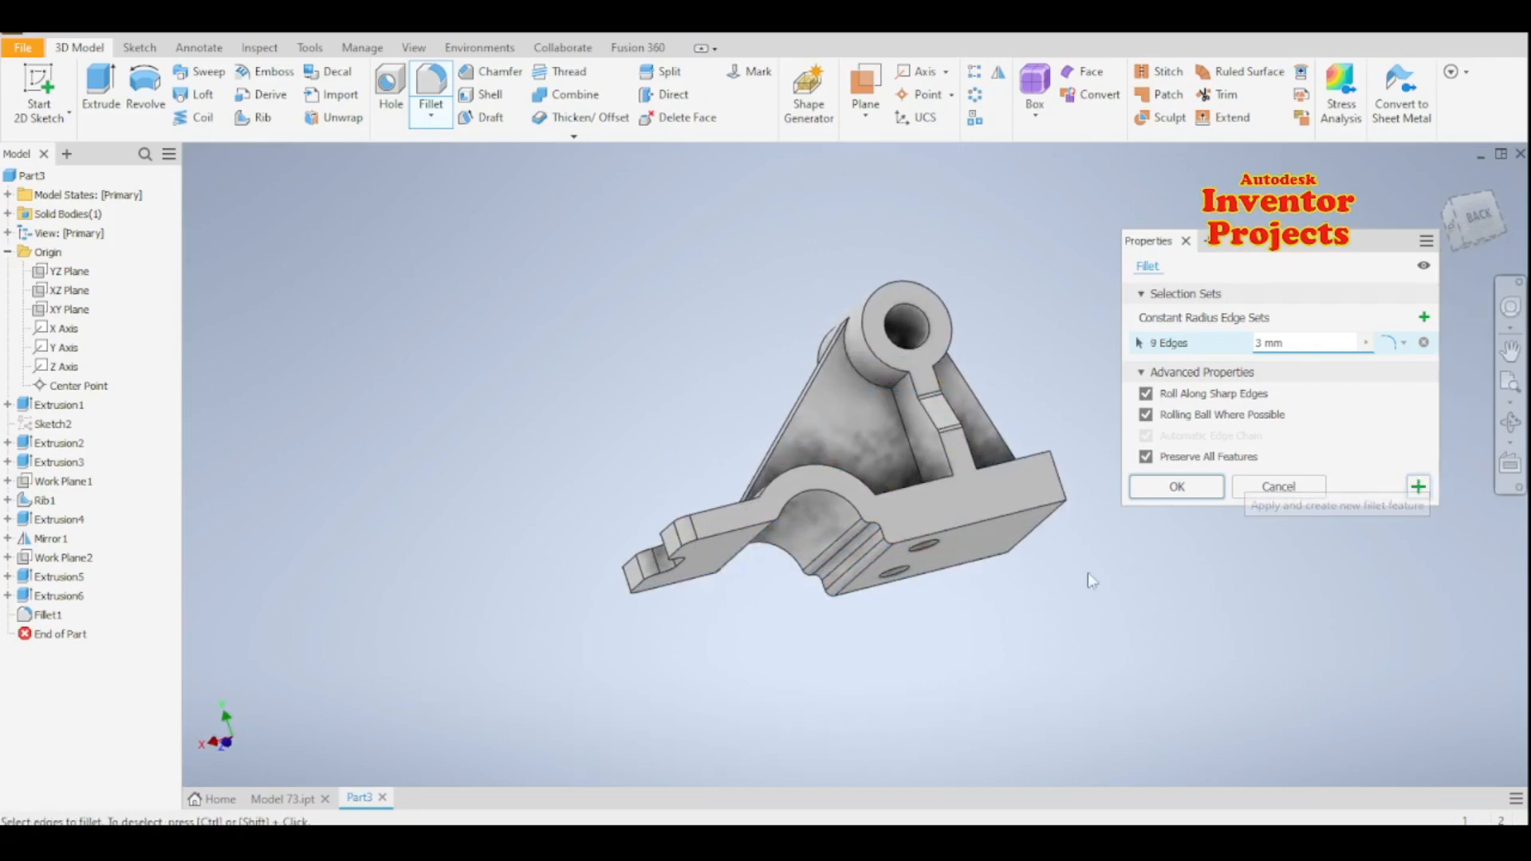
{"action": "mouse_move", "coordinate": [1024, 591]}
{"action": "middle_mouse_down", "text": "shift"}
{"action": "mouse_move", "coordinate": [1099, 621]}
{"action": "mouse_move", "coordinate": [1140, 606]}
{"action": "middle_mouse_up", "text": "shift"}
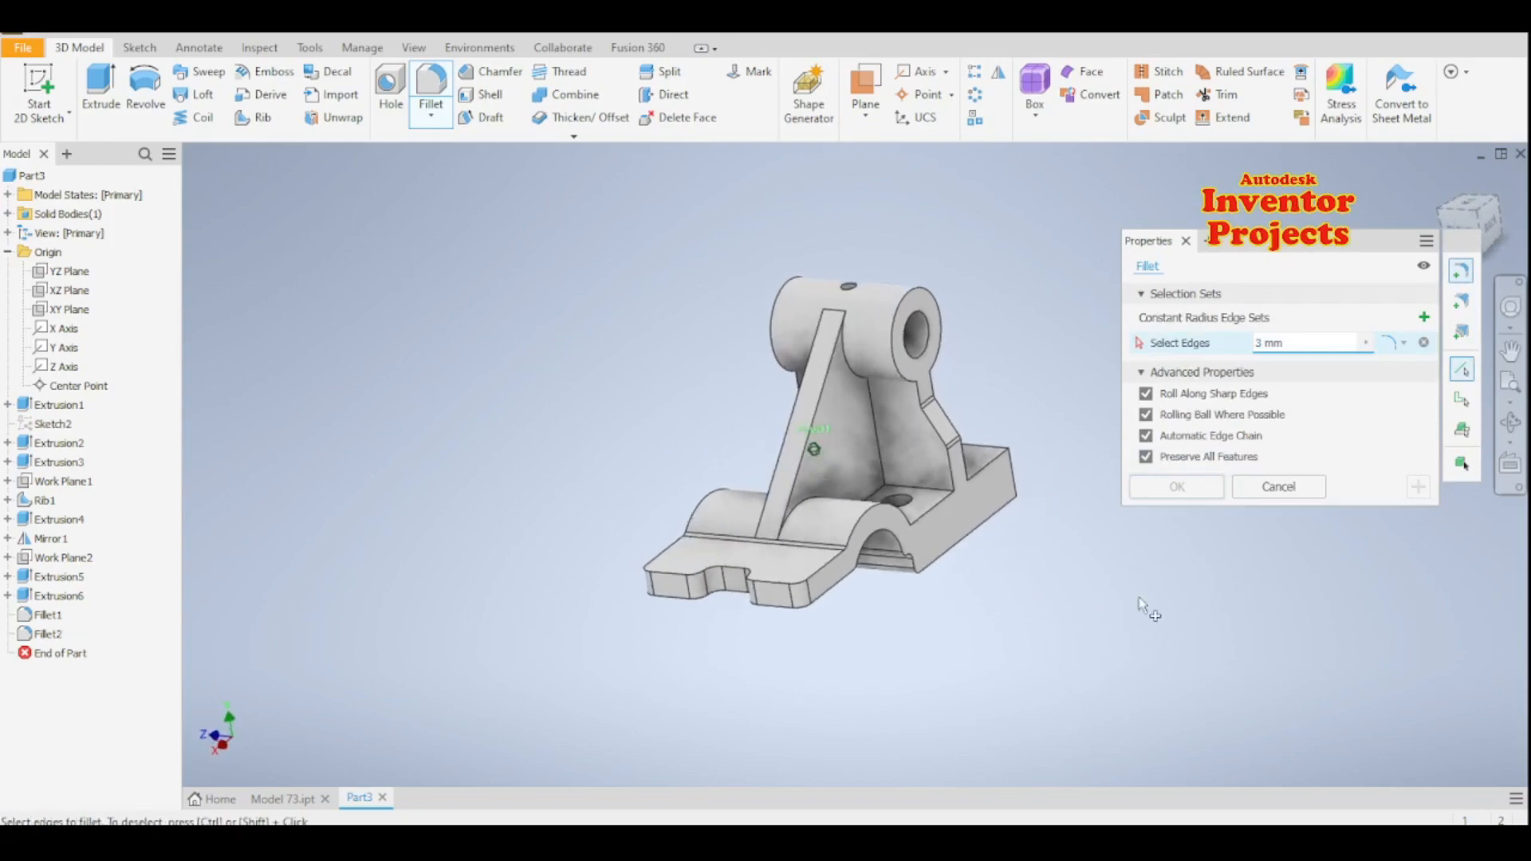
{"action": "key", "text": "Escape"}
- Set the part's appearance to Sky Blue Medium from the Inventor Material Library
{"action": "mouse_move", "coordinate": [1225, 554]}
{"action": "middle_mouse_down", "text": "shift"}
{"action": "mouse_move", "coordinate": [1114, 574]}
{"action": "mouse_move", "coordinate": [1212, 506]}
{"action": "mouse_move", "coordinate": [1242, 582]}
{"action": "middle_mouse_up", "text": "shift"}
{"action": "key", "text": "F6"}
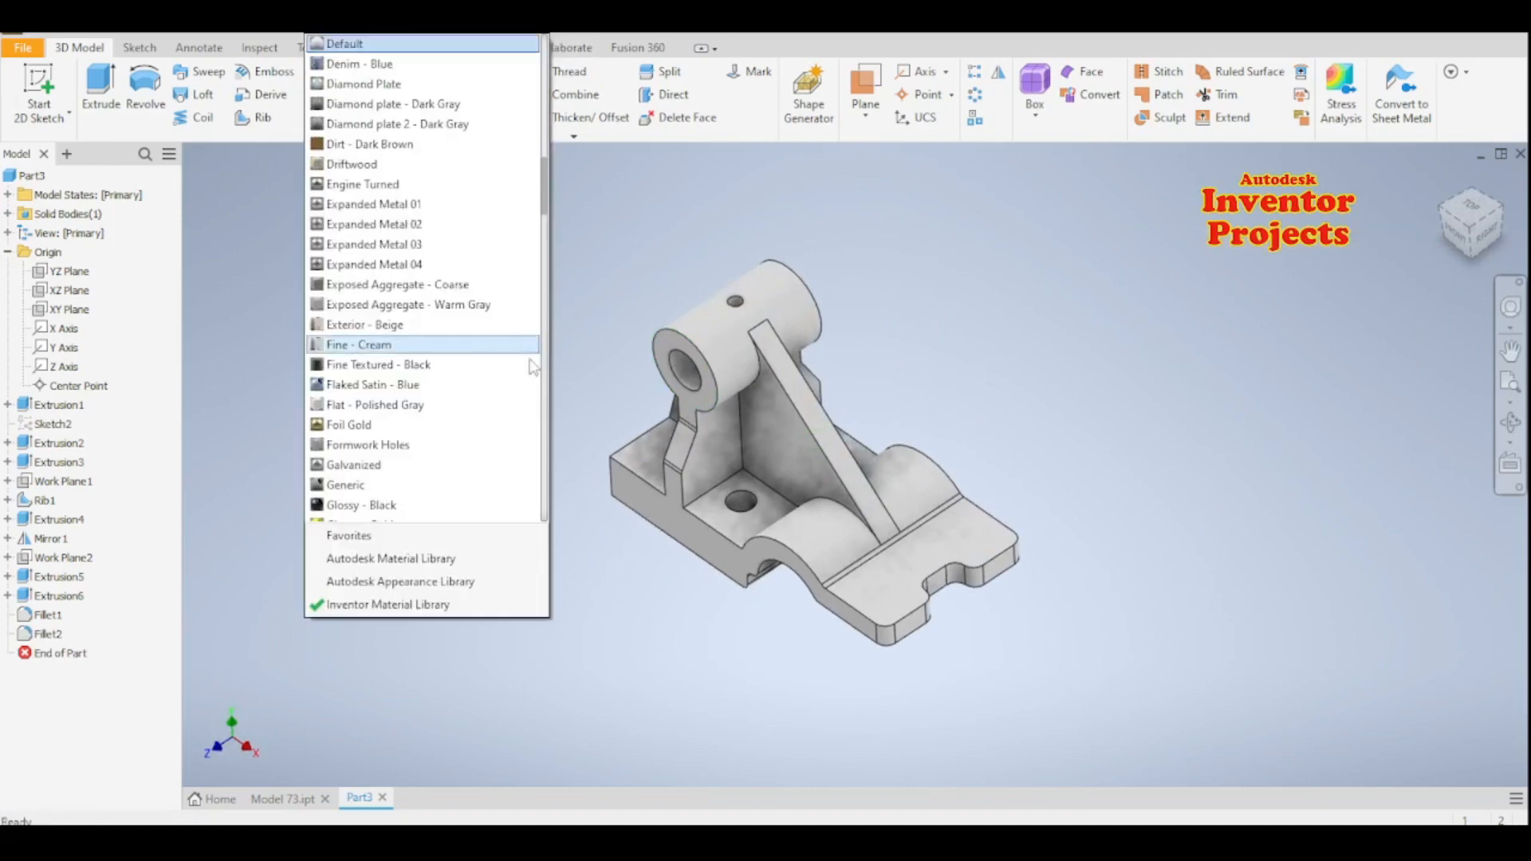
{"action": "scroll", "coordinate": [521, 400], "scroll_direction": "down", "scroll_amount": 2}
{"action": "scroll", "coordinate": [523, 407], "scroll_direction": "down", "scroll_amount": 12}
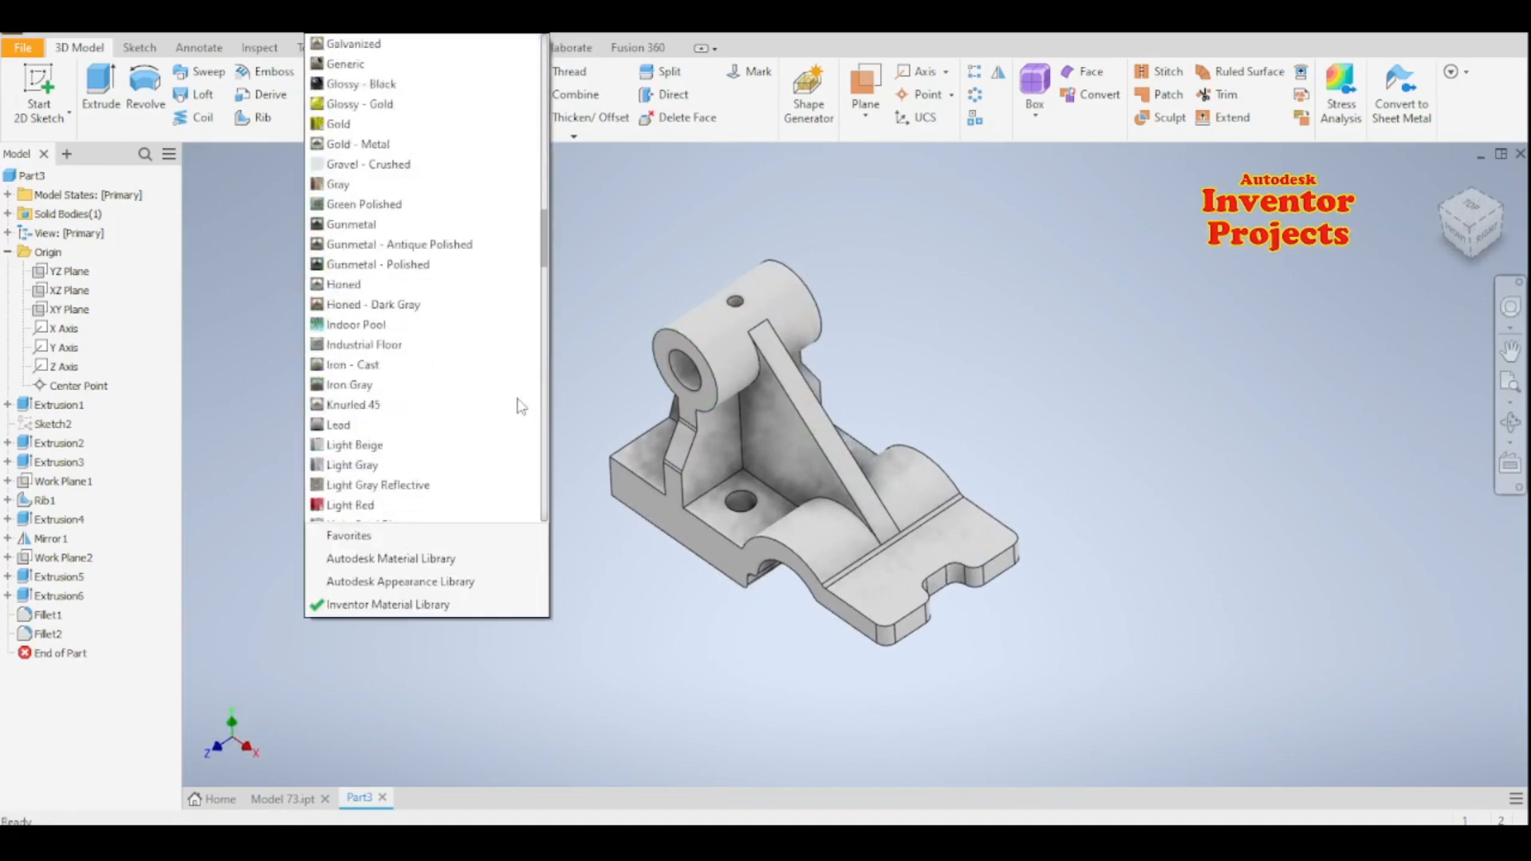
{"action": "scroll", "coordinate": [513, 405], "scroll_direction": "down", "scroll_amount": 15}
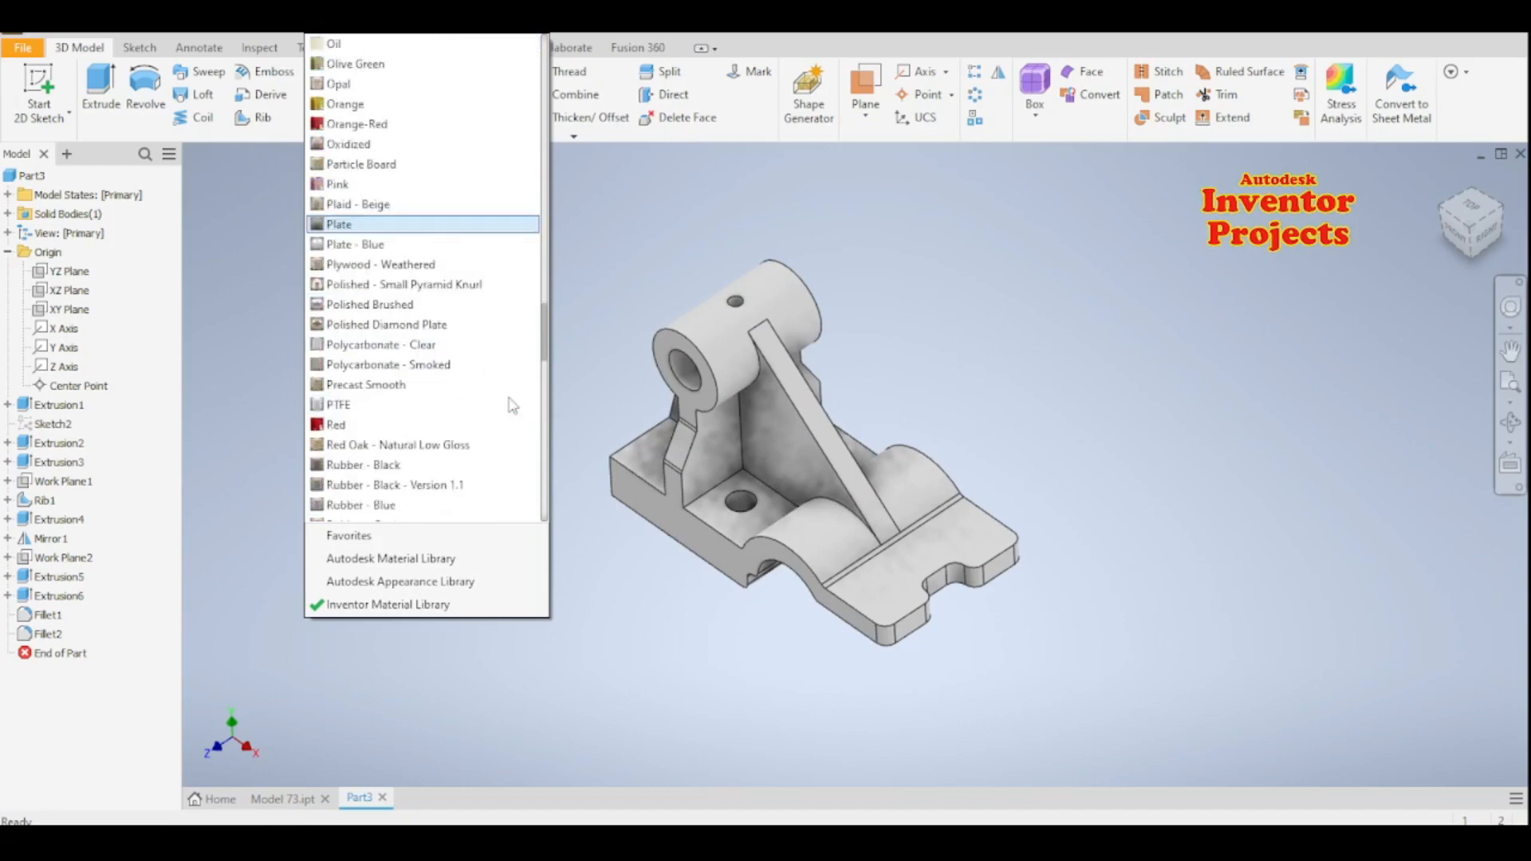
{"action": "scroll", "coordinate": [512, 403], "scroll_direction": "up", "scroll_amount": 3}
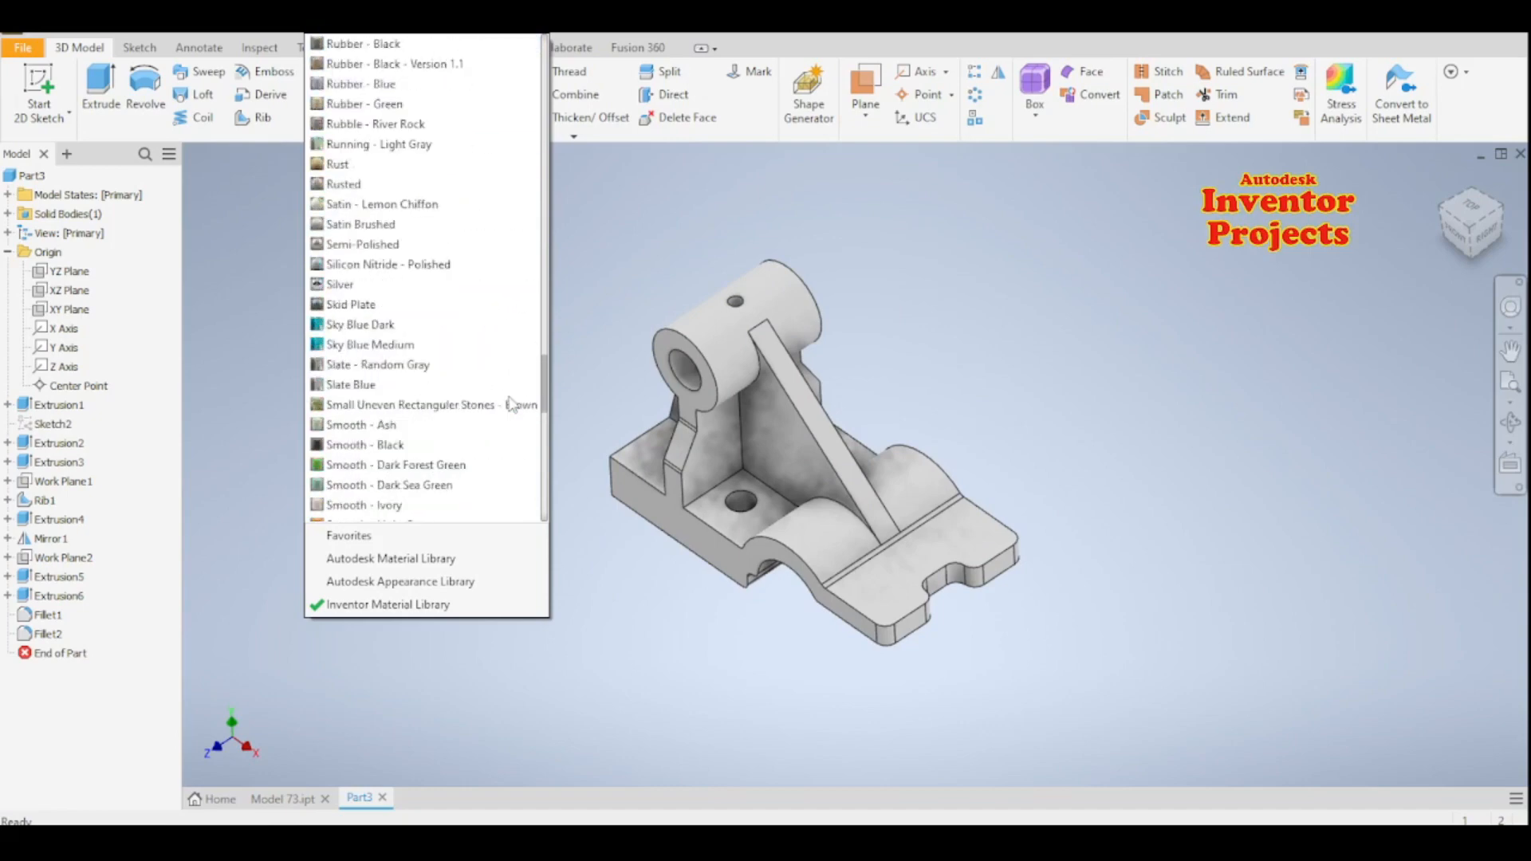
{"action": "left_click", "coordinate": [396, 341]}
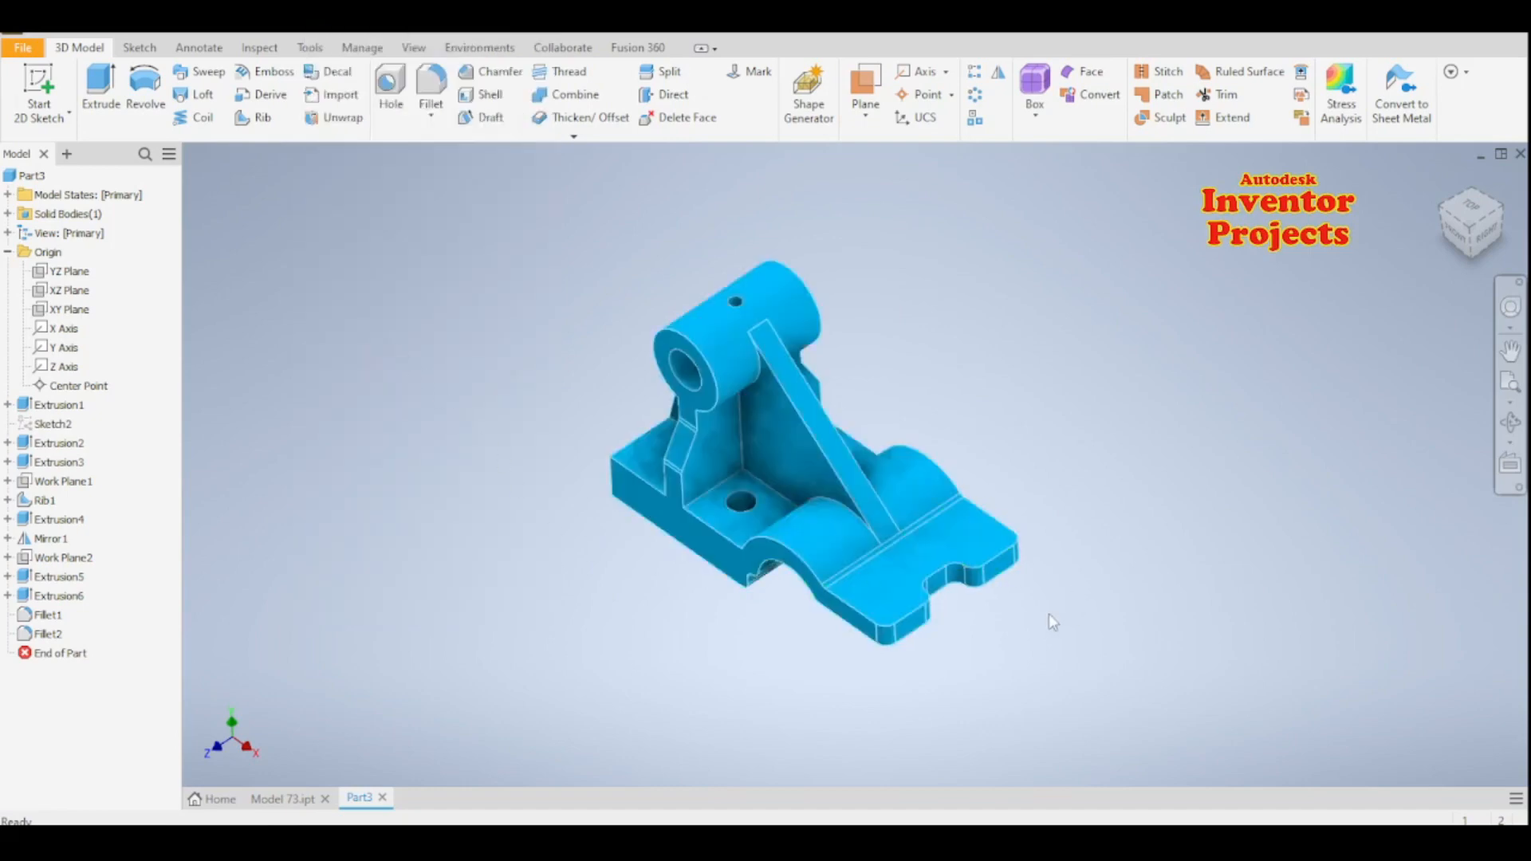
- Inspect the finished bracket from several sides and restore the home view
{"action": "mouse_move", "coordinate": [1049, 613]}
{"action": "middle_mouse_down", "text": "shift"}
{"action": "mouse_move", "coordinate": [1097, 587]}
{"action": "mouse_move", "coordinate": [1124, 492]}
{"action": "mouse_move", "coordinate": [1121, 430]}
{"action": "mouse_move", "coordinate": [970, 393]}
{"action": "mouse_move", "coordinate": [931, 332]}
{"action": "mouse_move", "coordinate": [941, 268]}
{"action": "mouse_move", "coordinate": [840, 232]}
{"action": "middle_mouse_up", "text": "shift"}
{"action": "mouse_move", "coordinate": [1035, 595]}
{"action": "middle_mouse_down", "text": "shift"}
{"action": "mouse_move", "coordinate": [995, 558]}
{"action": "mouse_move", "coordinate": [844, 618]}
{"action": "mouse_move", "coordinate": [916, 618]}
{"action": "middle_mouse_up", "text": "shift"}
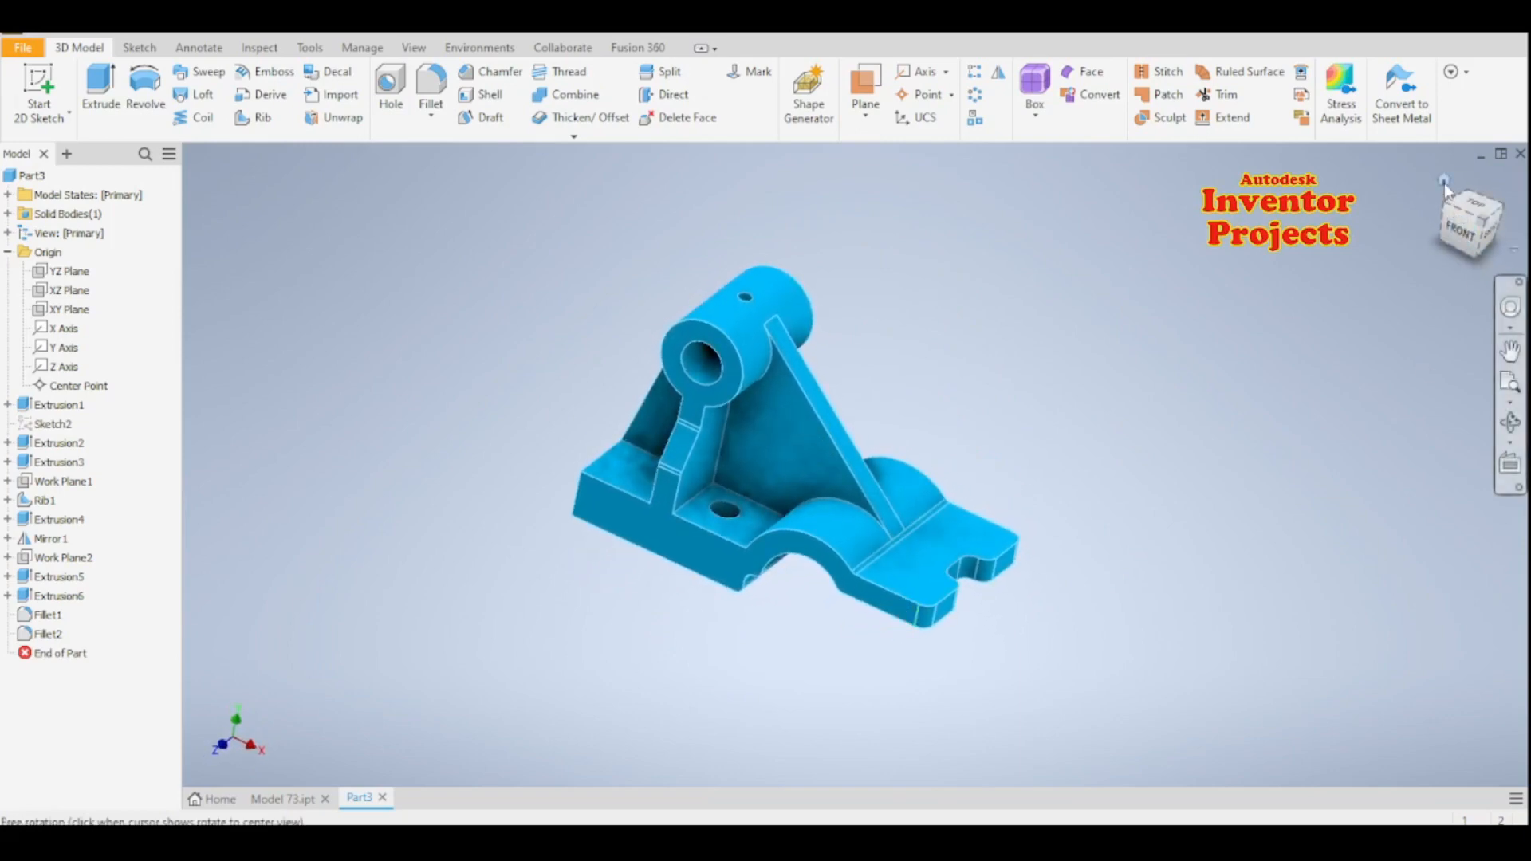
{"action": "left_click", "coordinate": [1444, 182]}
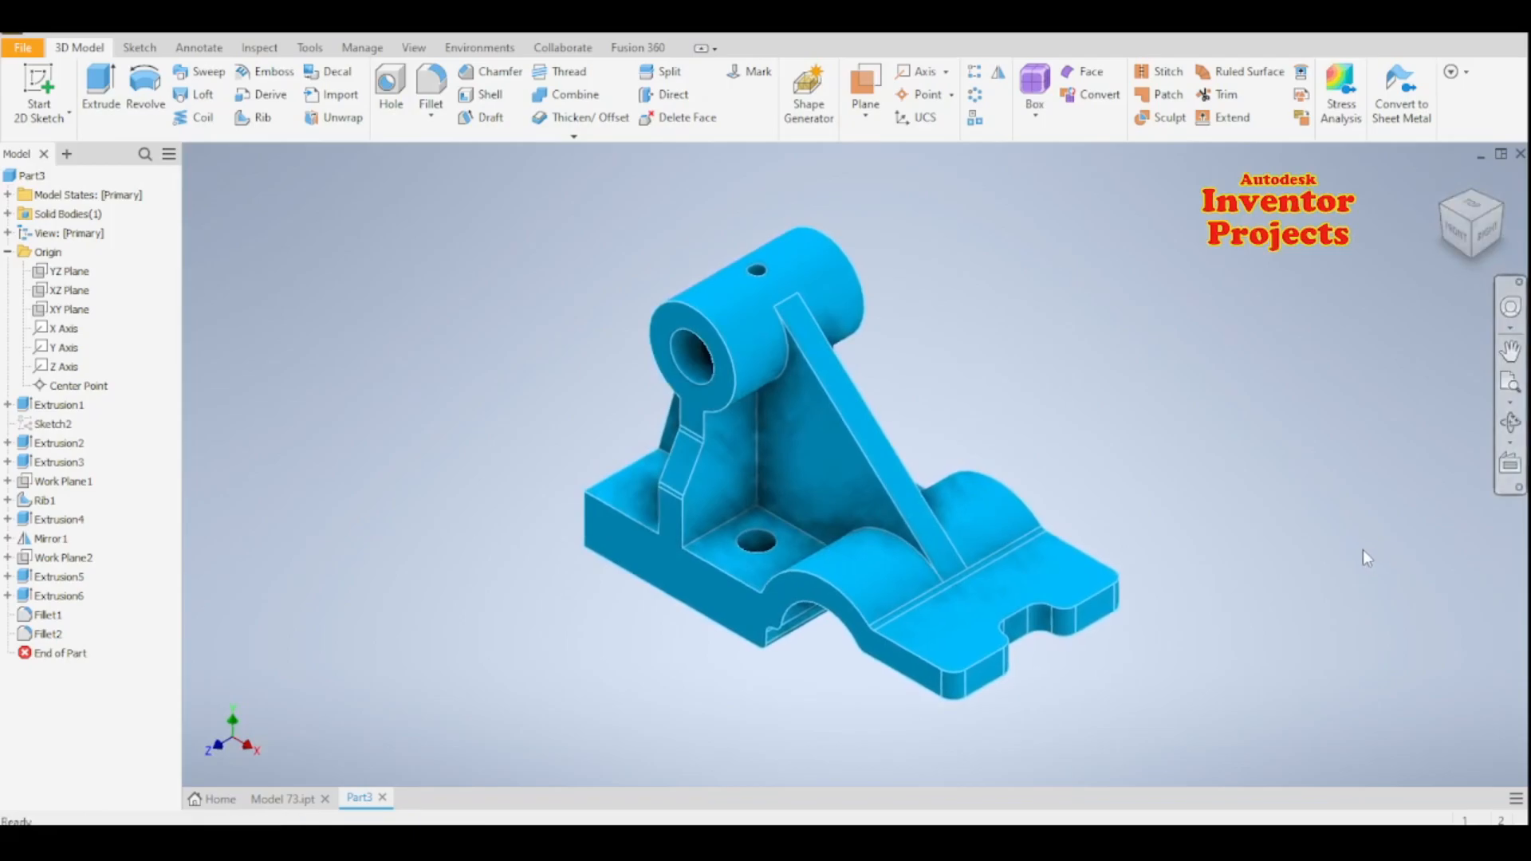